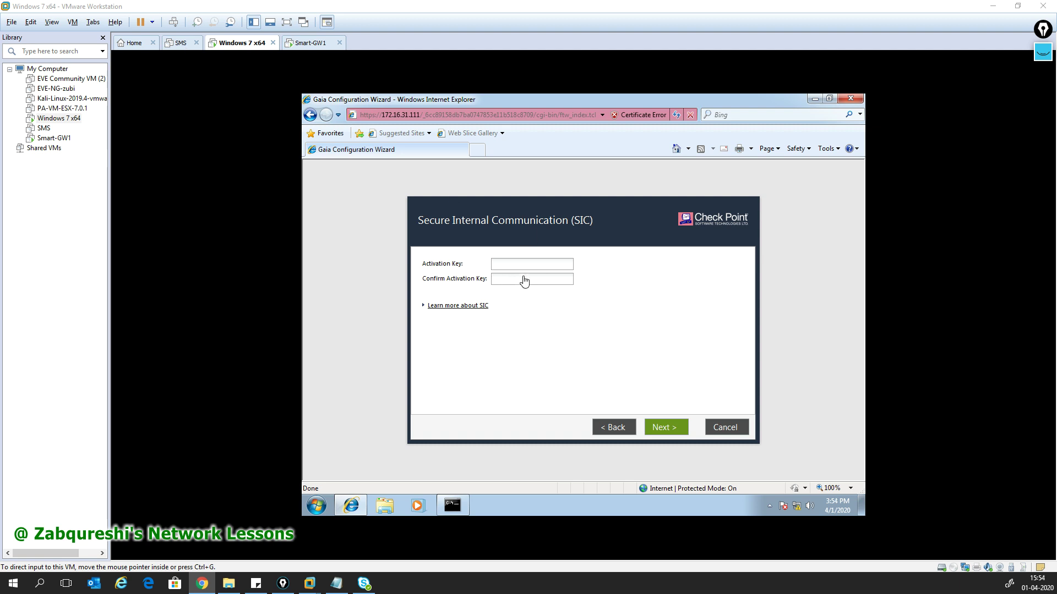
- Enter and confirm the SIC activation key, continue to the summary, and dismiss the connection error
click(516, 241)
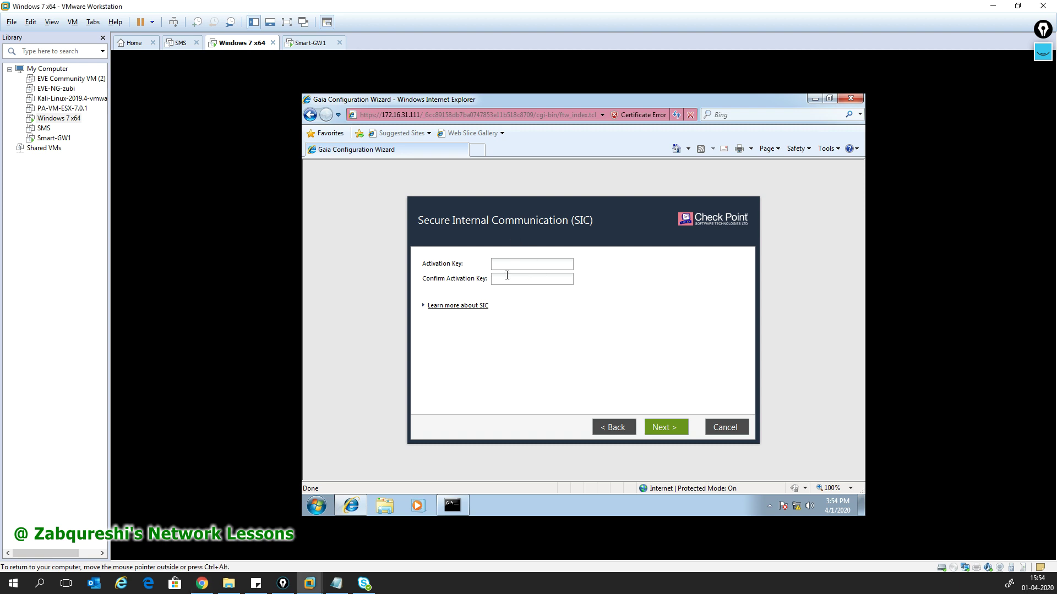
click(515, 267)
drag(498, 309, 480, 307)
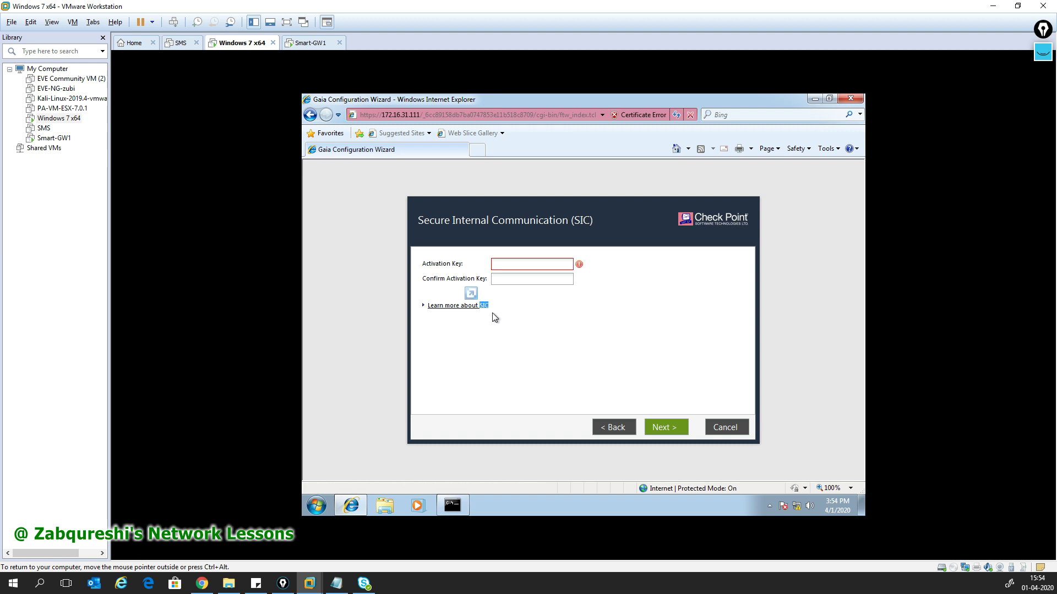
click(508, 263)
text(•••••)
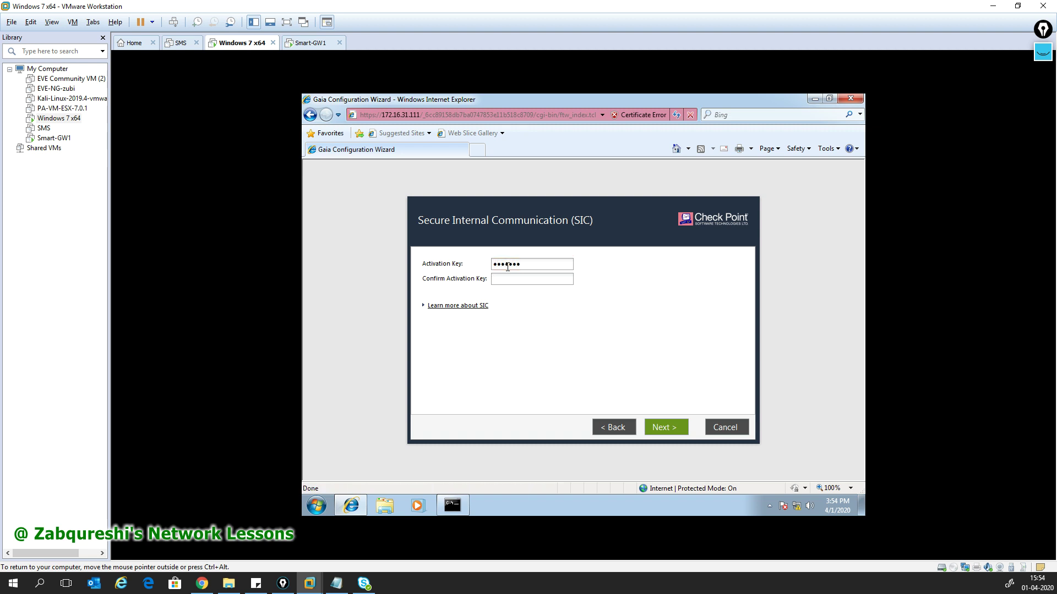
key(Tab)
text(••••••)
click(646, 422)
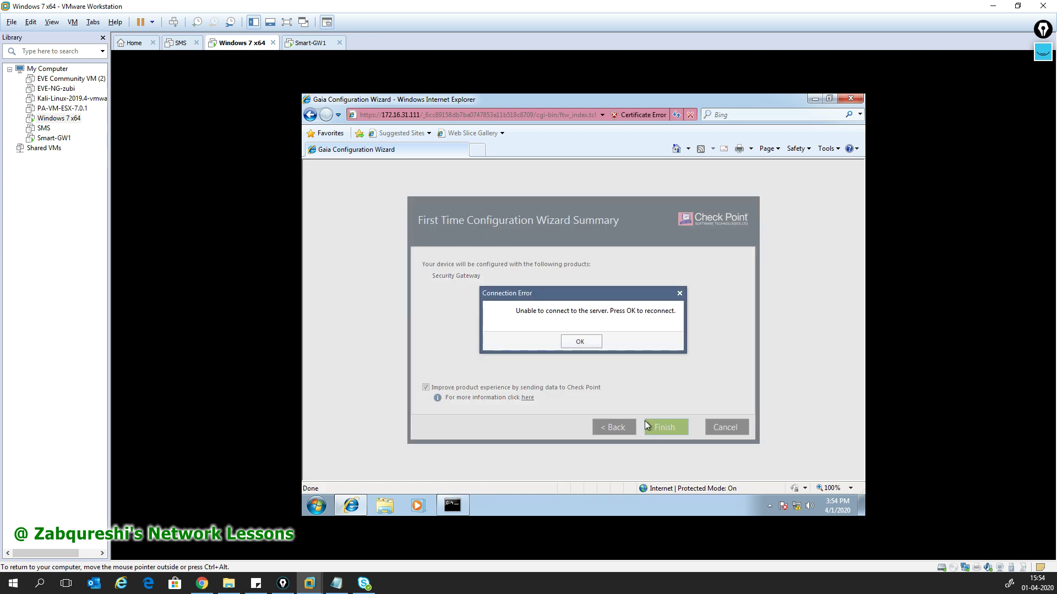
click(580, 341)
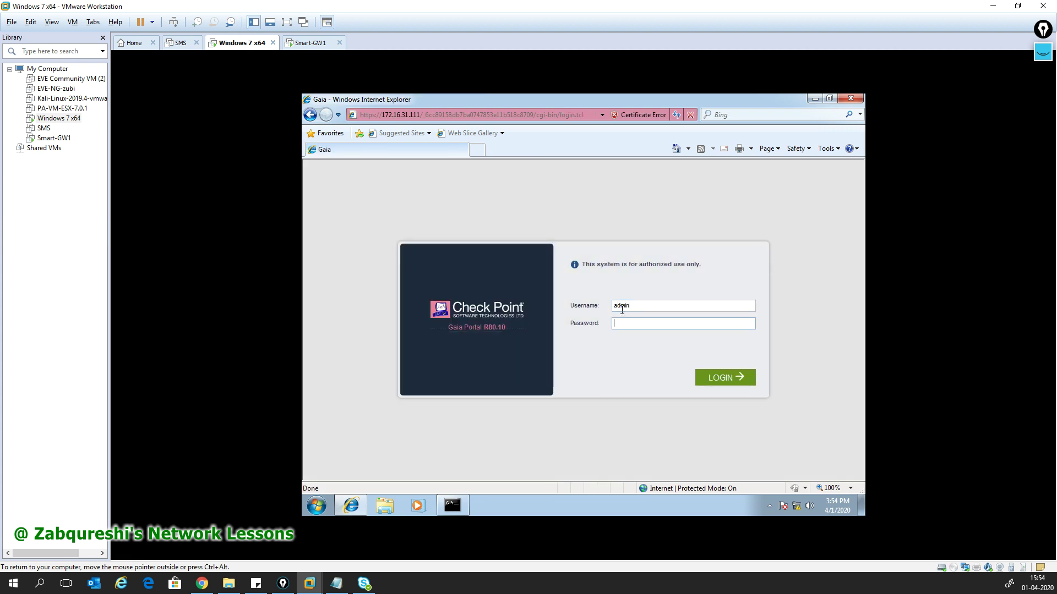
- Submit the admin password on the Gaia login page to sign back in
key(Return)
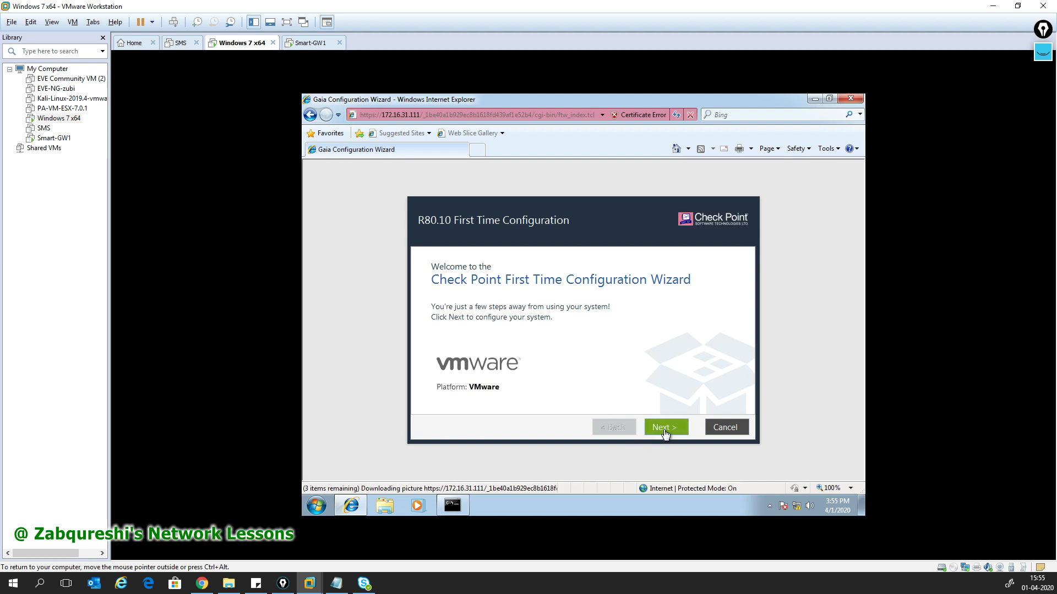
- Accept the wizard defaults for deployment, management connection, internet, GW1 host name, DNS and date/time
click(662, 430)
click(667, 427)
click(660, 430)
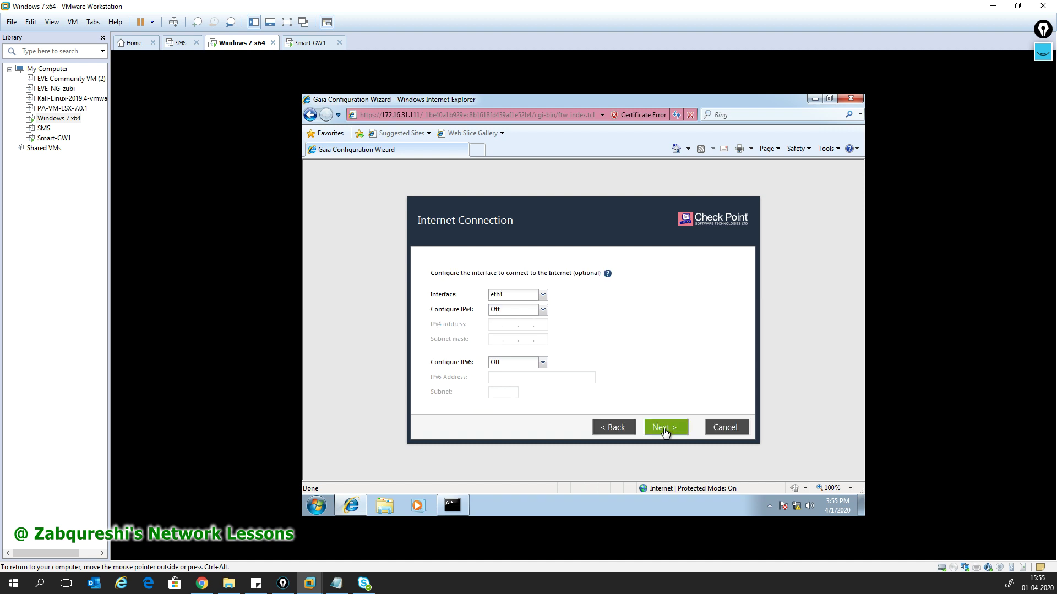
click(665, 432)
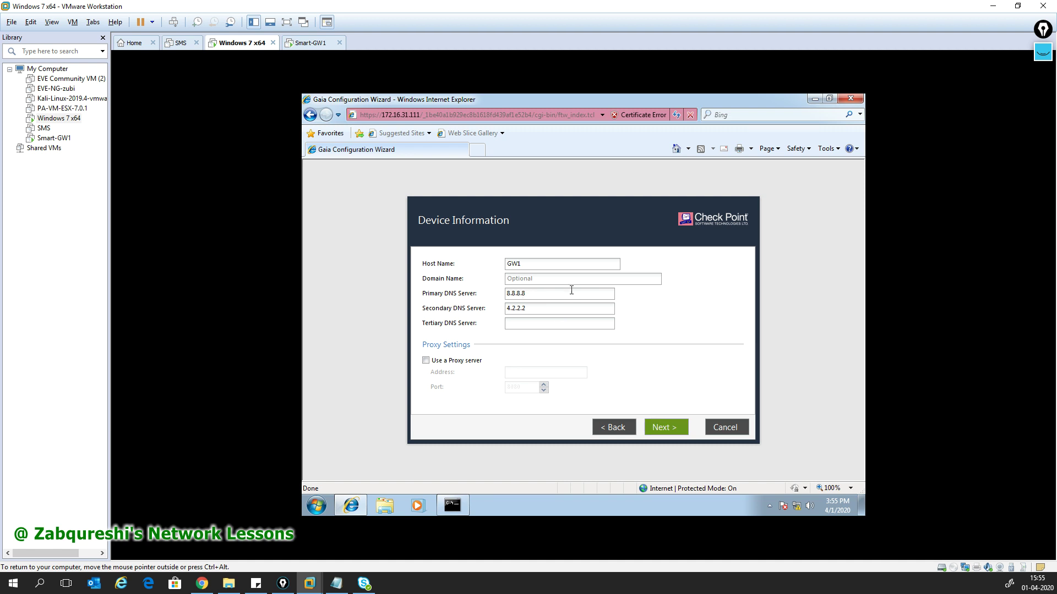
click(668, 429)
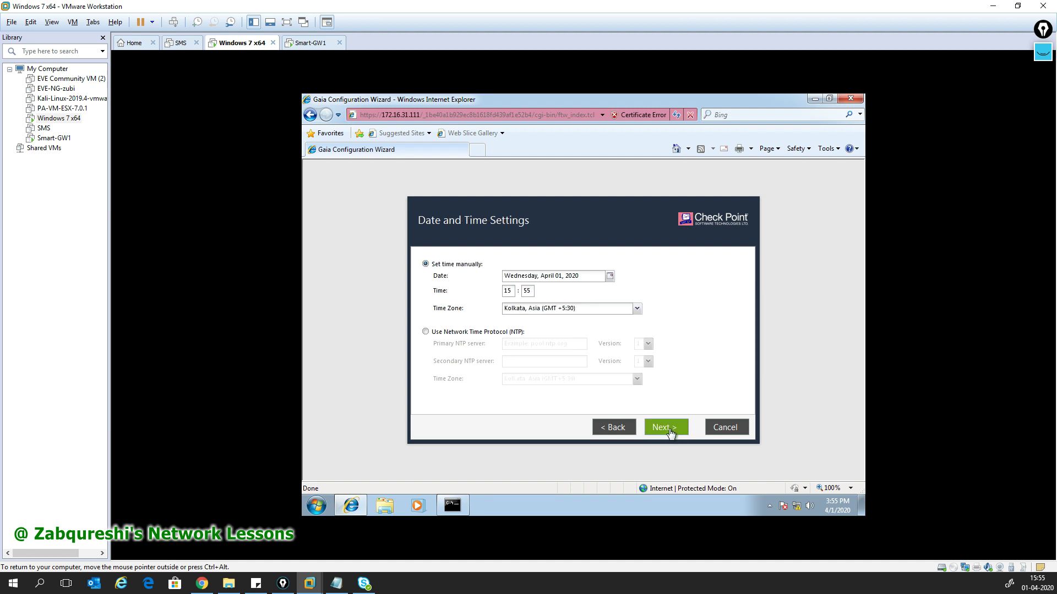
click(671, 433)
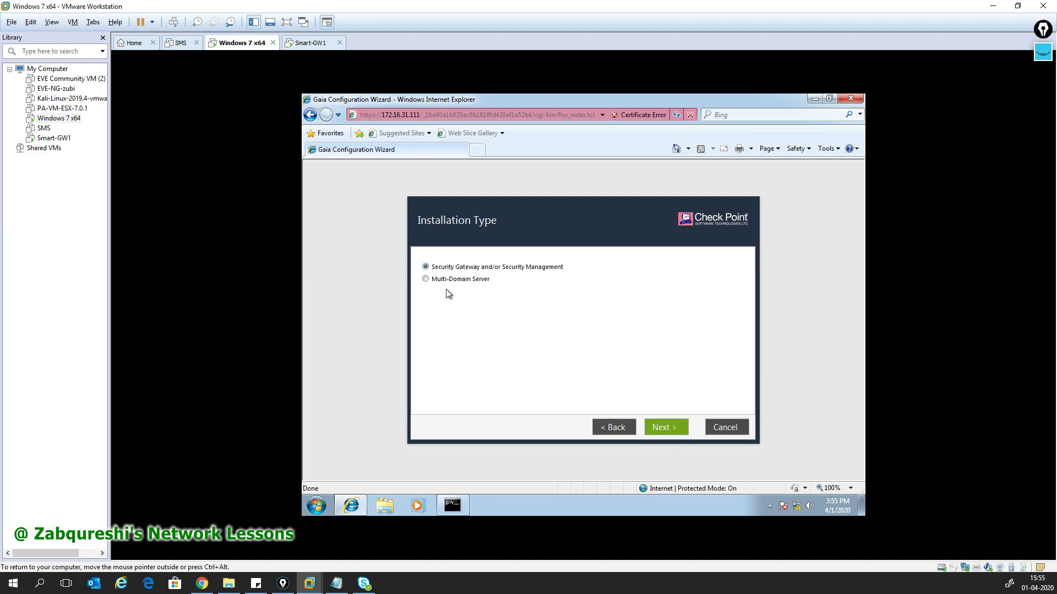
click(660, 427)
- Keep only Security Gateway, disable automatic Blade Contract downloads, and pass the dynamic IP page
click(463, 292)
click(449, 395)
click(664, 428)
click(546, 357)
click(672, 429)
click(521, 266)
- Enter and confirm the SIC activation key, then finish the wizard and confirm applying the configuration
text(•••••••)
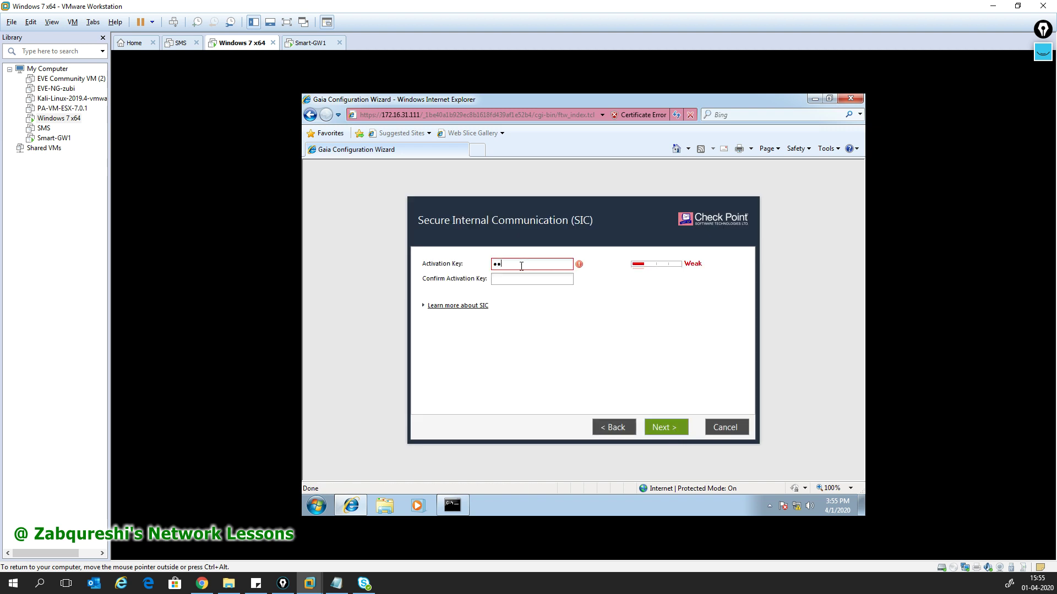
key(Tab)
text(••••)
click(674, 427)
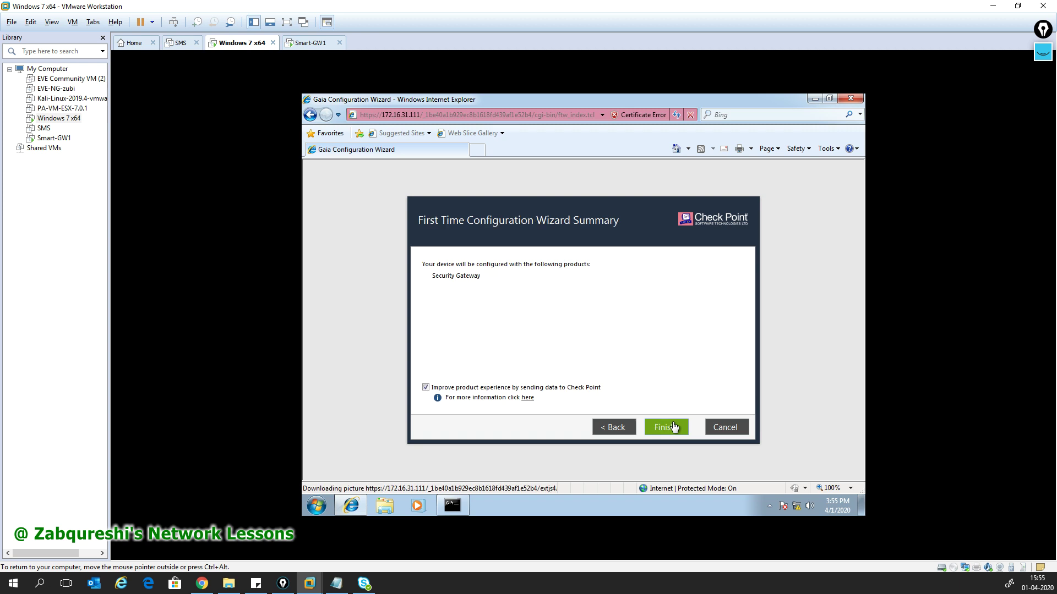
click(680, 429)
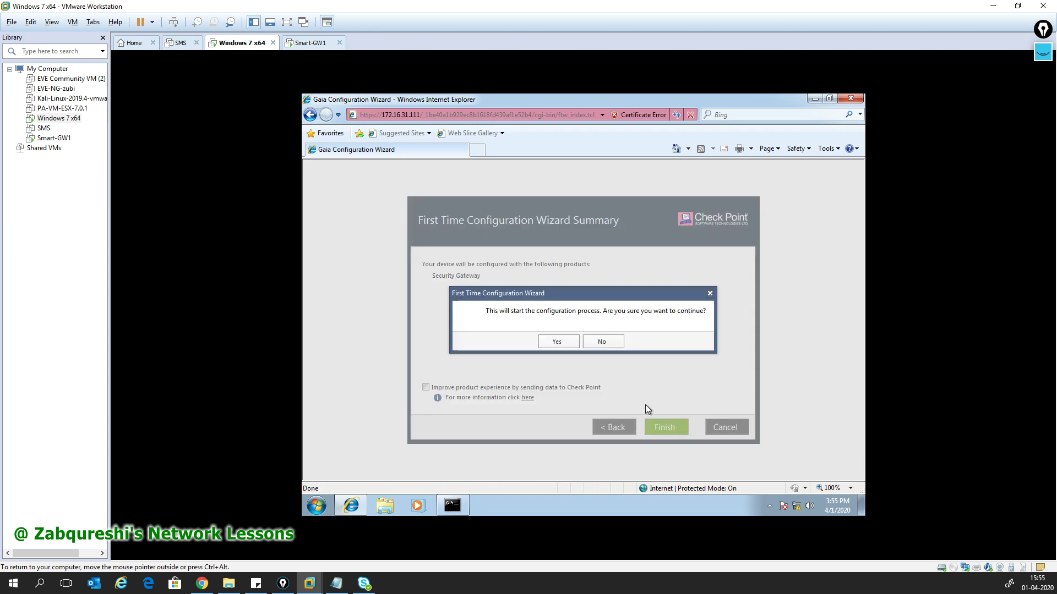
click(557, 341)
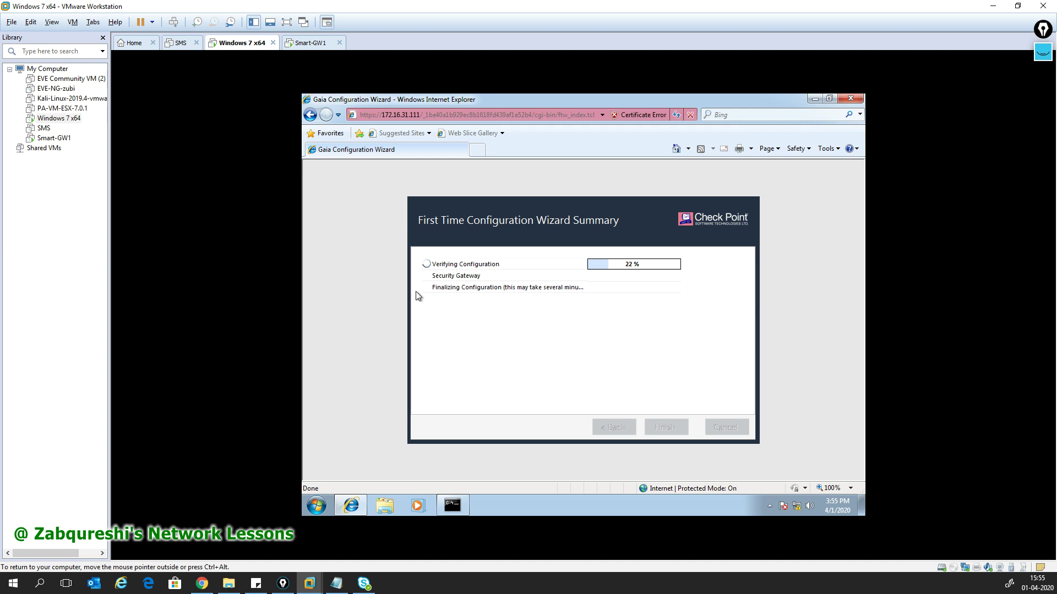
key(Escape)
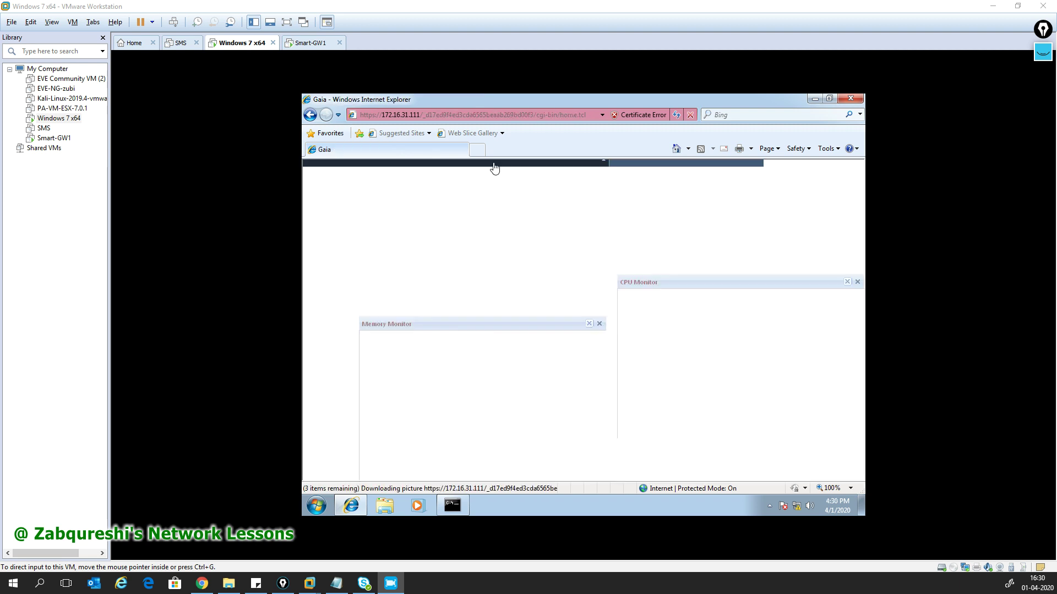
- Dismiss the search tip and open Network Interfaces, selecting the eth1 row
click(548, 104)
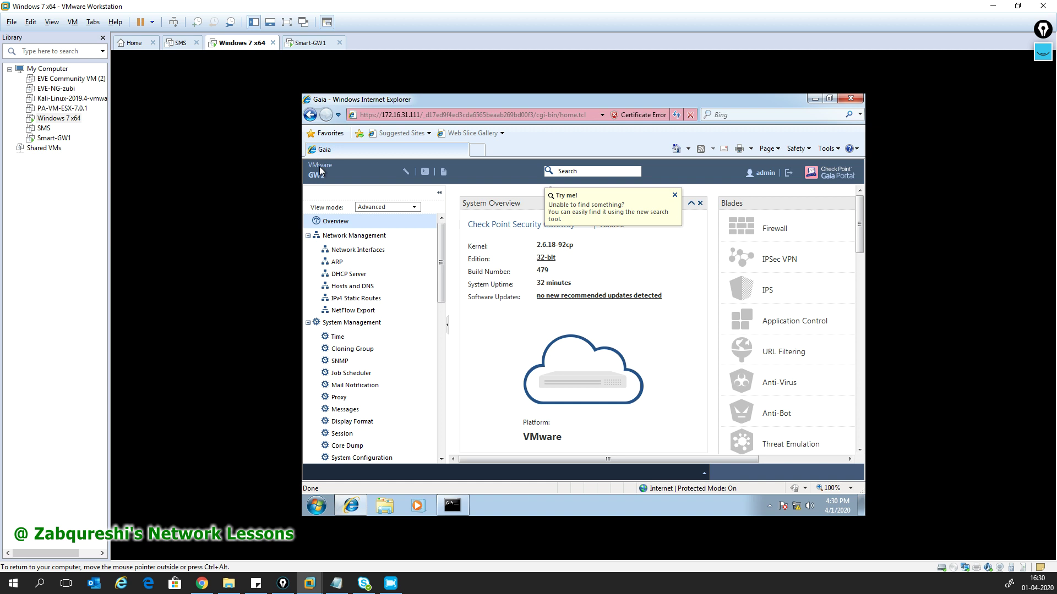
click(674, 195)
click(372, 252)
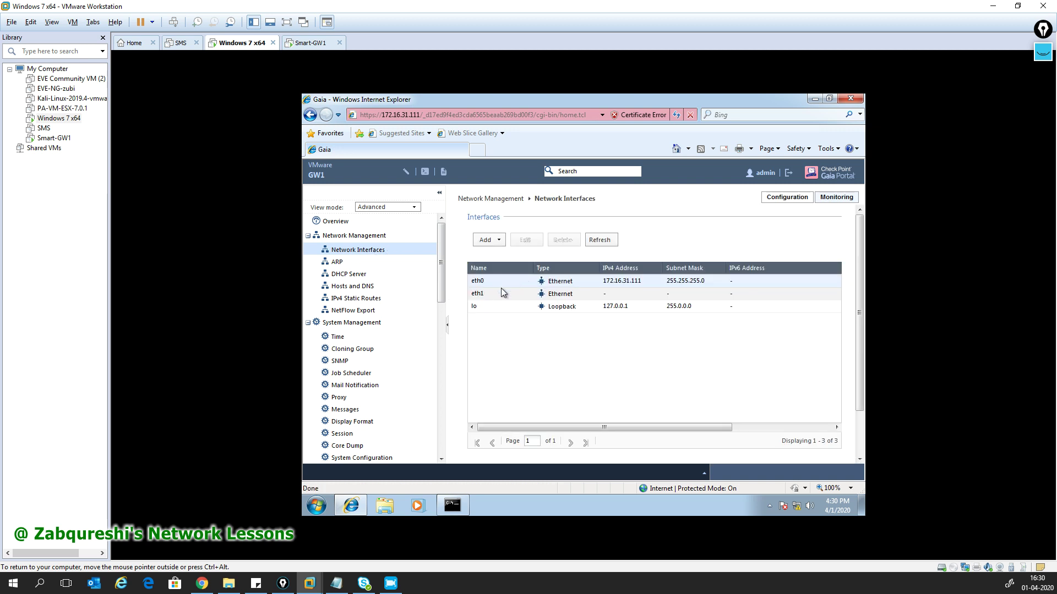
click(484, 293)
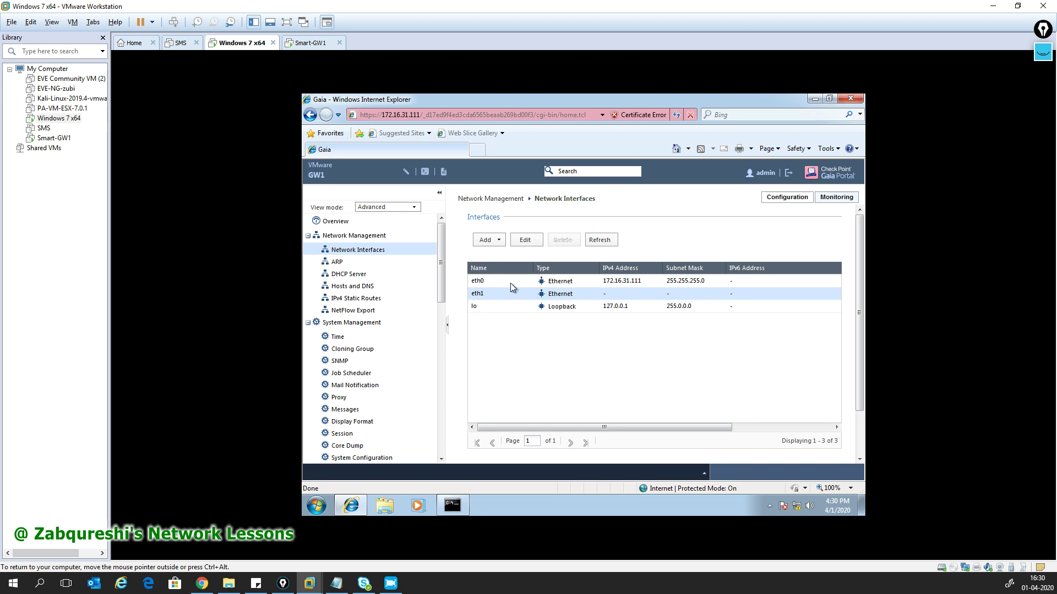
- Enable eth1 with IPv4 address 192.168.1.111 and mask 255.255.255.0, then save it
click(525, 242)
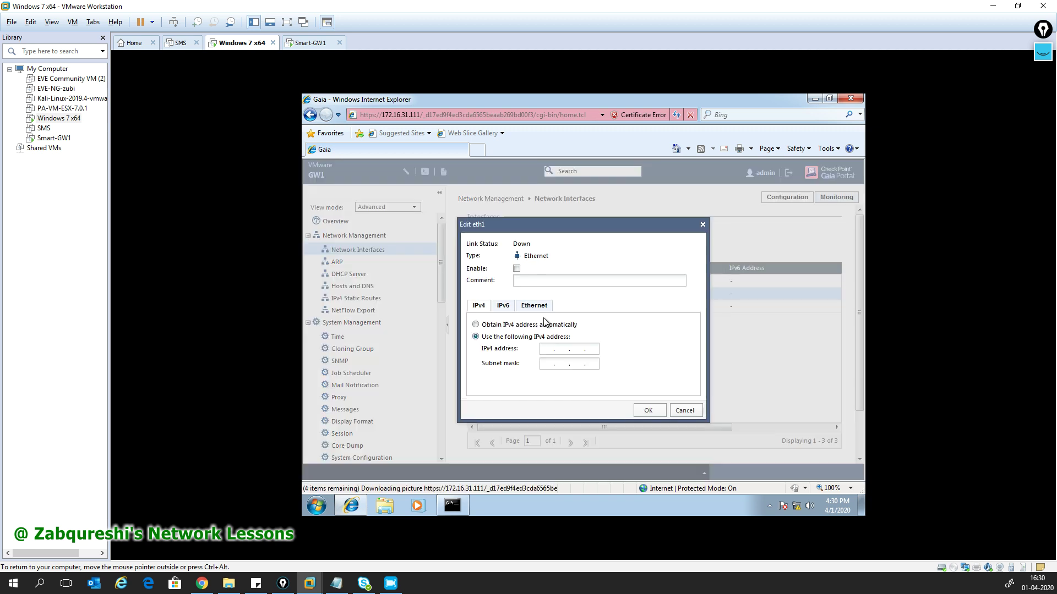
click(516, 269)
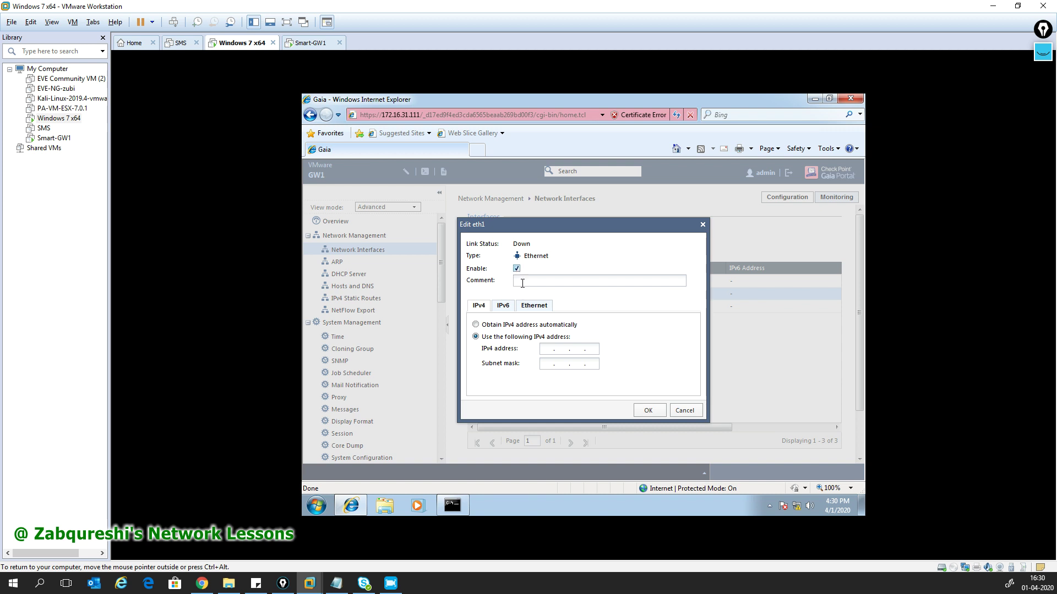
click(550, 351)
text(192.168.1.111)
click(551, 366)
text(255.255.2.5)
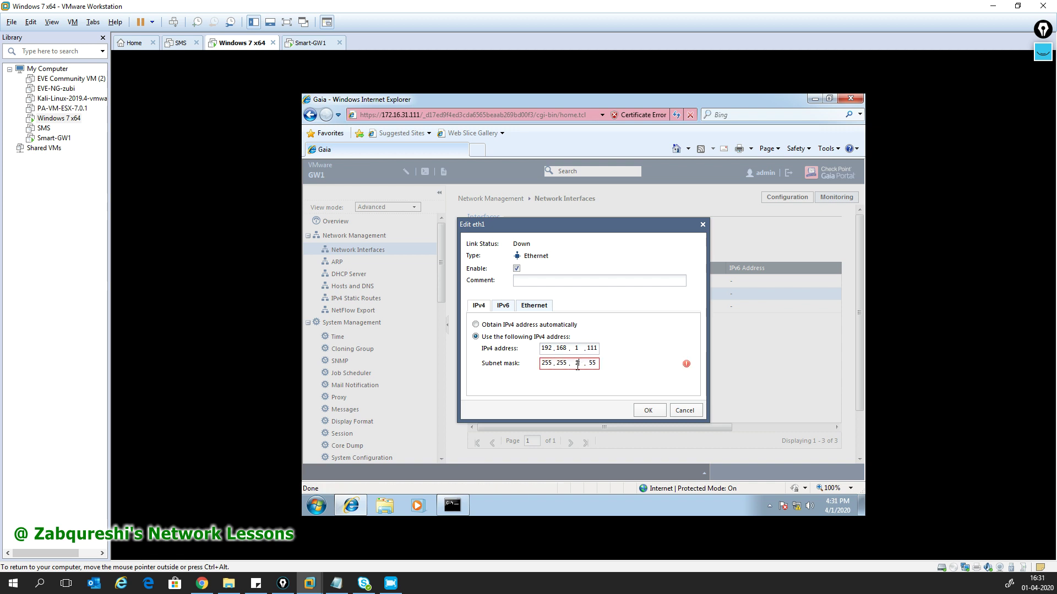
text(5)
text(0)
click(648, 411)
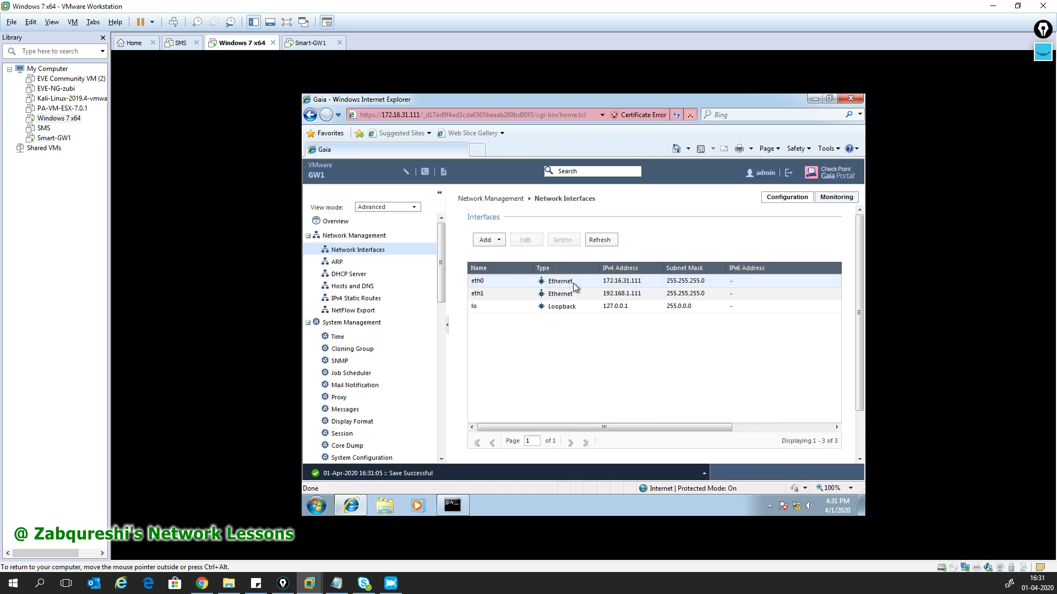
- Review the Management Interface choice between eth0 and eth1, then go to IPv4 Static Routes
scroll(592, 353, down, 2)
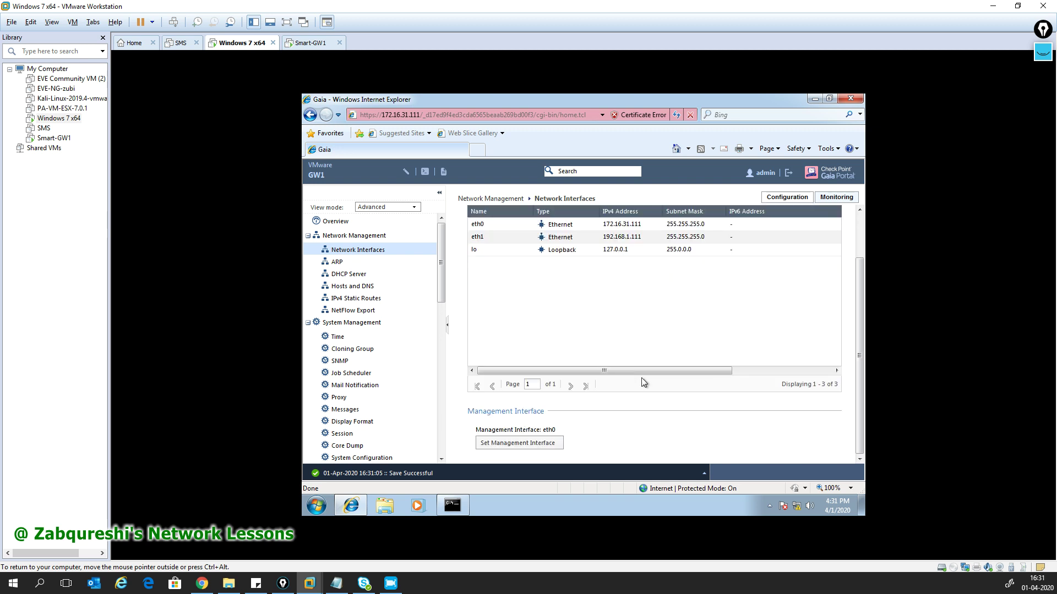
scroll(523, 407, up, 2)
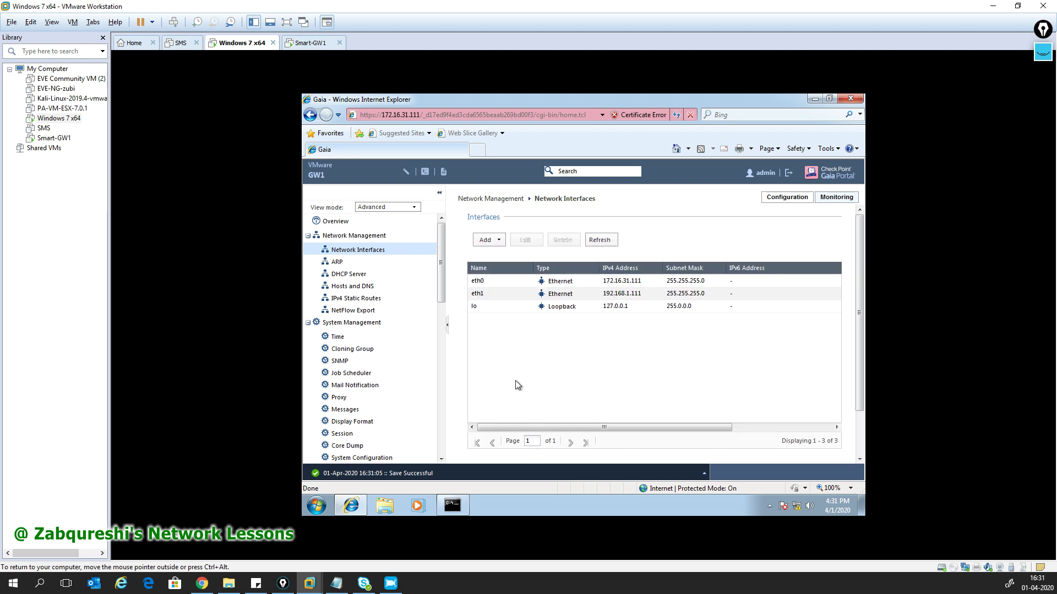
click(500, 280)
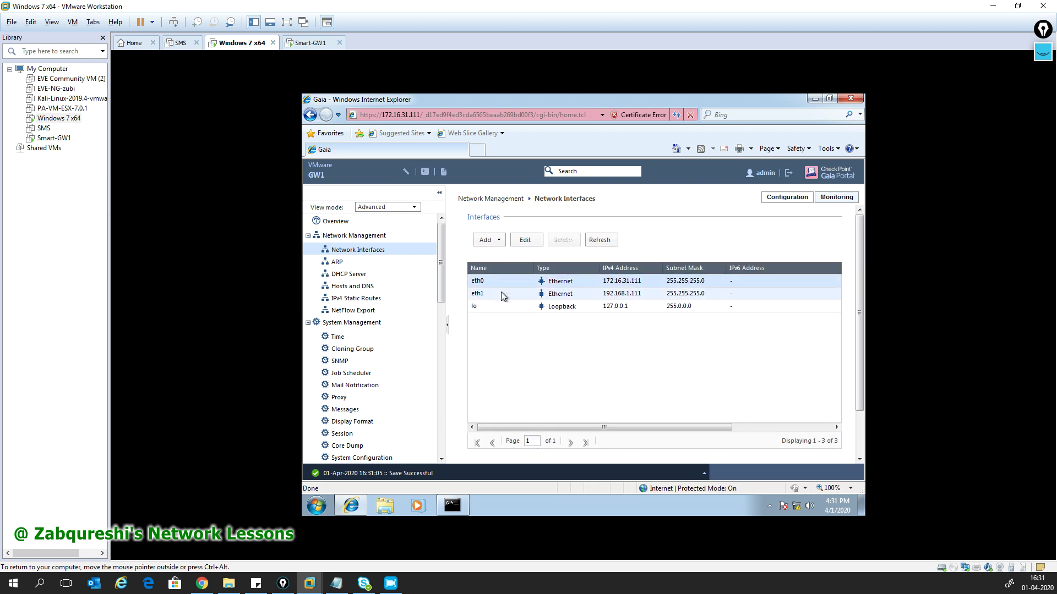
click(501, 294)
scroll(501, 293, down, 2)
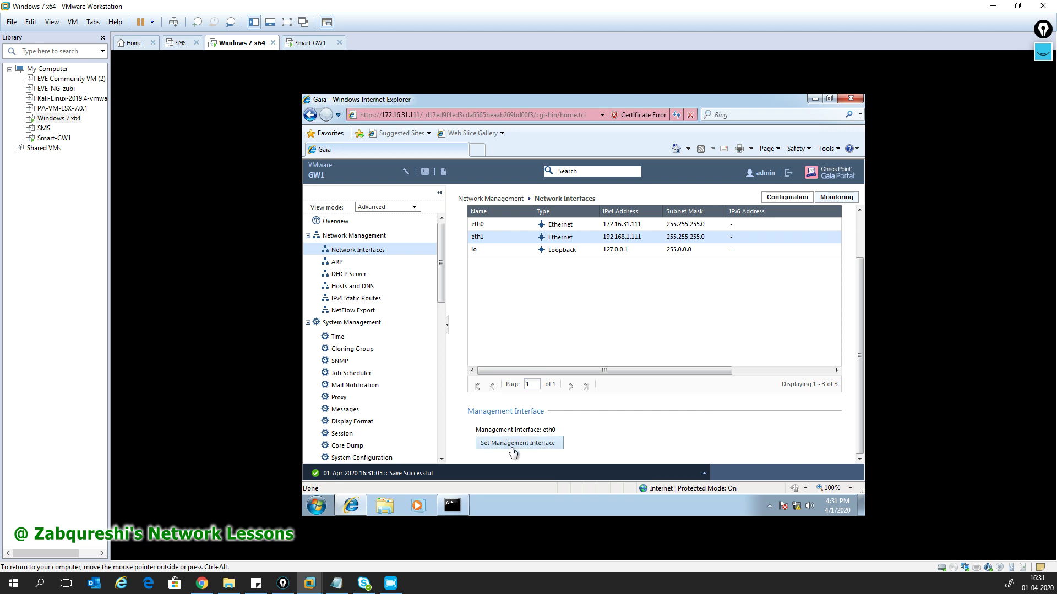
scroll(515, 454, up, 2)
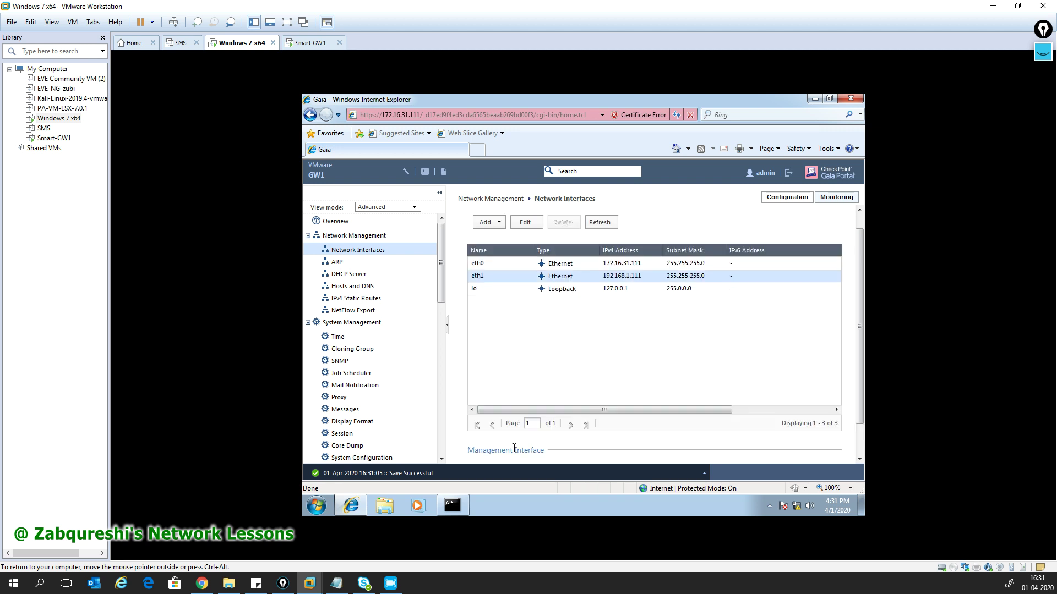
click(377, 300)
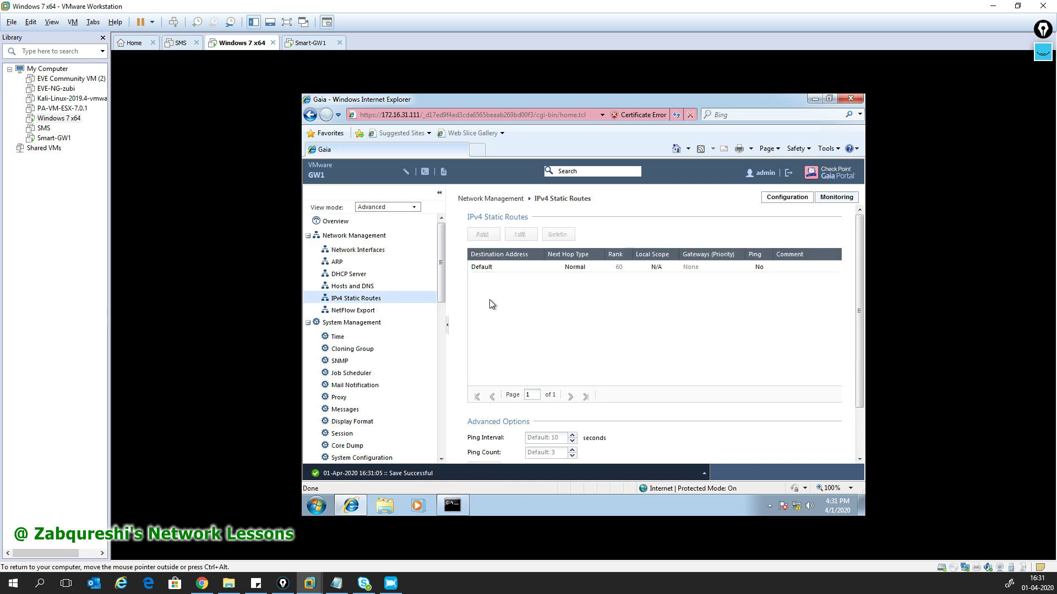
- Edit the Default route to add gateway IP 192.168.1.1 and save it
click(512, 270)
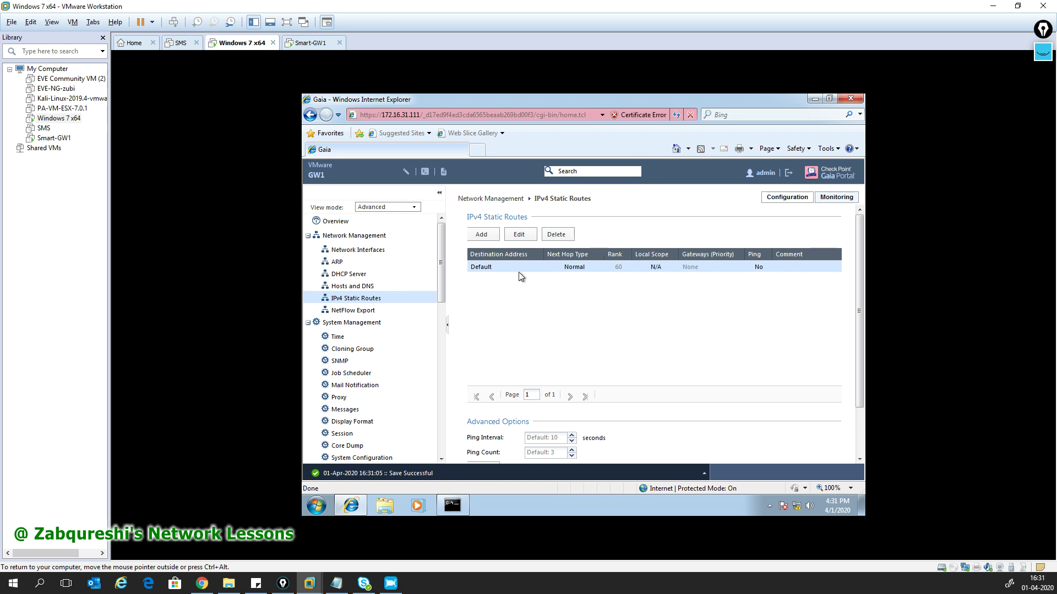
click(521, 238)
click(461, 330)
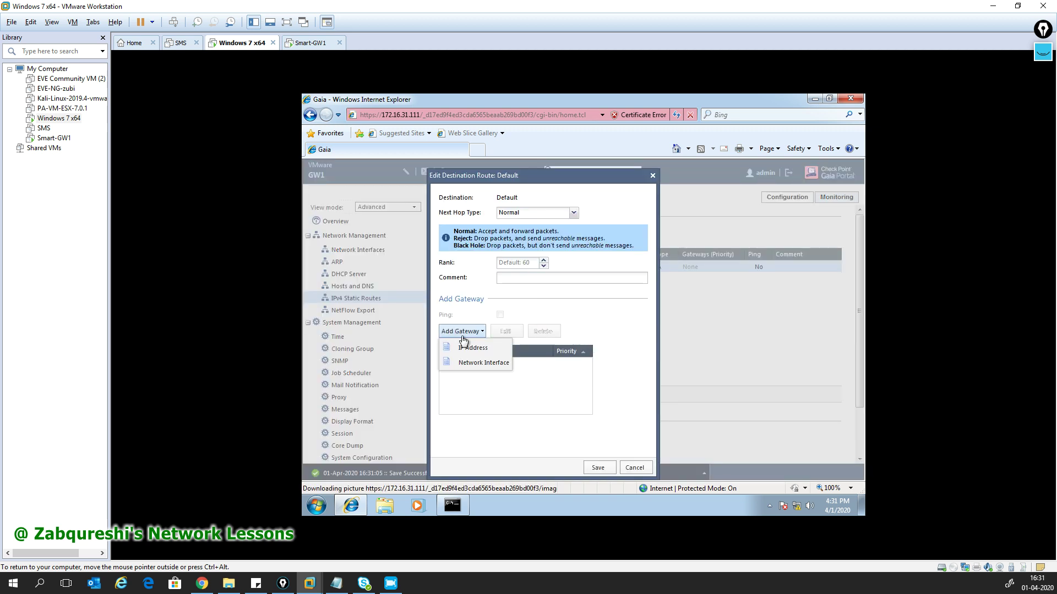
click(473, 347)
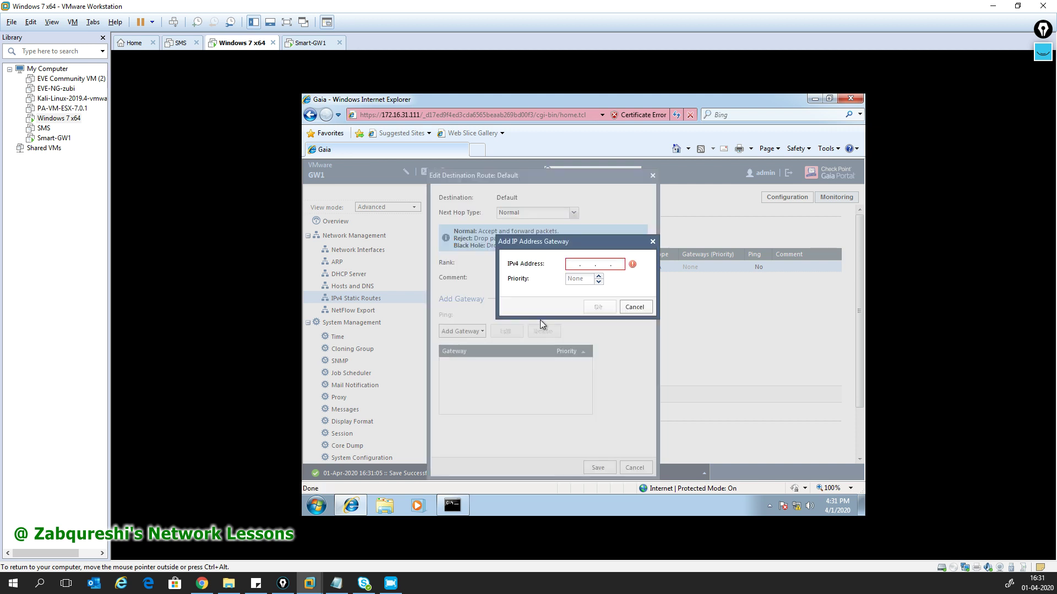
text(192.168.1.1)
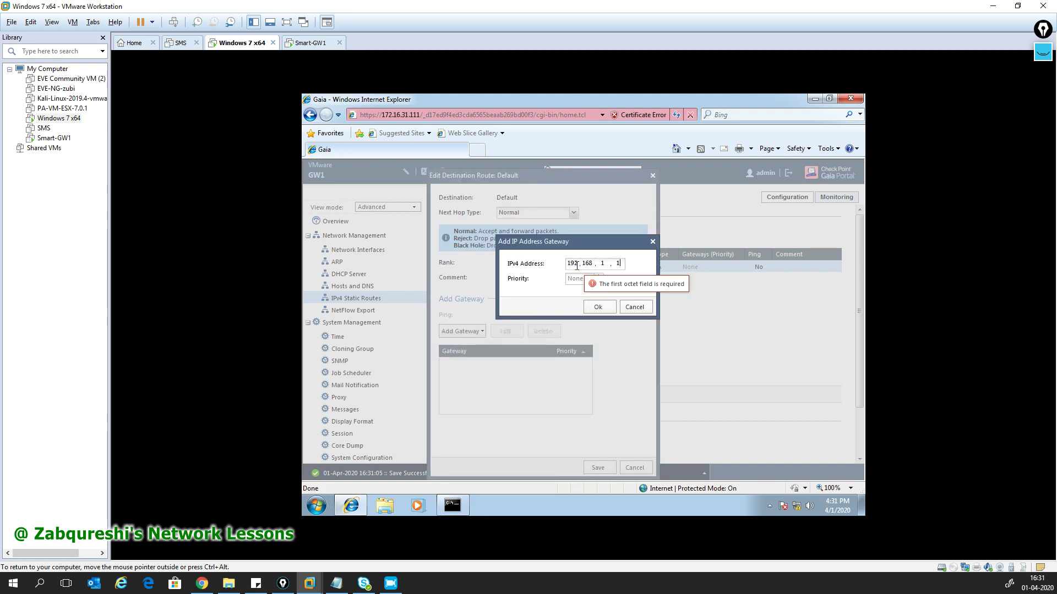
click(599, 307)
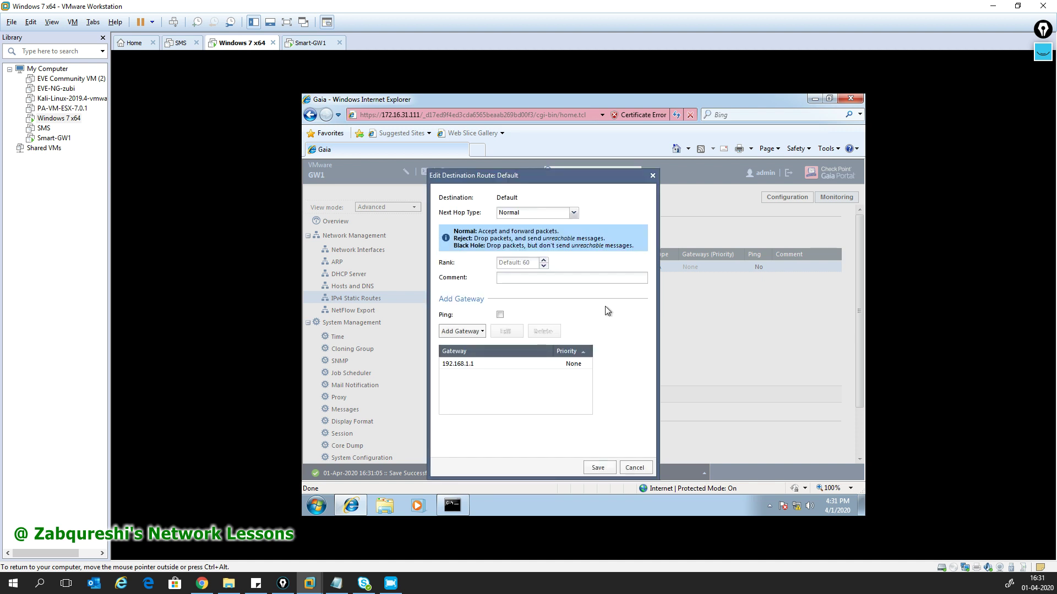
click(607, 467)
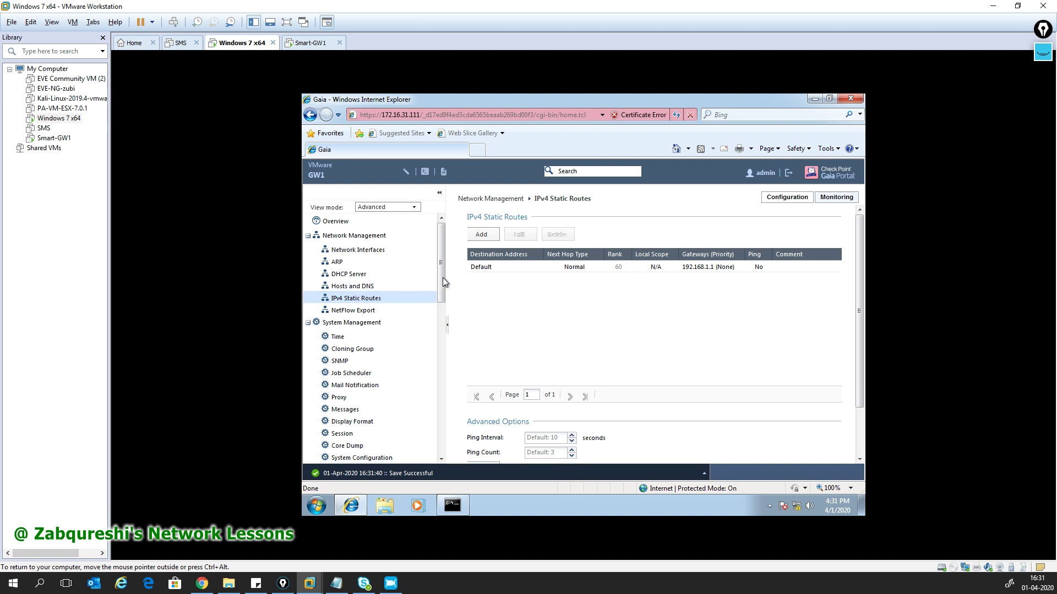
- Go to the DHCP Server page under Network Management and view its disabled state
drag(443, 277, 443, 280)
scroll(443, 282, up, 1)
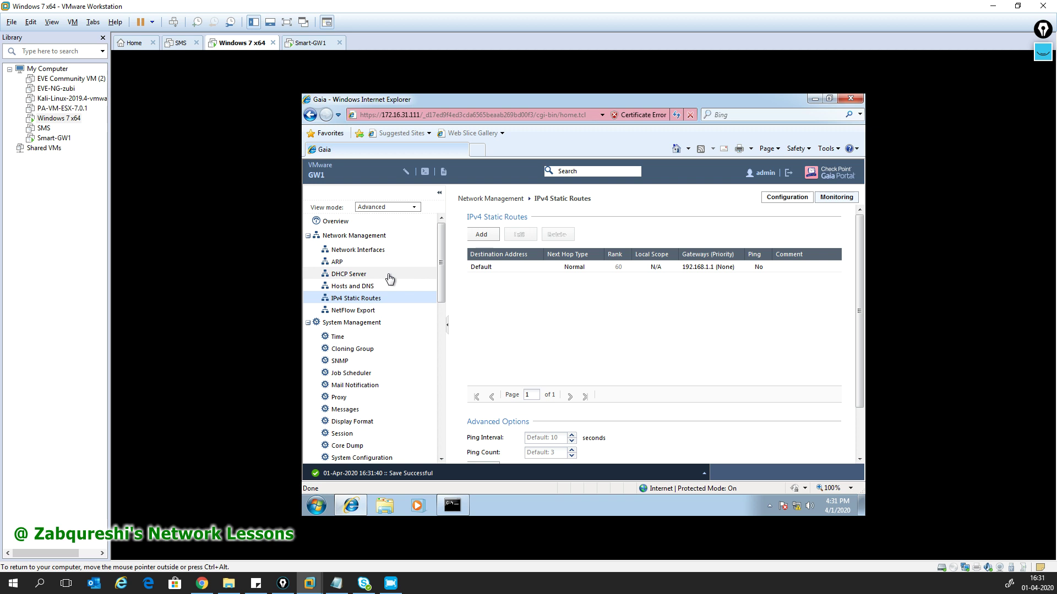
click(388, 274)
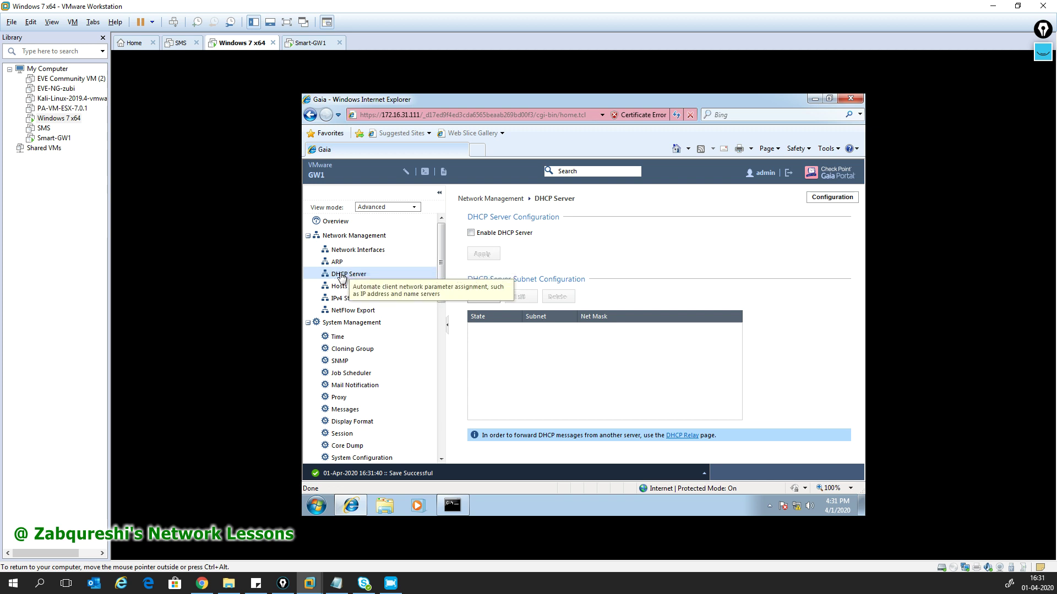
scroll(441, 267, down, 3)
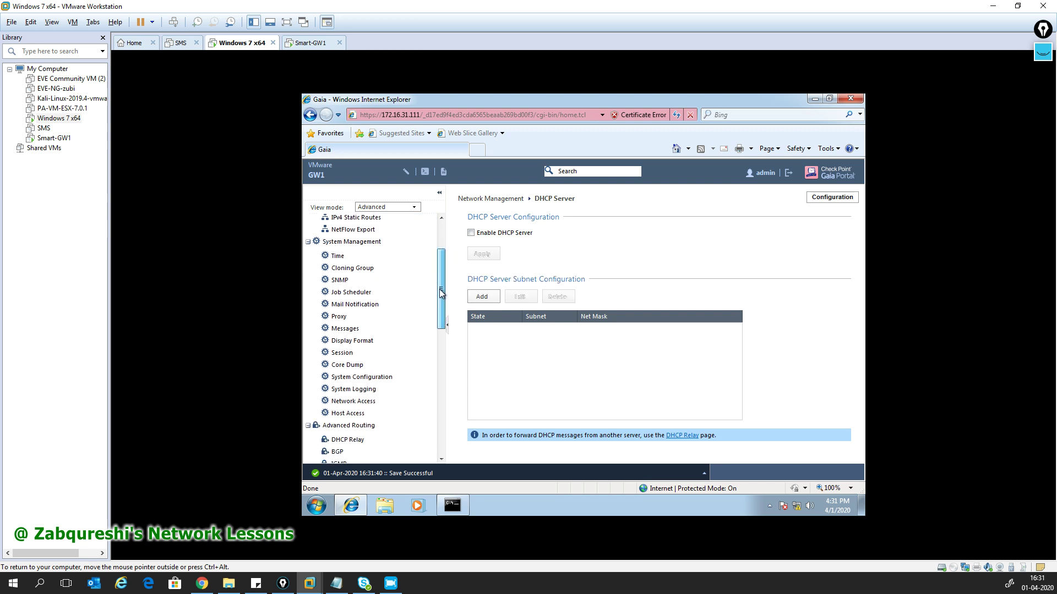
- Set the banner message to 'Welcome to the GW1.', apply it, and go to Download SmartConsole
click(343, 328)
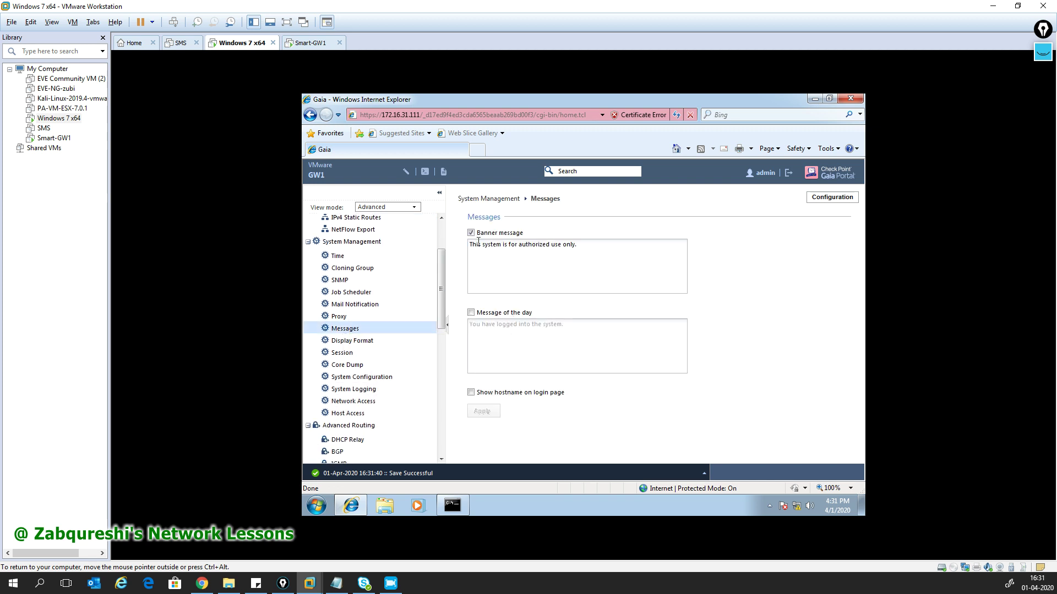
drag(588, 248, 468, 245)
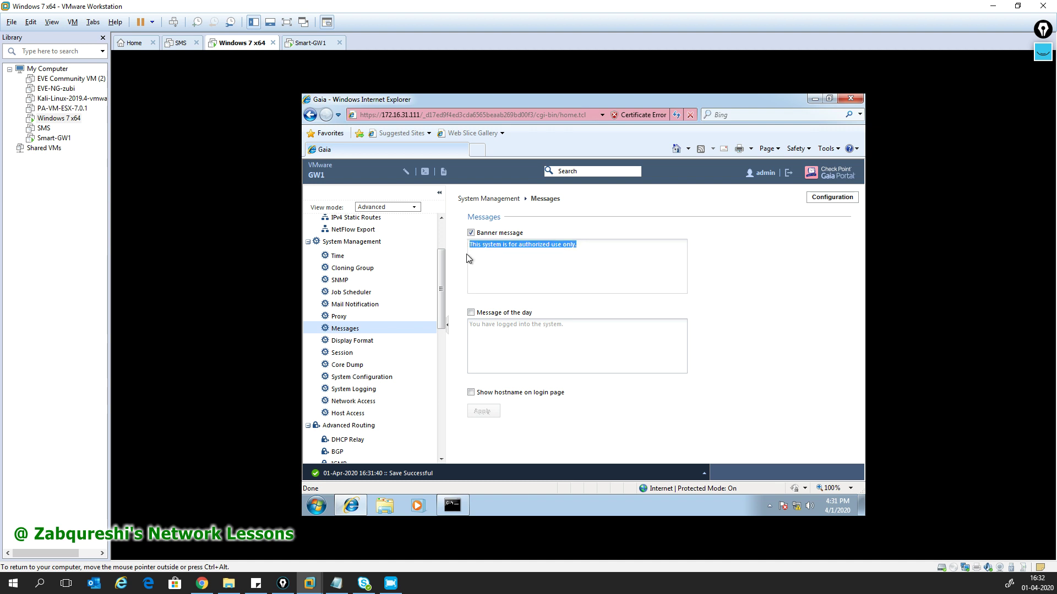
text(Welcome to the GW)
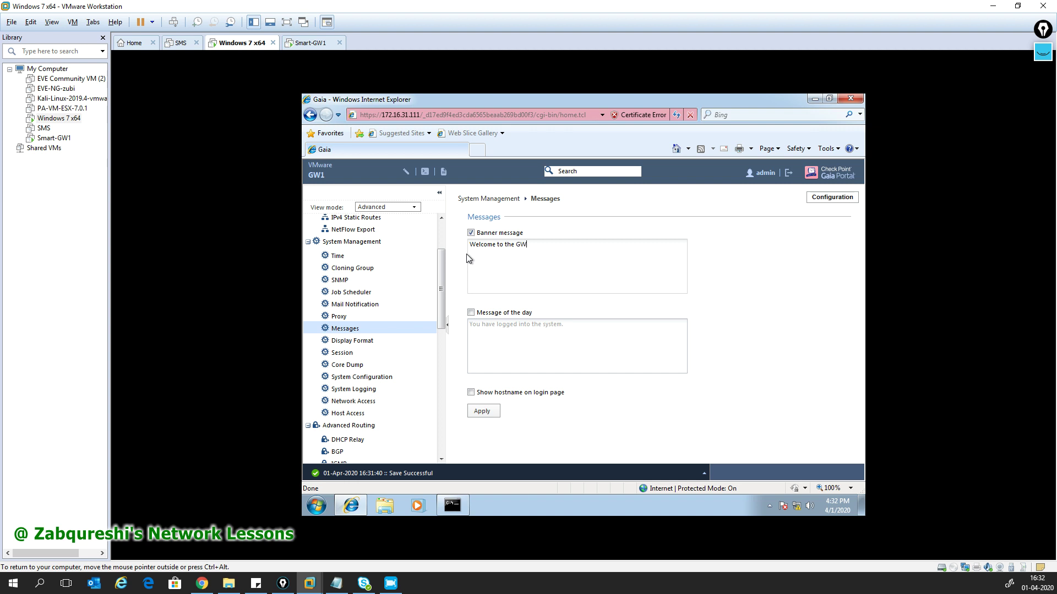
text(1.)
click(480, 409)
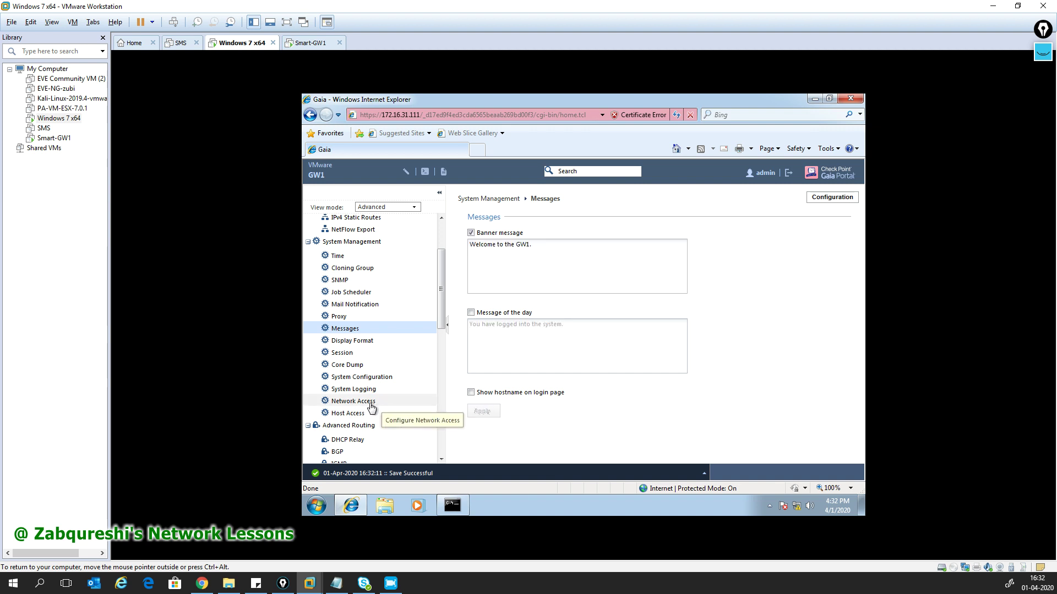
drag(438, 306, 440, 421)
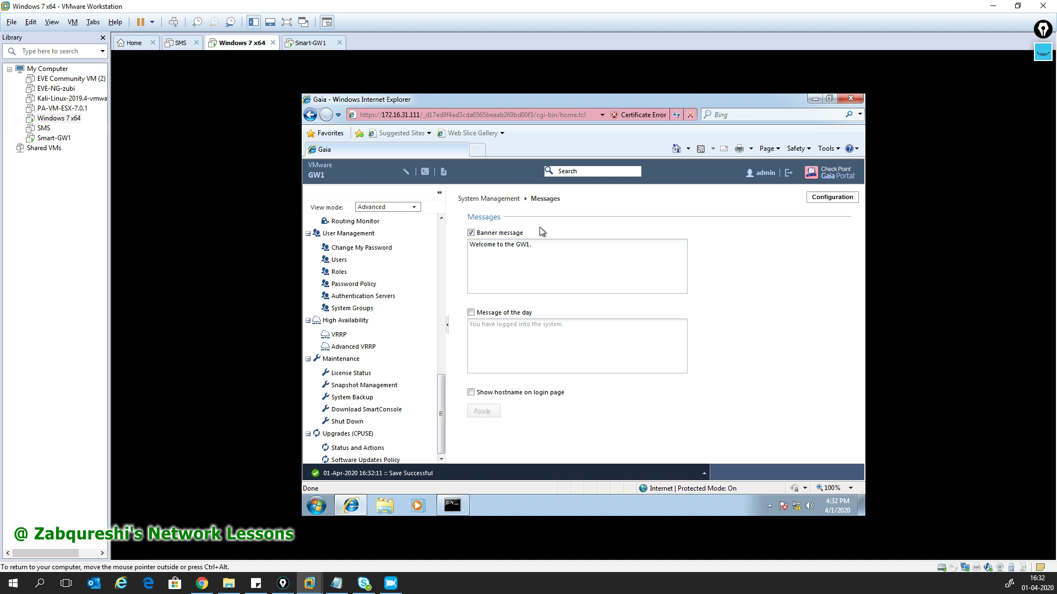
click(367, 411)
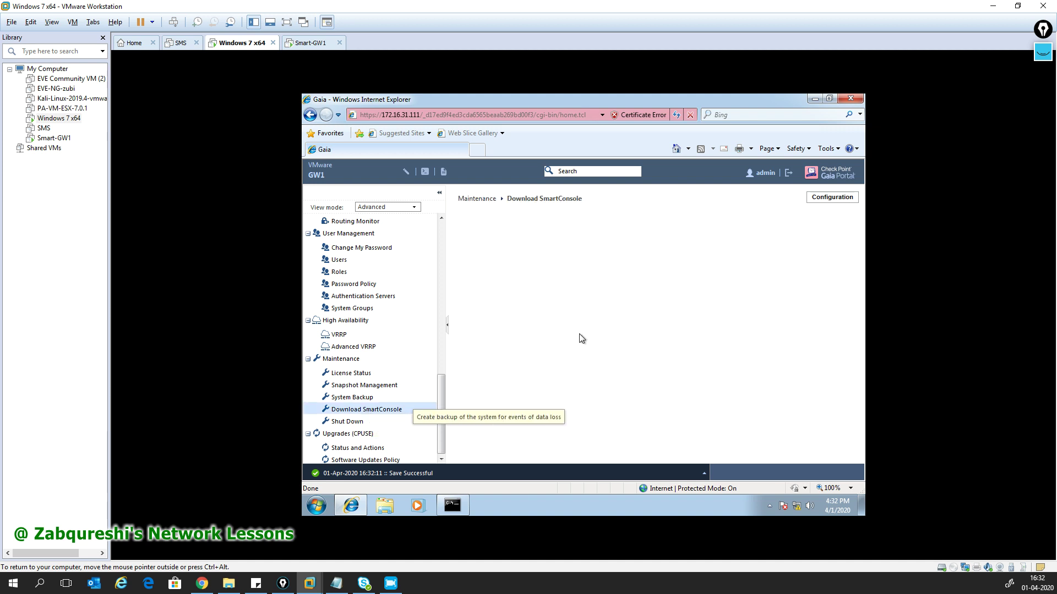
- Save the SmartConsole.exe installer from Gaia Portal to Downloads and open that folder
click(493, 253)
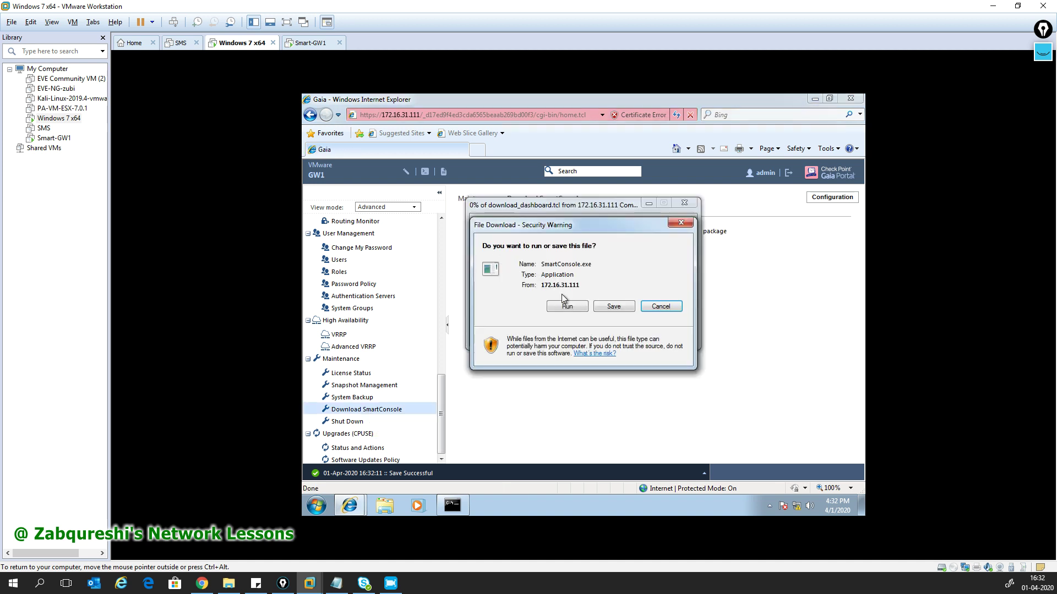
click(612, 306)
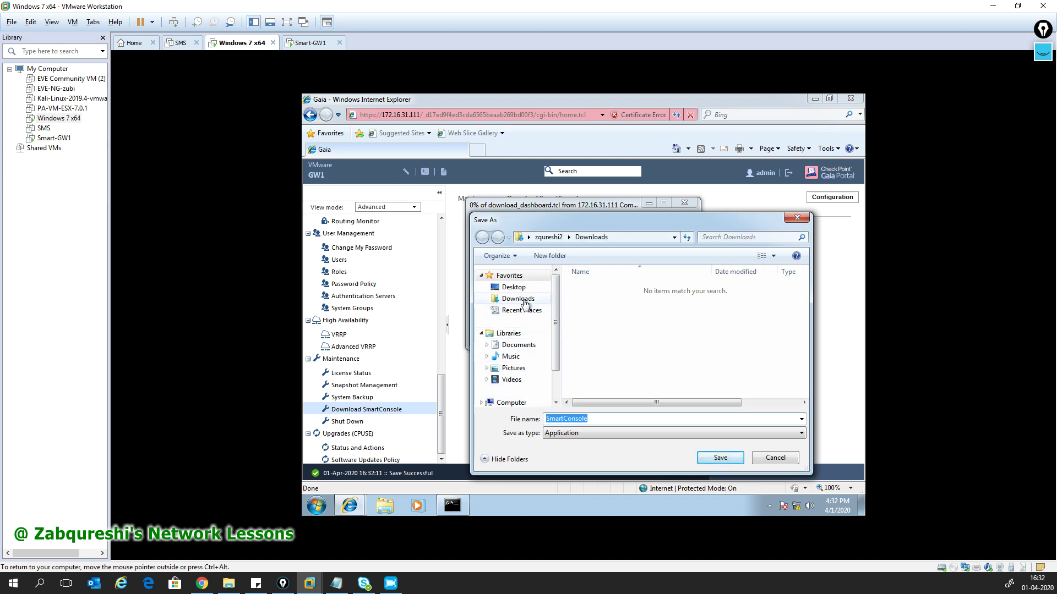
drag(556, 352, 556, 380)
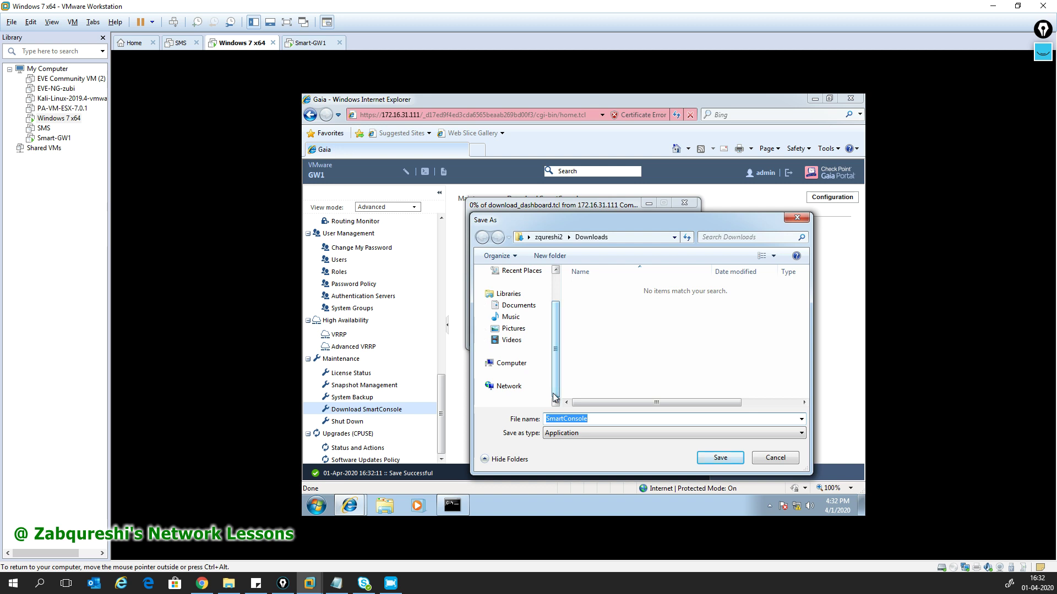
click(718, 458)
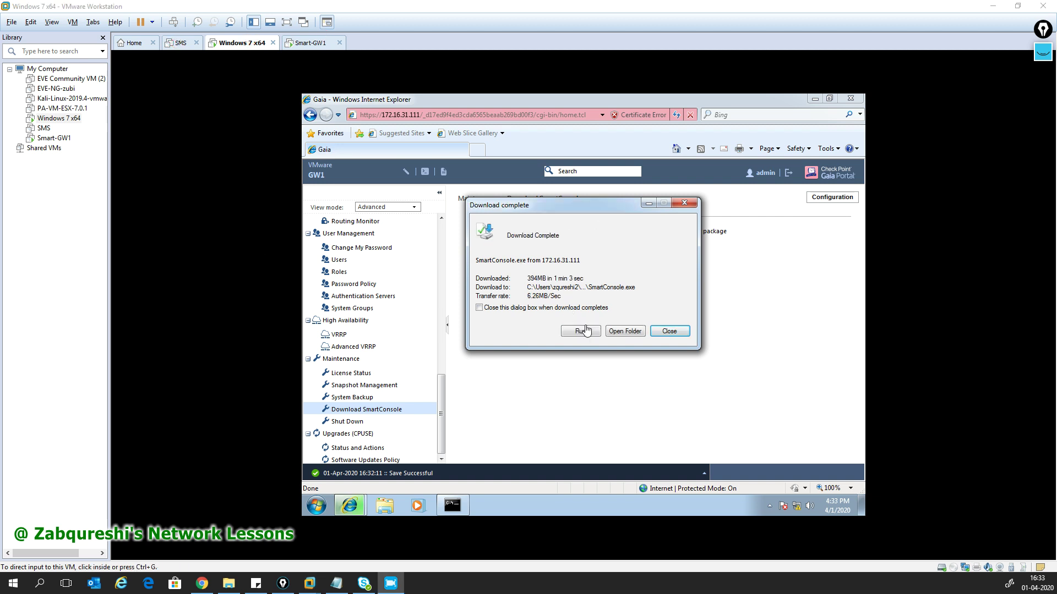
click(623, 334)
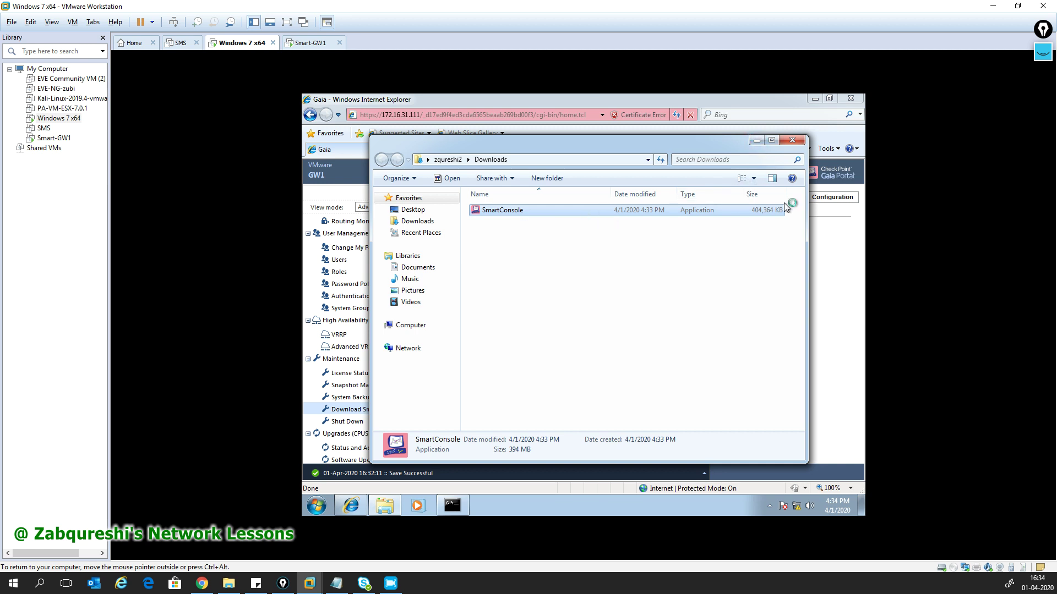
- Run SmartConsole.exe from Downloads, approve the UAC prompt and the prerequisites to reach the R80.10 welcome page
click(615, 309)
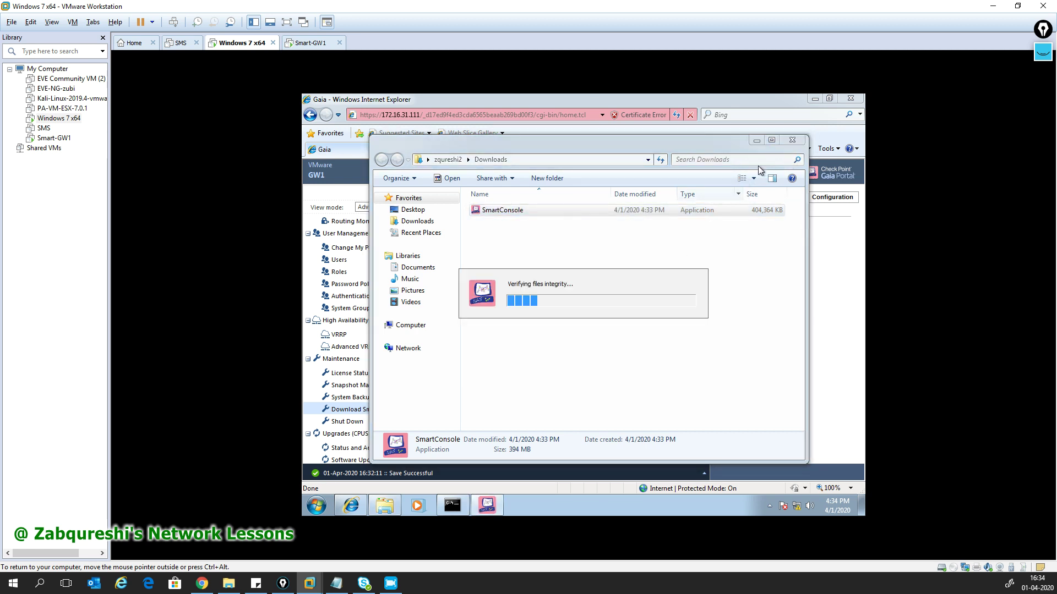
click(793, 140)
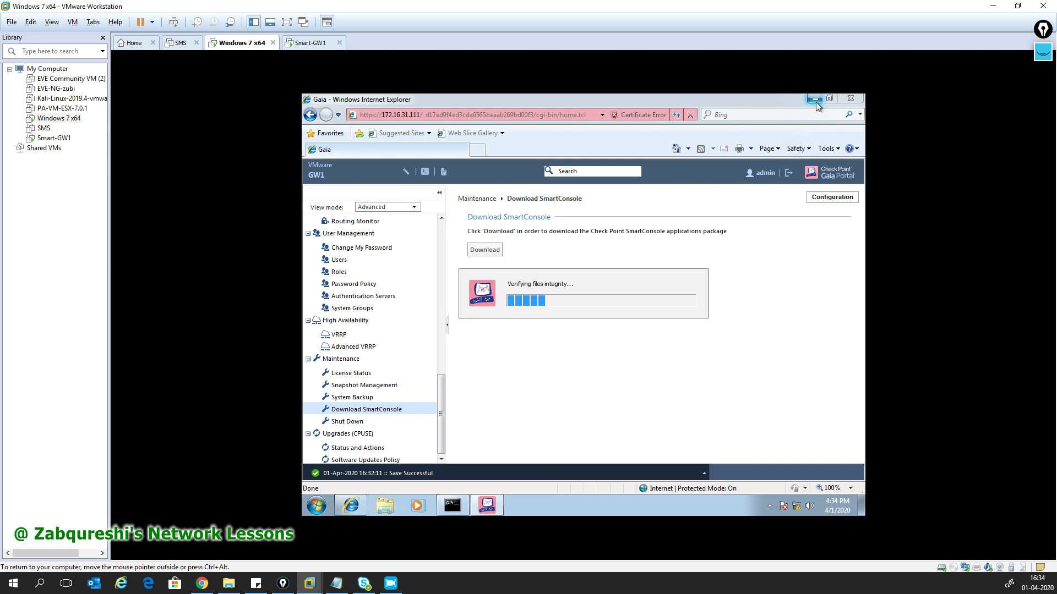
click(815, 100)
right_click(492, 204)
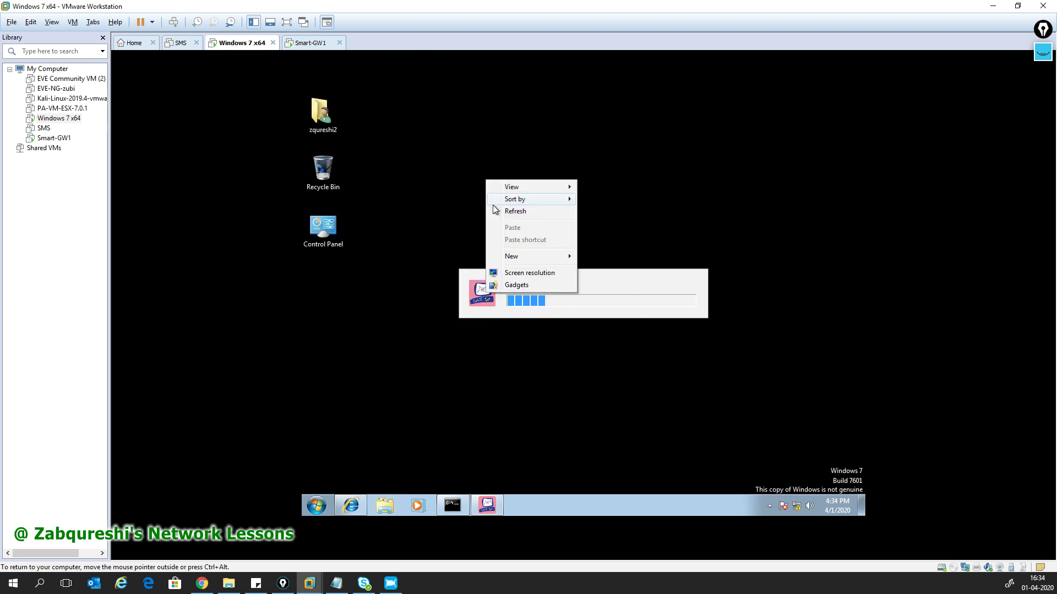
click(511, 212)
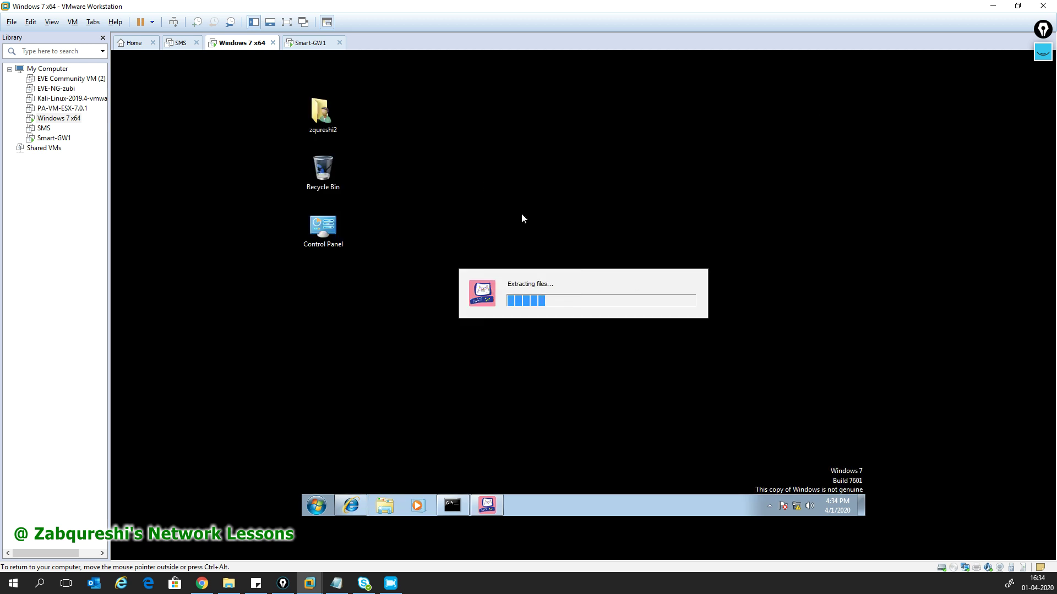
right_click(520, 199)
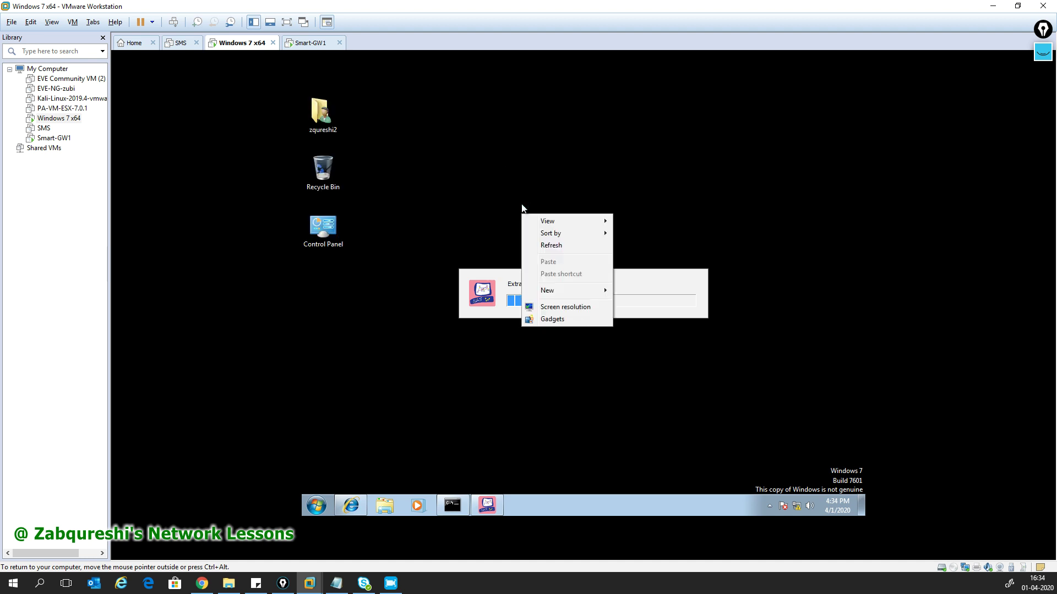
click(541, 243)
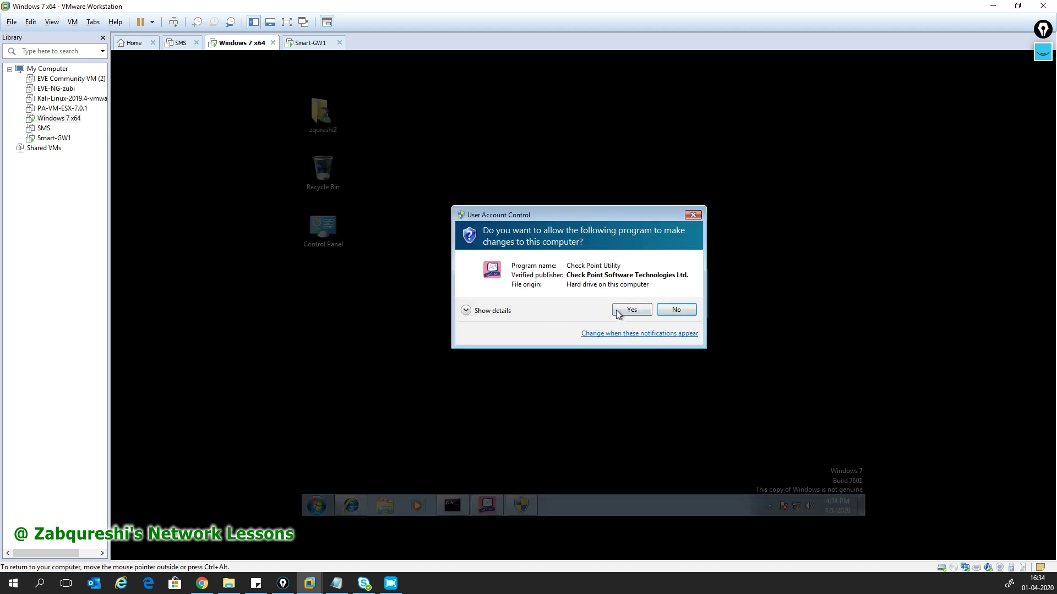
click(618, 311)
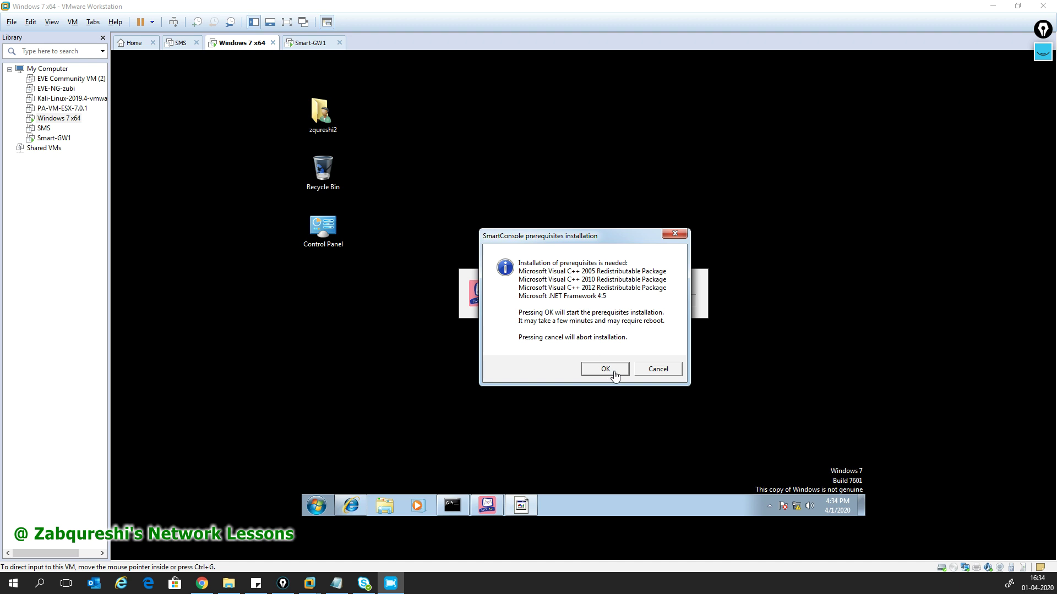
click(614, 370)
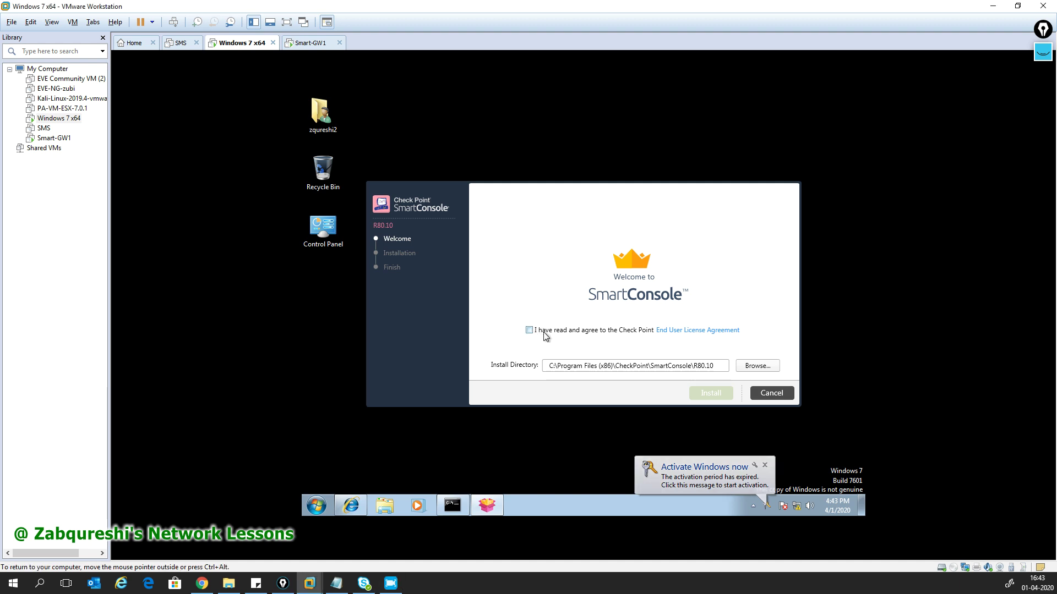
- Accept the EULA, install SmartConsole R80.10 and finish with Launch SmartConsole kept checked
click(529, 330)
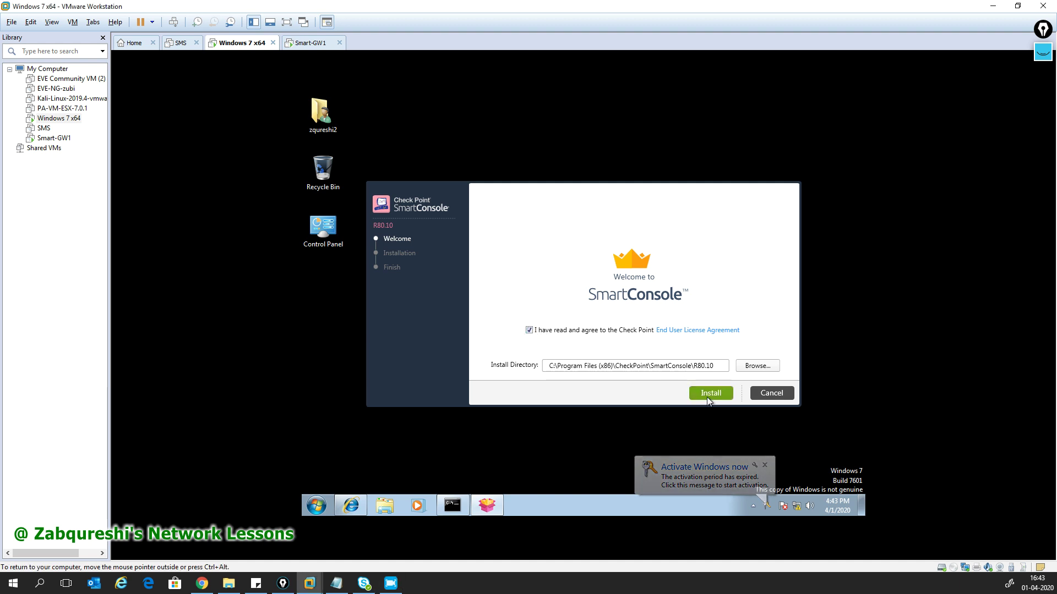
click(709, 394)
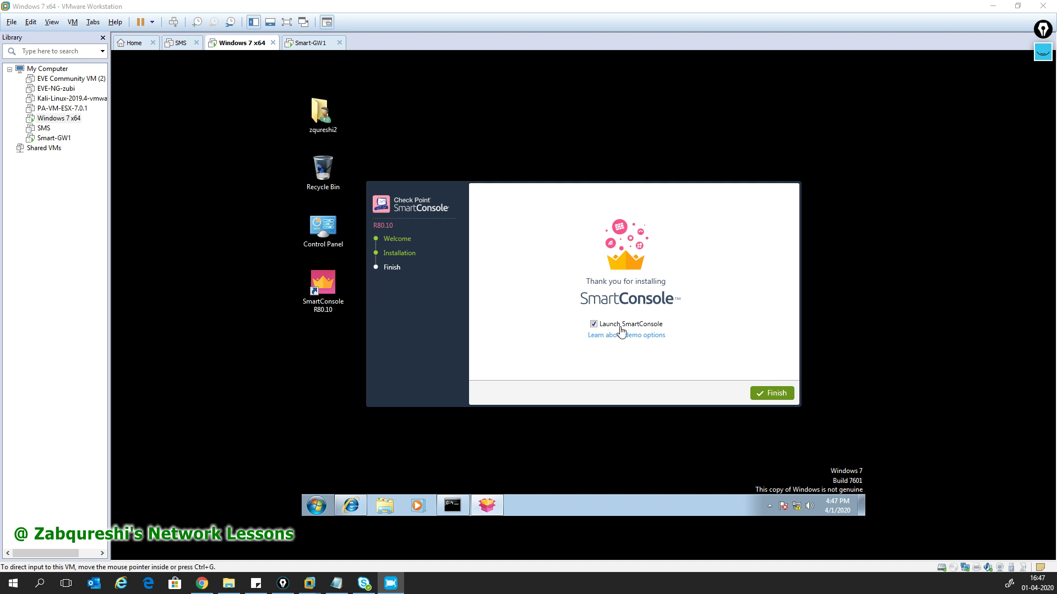
click(776, 396)
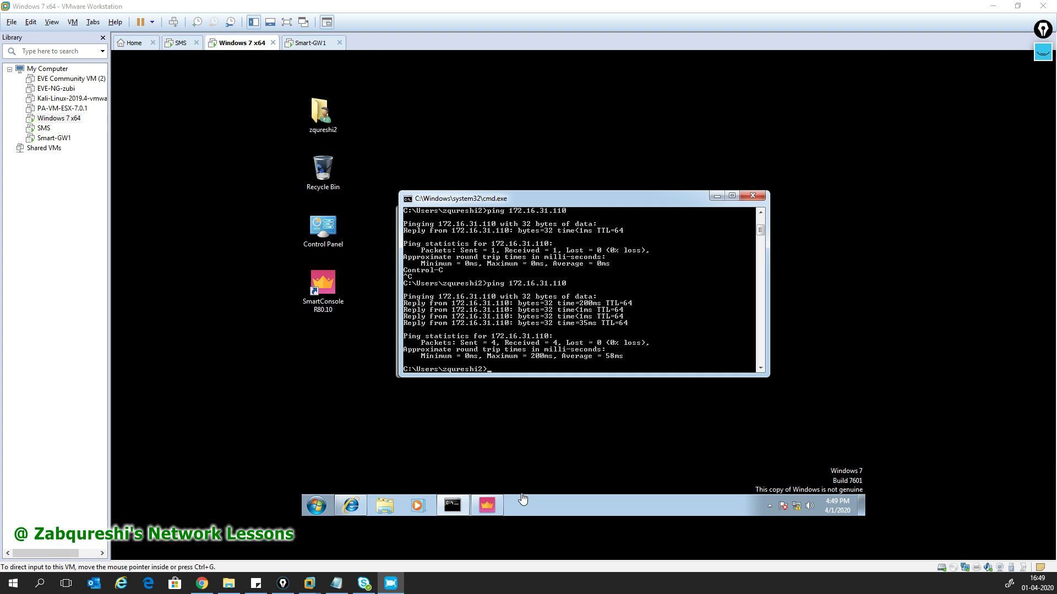
- Rerun the ping to 172.16.31.110 in Command Prompt, getting 4 of 4 replies
click(487, 506)
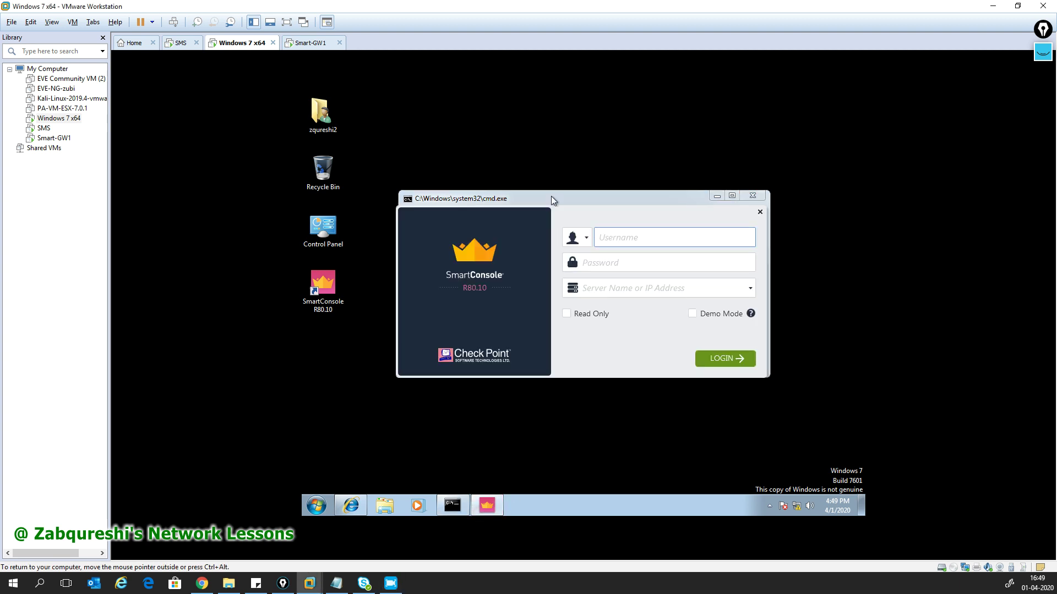
drag(573, 216, 579, 249)
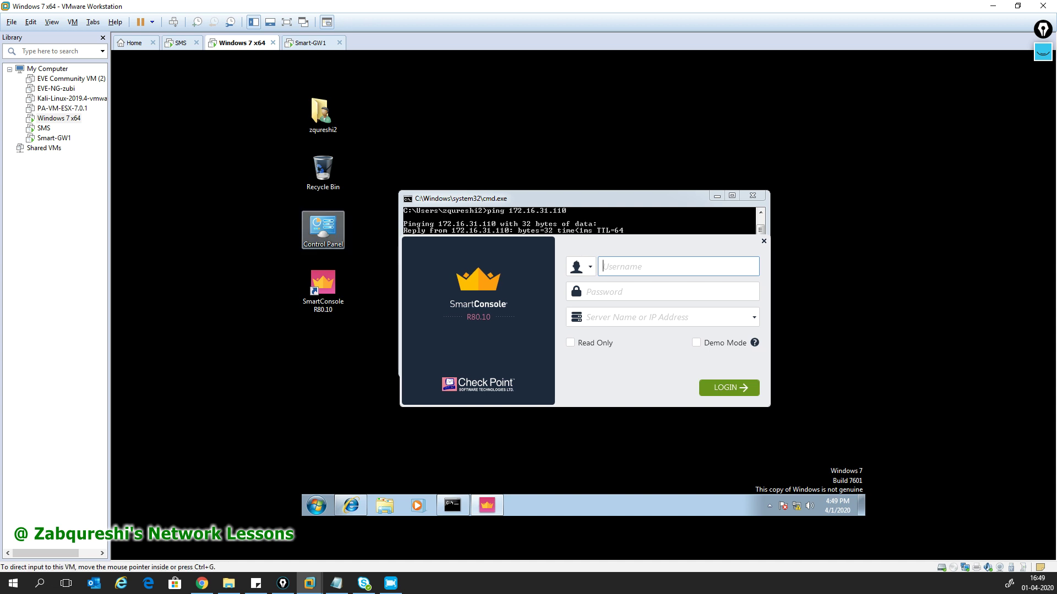
click(466, 224)
key(Up)
key(Return)
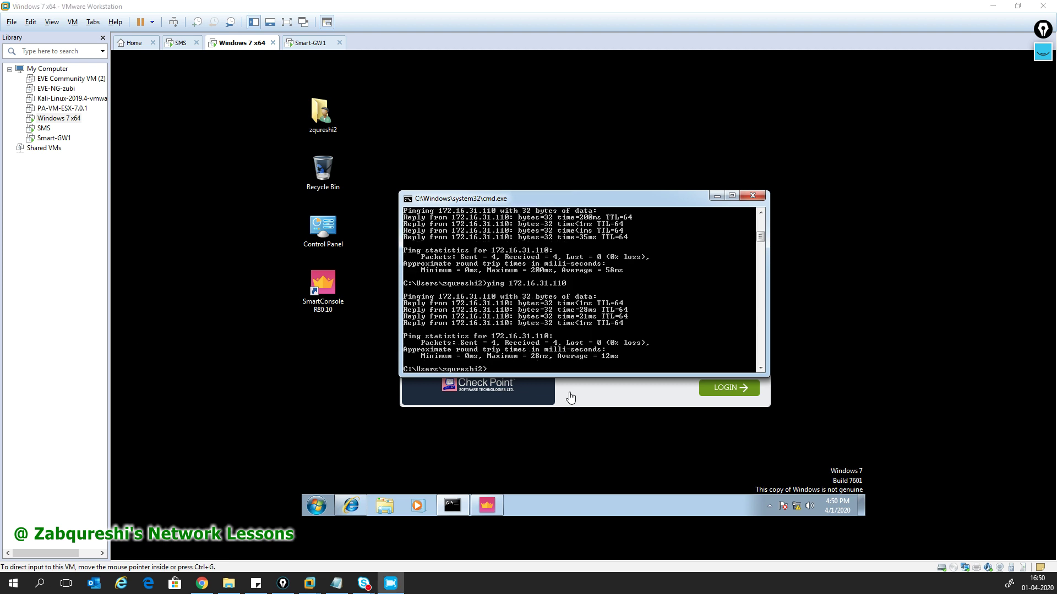
- Move the ping window to the upper right and centre the SmartConsole login window
click(640, 407)
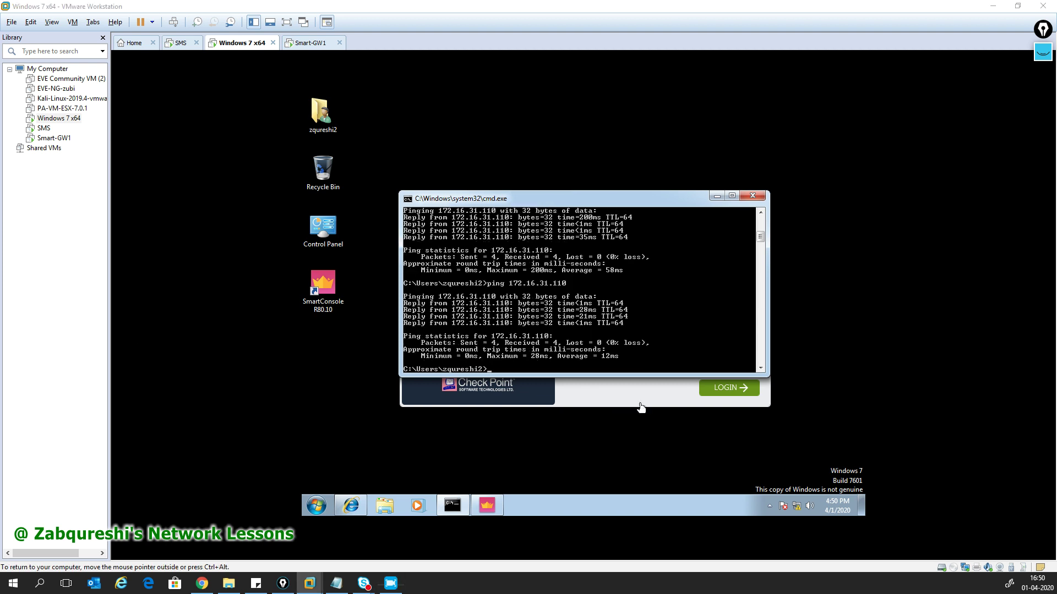
drag(538, 204, 719, 143)
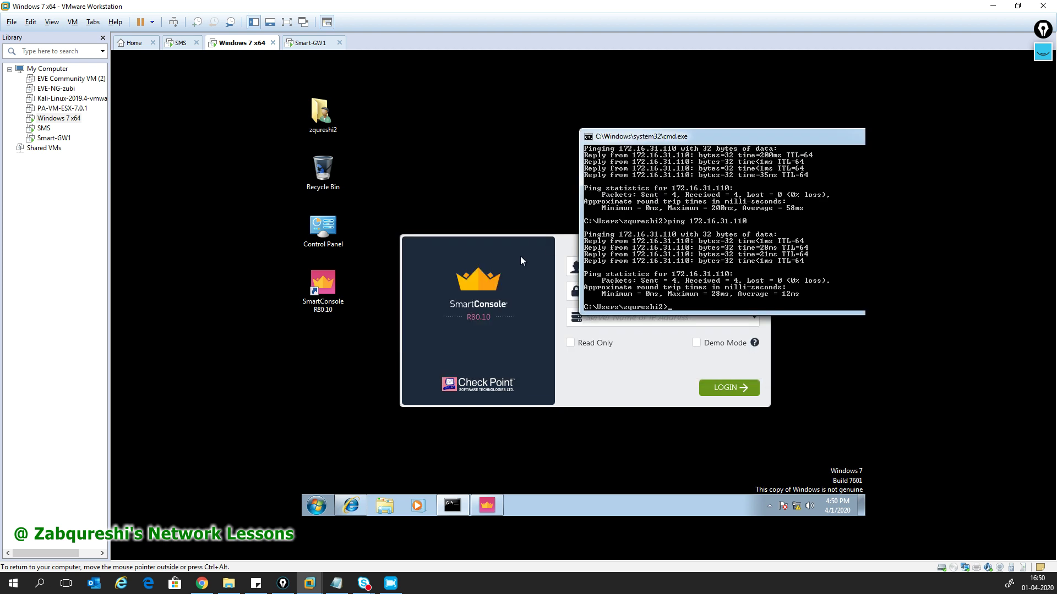
click(529, 255)
drag(609, 249, 584, 240)
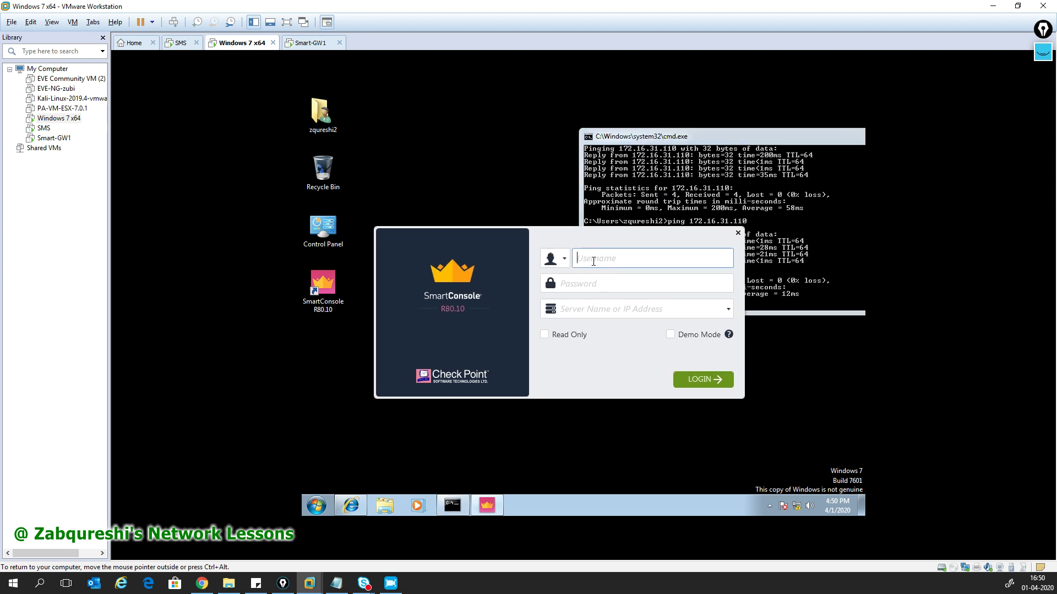
- Enter the admin username, password and server 172.16.31.110, and submit the login
text(admin)
key(Tab)
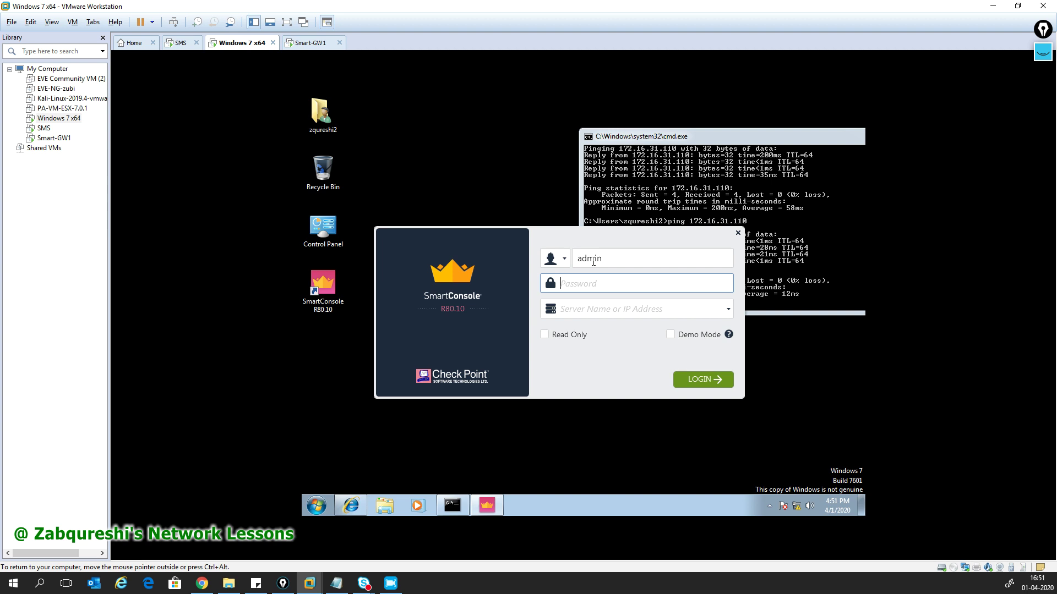
text(a)
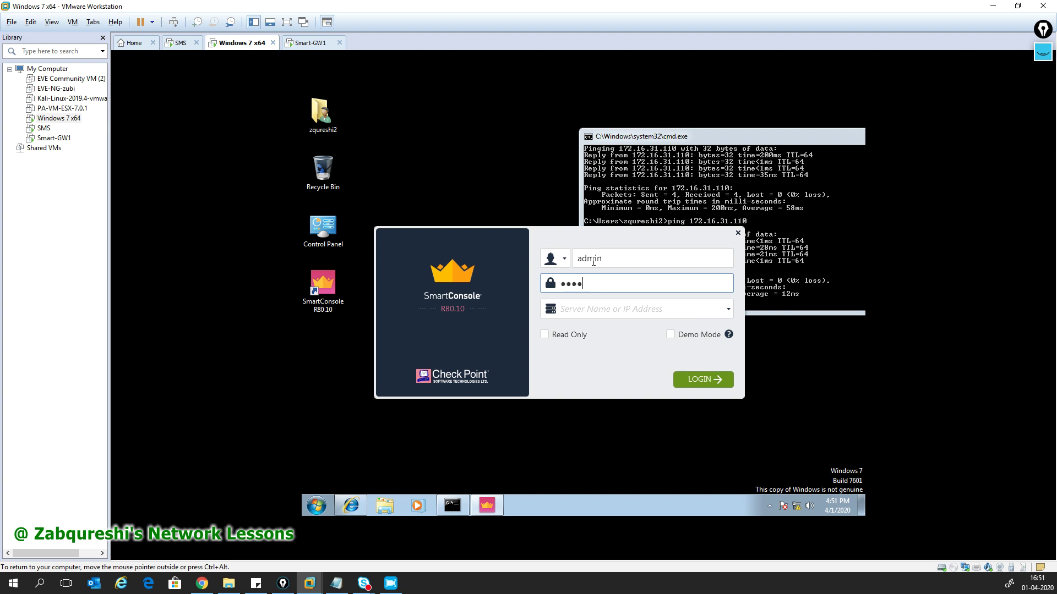
key(BackSpace)
text(ad)
key(Tab)
text(1)
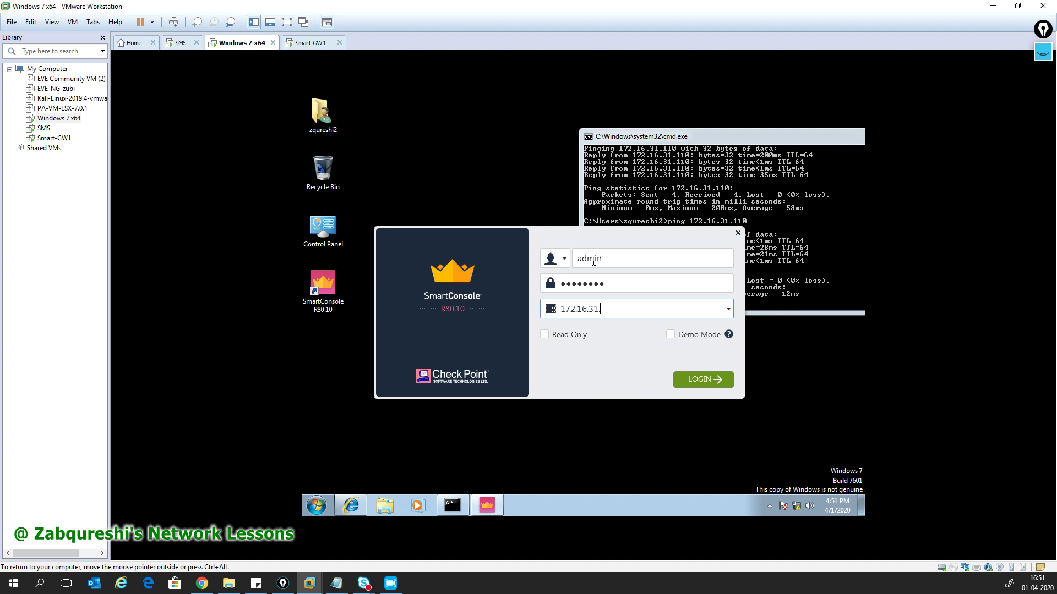
key(Return)
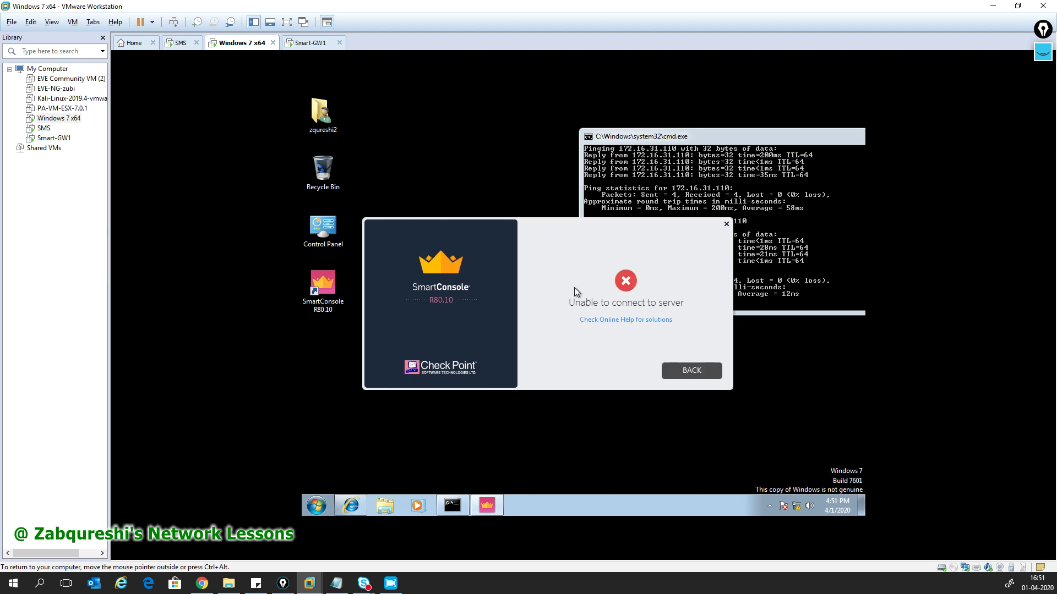
- After the failed login, retype the password and try again
click(678, 371)
click(580, 280)
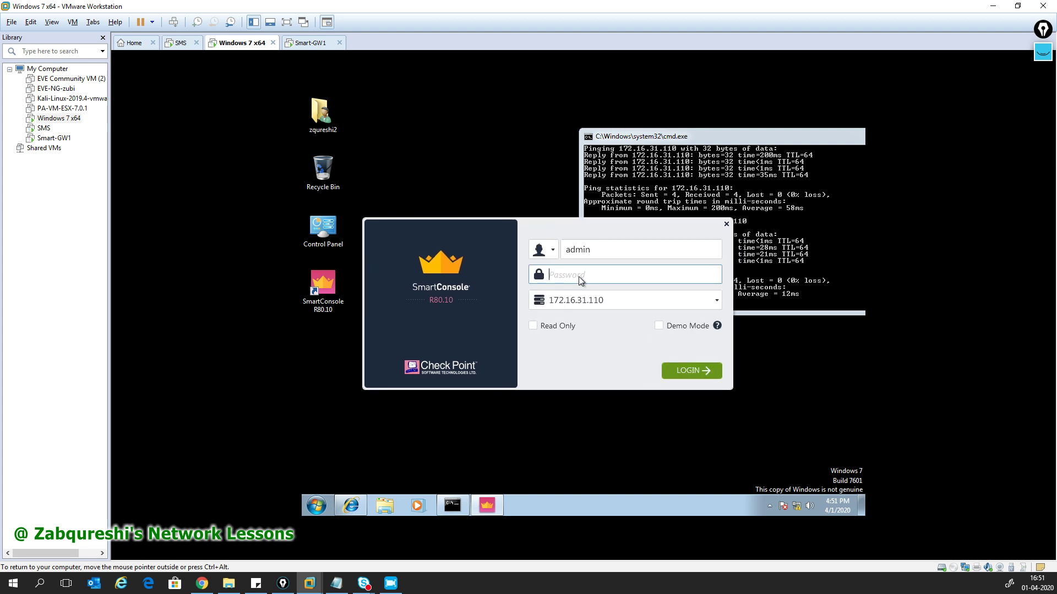
text(••)
text(•)
click(679, 372)
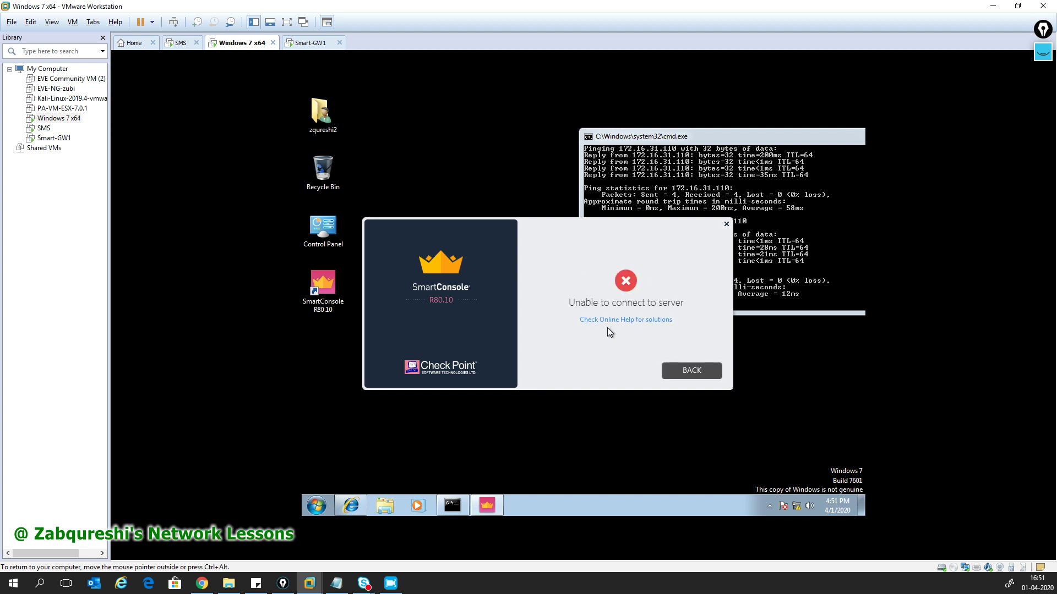
- Re-enter the password with its capital letter and submit the login again
click(689, 370)
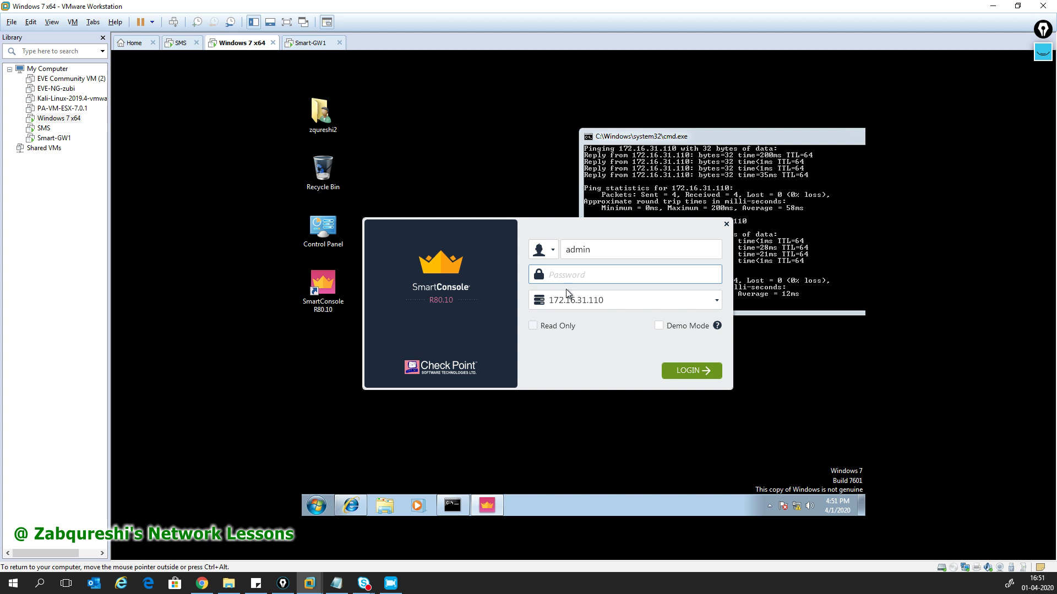
key(Caps_Lock)
text(•)
key(Caps_Lock)
text(•••••)
key(Return)
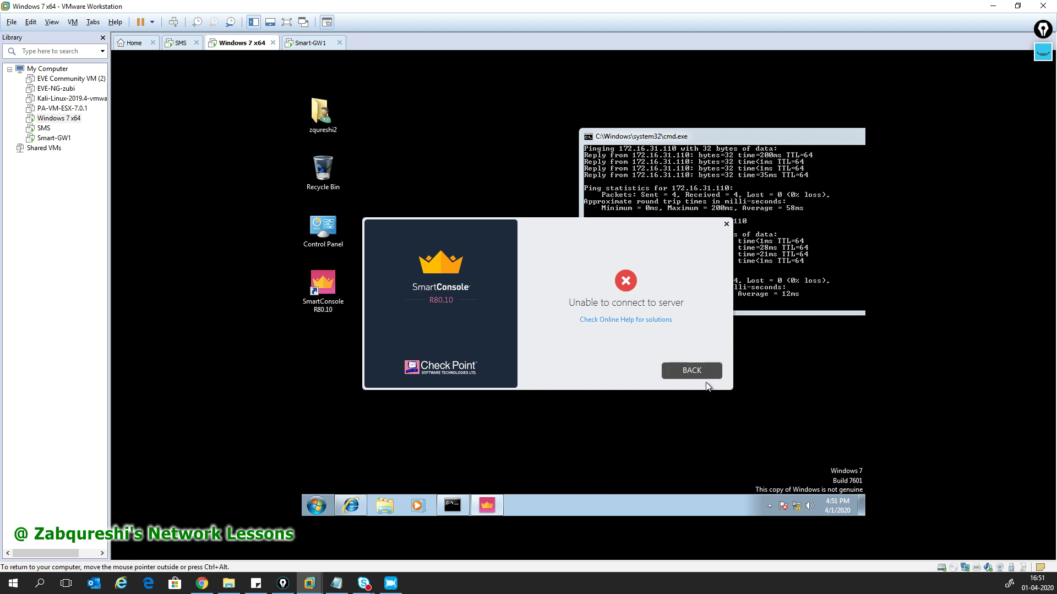
- Return to the form, correct the credentials and submit until connecting to 172.16.31.110 starts
click(694, 371)
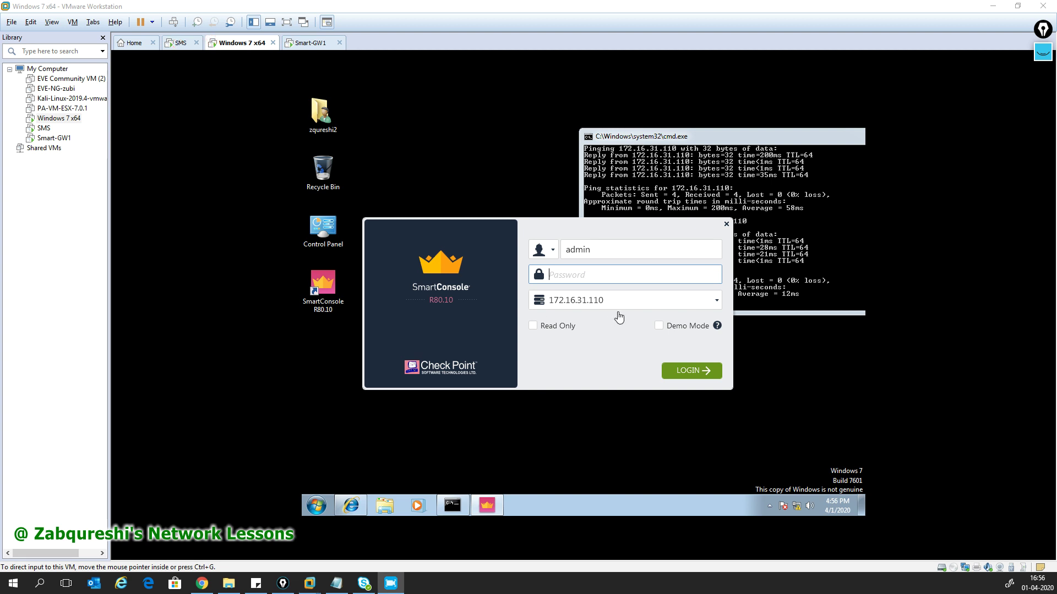
click(591, 276)
text(admin)
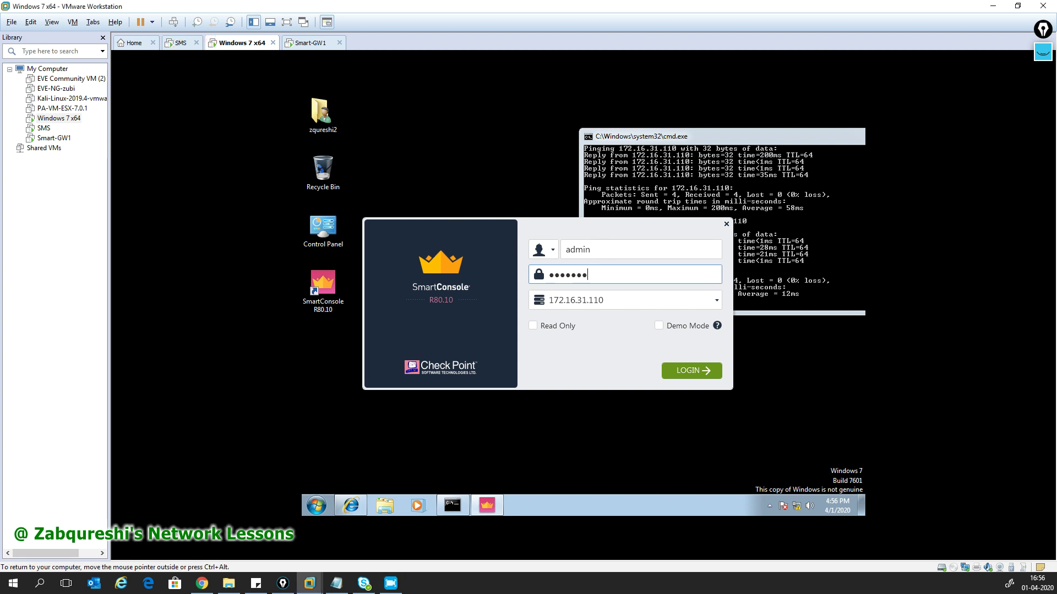
key(Return)
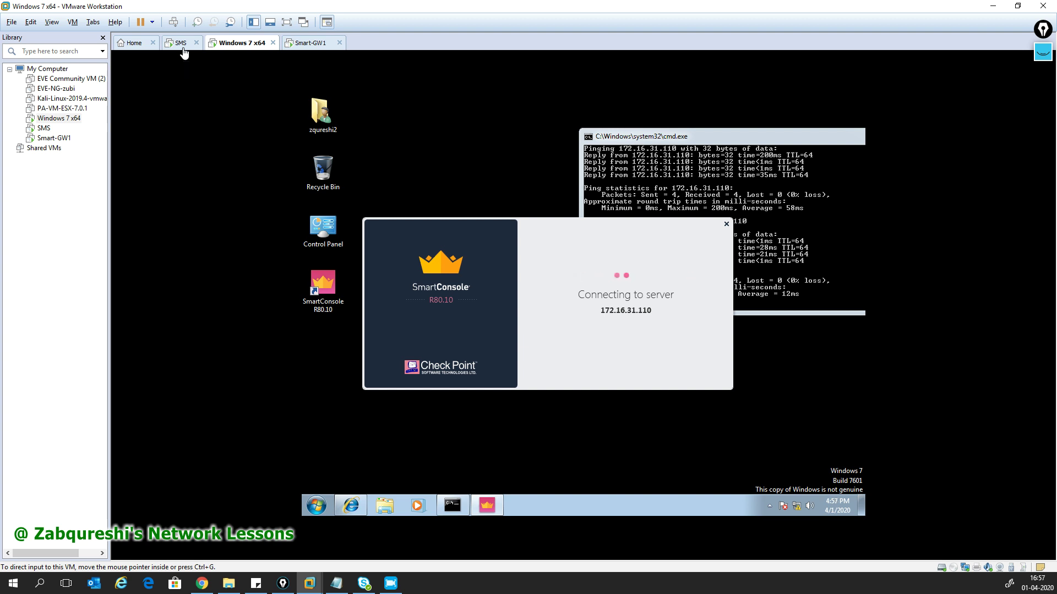
- Run cpconfig on the SMS console and choose option 7 to show the certificate fingerprint
click(184, 53)
click(456, 366)
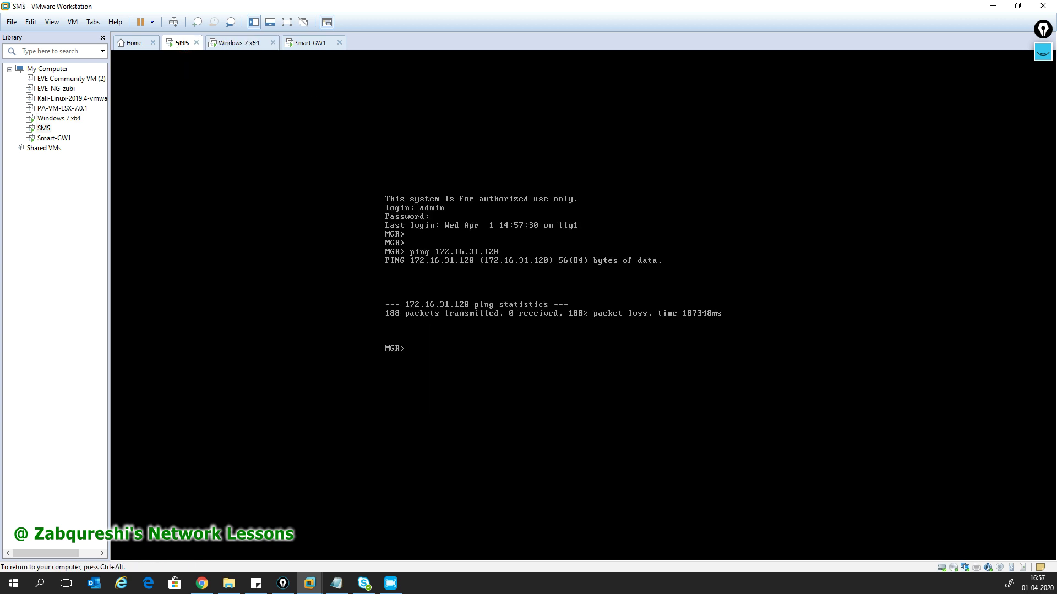
text(cpconfig)
key(Return)
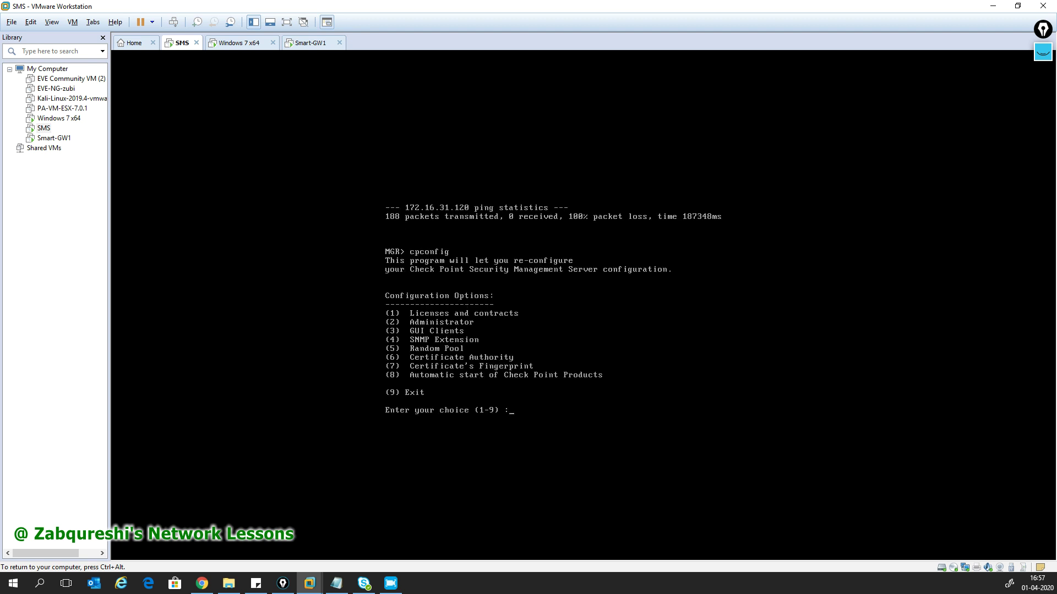
text(7)
key(Return)
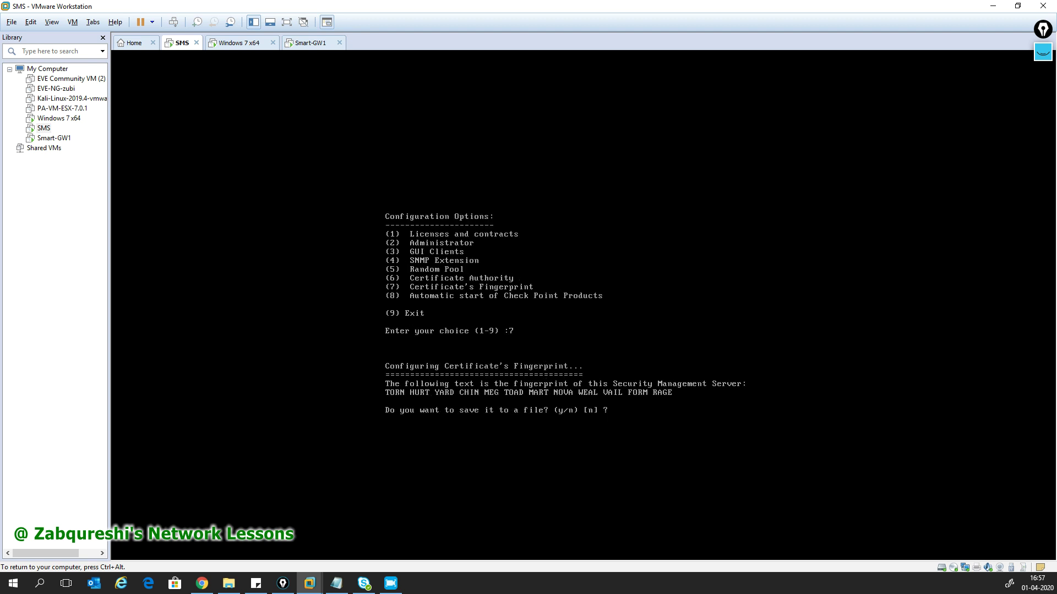
key(ctrl+alt)
- Compare the server fingerprint, proceed with the first connection and close the What's New window
click(237, 44)
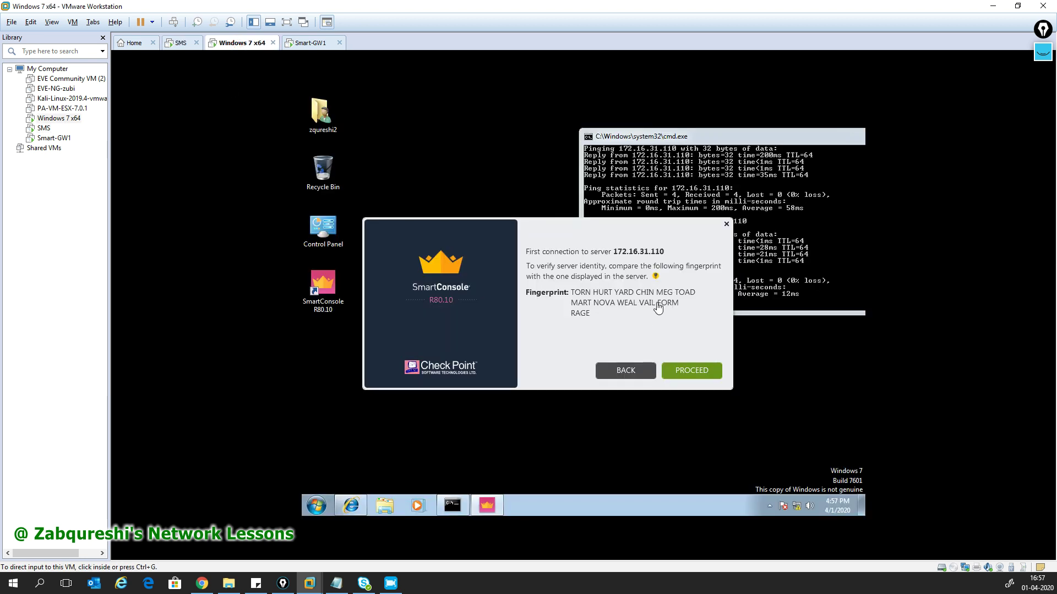
drag(595, 316, 571, 290)
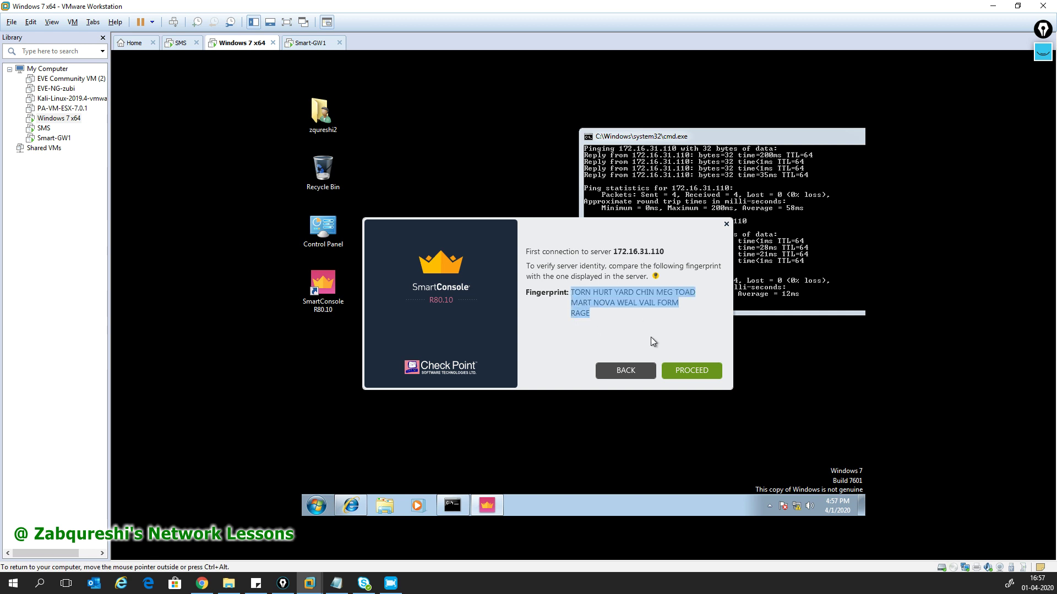
click(613, 318)
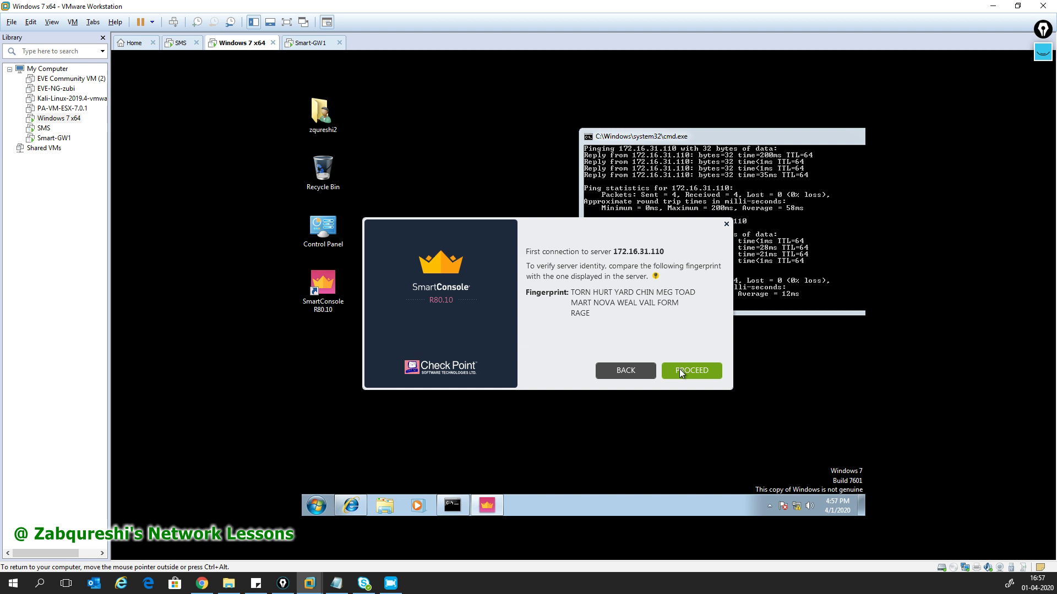
click(679, 369)
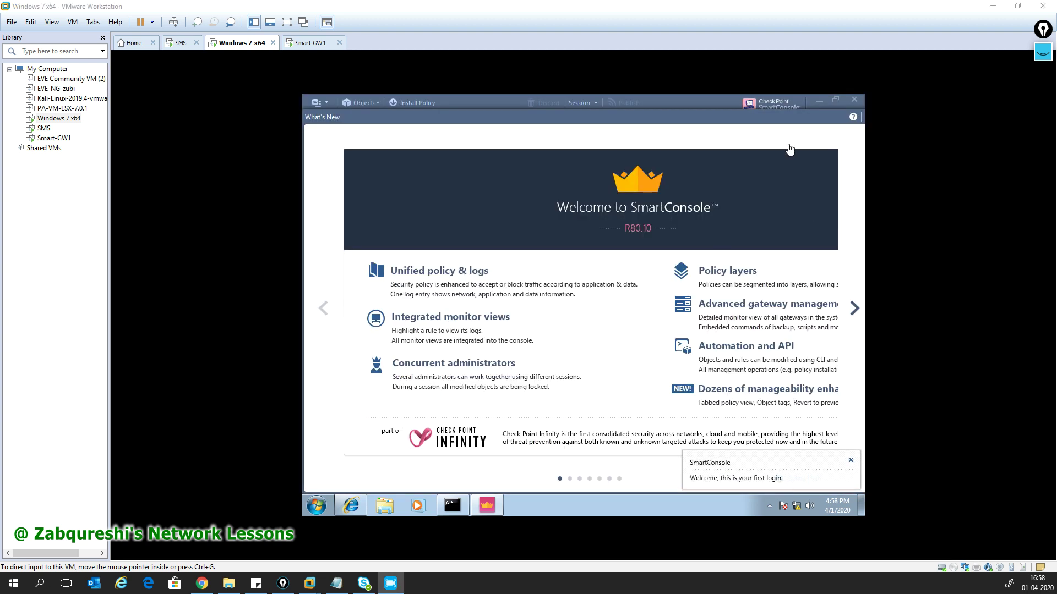
click(773, 120)
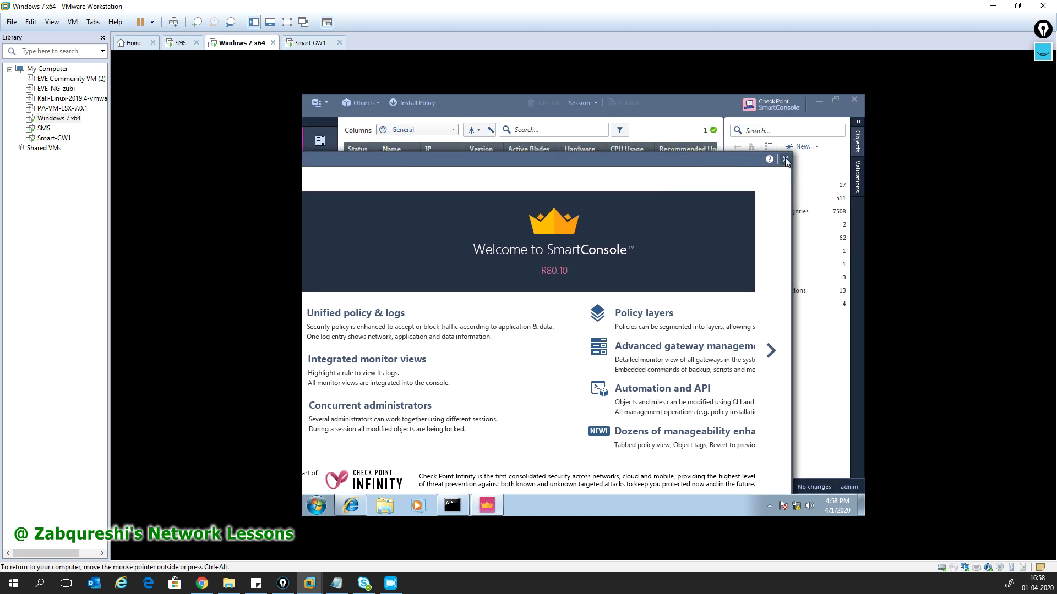
click(787, 157)
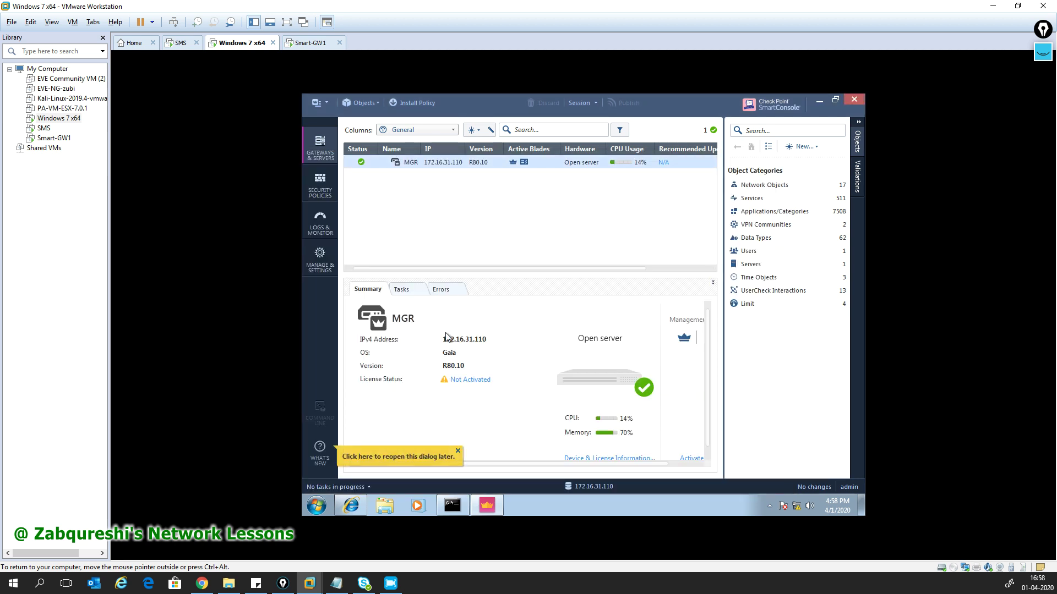
- Close the reopen tip and acknowledge the low /opt disk-space warning (982 MB)
click(458, 452)
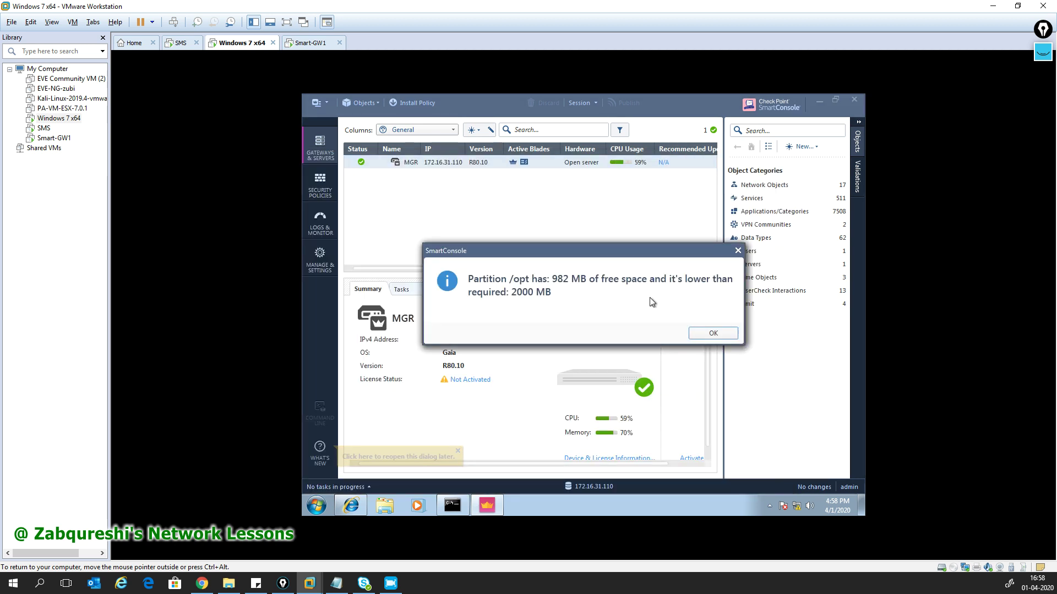
click(713, 333)
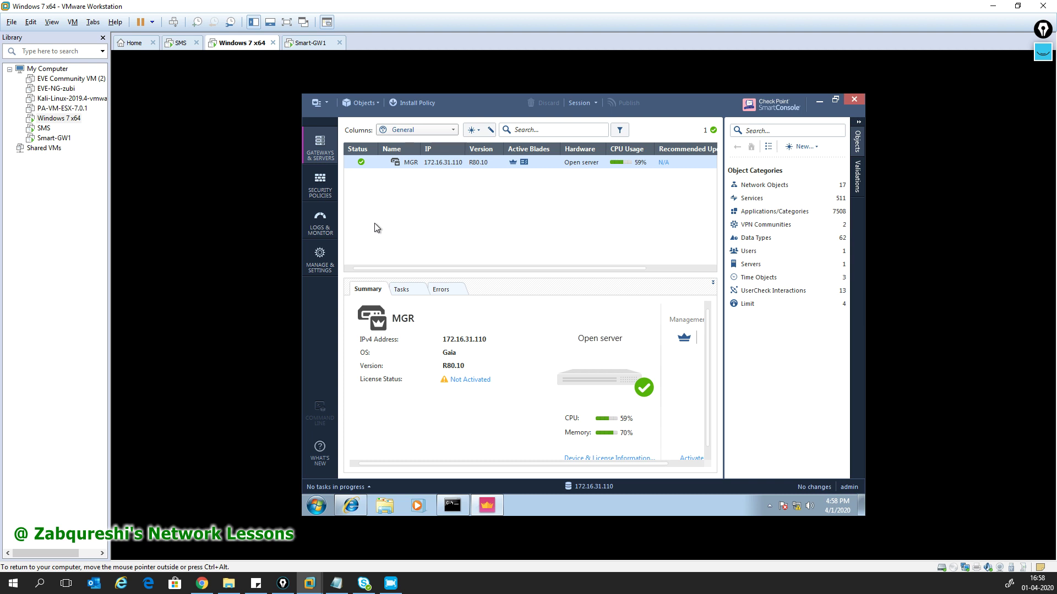
- Add a 10 GB SCSI hard disk stored as a single file to the SMS VM and save
right_click(46, 129)
click(83, 316)
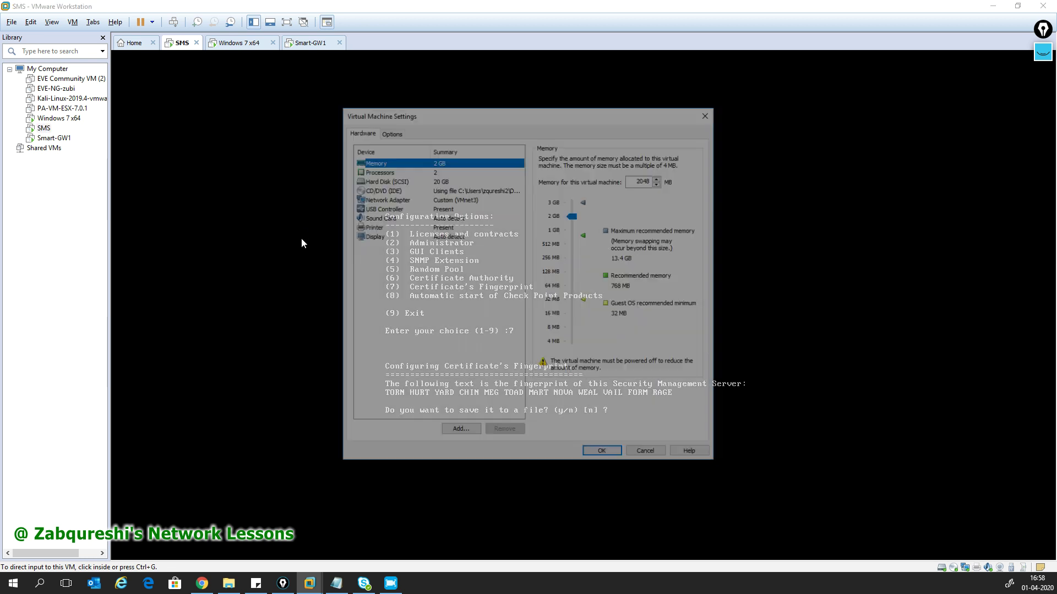
click(383, 180)
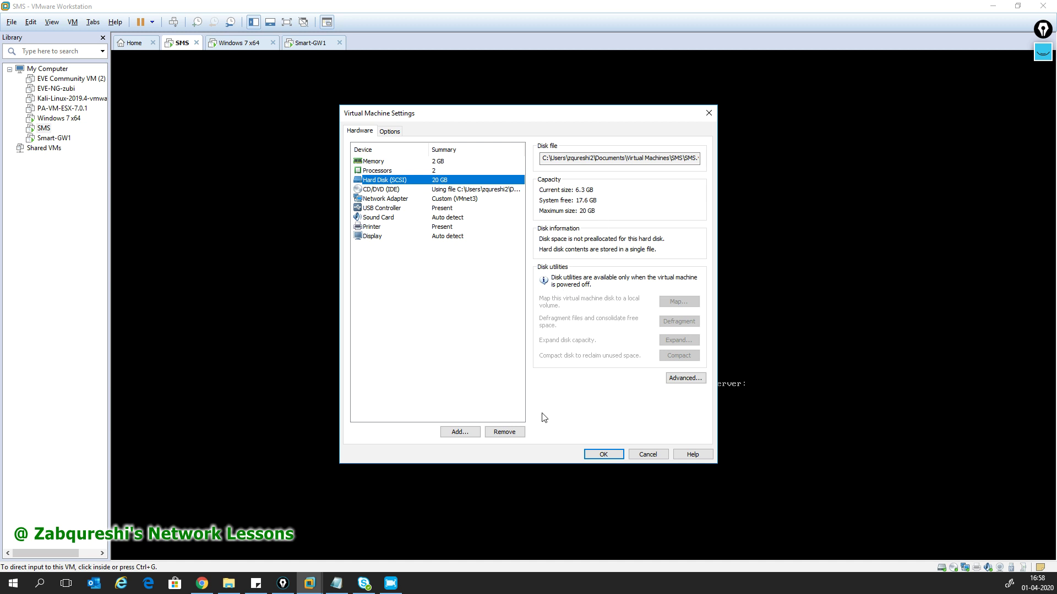
click(460, 432)
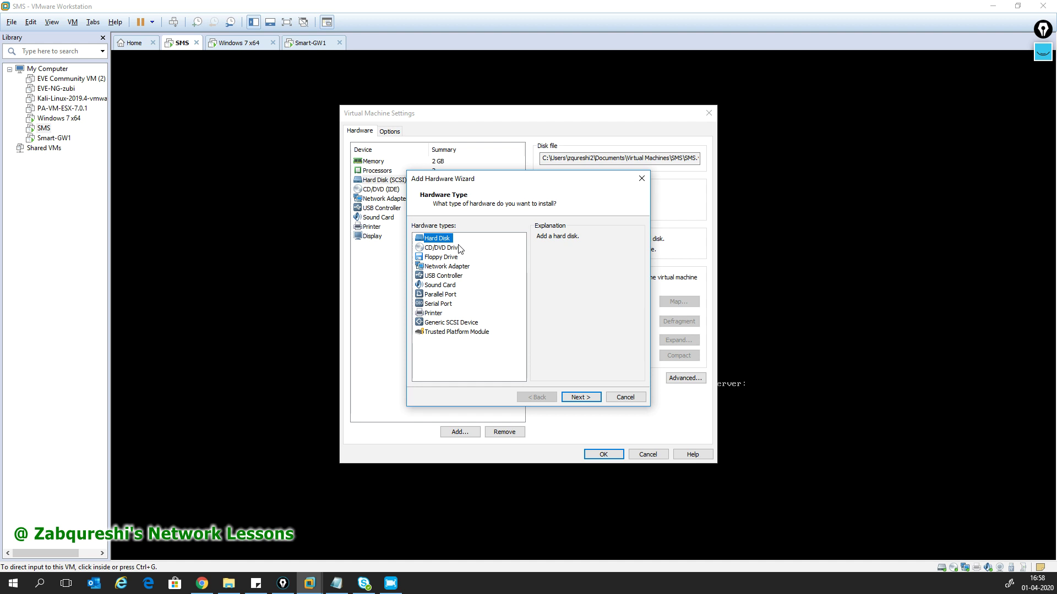
click(578, 397)
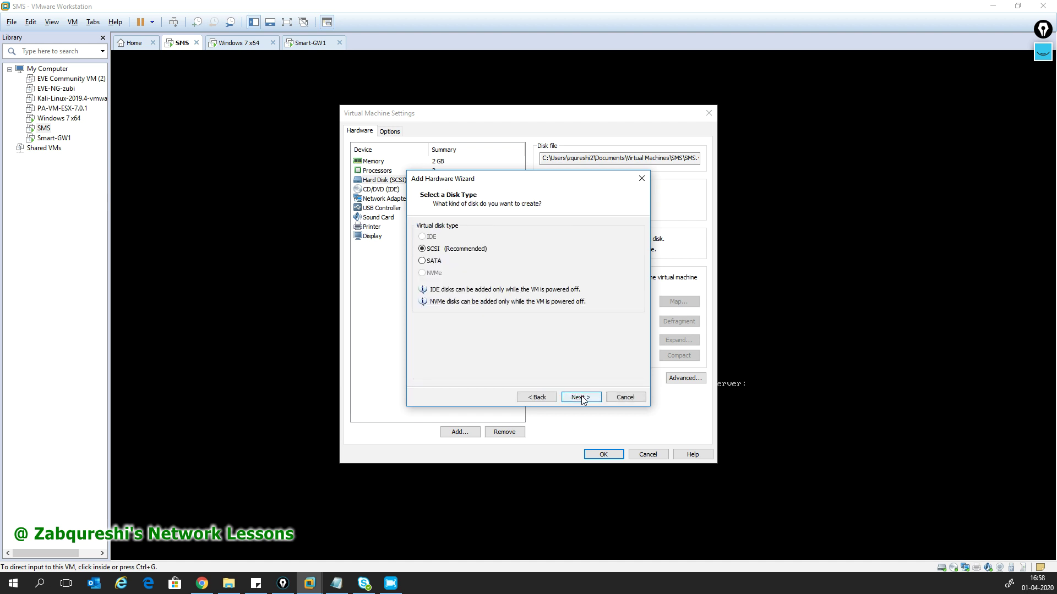
click(578, 398)
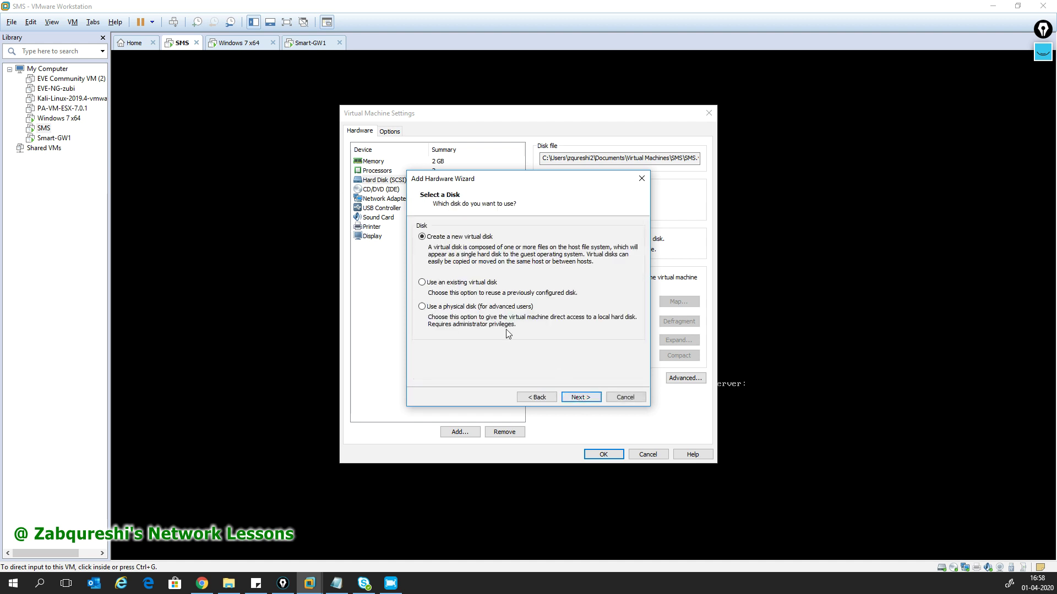
click(578, 397)
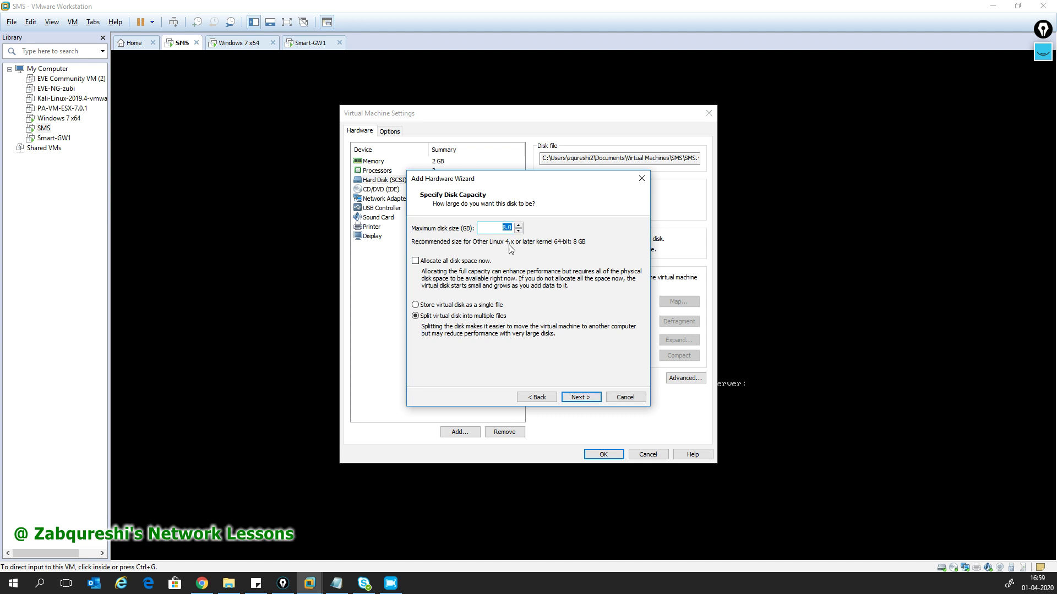
drag(504, 229, 495, 228)
click(463, 305)
click(580, 398)
click(581, 397)
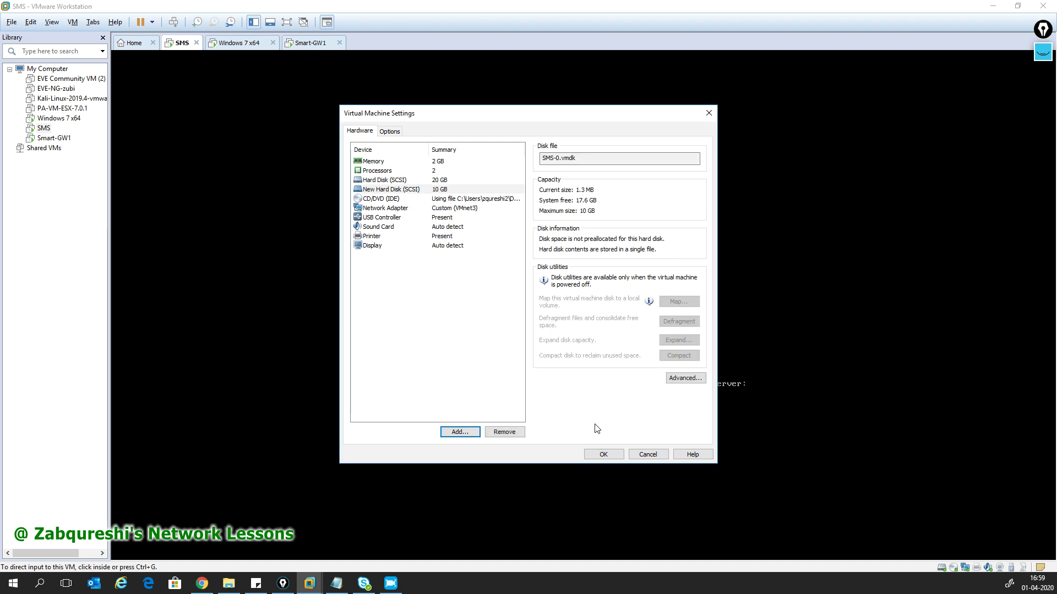
click(607, 455)
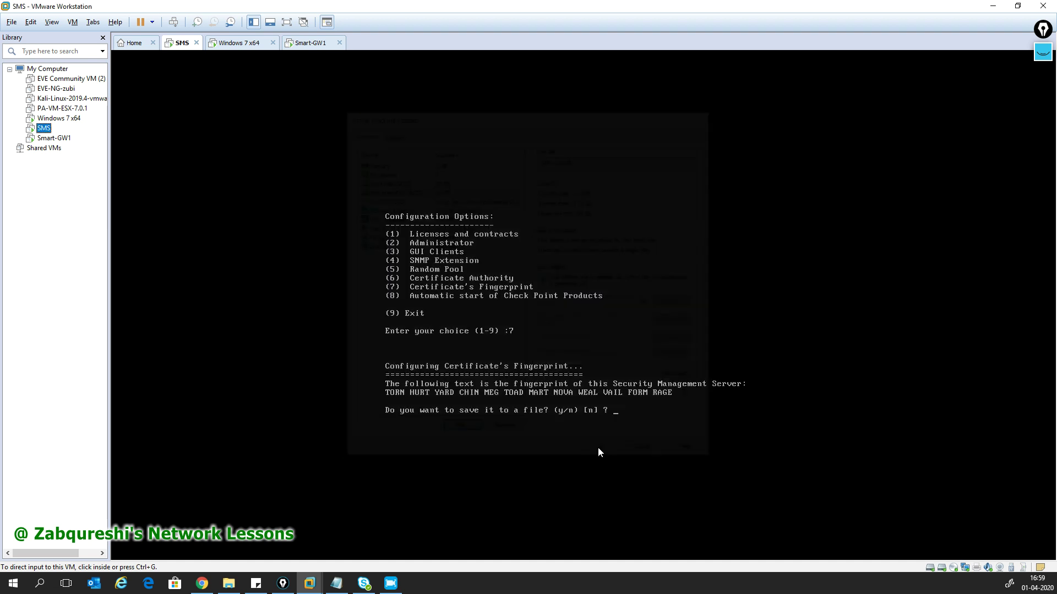
- Decline saving the fingerprint, exit cpconfig with option 9, then close SmartConsole on Windows 7
click(622, 413)
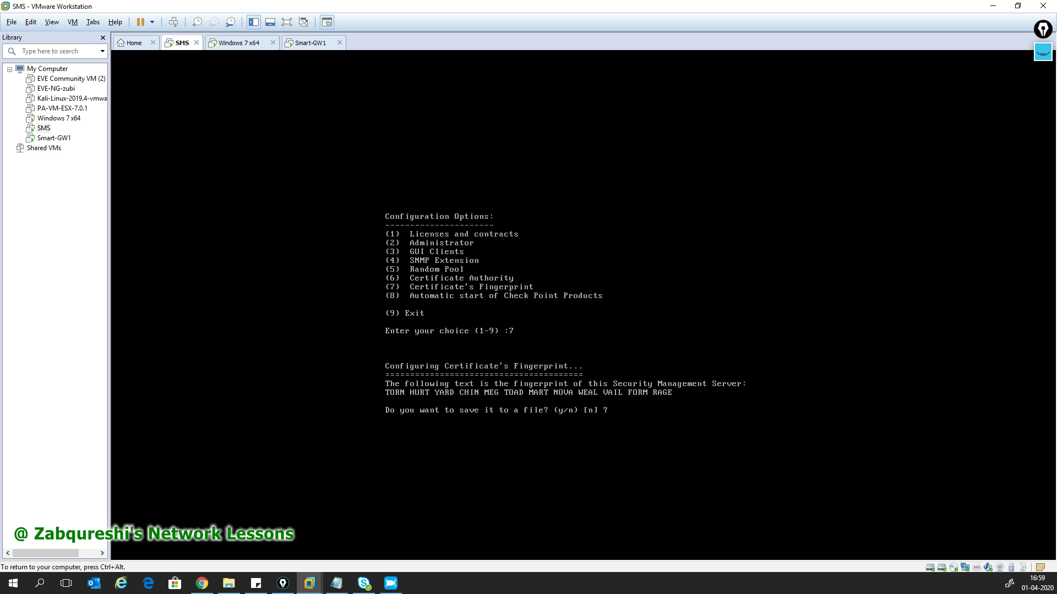
key(Return)
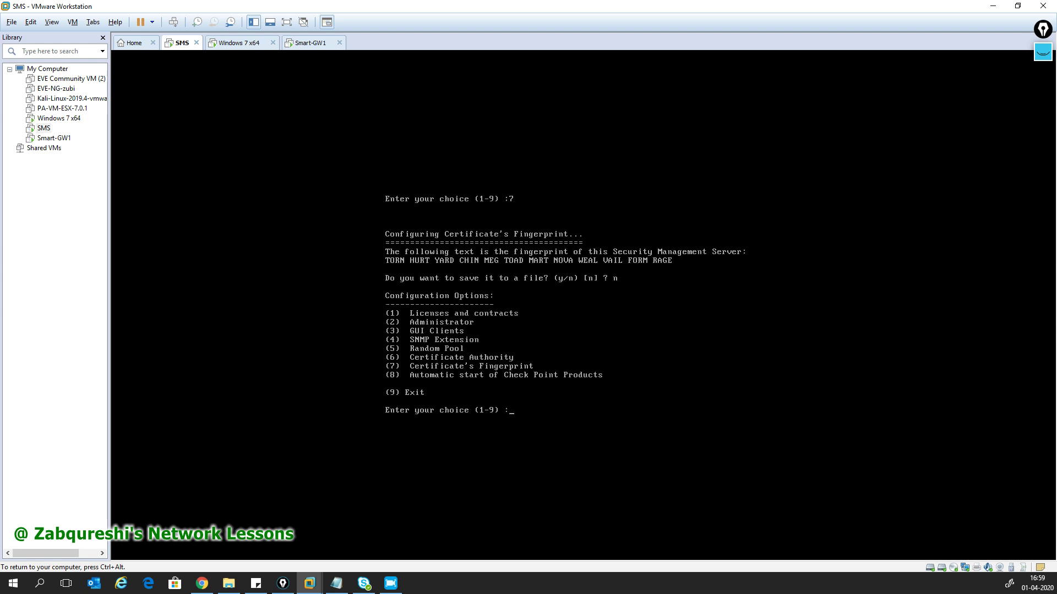
text(9)
key(Return)
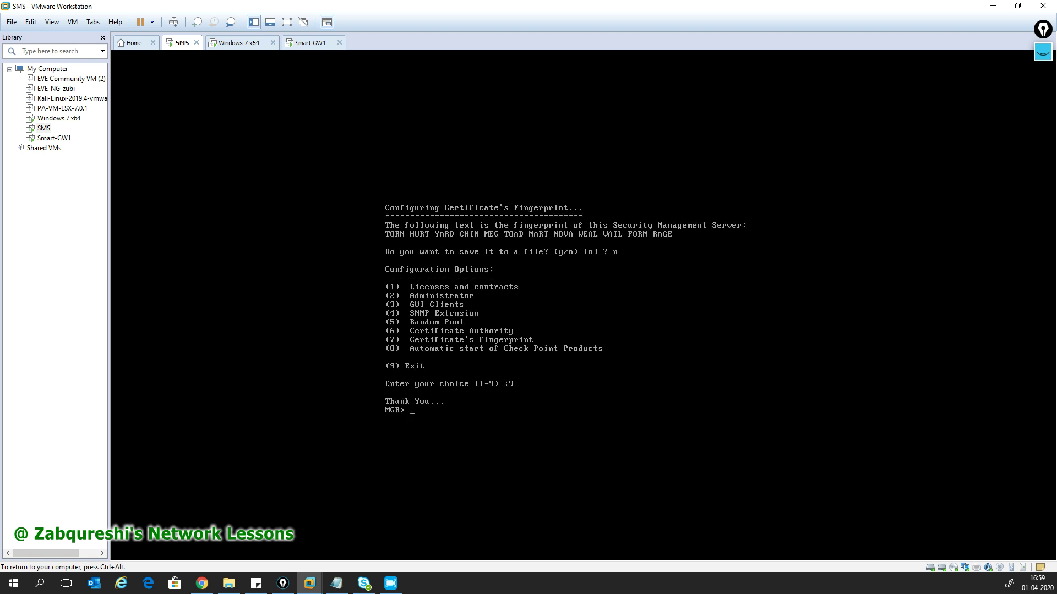
key(ctrl+alt)
click(233, 47)
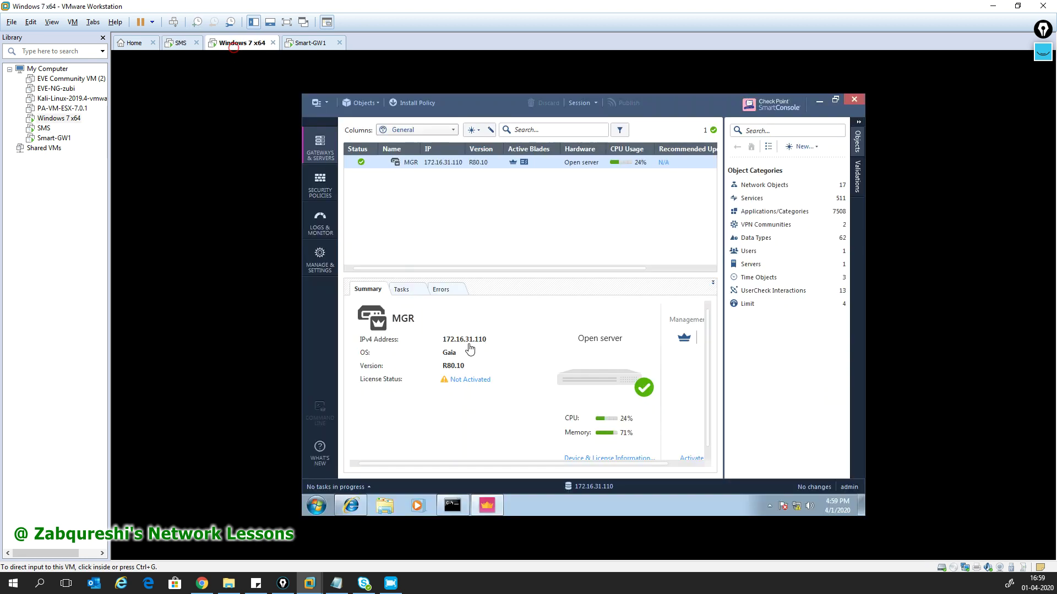
click(854, 100)
- Relaunch SmartConsole, sign in as admin to 172.16.31.110, and switch to the Smart-GW1 VM
double_click(323, 284)
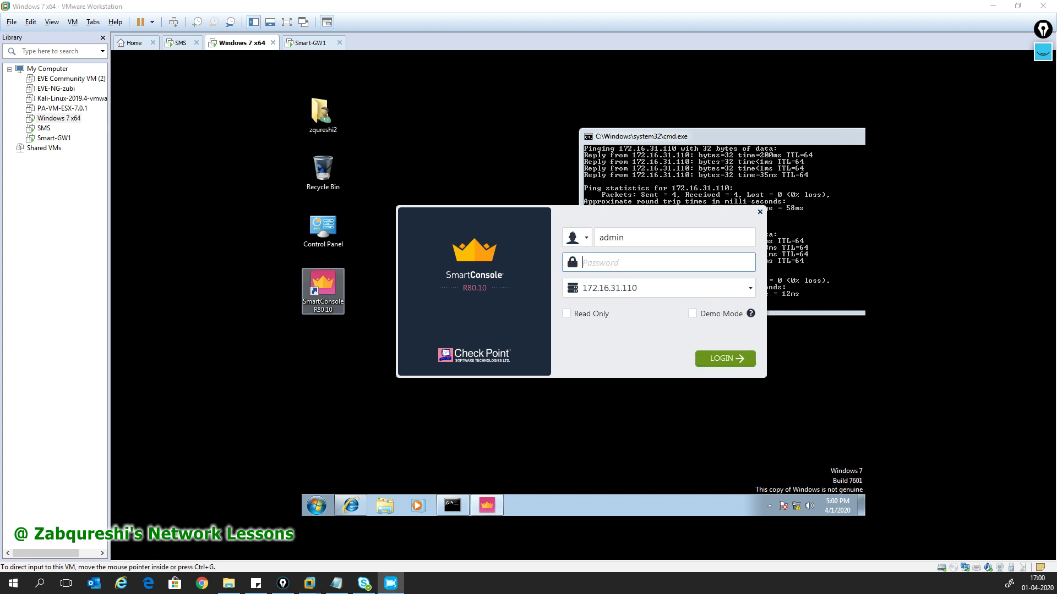
click(595, 267)
text(a23)
key(Return)
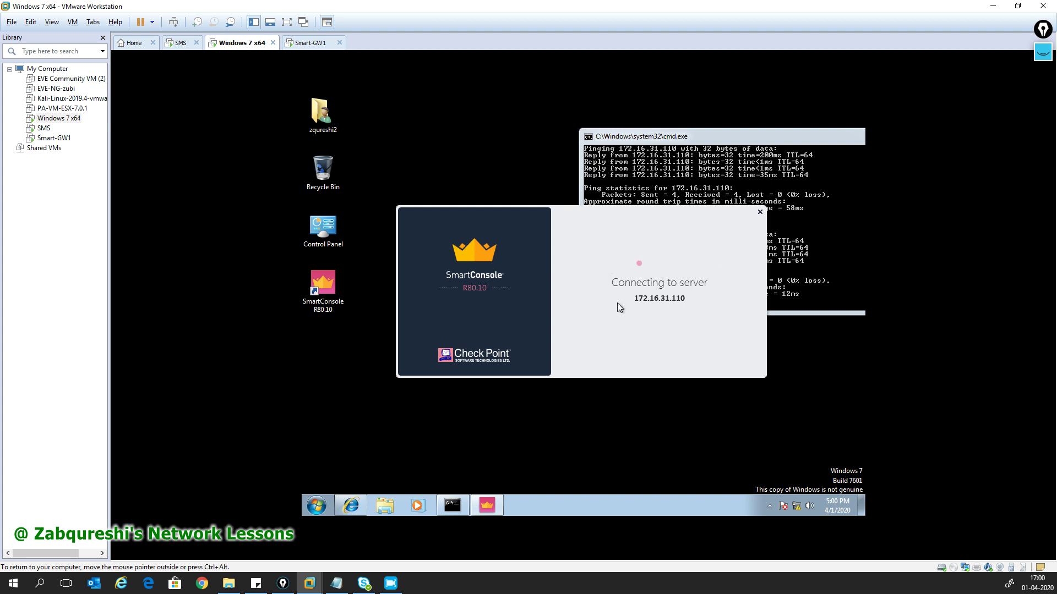
click(53, 138)
- Check Smart-GW1's bridged Network Adapter 2 in its VM settings, then return to Windows 7 x64
right_click(53, 139)
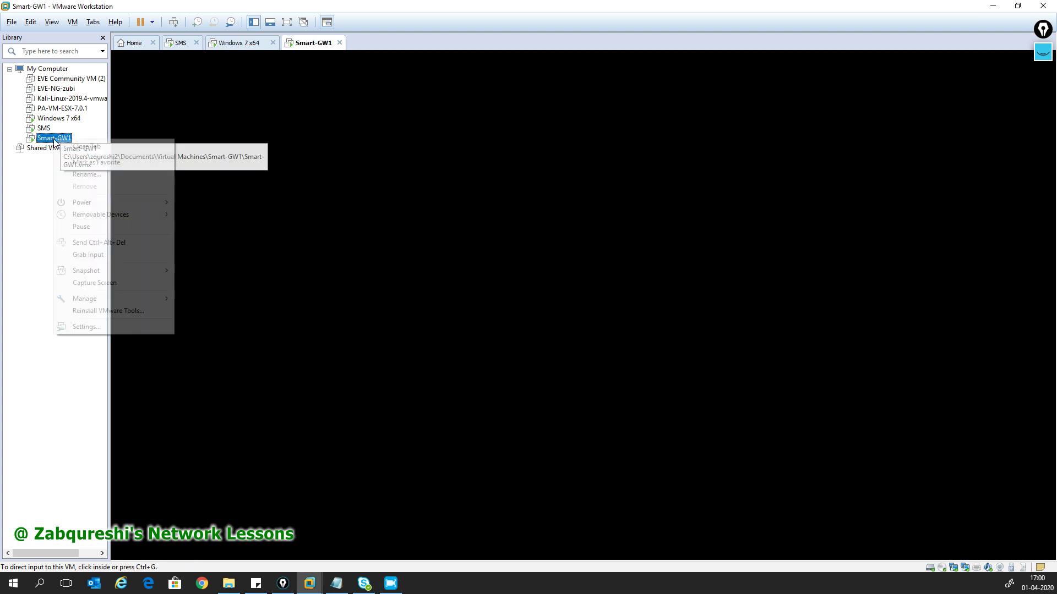
click(97, 327)
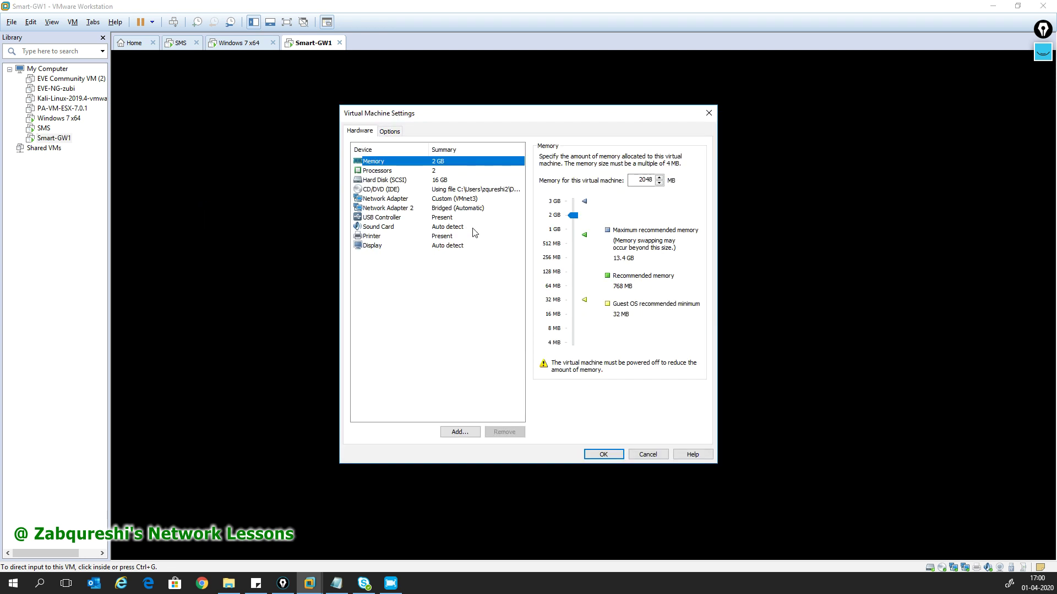
click(434, 208)
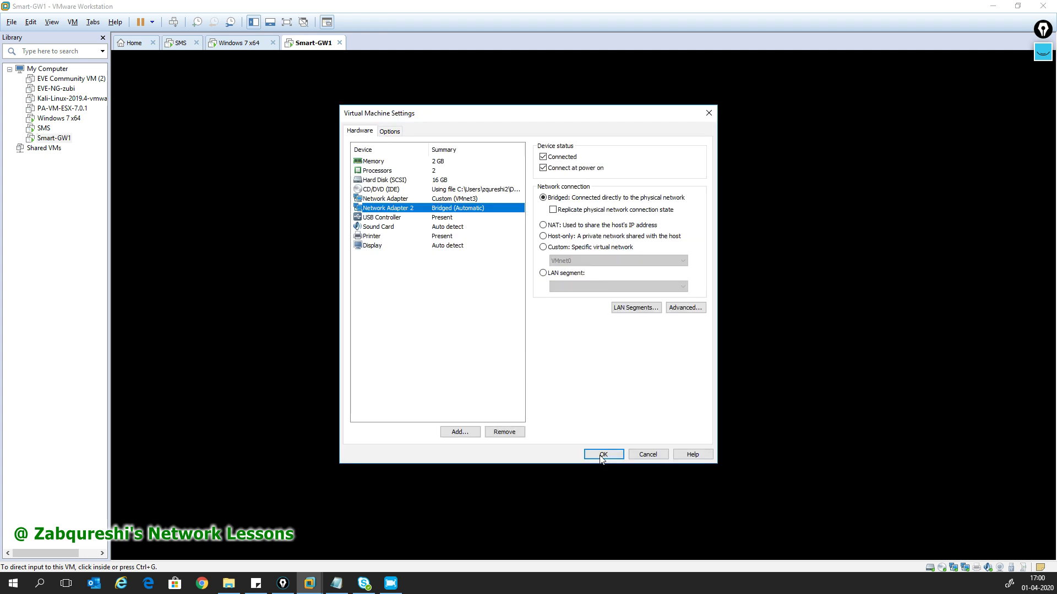
click(601, 456)
click(61, 119)
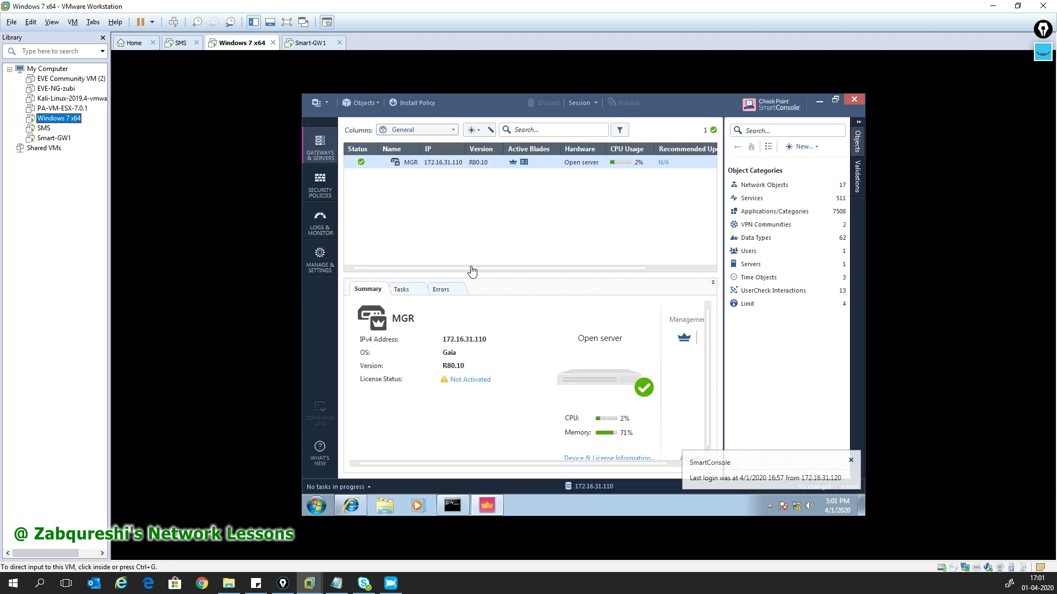
- Dismiss the last-login notice and the /opt low free-space warning
click(723, 337)
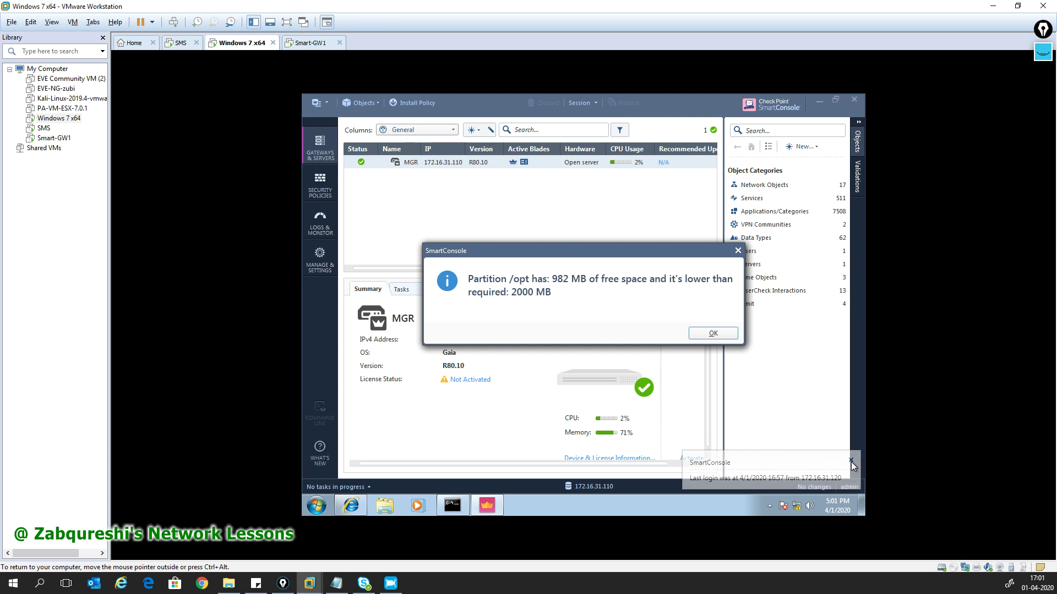
click(712, 333)
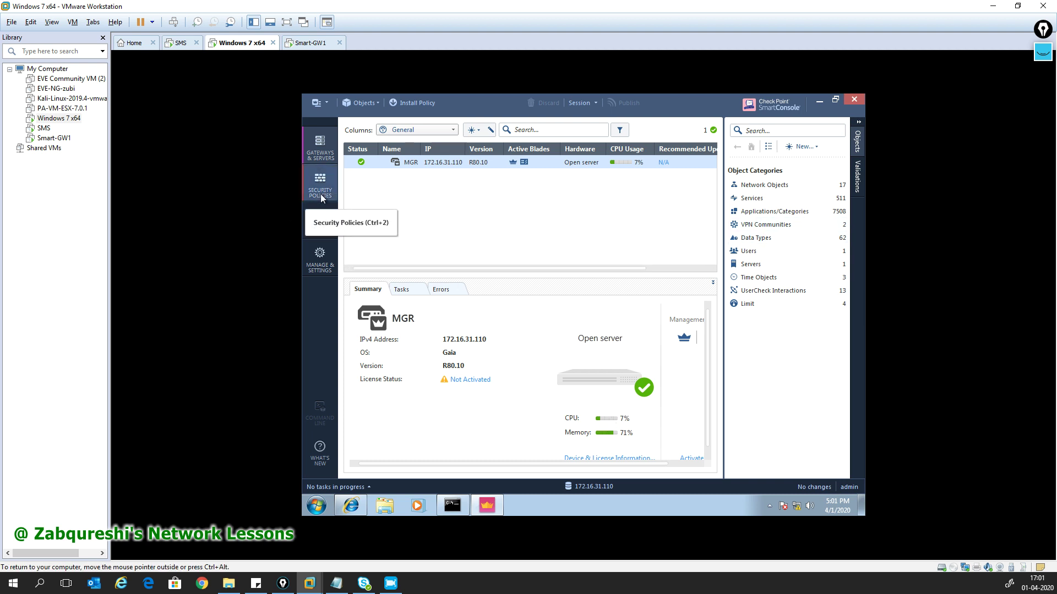
- List Network Objects > Gateways and Servers, then start a New Gateway via More object types
click(771, 185)
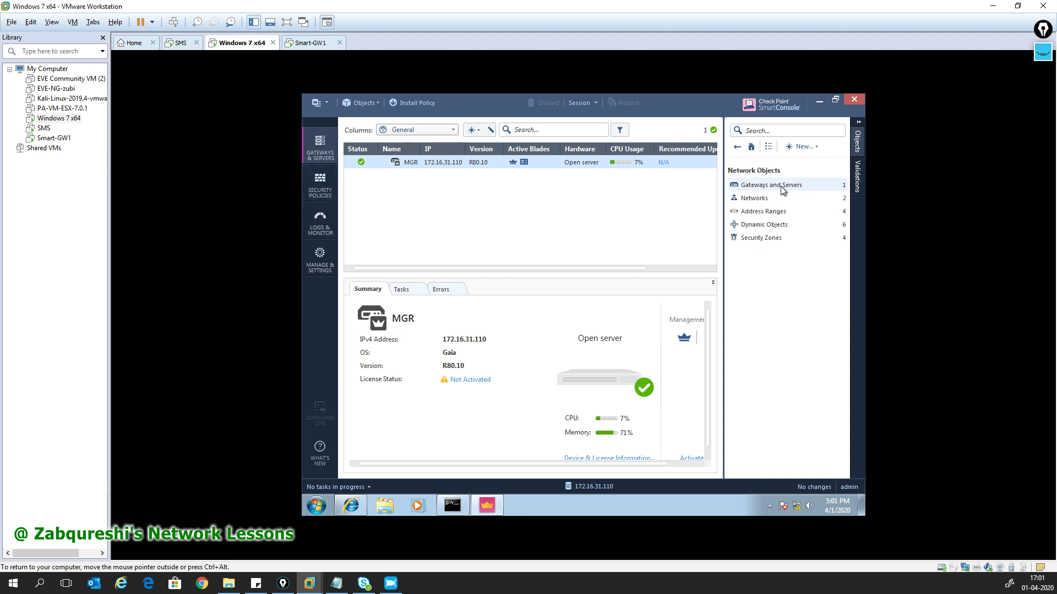
click(780, 185)
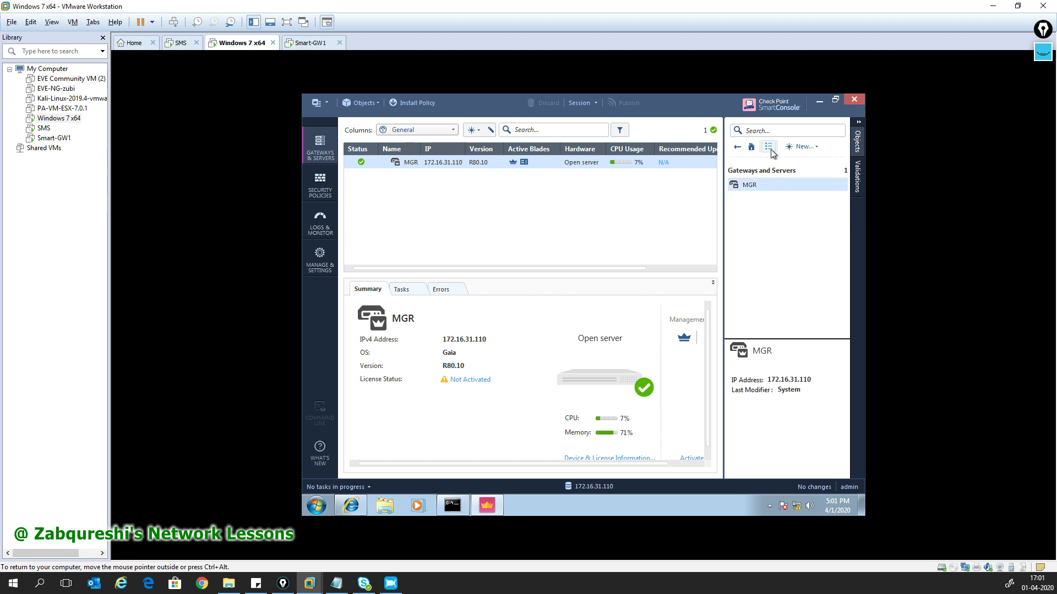
click(801, 146)
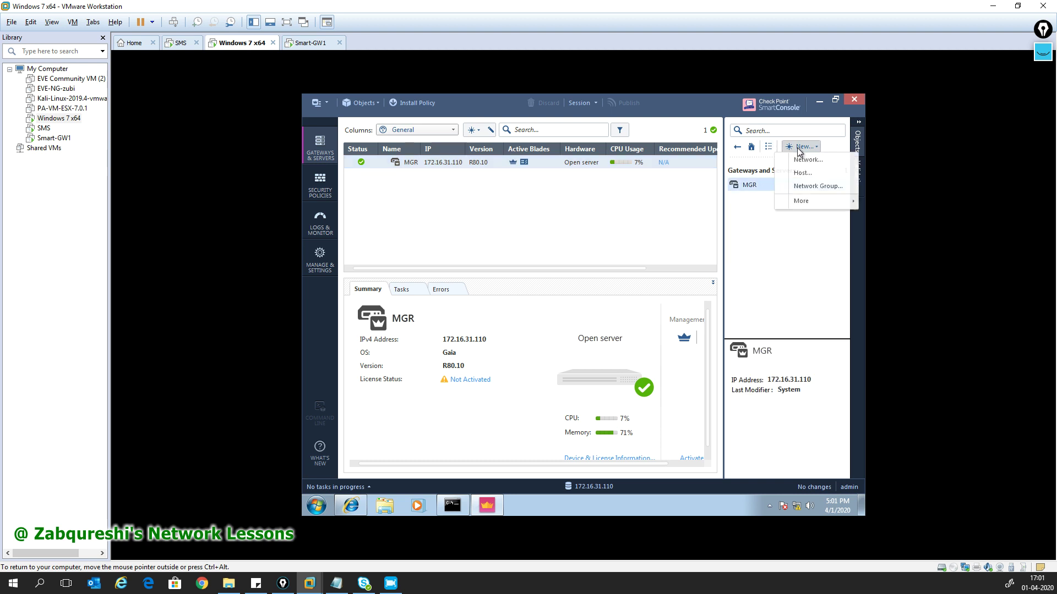
mouse_move(807, 200)
mouse_move(748, 204)
mouse_move(625, 206)
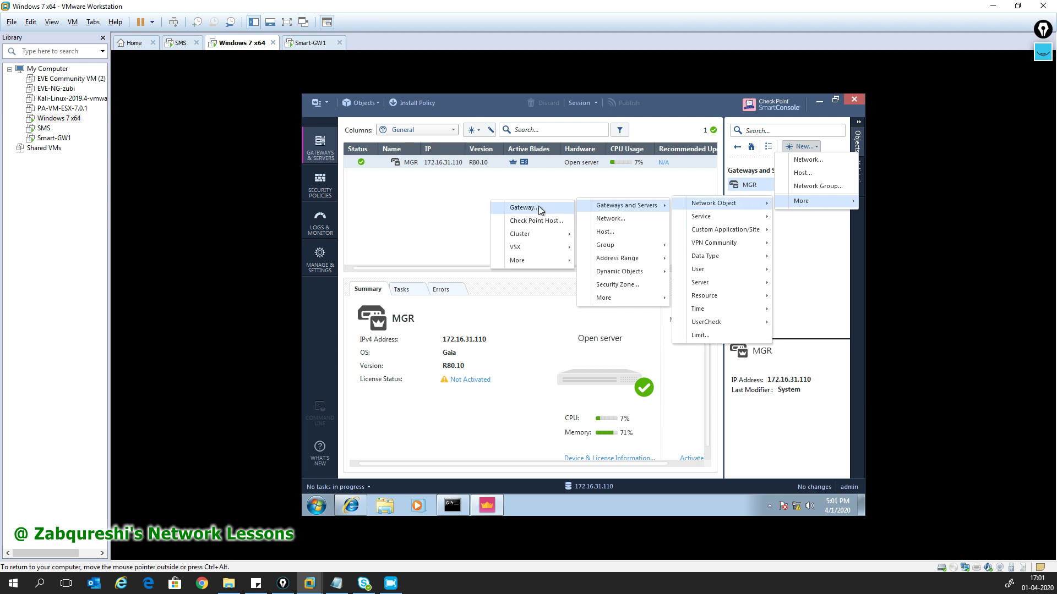
click(365, 104)
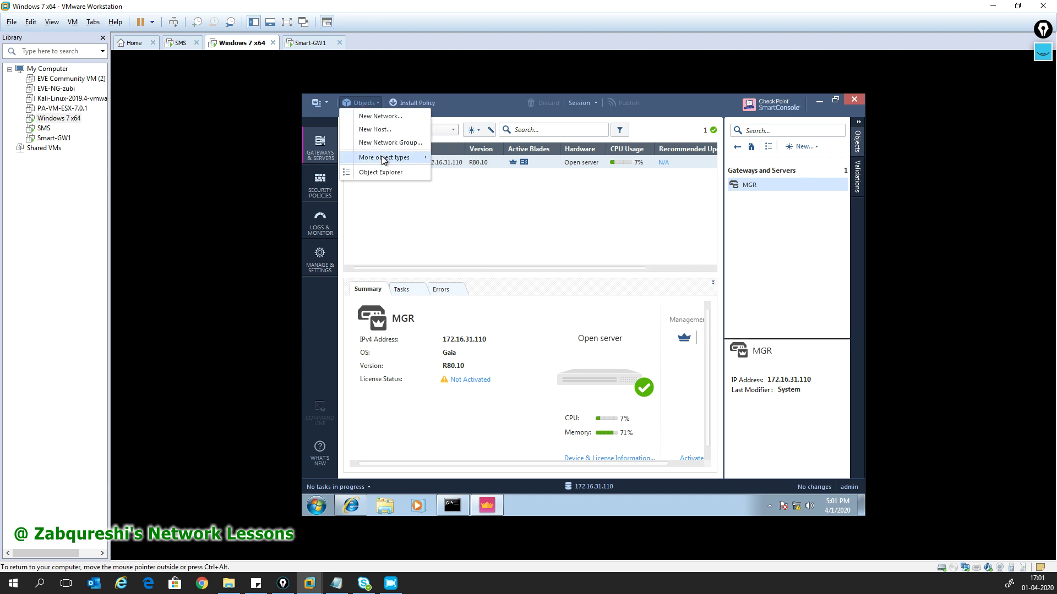
mouse_move(385, 158)
mouse_move(465, 161)
mouse_move(564, 164)
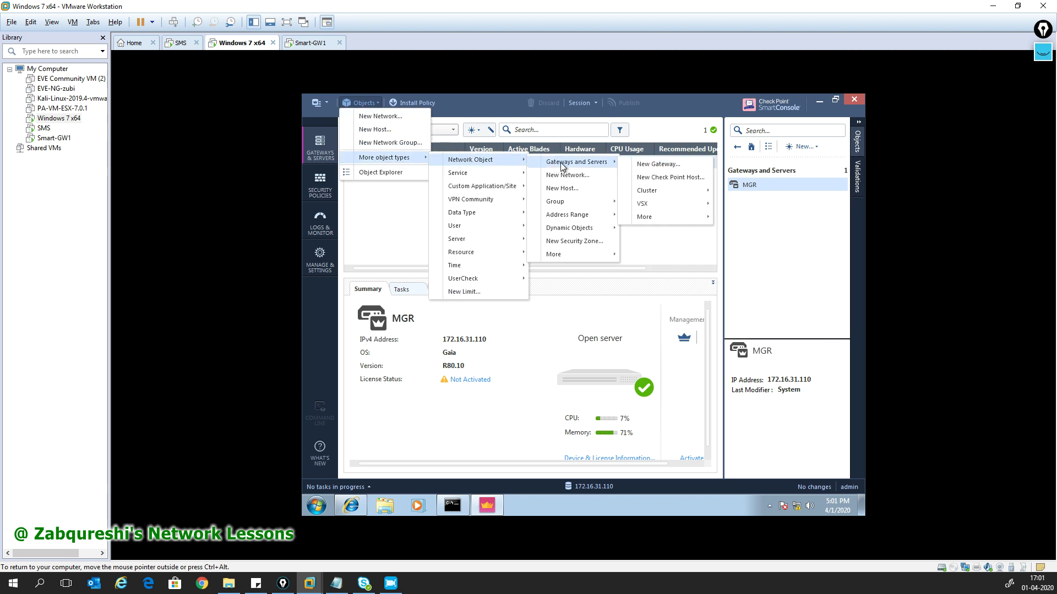
click(674, 168)
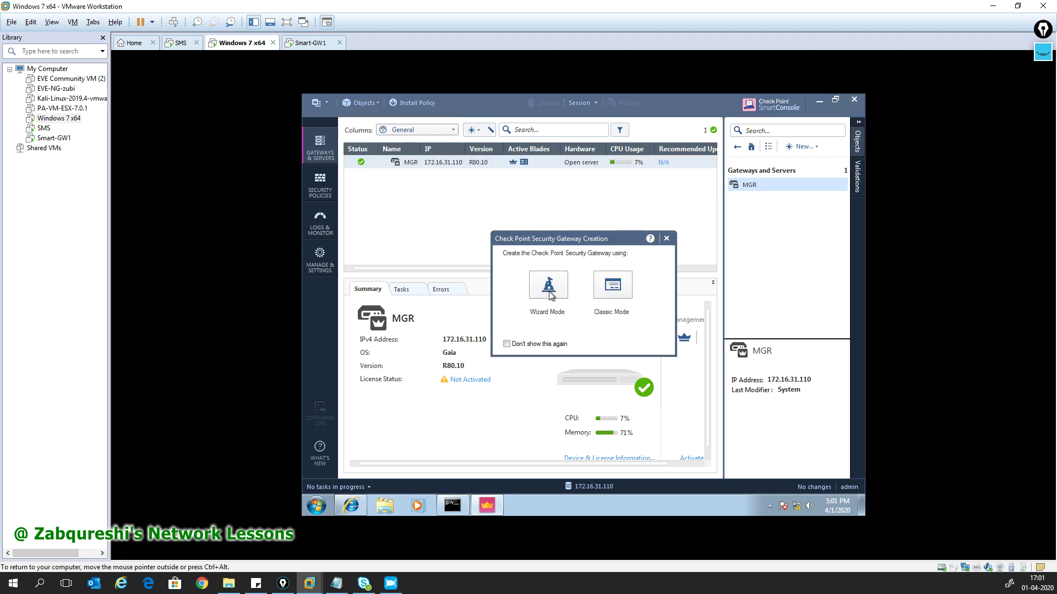
- In Wizard Mode, define gateway GW1 as an Open server with IPv4 address 172.16.31.111
click(565, 294)
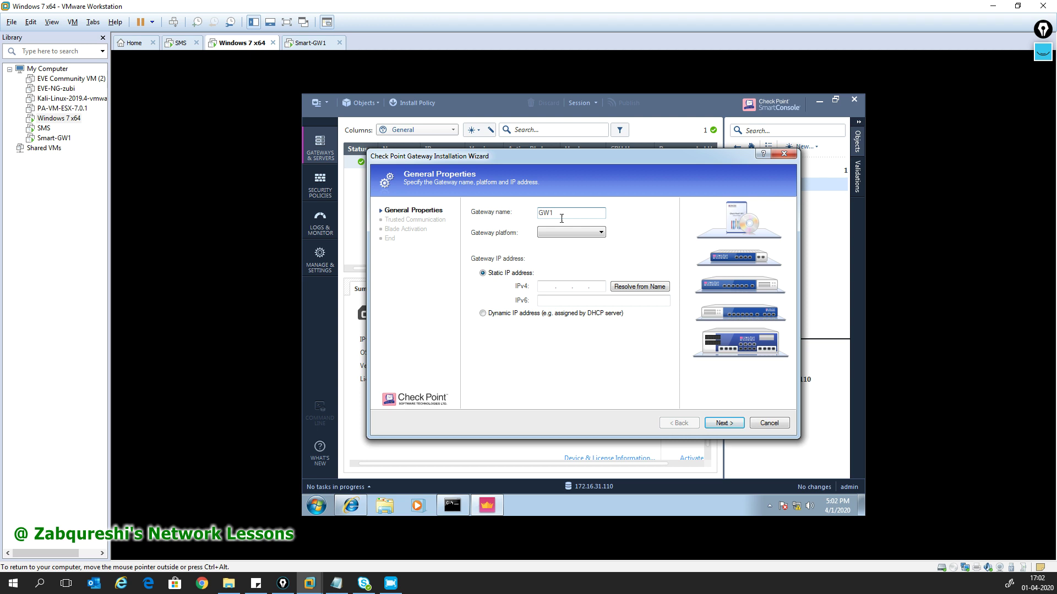
click(604, 233)
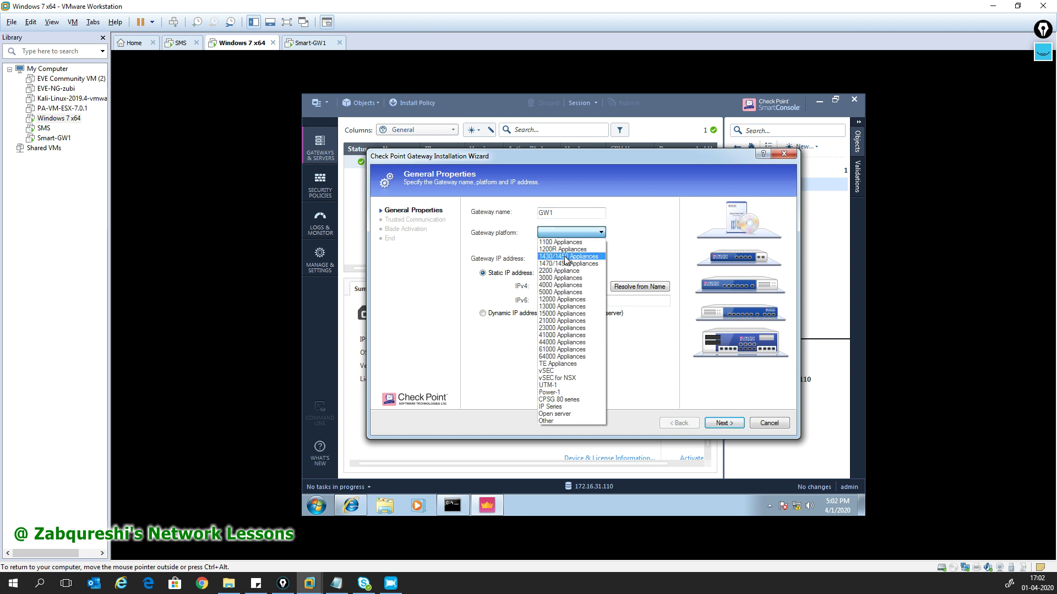
click(562, 414)
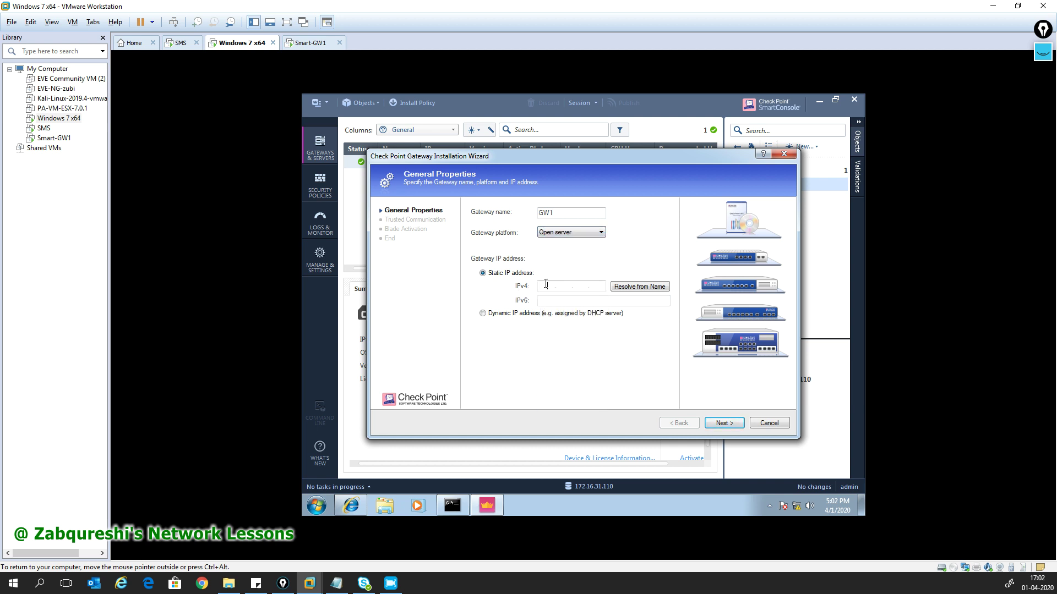
text(172 . 16 . 31 . 1)
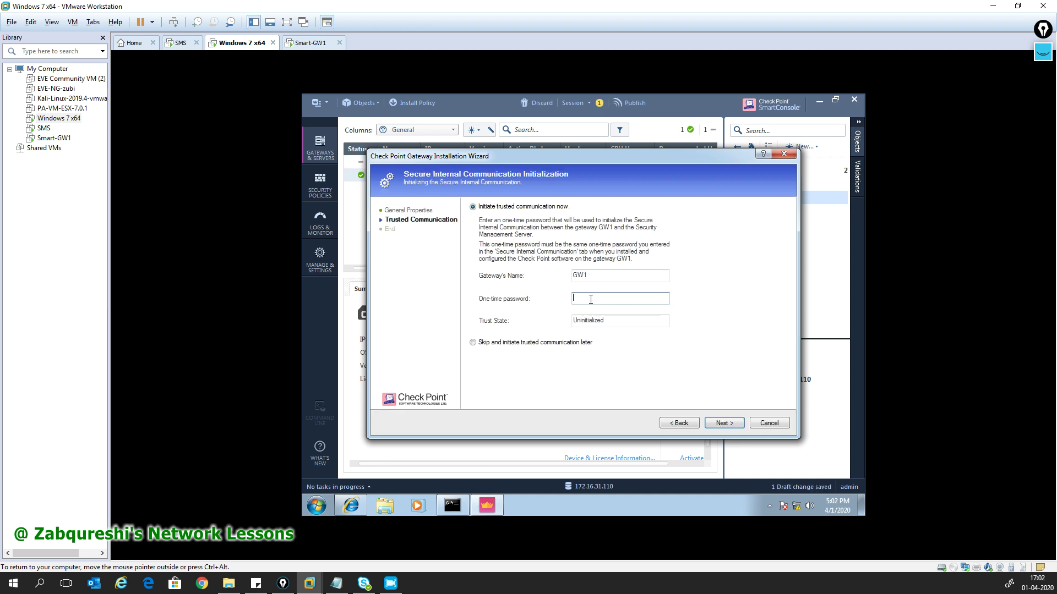
- Enter the one-time password and initialise trust with GW1 to retrieve its topology
text(123)
drag(601, 320, 573, 325)
double_click(572, 323)
click(721, 424)
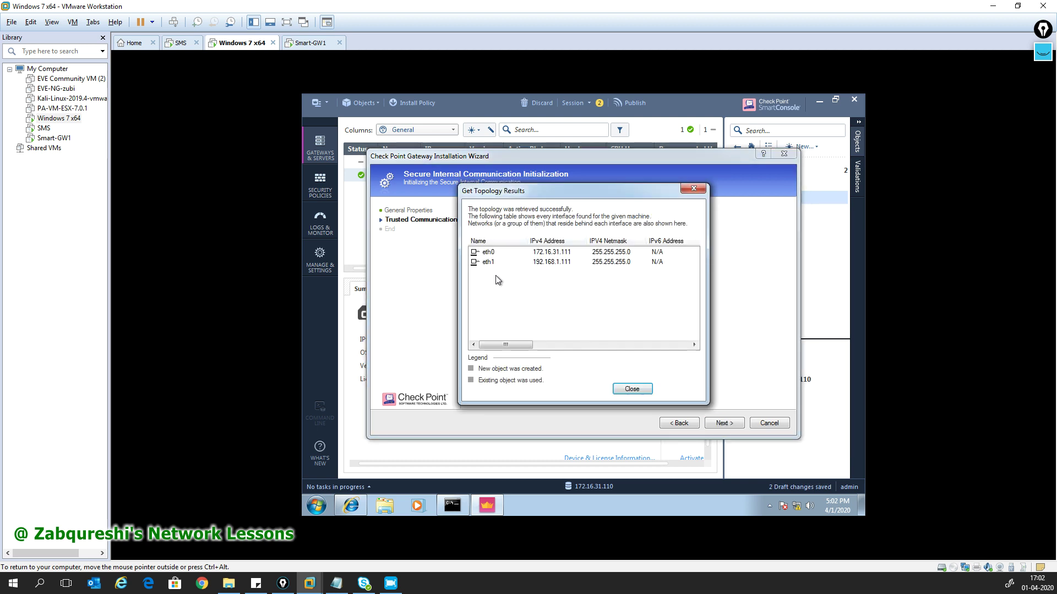
- Review GW1's eth0 (172.16.31.111) and eth1 (192.168.1.111) interfaces, then advance to the completion page
click(487, 257)
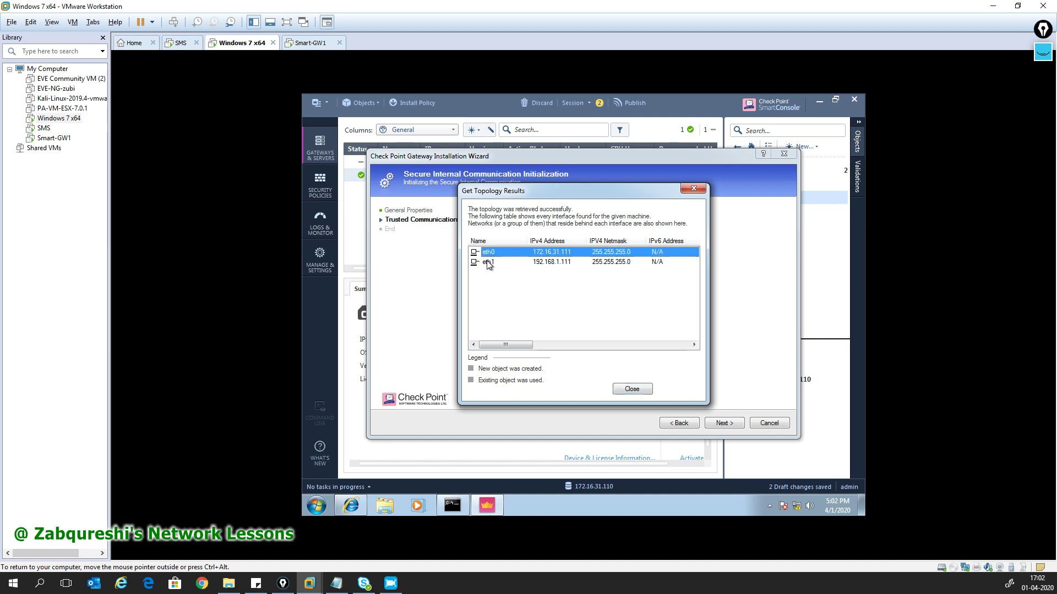
click(493, 262)
click(494, 254)
click(493, 263)
click(496, 253)
click(502, 264)
click(550, 253)
click(557, 263)
click(558, 254)
click(560, 262)
click(561, 254)
click(560, 261)
click(560, 254)
click(559, 262)
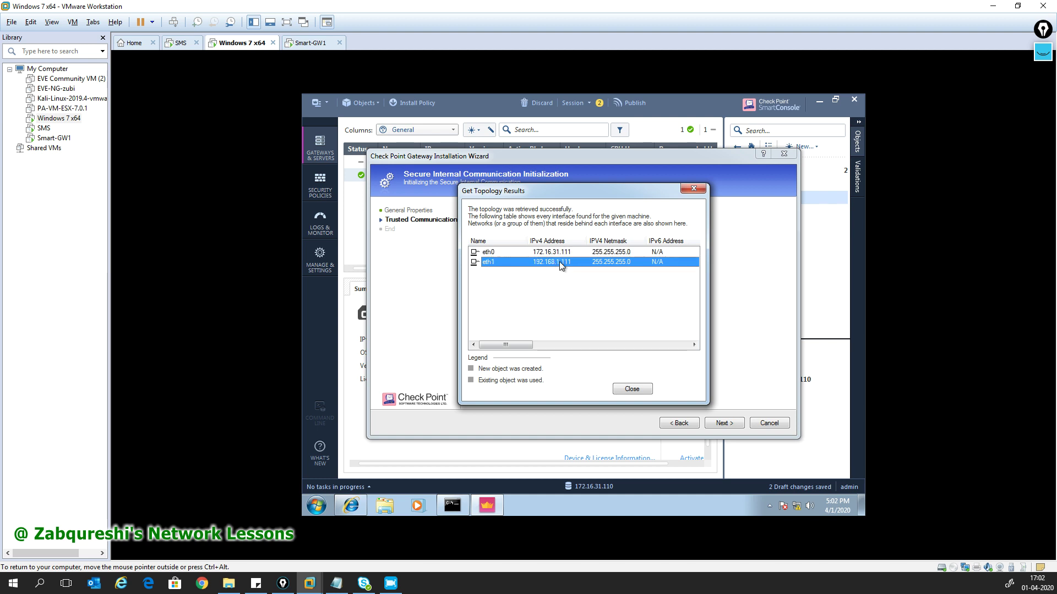
click(631, 389)
click(724, 423)
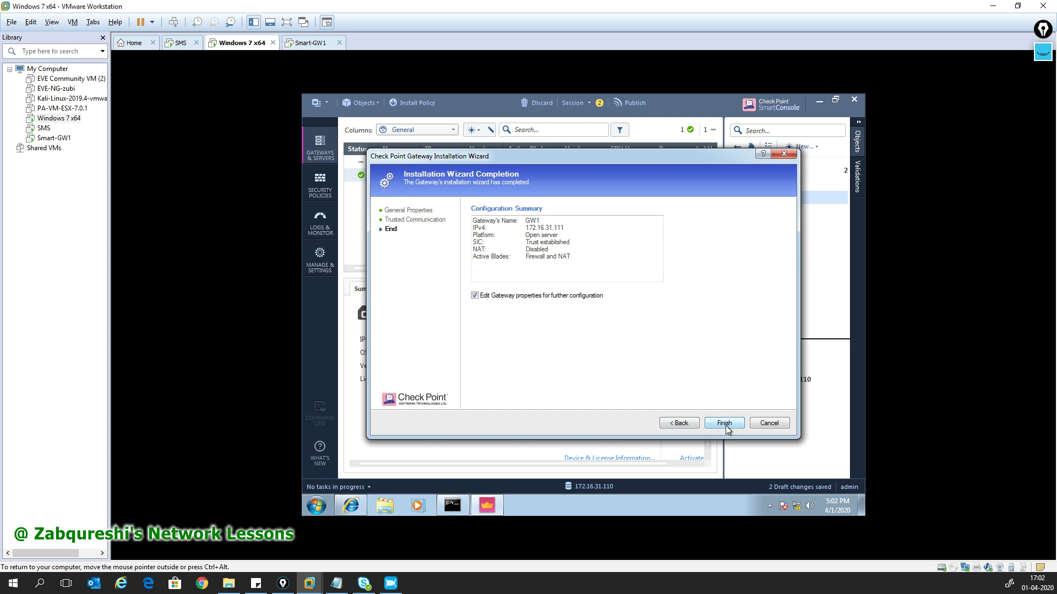
- Finish the wizard with 'Edit Gateway properties for further configuration' unchecked
click(485, 298)
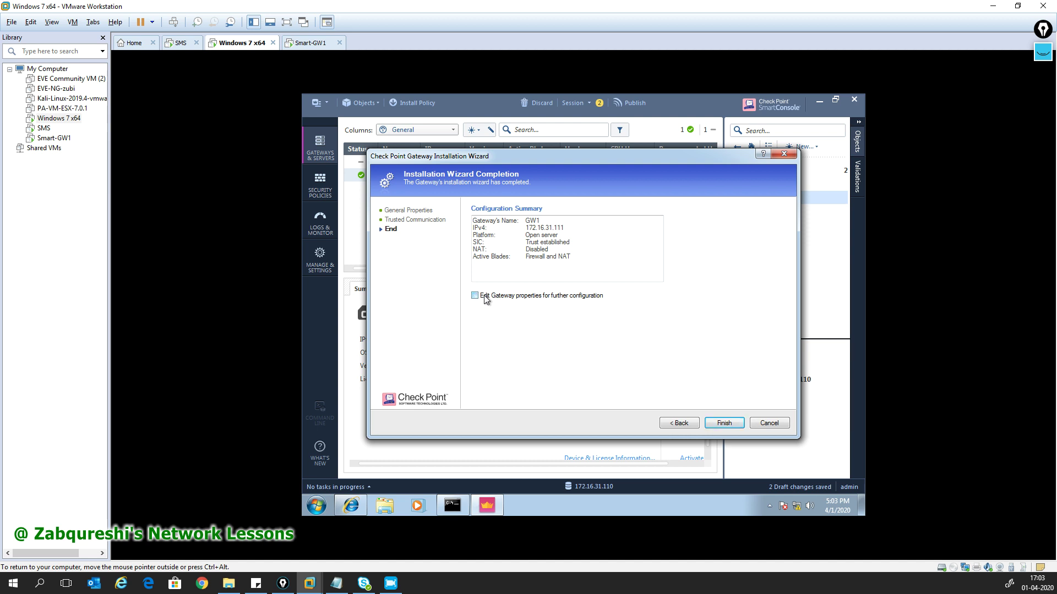
click(716, 423)
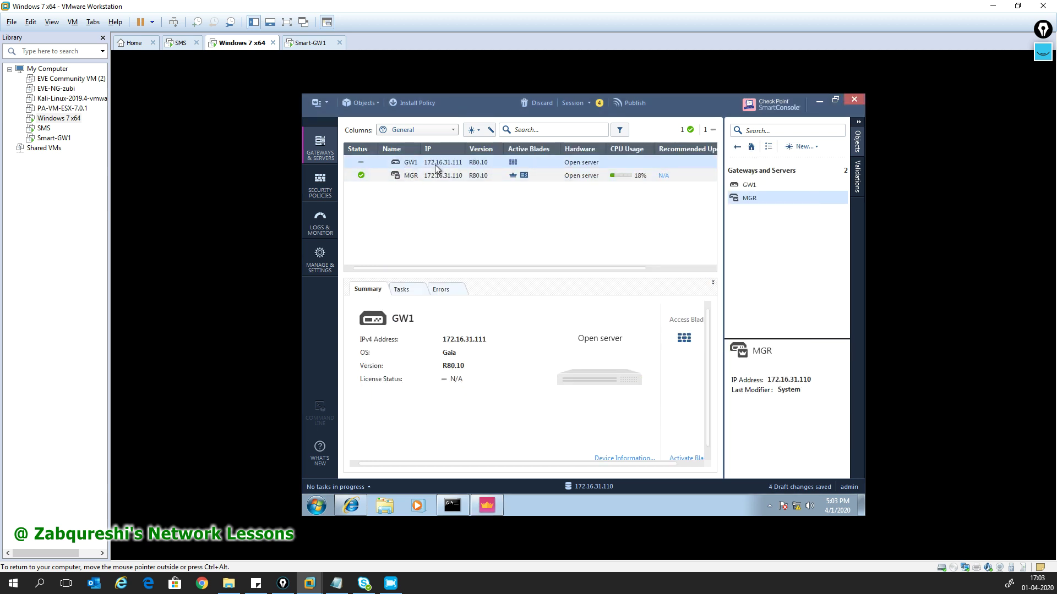
- Confirm in GW1's properties that trusted communication shows Trust established, then switch to the Smart-GW1 console
double_click(411, 164)
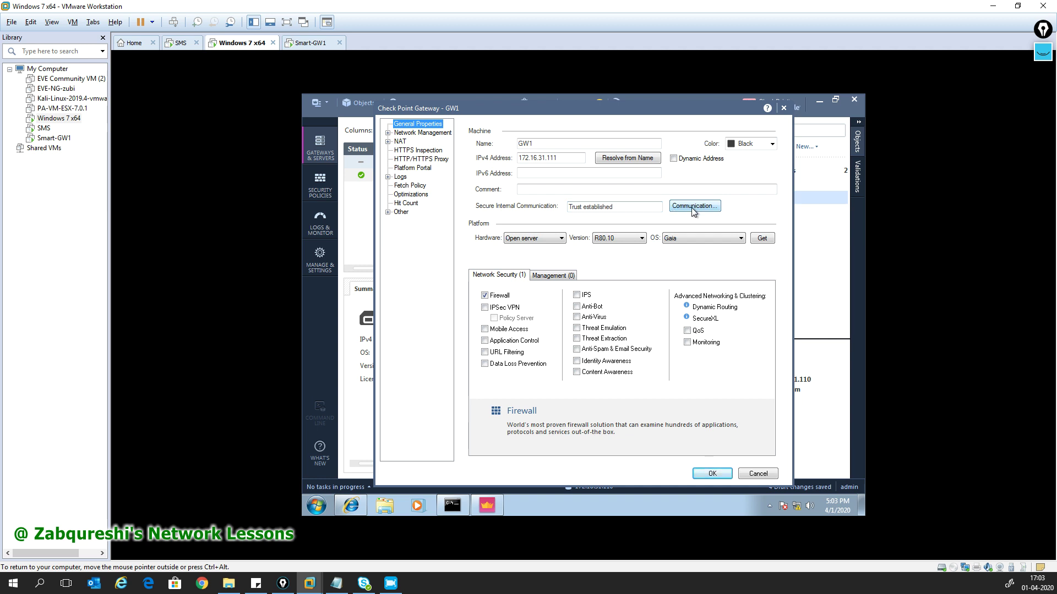
click(691, 207)
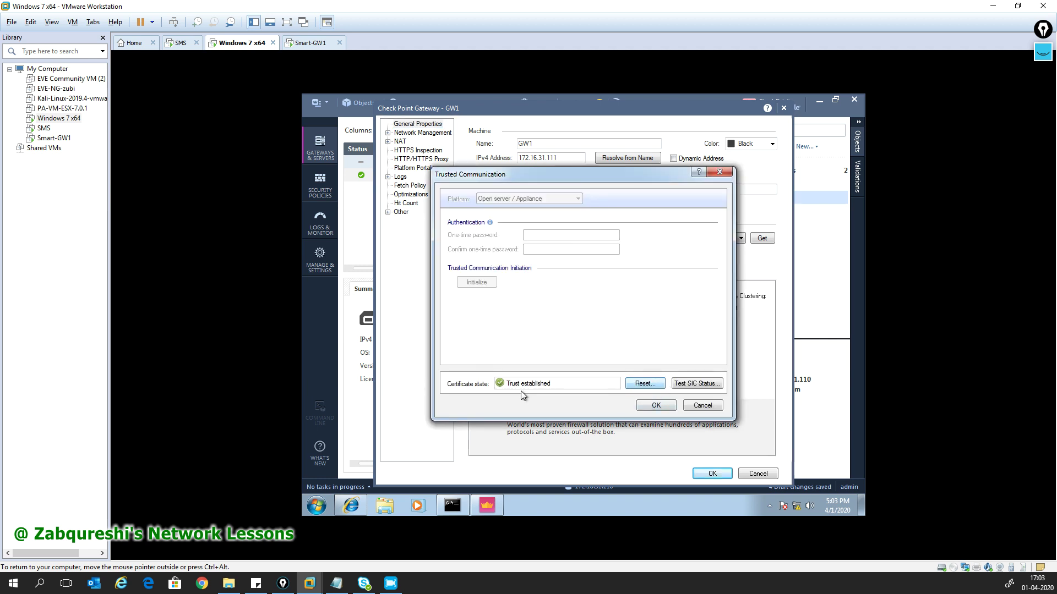
click(302, 46)
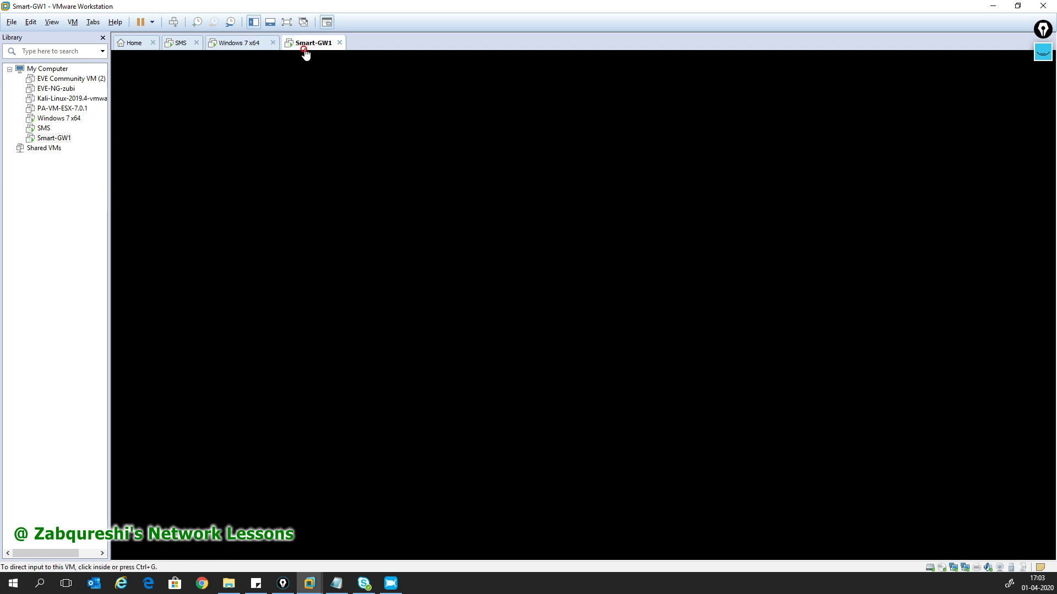
- Log in to GW1's Gaia console as admin
click(373, 253)
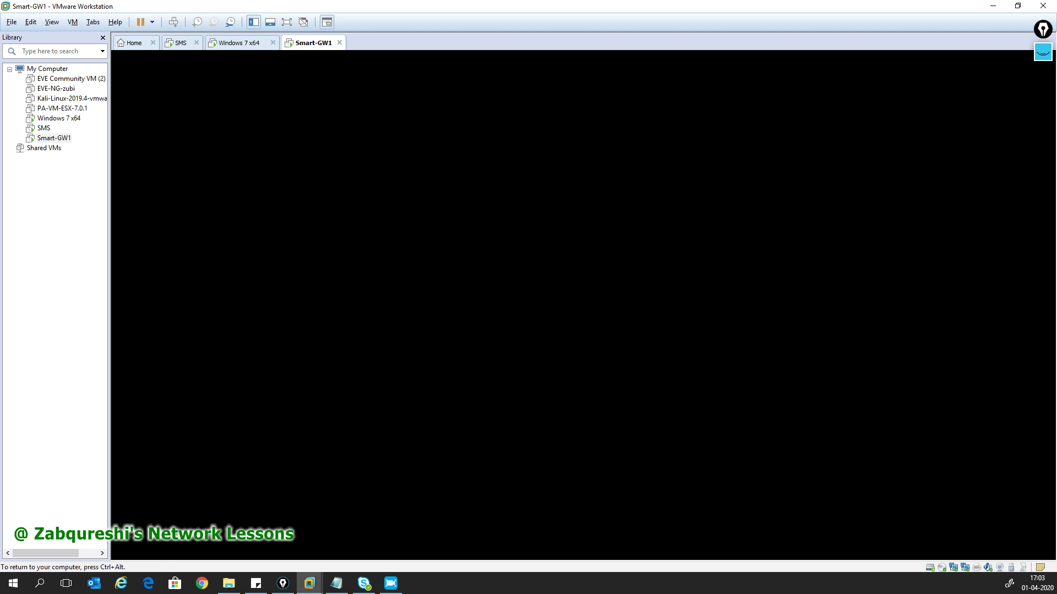
key(Return)
text(admin)
key(Return)
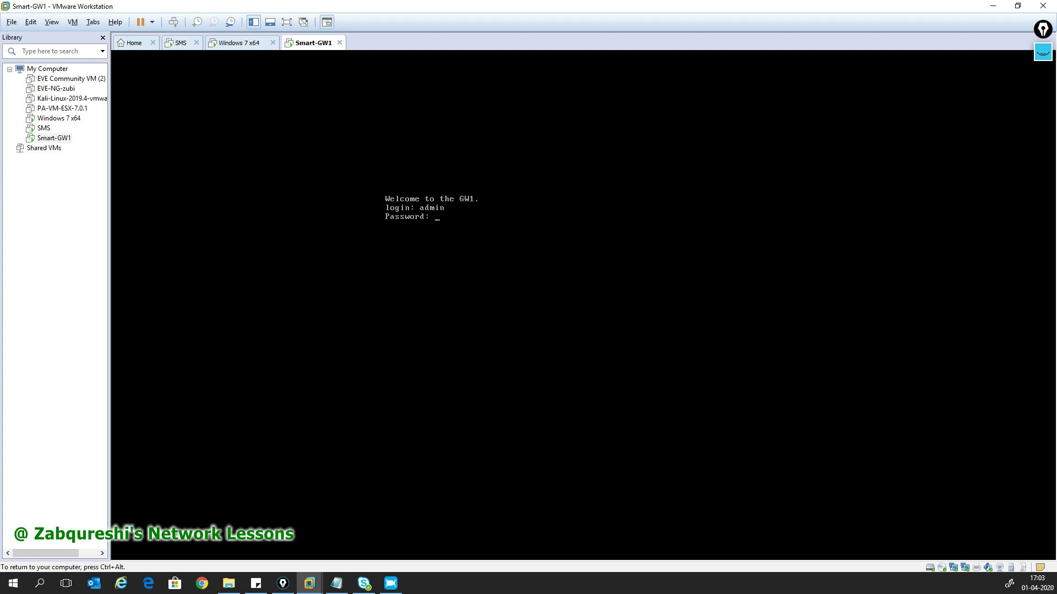
key(Return)
key(Return)
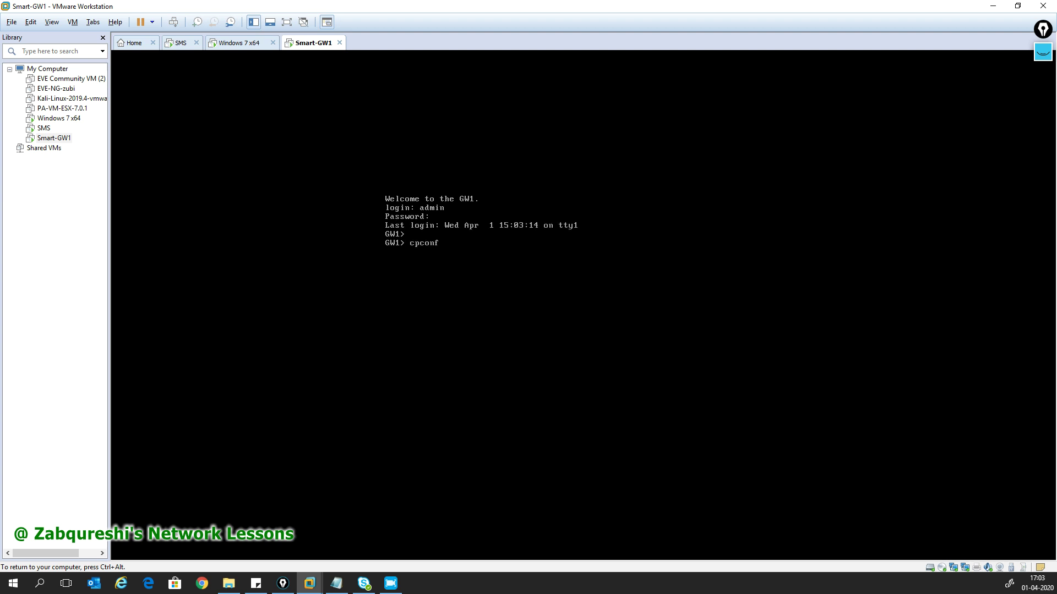
- Check SIC trust in cpconfig (option 5, no re-initialize), exit with 10, and return to Windows 7
text(cpconfig)
key(Return)
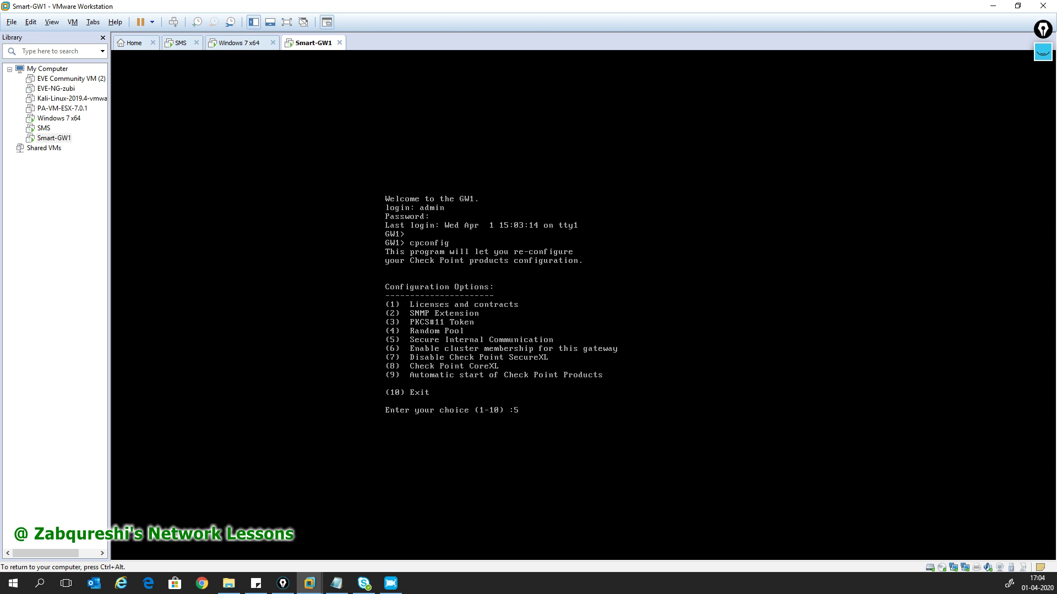
key(Return)
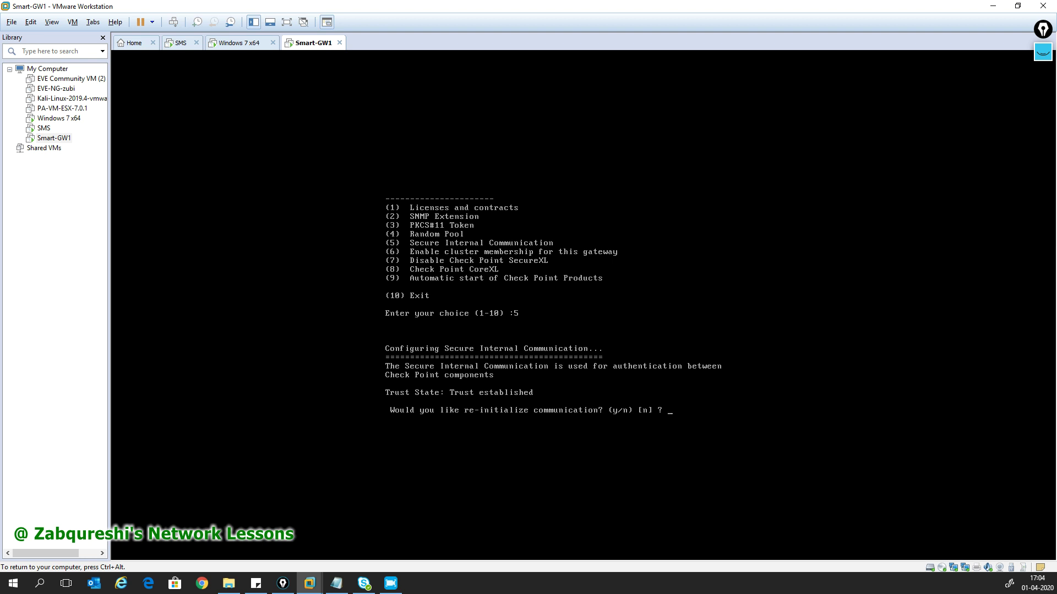
text(n)
key(Return)
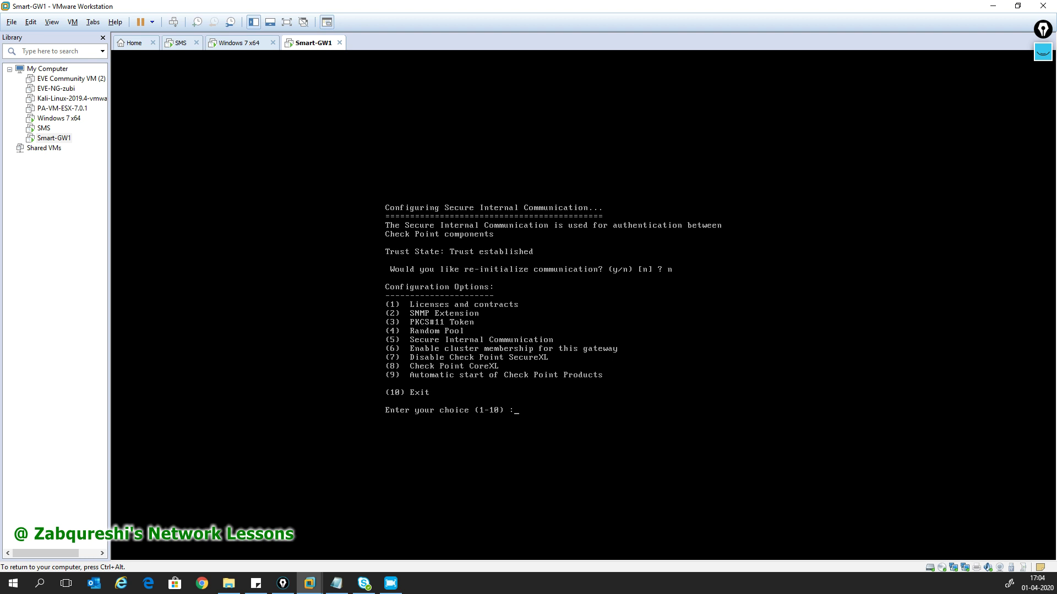
text(10)
key(Return)
key(ctrl+alt)
click(237, 44)
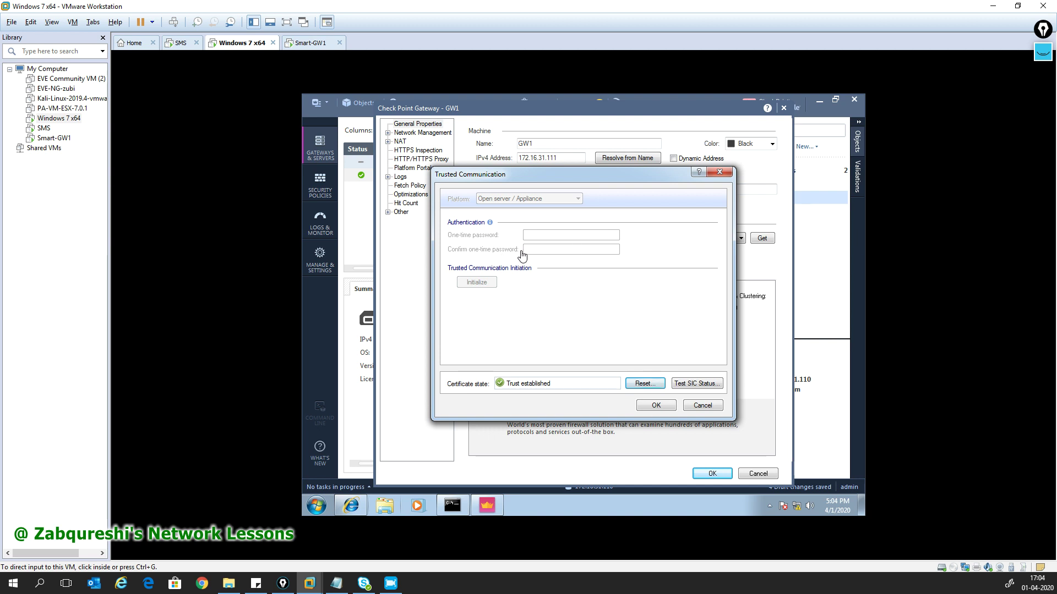
- Test GW1's SIC status, confirm it reads Communicating, and close the SIC dialogs
click(696, 384)
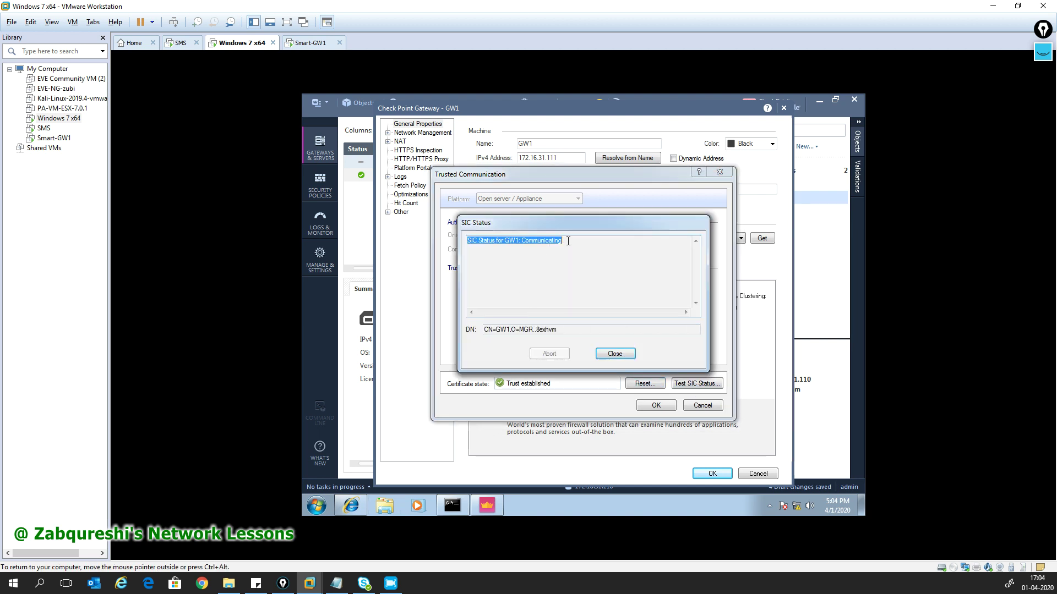
click(615, 353)
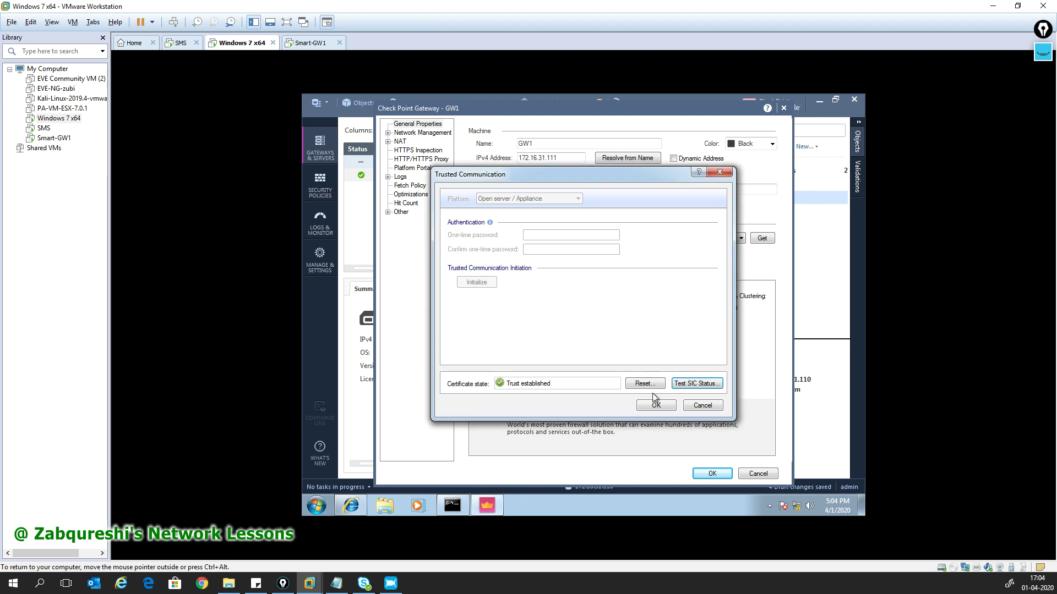
click(656, 408)
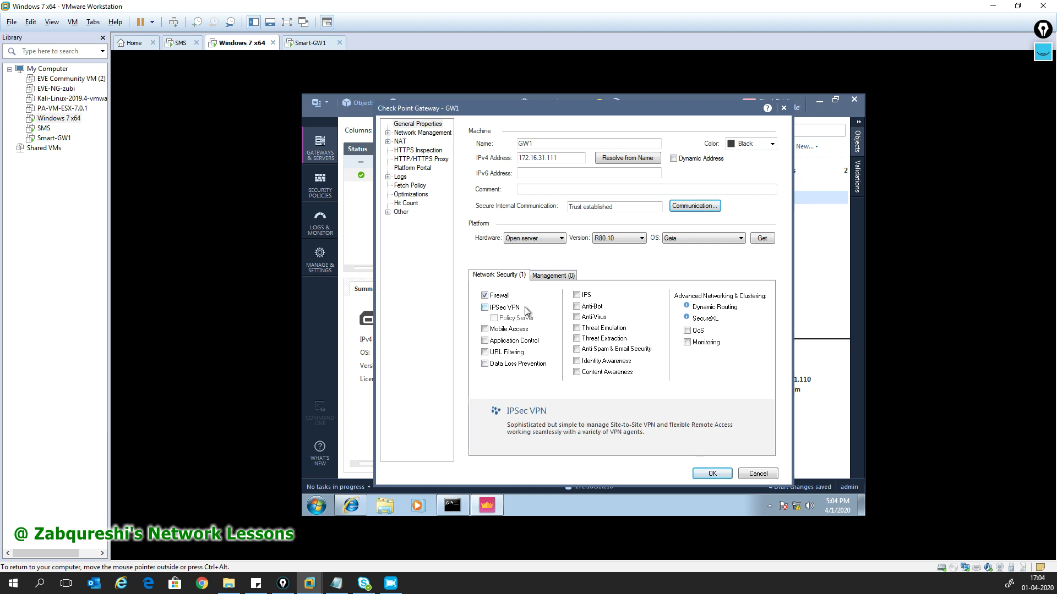
- Enable the IPS, URL Filtering and Application Control blades on GW1
click(576, 295)
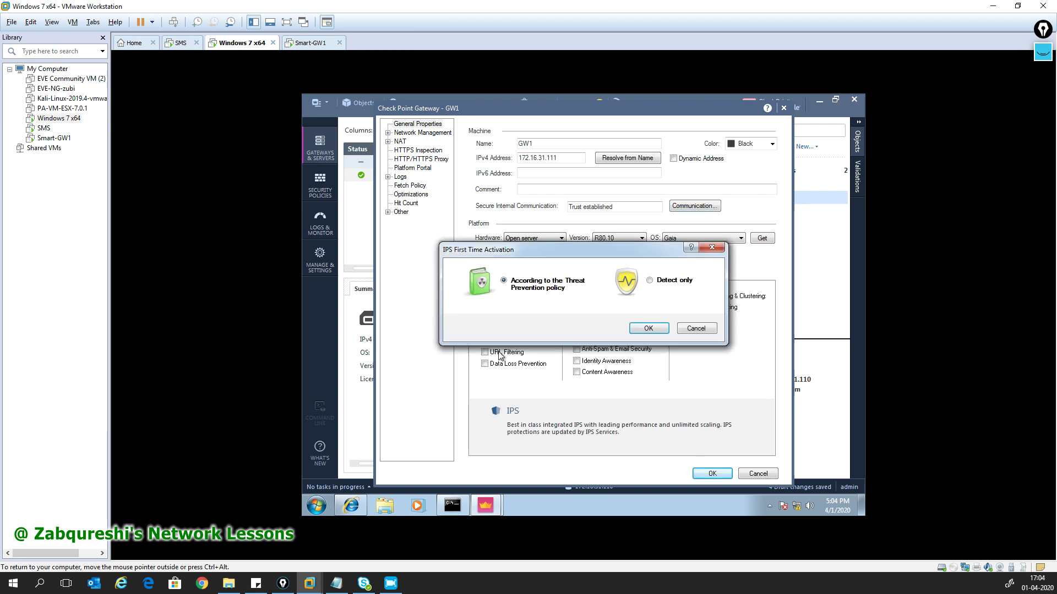
click(645, 330)
click(507, 354)
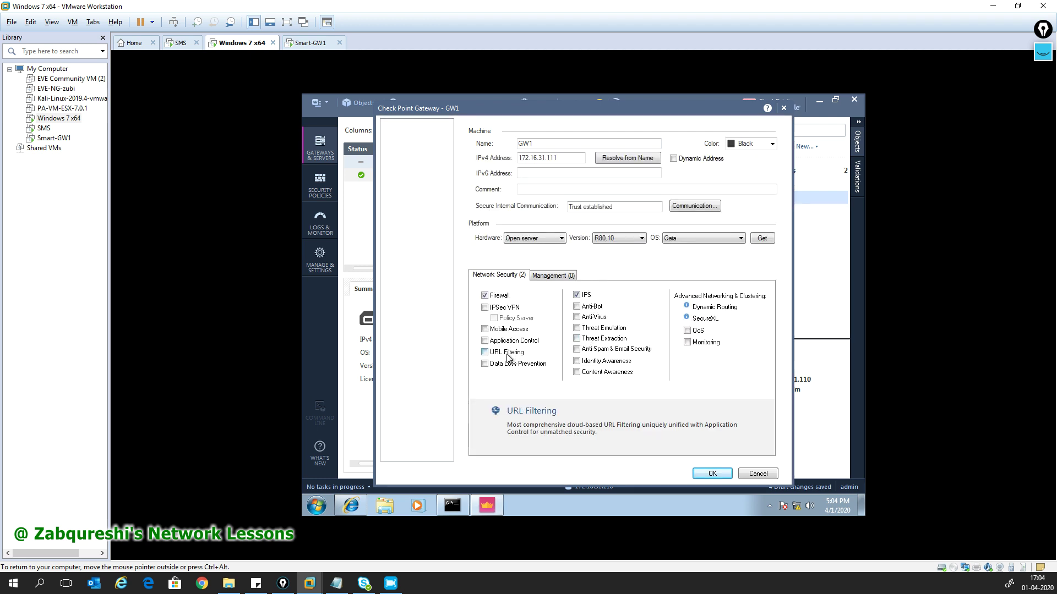
click(527, 341)
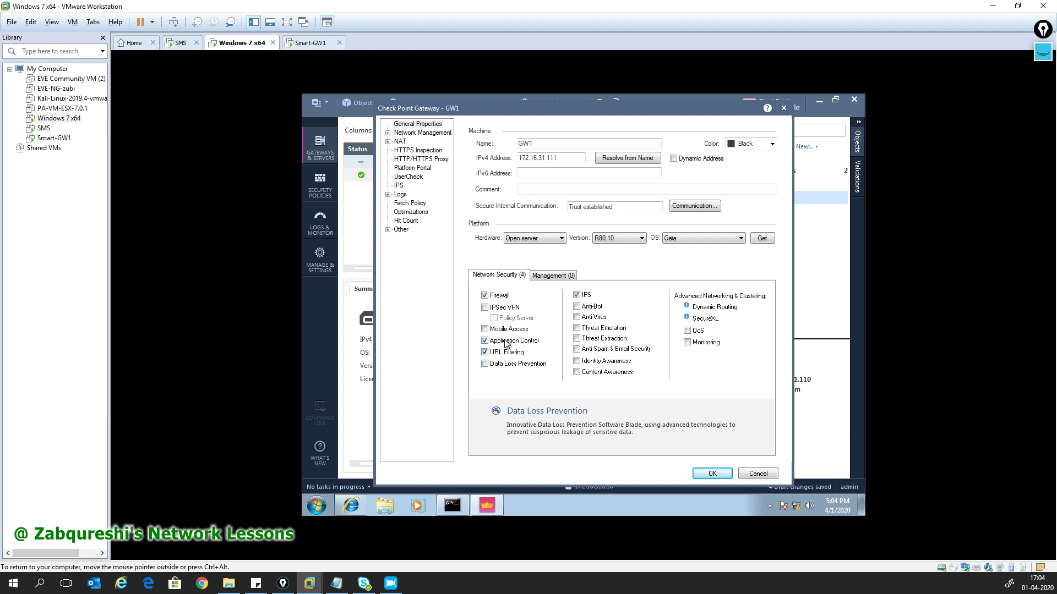
- Save GW1's properties despite the anti-spoofing warning and publish the session
click(712, 473)
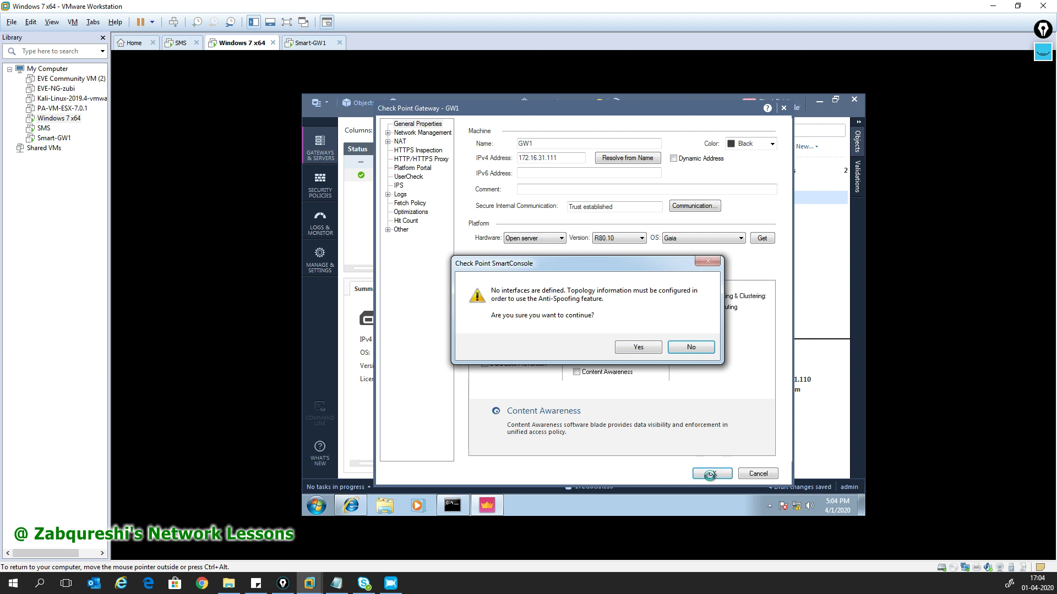
click(636, 348)
click(634, 351)
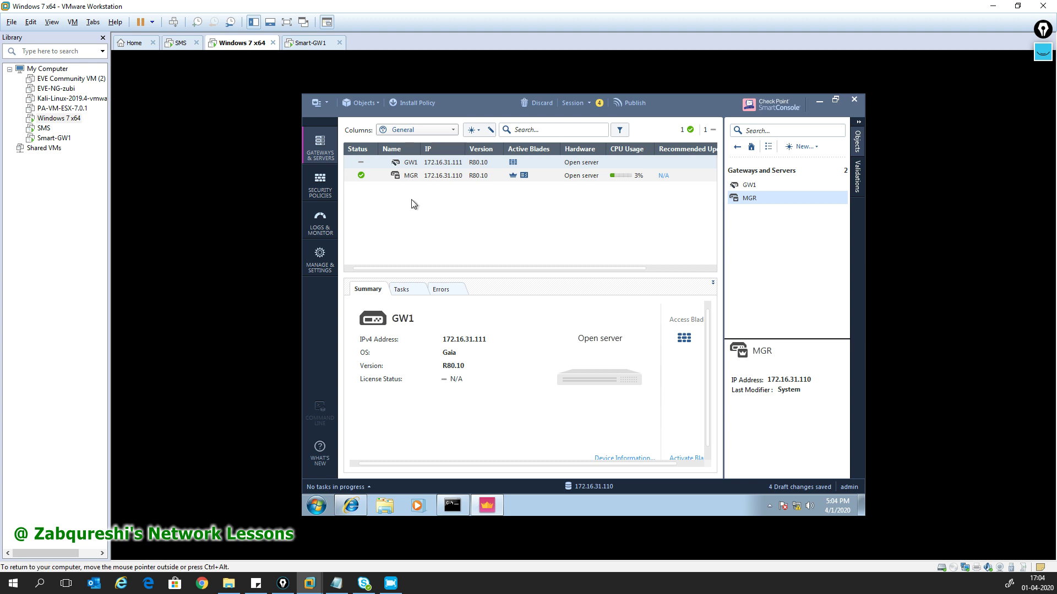
click(632, 102)
click(634, 362)
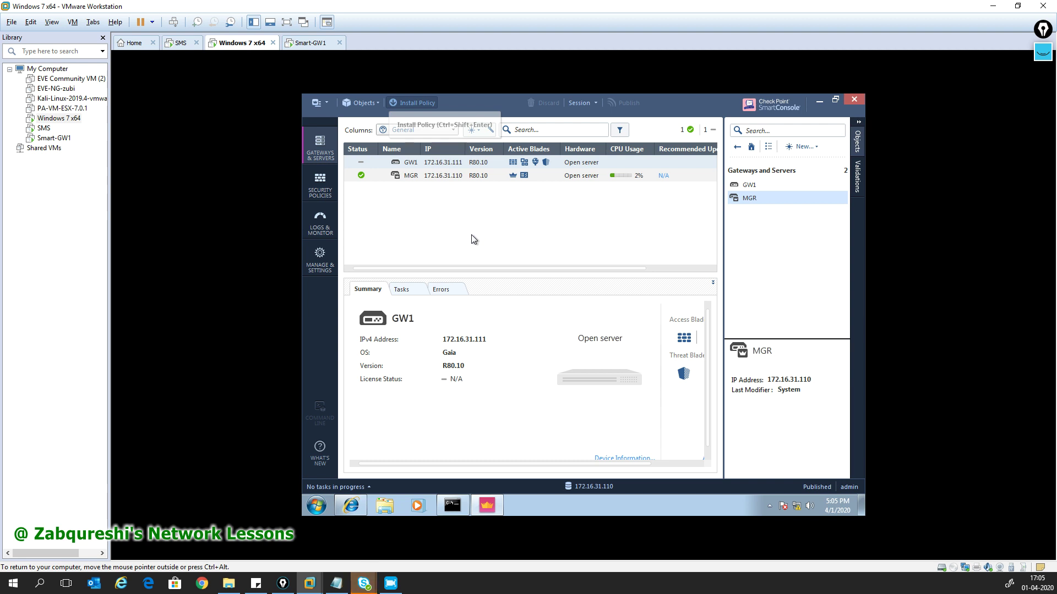
- Install the Standard policy on GW1 and follow the installation progress
click(417, 102)
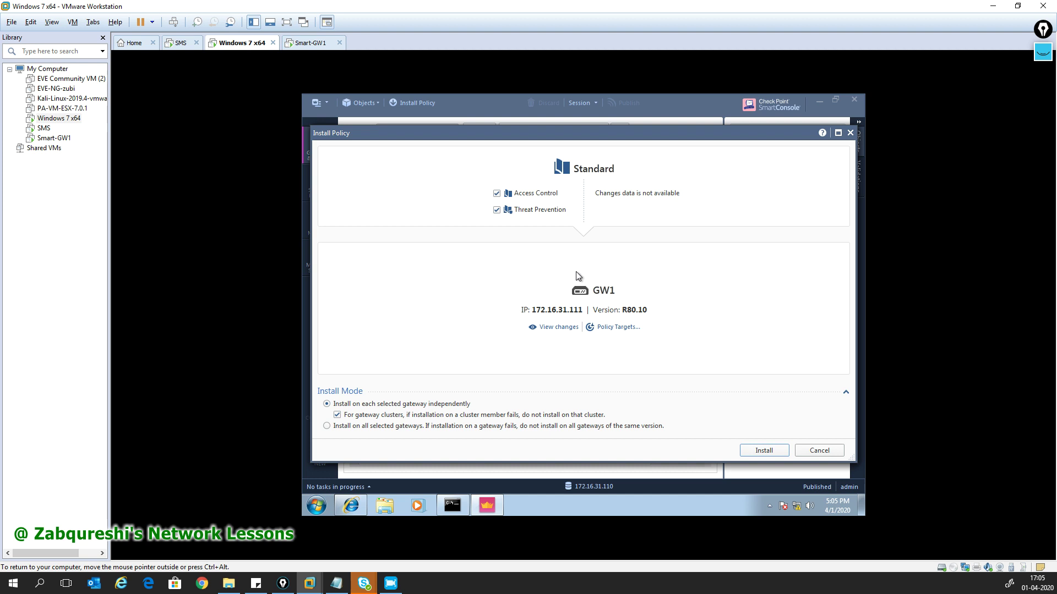
click(758, 451)
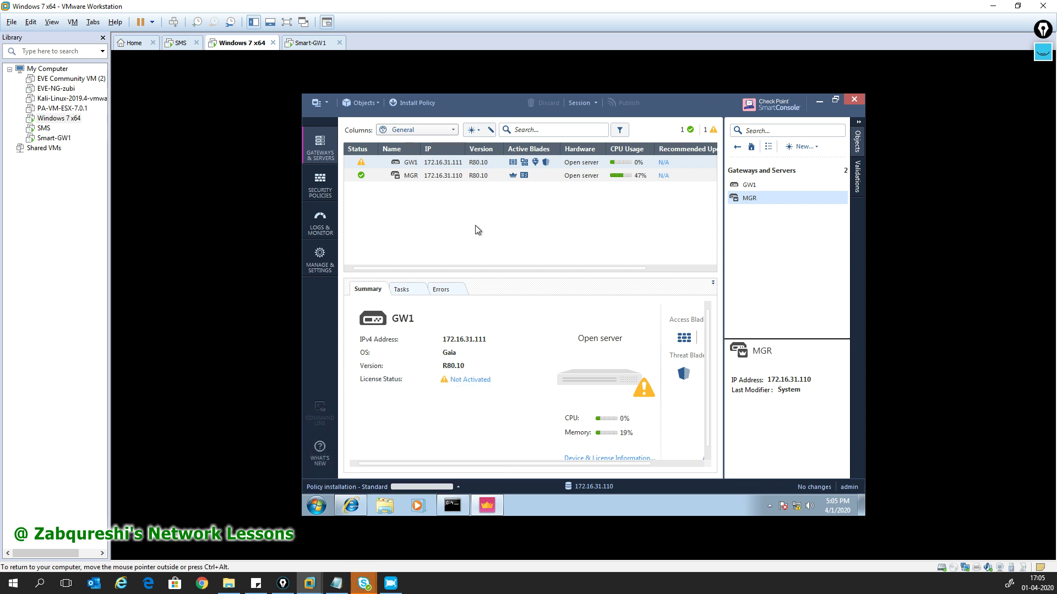
click(458, 488)
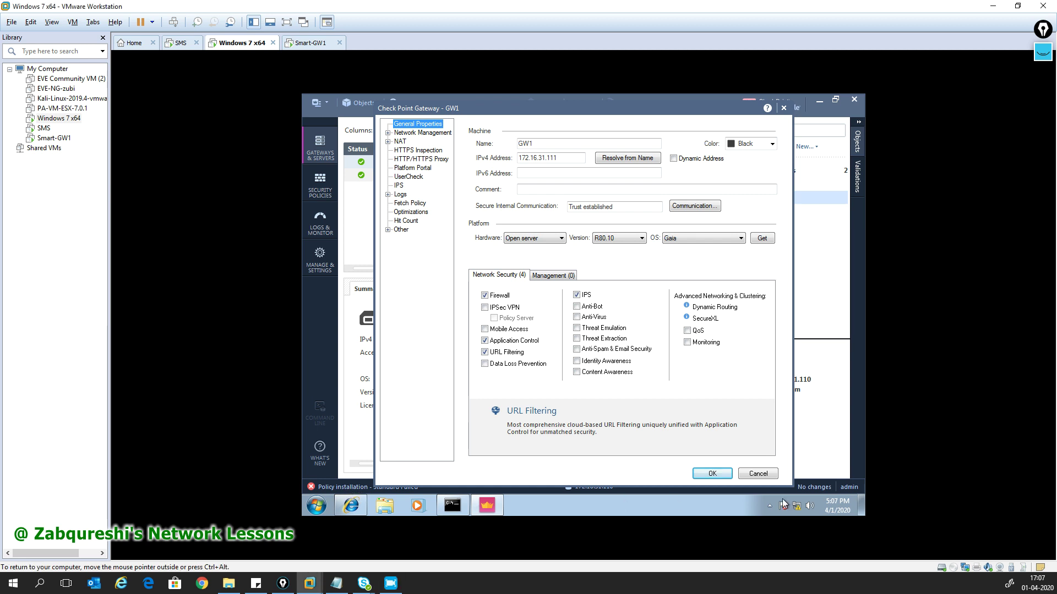
- Review the failed Standard policy installation details in the recent tasks list
click(765, 477)
click(422, 487)
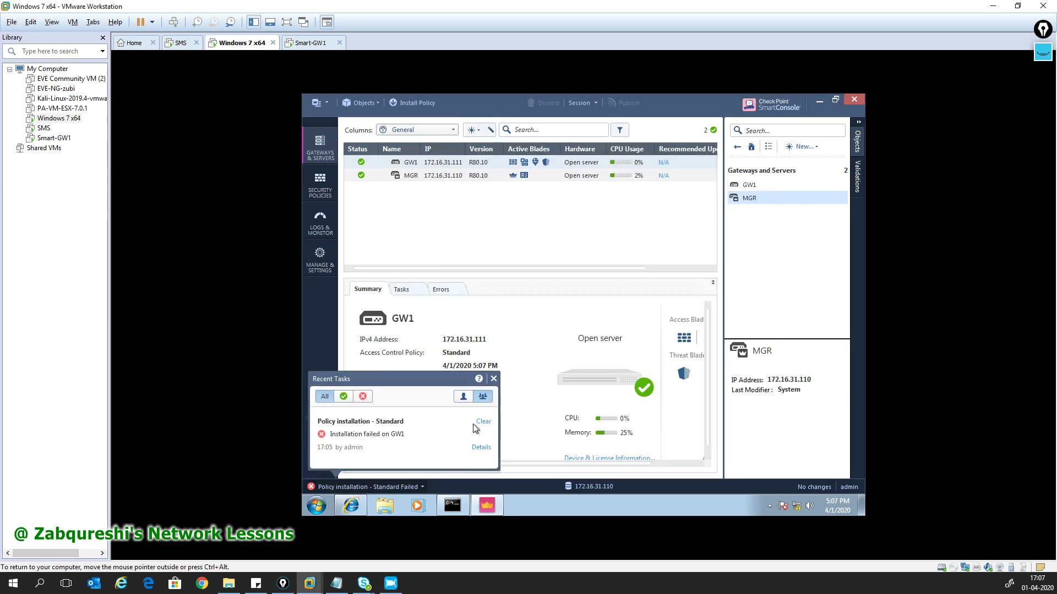
click(480, 448)
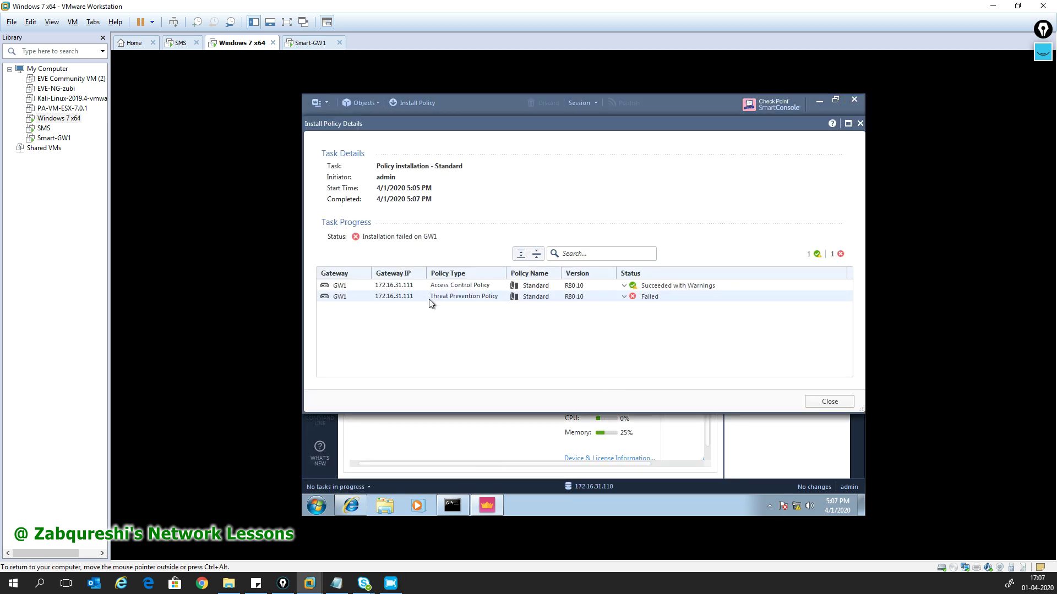
click(829, 402)
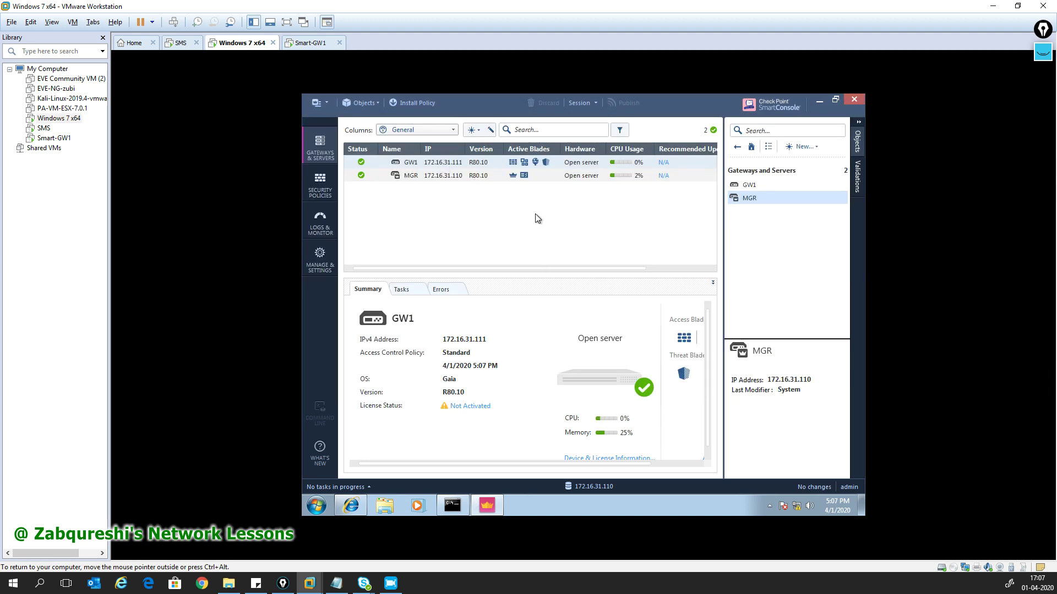
click(365, 489)
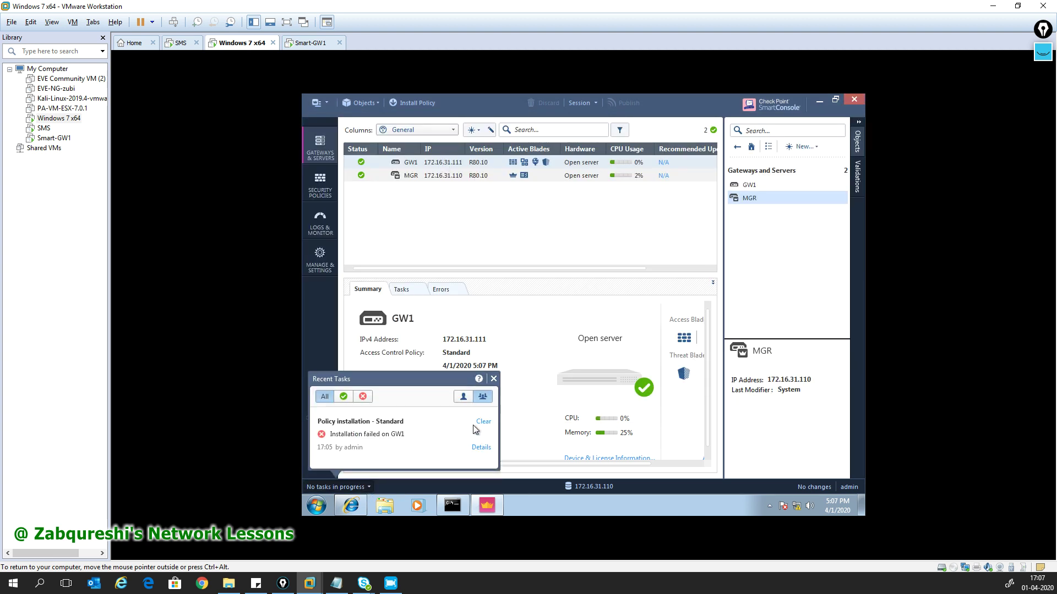
click(493, 379)
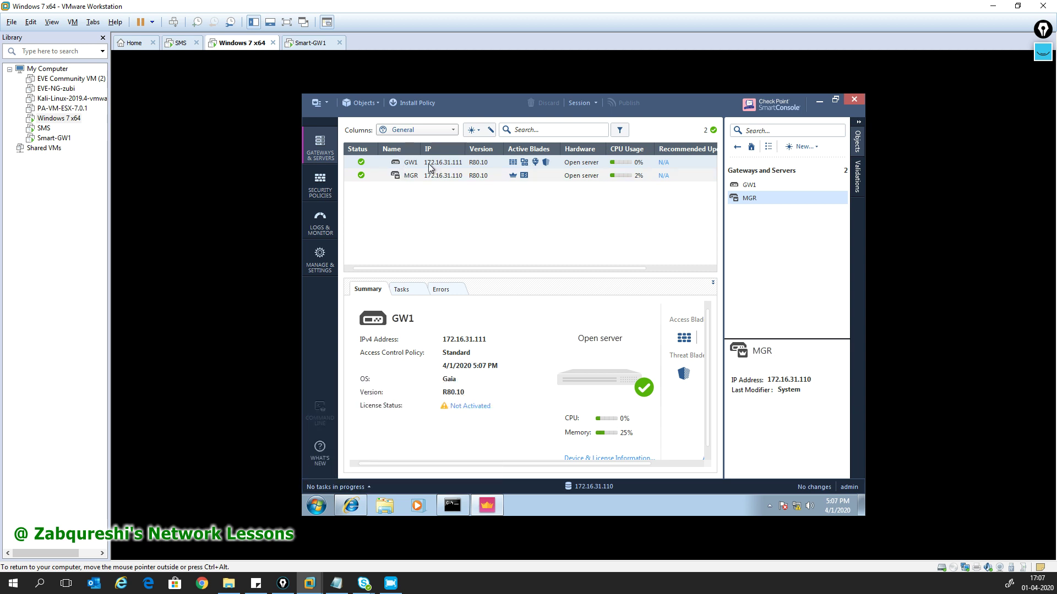
- Turn off Application Control, IPS and URL Filtering on GW1, accepting the no-interfaces warning
double_click(426, 163)
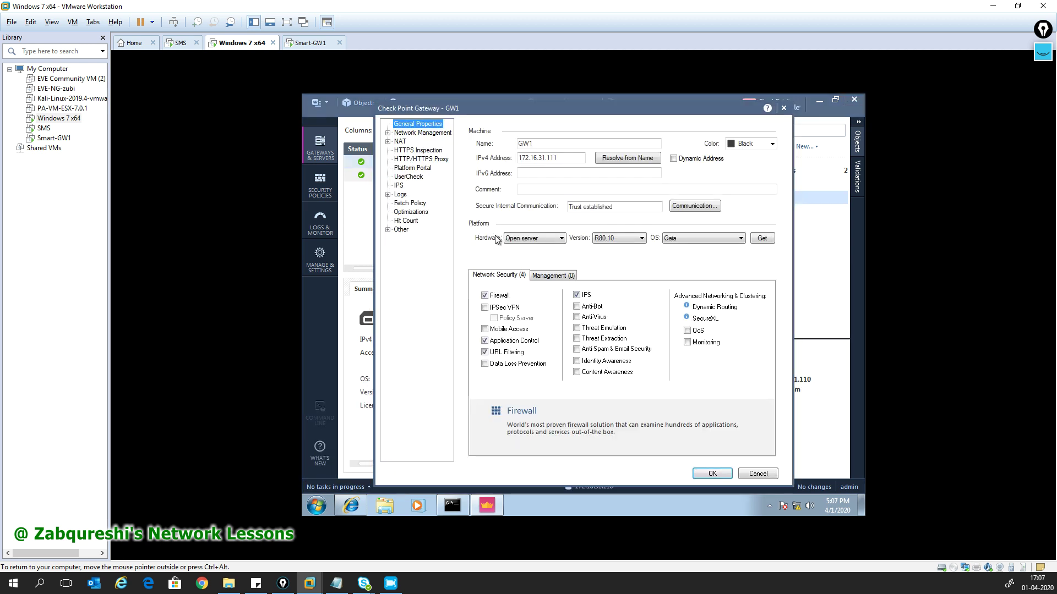
click(511, 342)
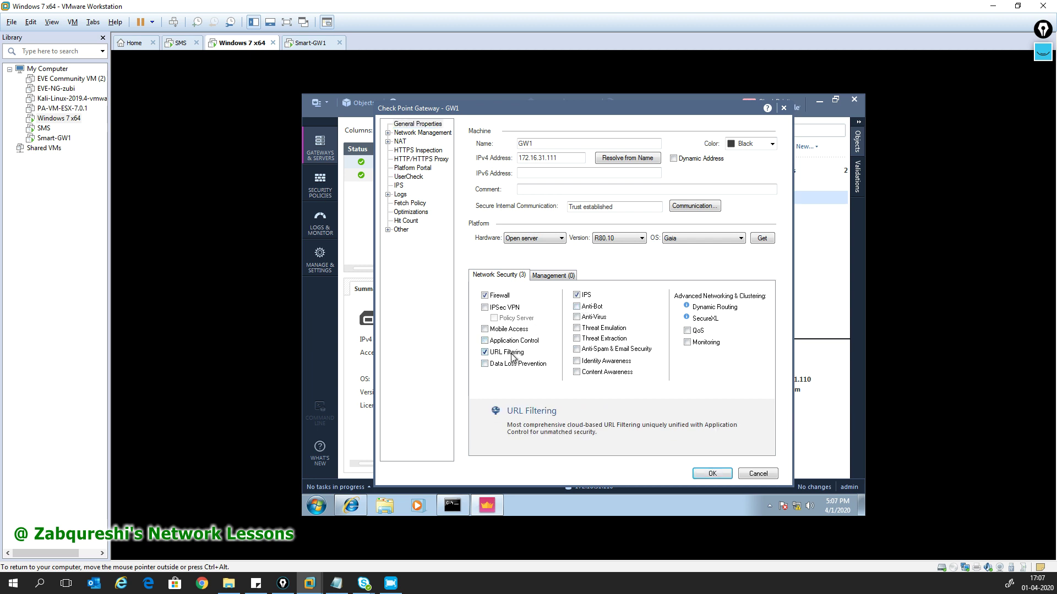
click(584, 297)
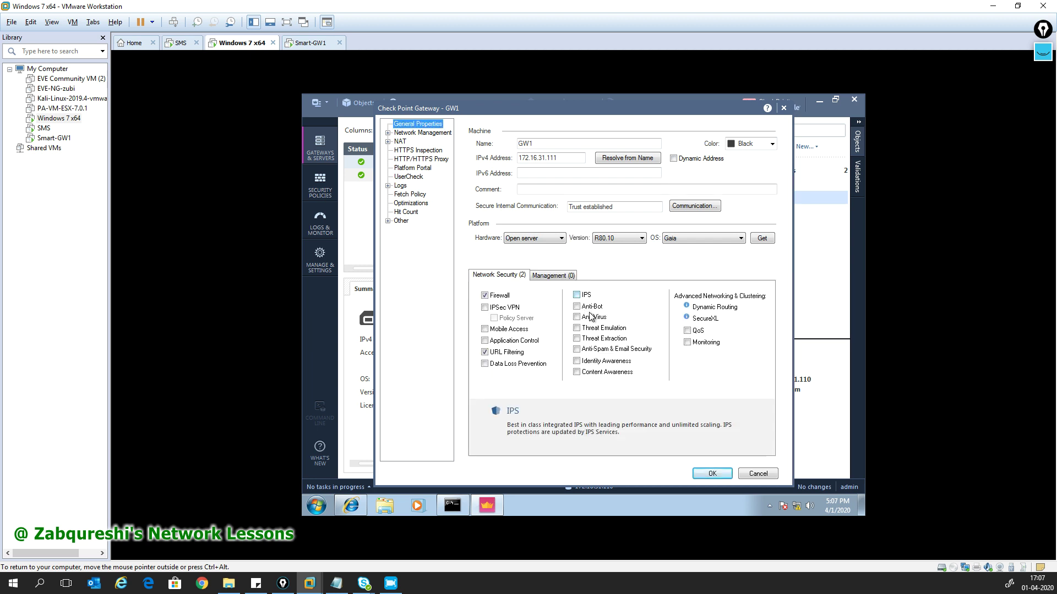
click(712, 475)
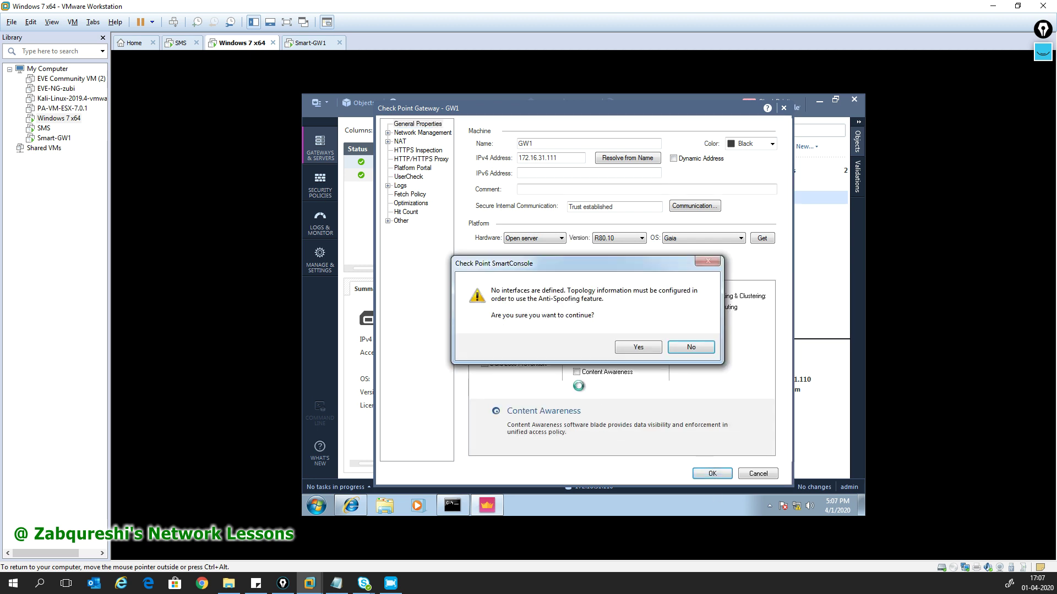
click(688, 350)
click(509, 354)
click(711, 473)
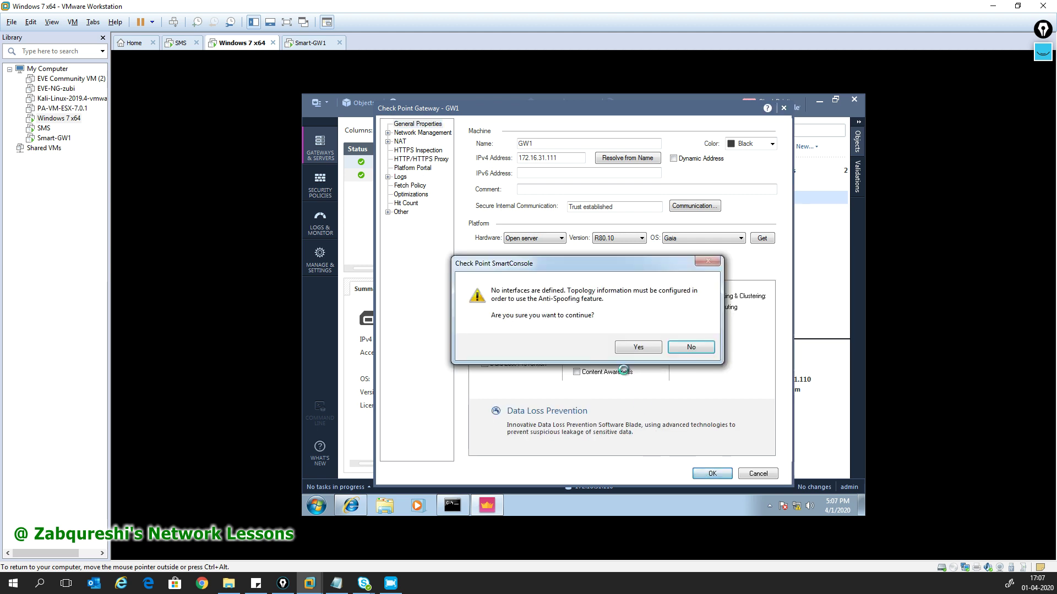
click(637, 347)
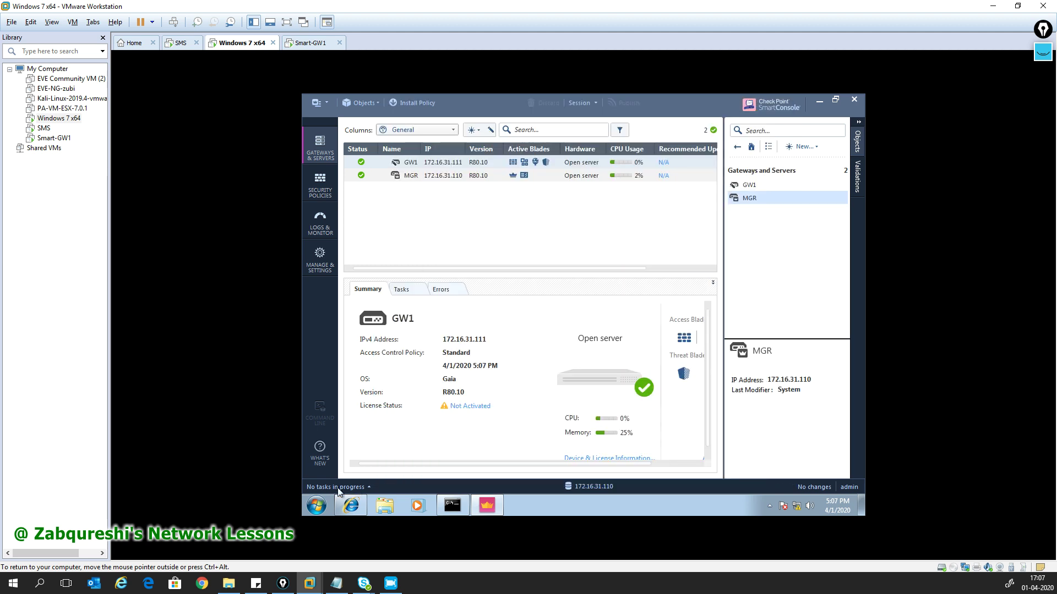
- Publish the pending change and launch a new Standard policy installation on GW1
click(415, 103)
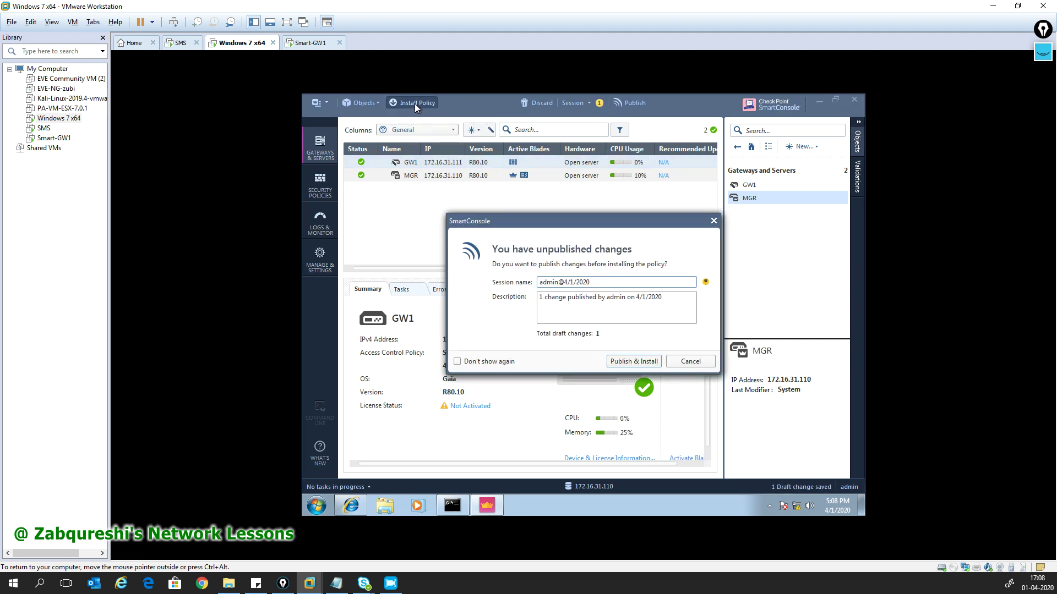
click(634, 362)
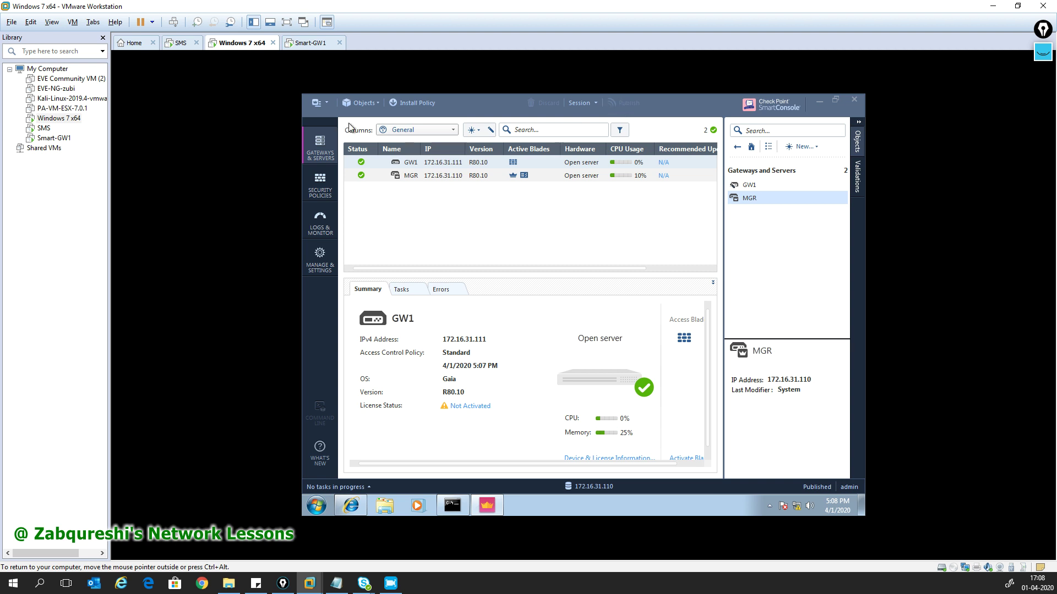
click(408, 103)
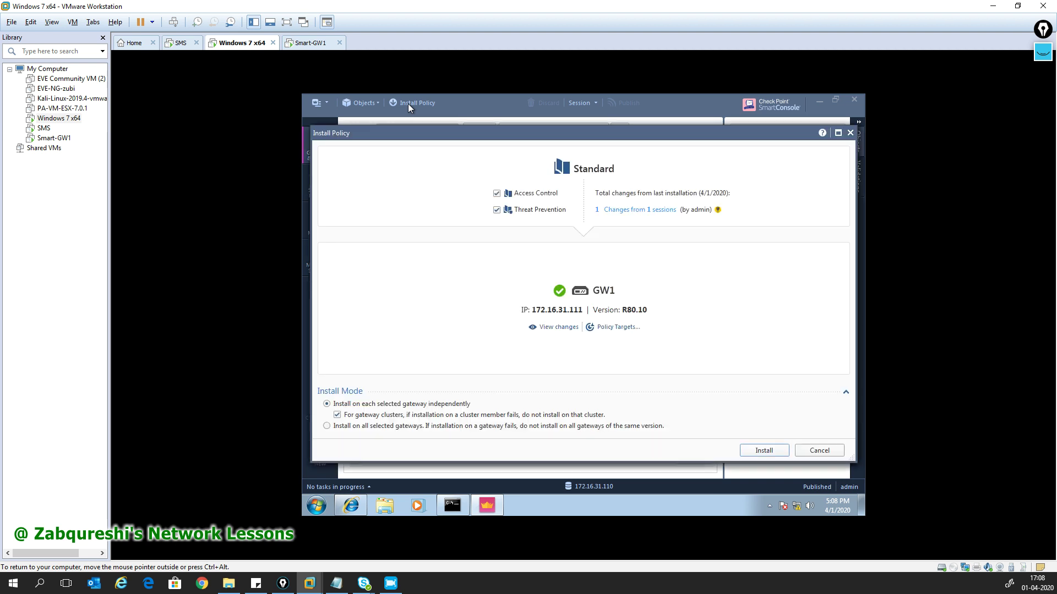
click(755, 452)
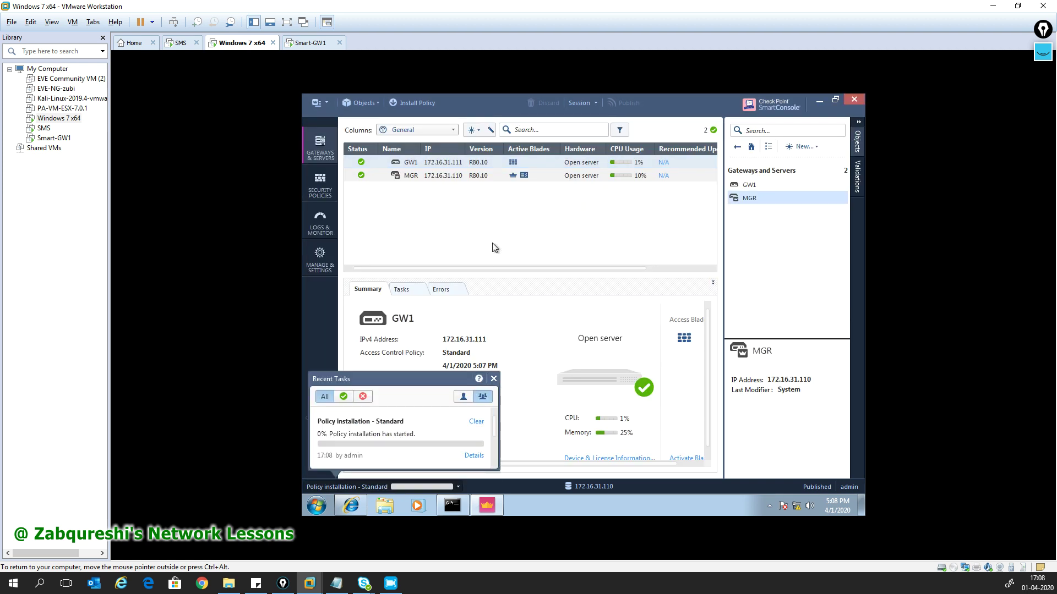
- Open SmartUpdate's license and package management and dismiss the trial period notice
click(362, 105)
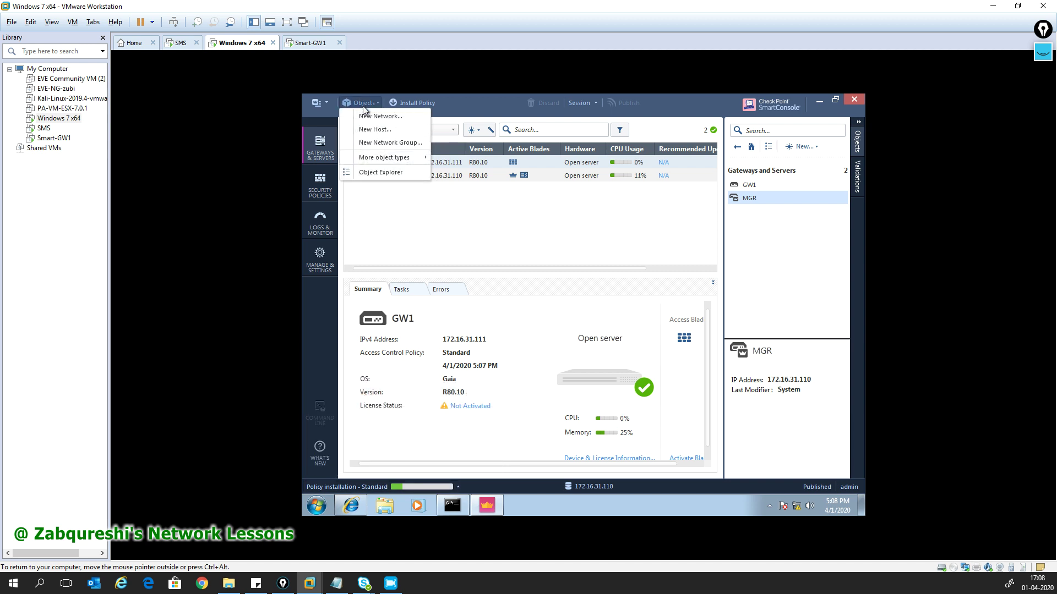
click(325, 105)
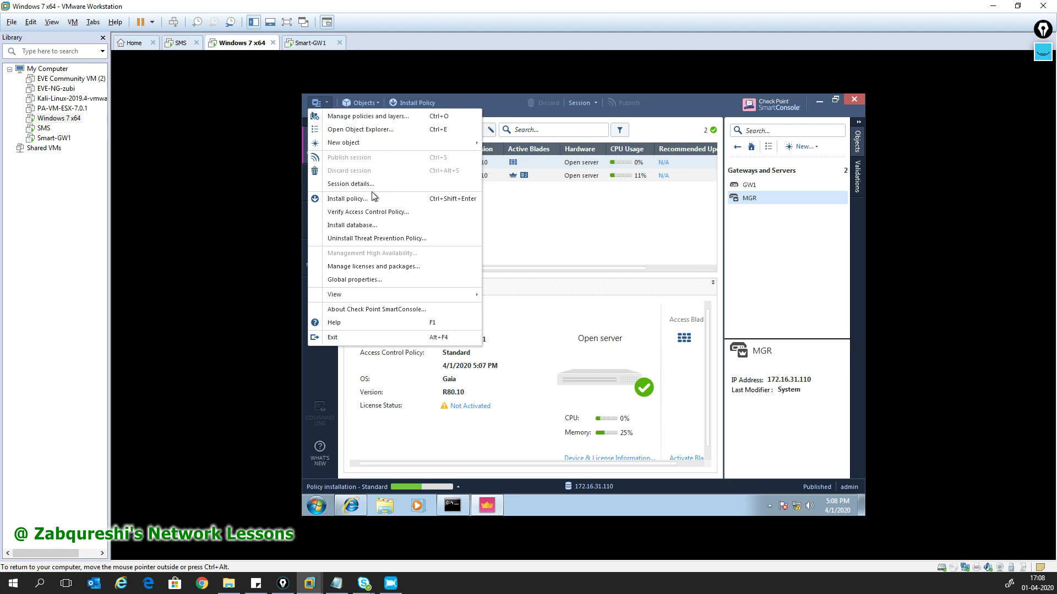
click(366, 268)
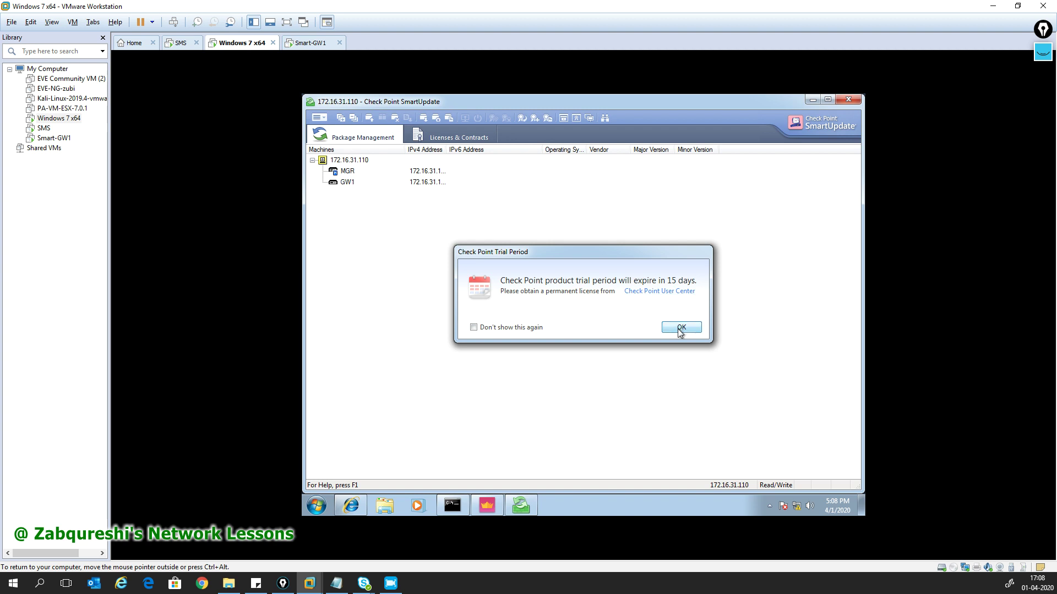
click(680, 328)
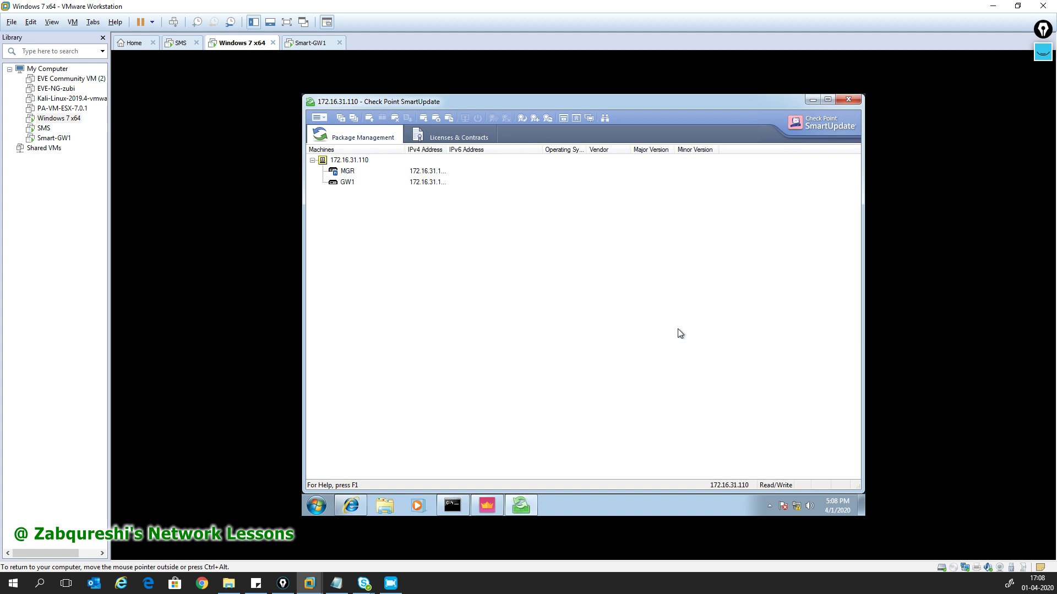
- In Licenses & Contracts, get GW1's licenses, yielding a Trial Period expiring 16Apr2020
click(356, 172)
click(476, 135)
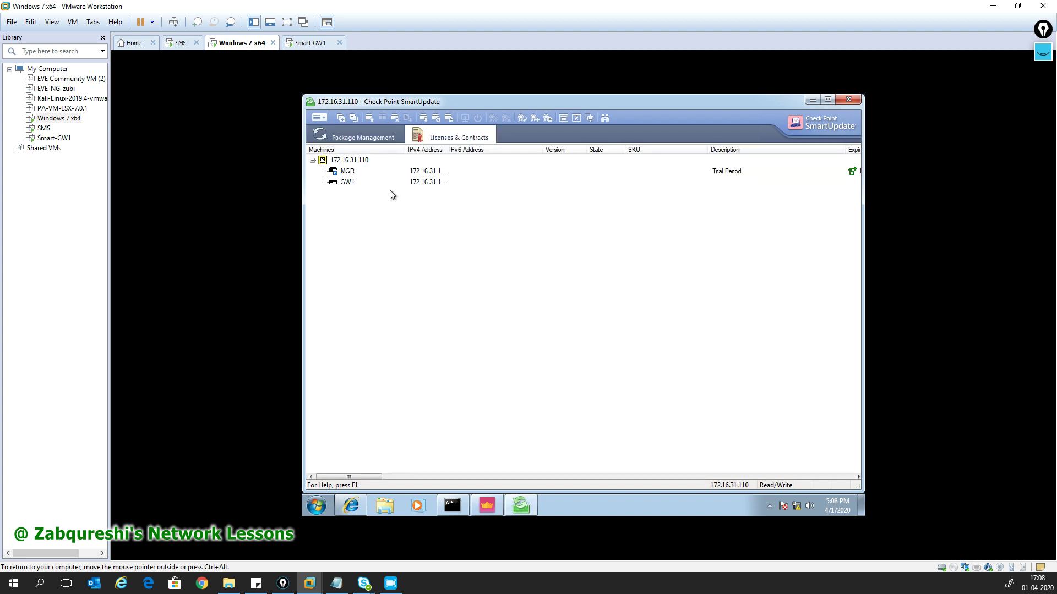
click(365, 172)
click(378, 181)
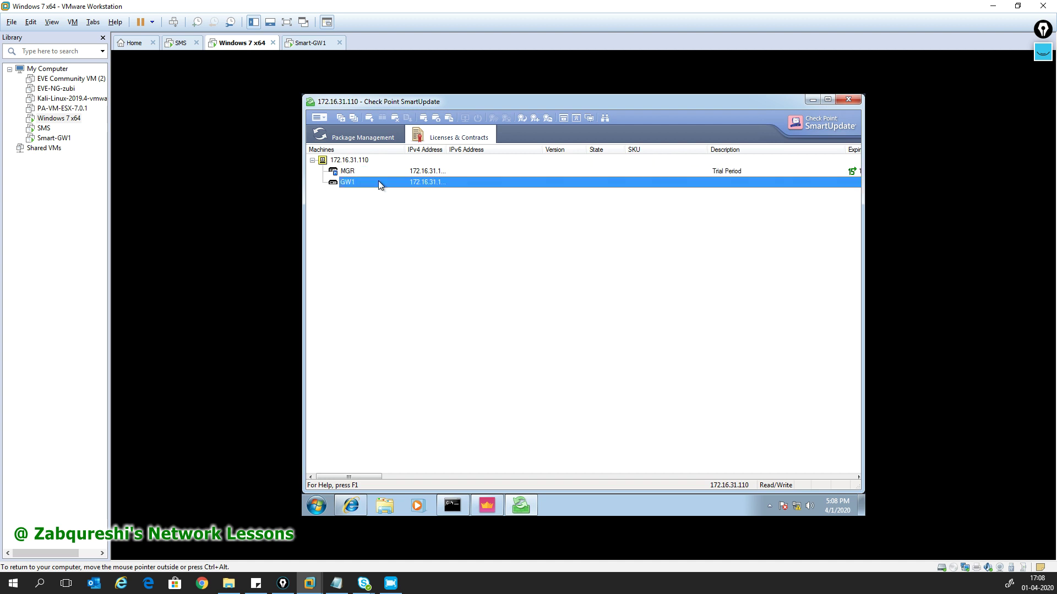
mouse_move(349, 476)
mouse_down()
mouse_move(494, 475)
mouse_move(346, 476)
mouse_up()
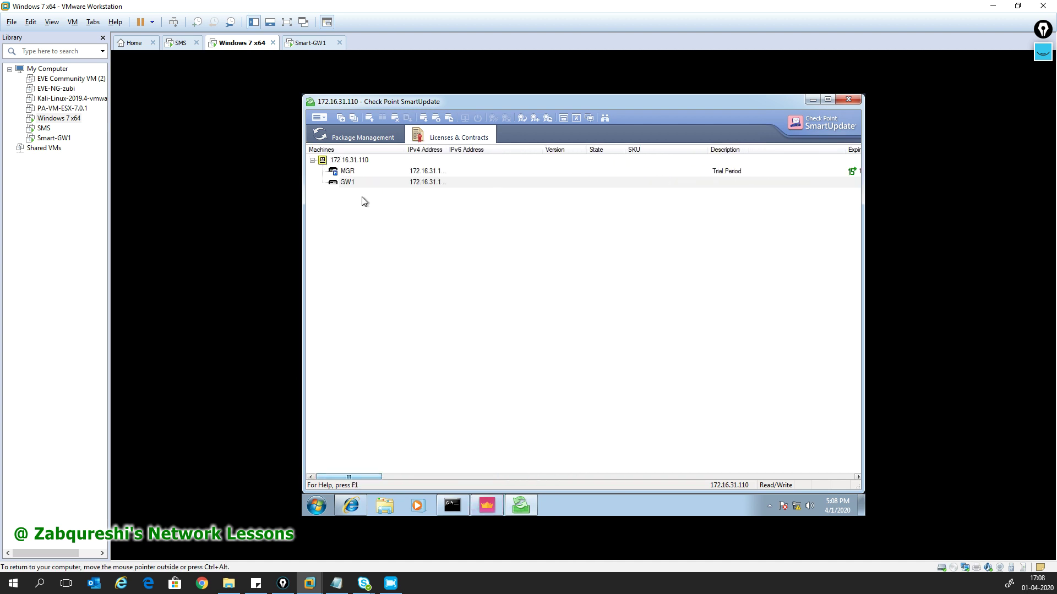
right_click(361, 179)
click(407, 187)
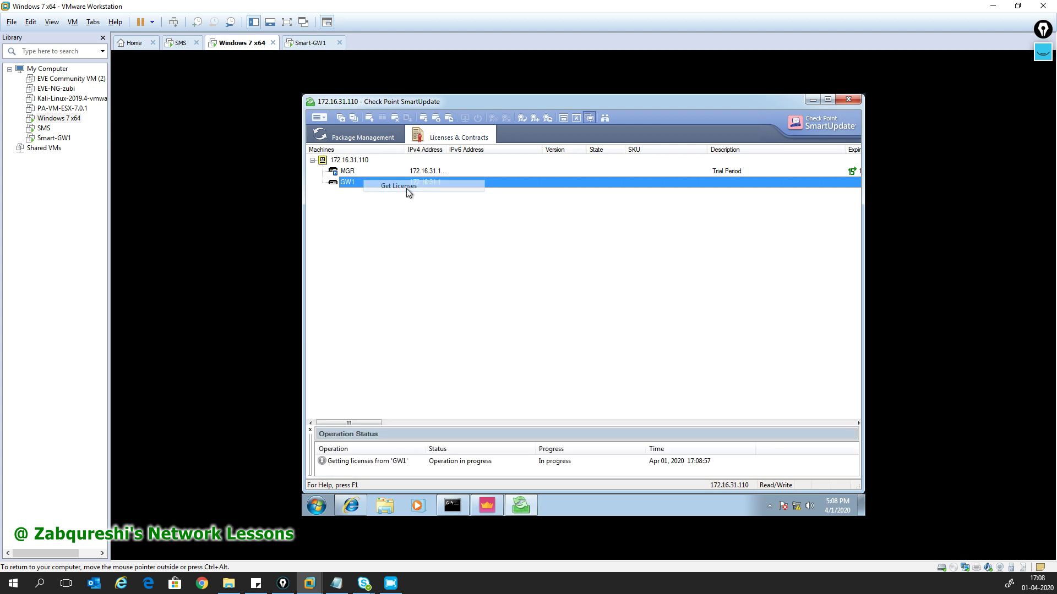
click(395, 465)
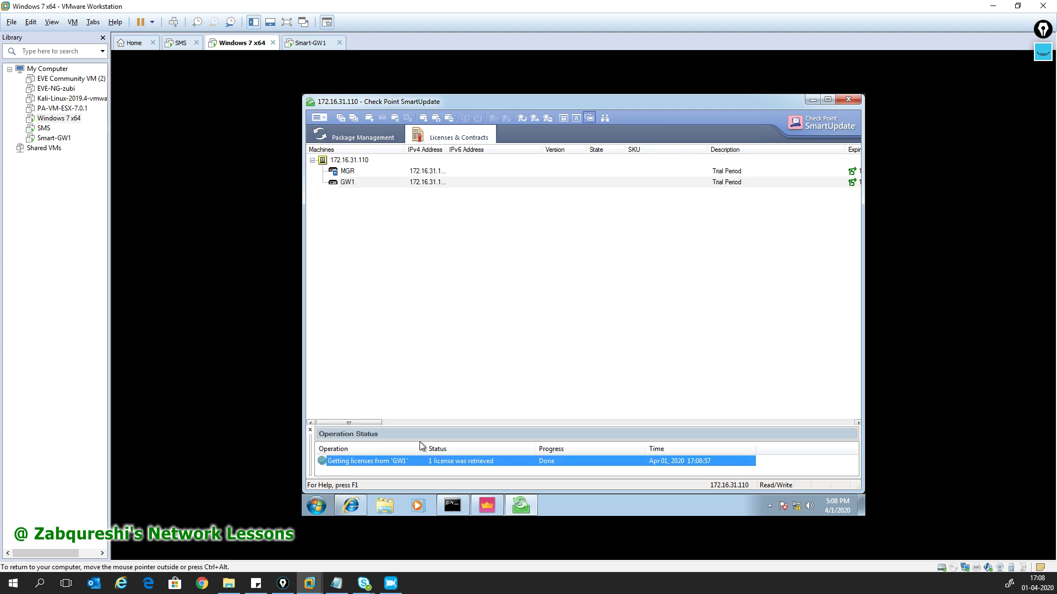
mouse_move(362, 422)
mouse_down()
mouse_move(476, 422)
mouse_move(366, 417)
mouse_up()
- Close SmartUpdate and ping 192.168.1.1 from GW1's console, which gets no replies
click(848, 99)
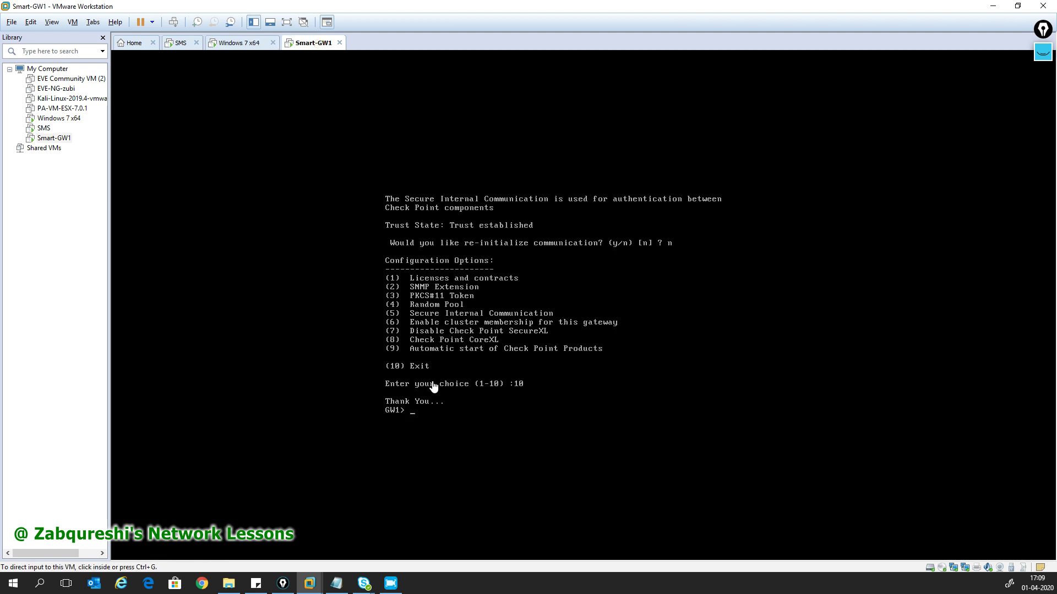
click(446, 420)
key(Return)
key(Return)
key(Return)
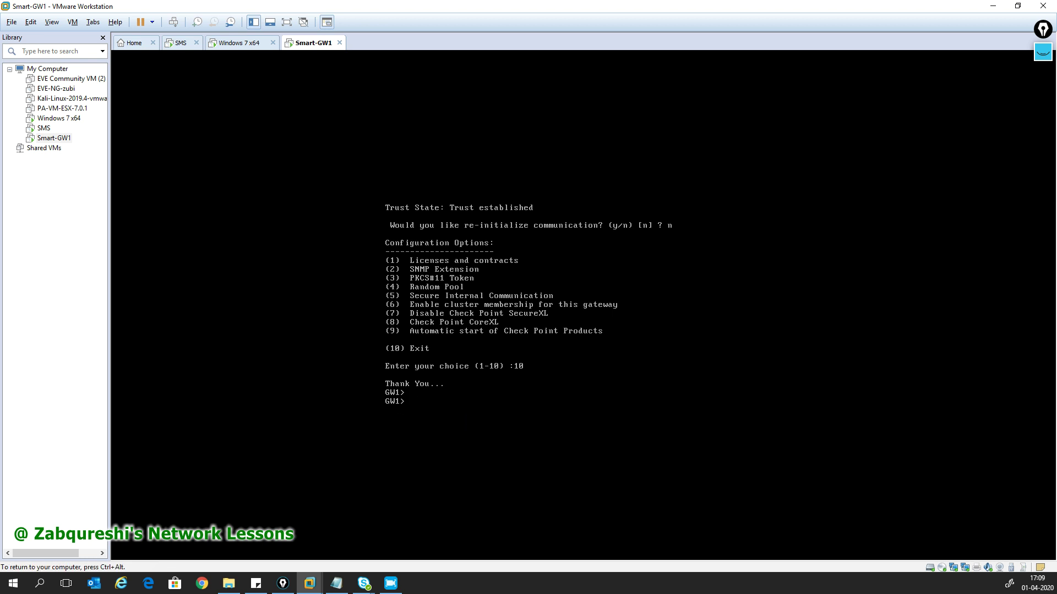
text(ping 192.168)
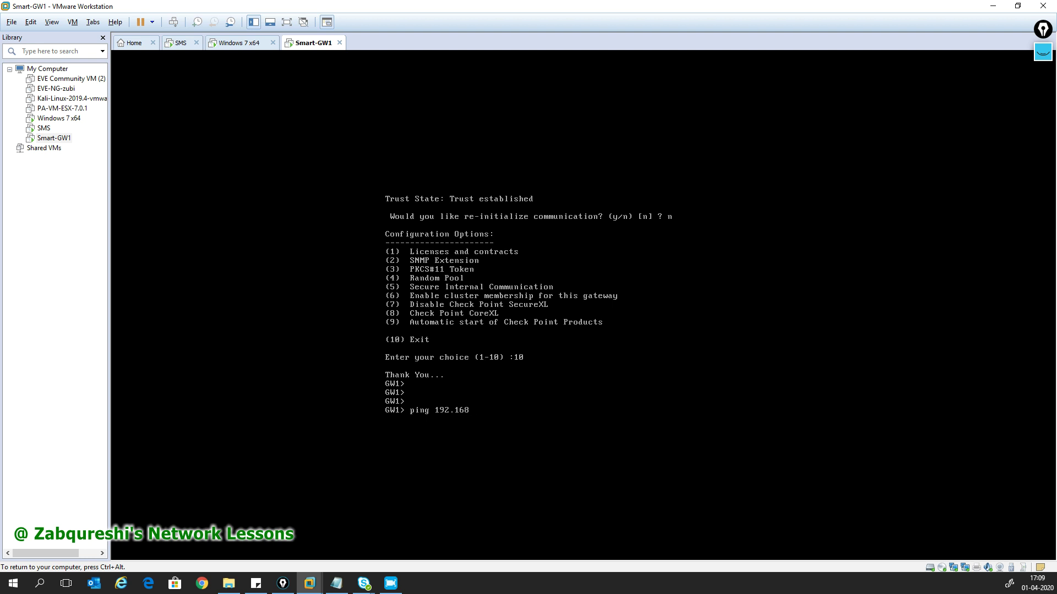
text(.1.1.)
key(Return)
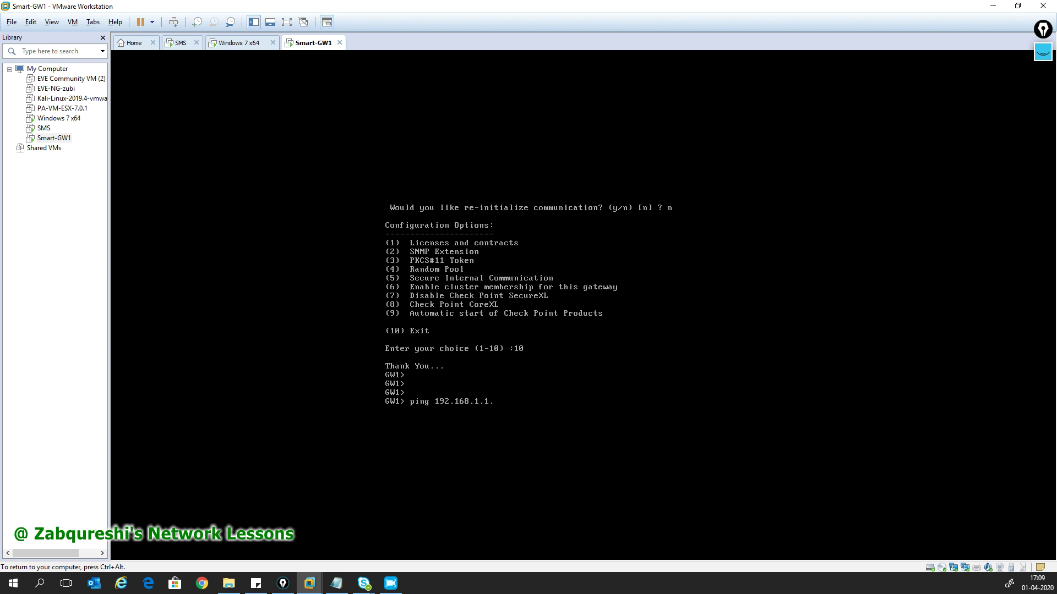
text(ping 192.168.1.1)
key(Return)
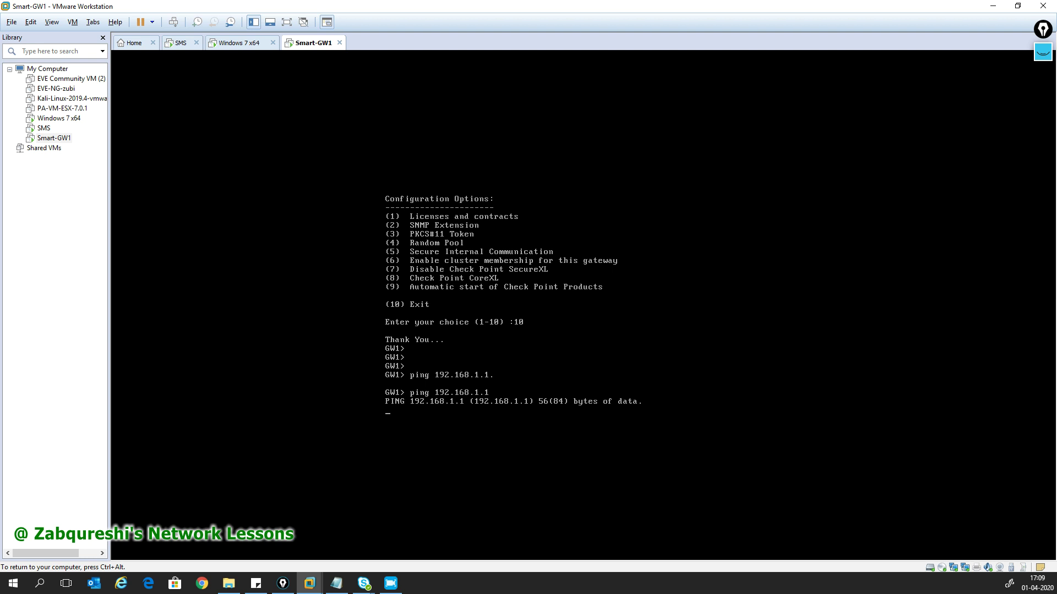
key(ctrl+c)
- Show interface eth1, confirming address 192.168.1.111/24 with link up
text(show inter)
key(Tab)
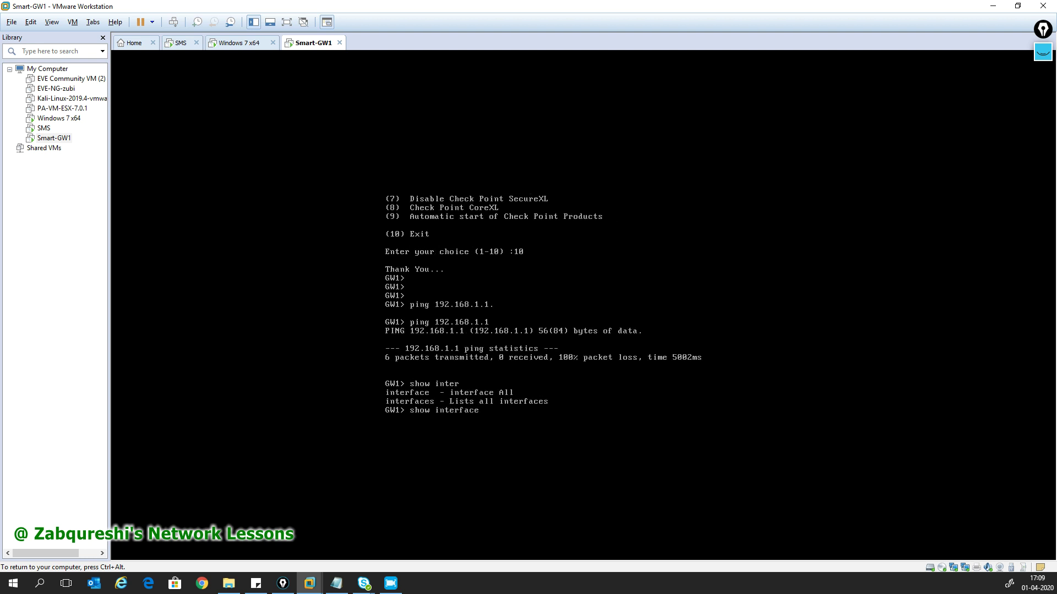
text(eth1)
key(Return)
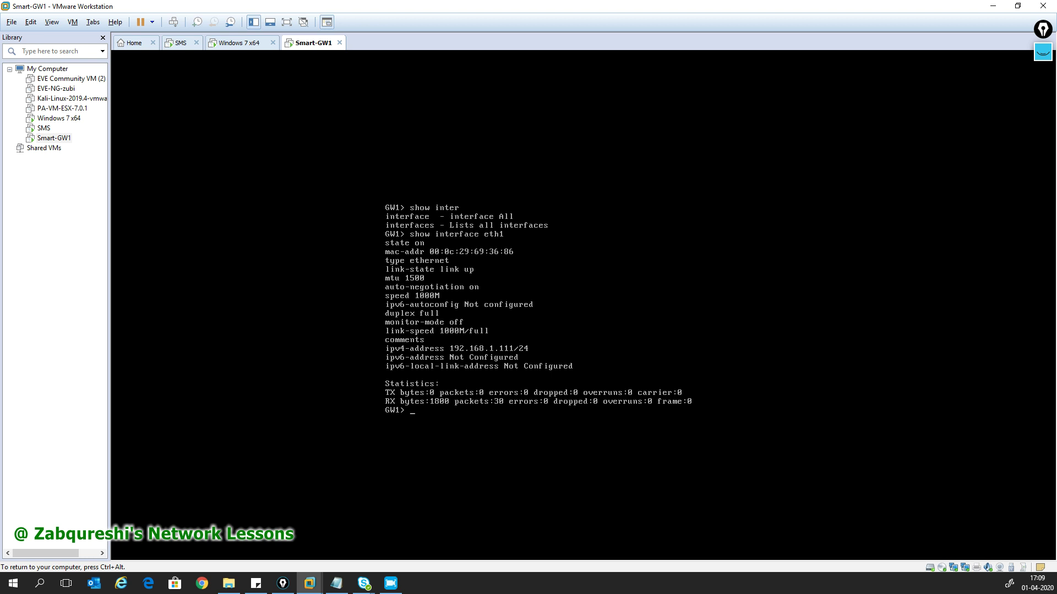
- Ping 192.168.1.111 successfully, then start pinging 192.168.1.1 again
text(ping 192.168.1.111)
key(Return)
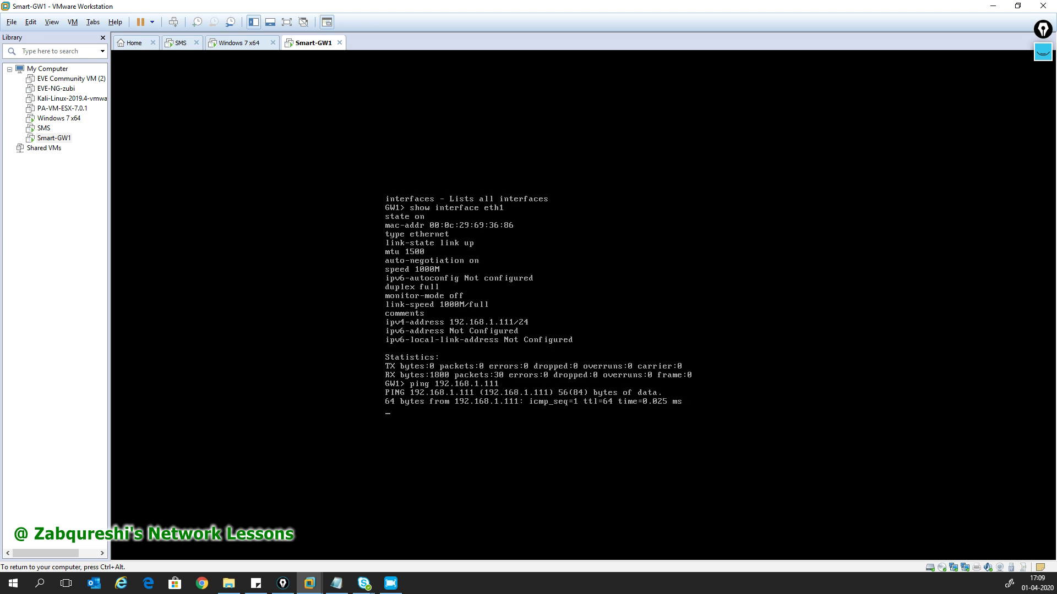
key(ctrl+c)
key(Up)
key(BackSpace)
key(Return)
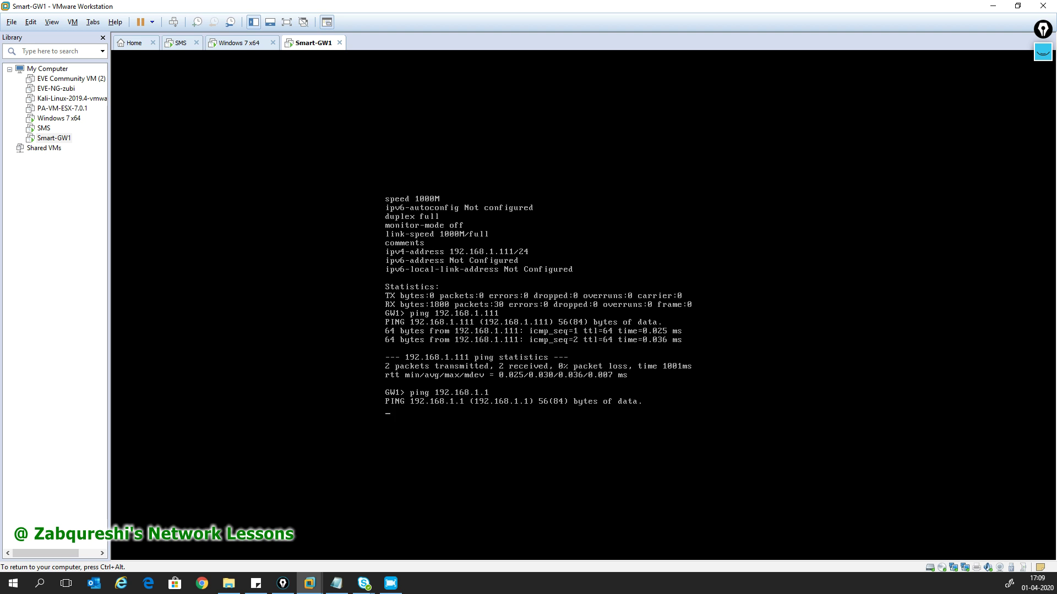
key(ctrl+alt)
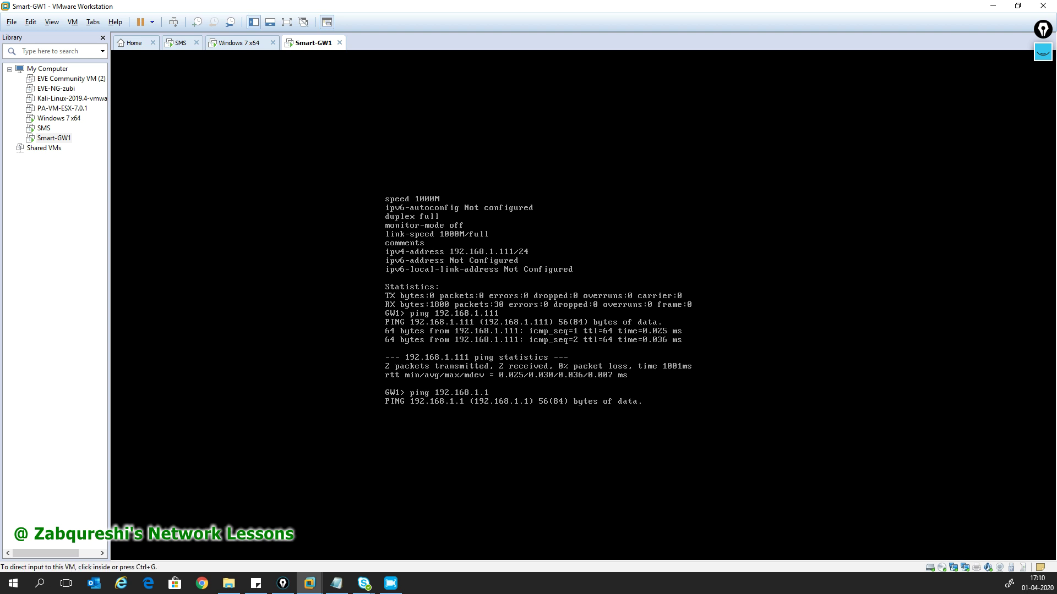
- In the Virtual Network Editor with admin rights, bridge VMnet0 to Intel Dual Band Wireless-AC 8265
click(36, 23)
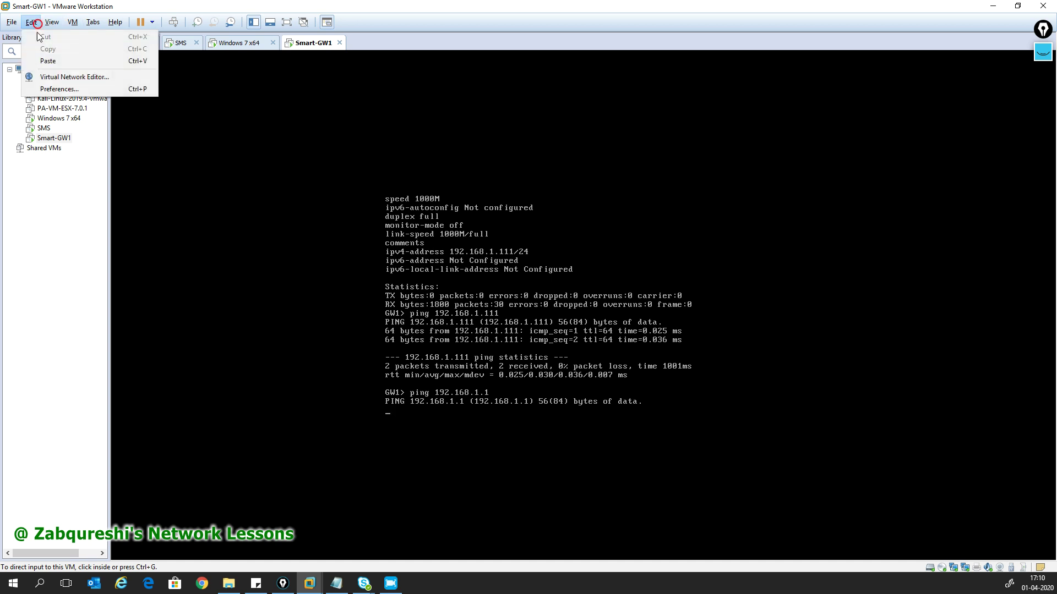
click(66, 76)
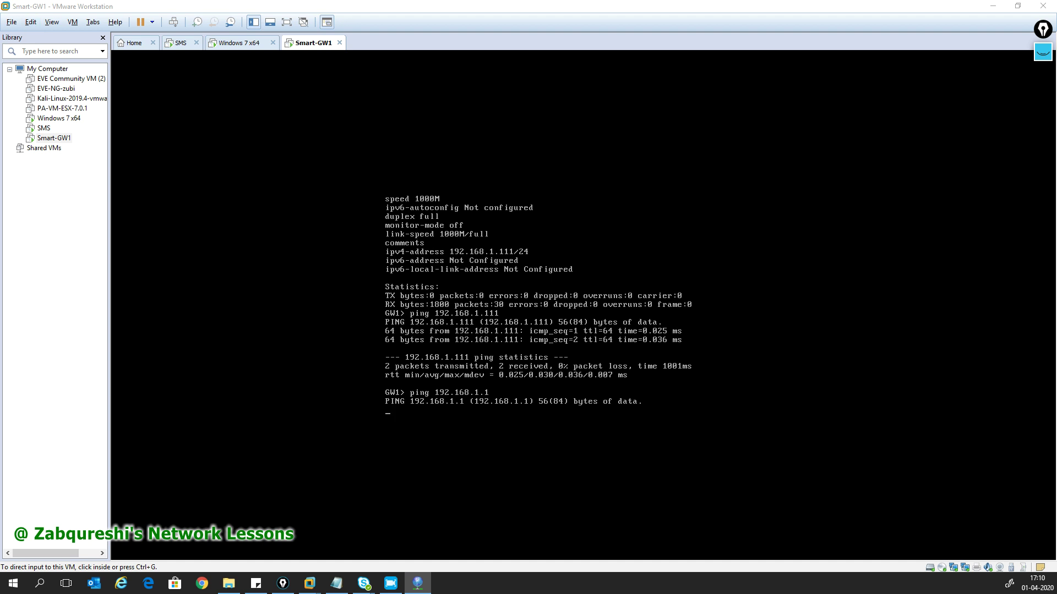
drag(356, 48, 542, 63)
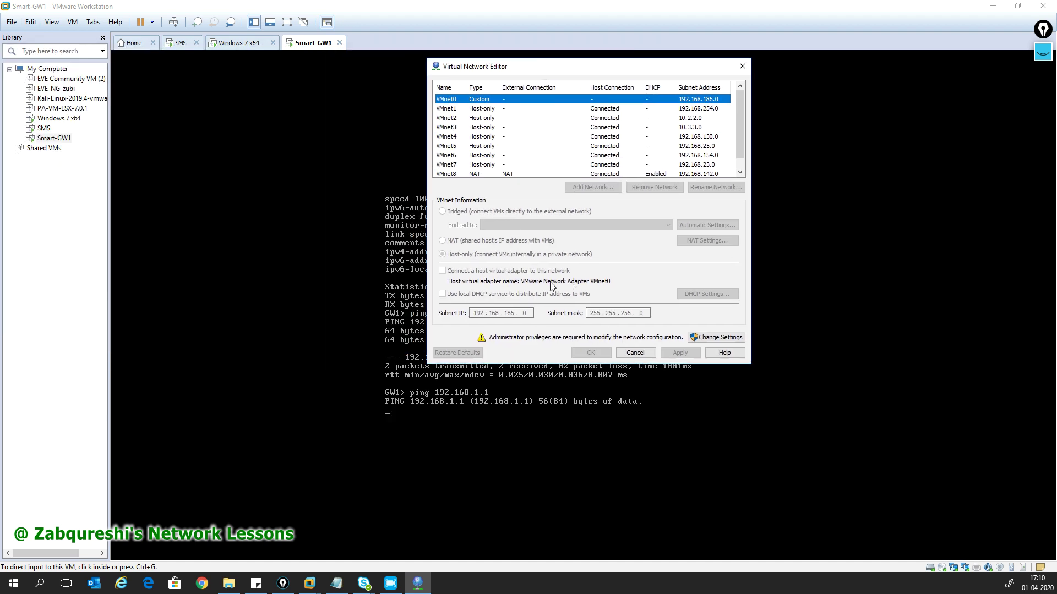
click(718, 337)
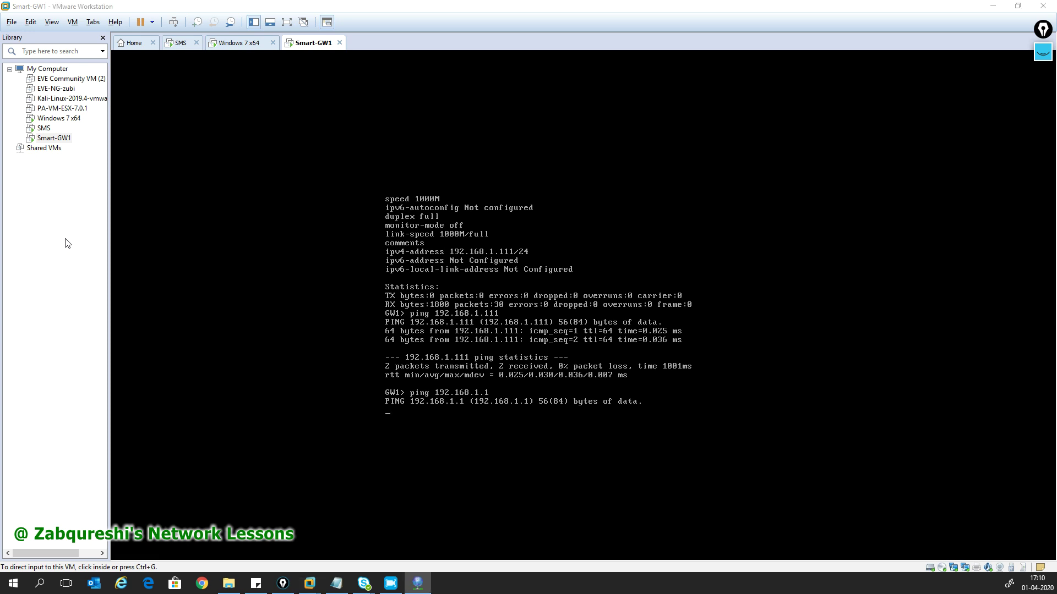
click(377, 223)
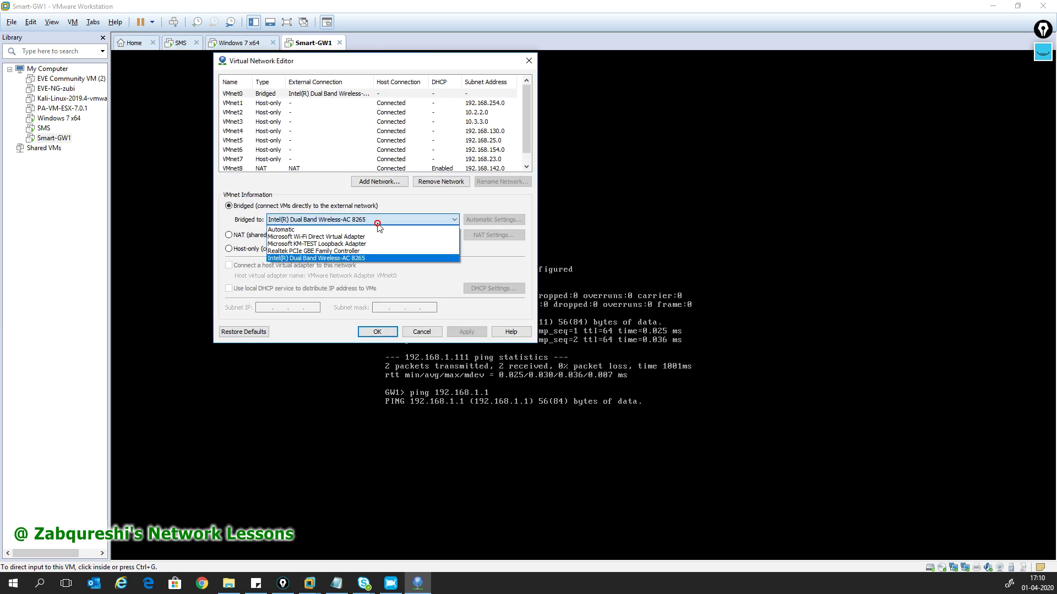
click(352, 258)
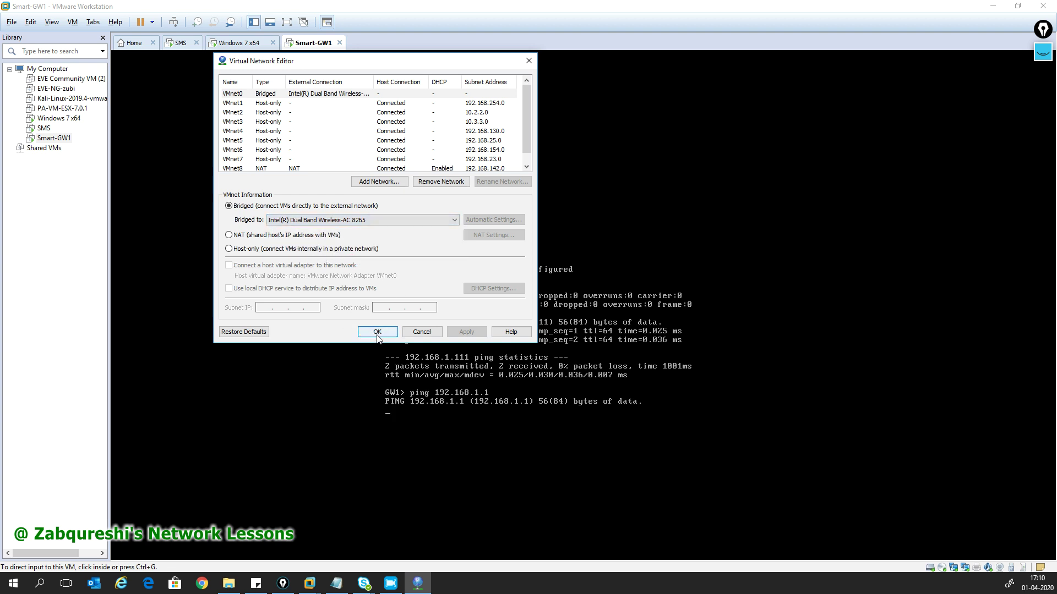
click(378, 335)
click(424, 413)
key(Return)
key(Return)
key(Return)
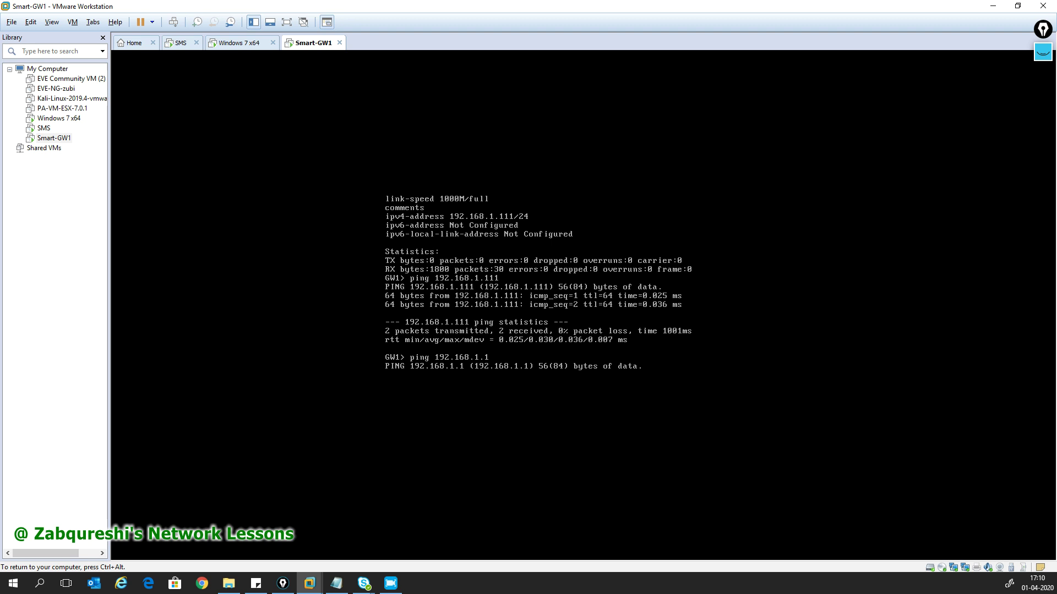
key(ctrl+c)
key(Return)
key(Return)
key(Return)
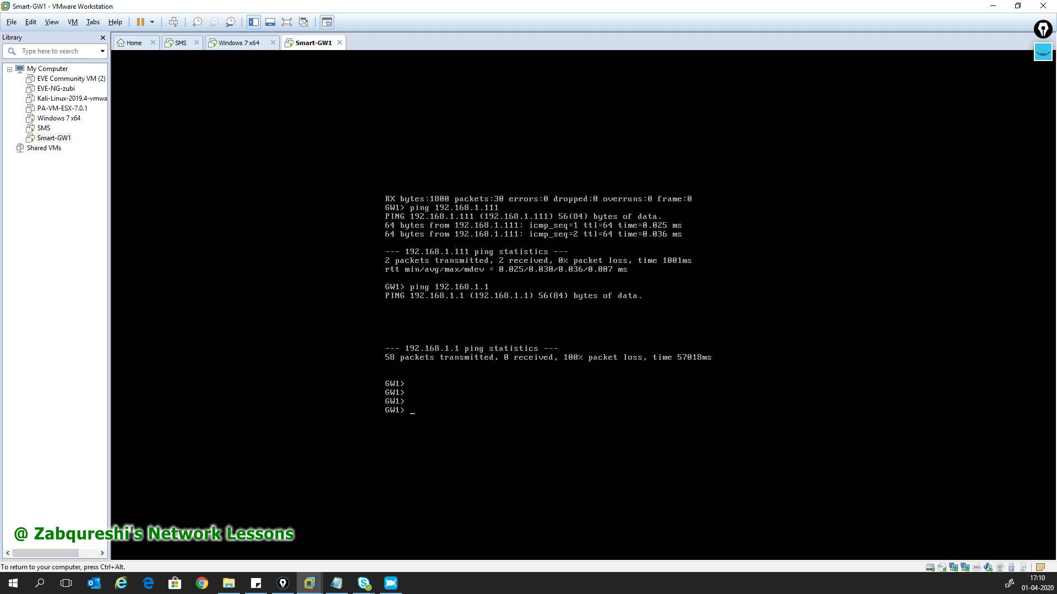
key(Return)
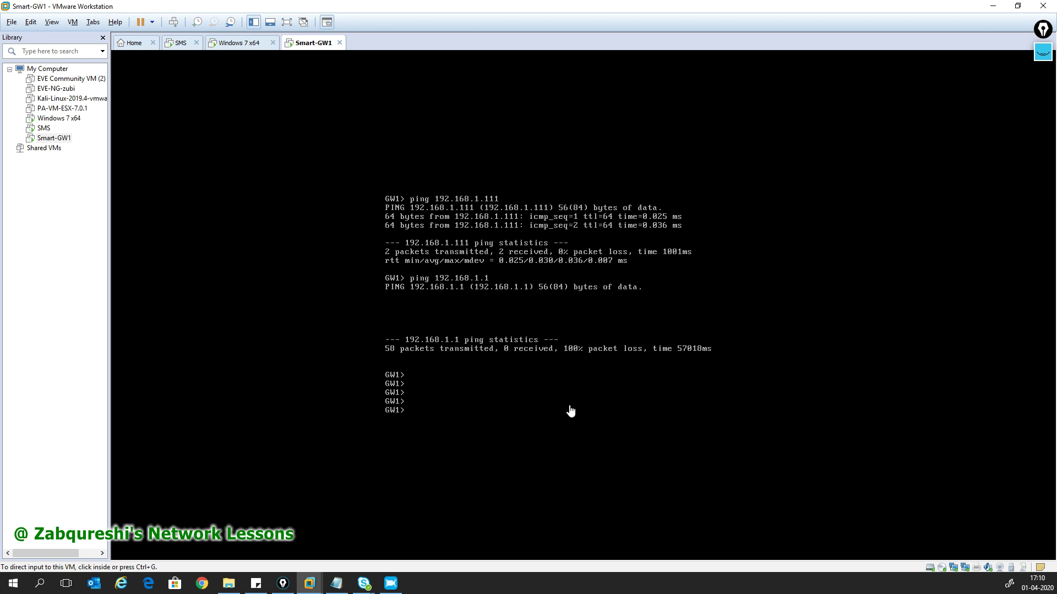
text(ping )
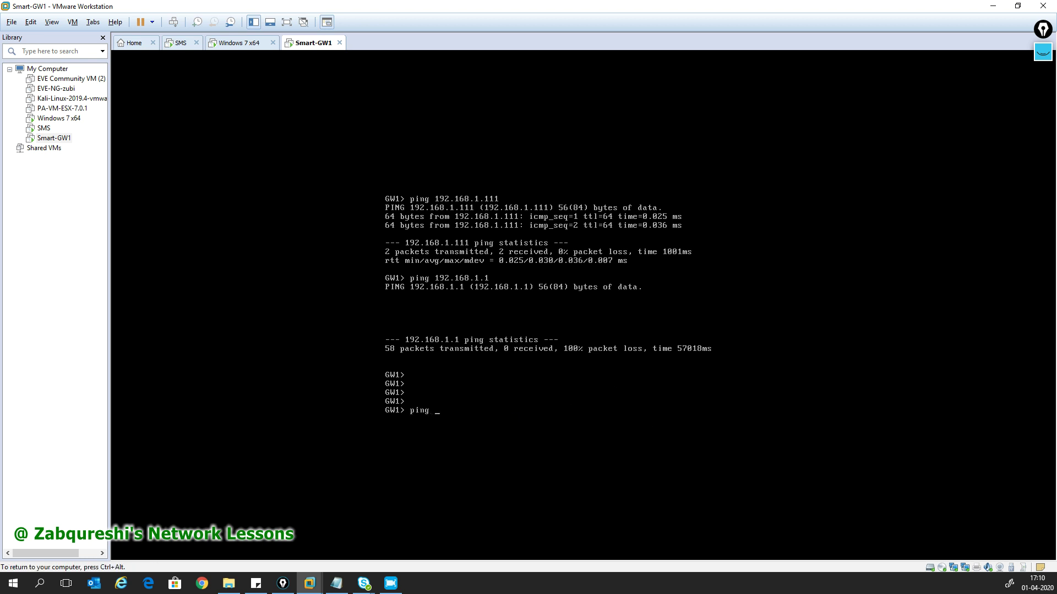
text(www.google.com)
key(Return)
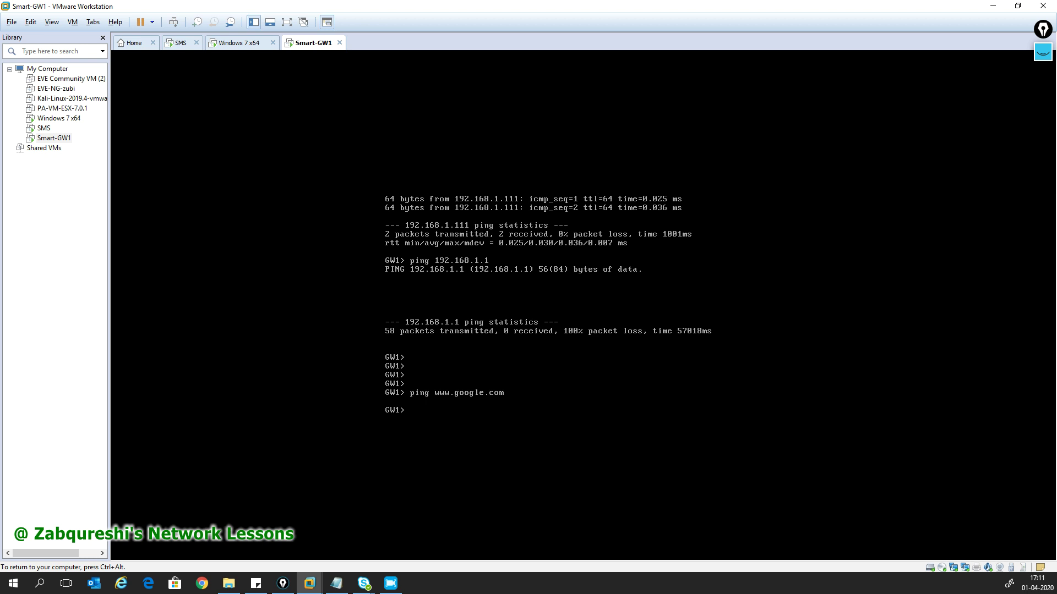
- Browse the ping command's completions and the CLI help text
text(pin)
key(Tab)
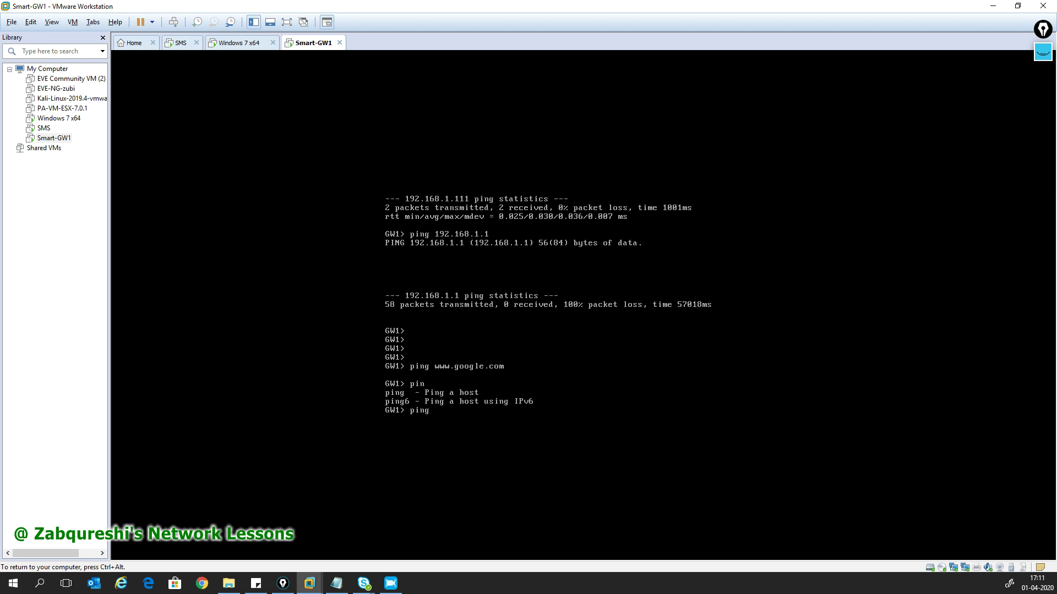
text(so)
key(Tab)
key(BackSpace)
key(Tab)
key(BackSpace)
key(Tab)
key(Tab)
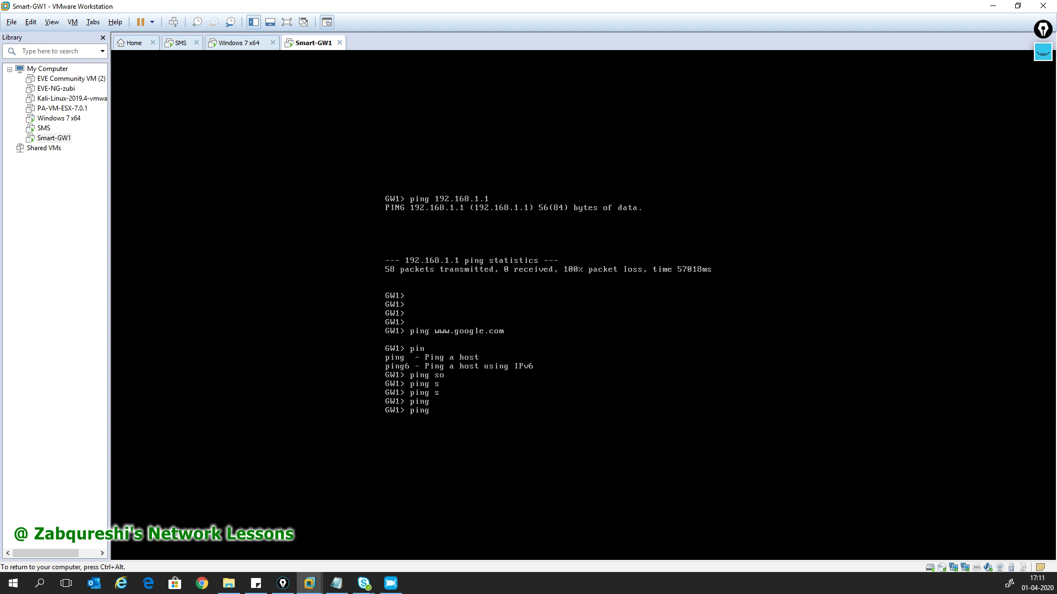
key(Tab)
key(Tab)
key(Tab)
key(Tab)
key(Tab)
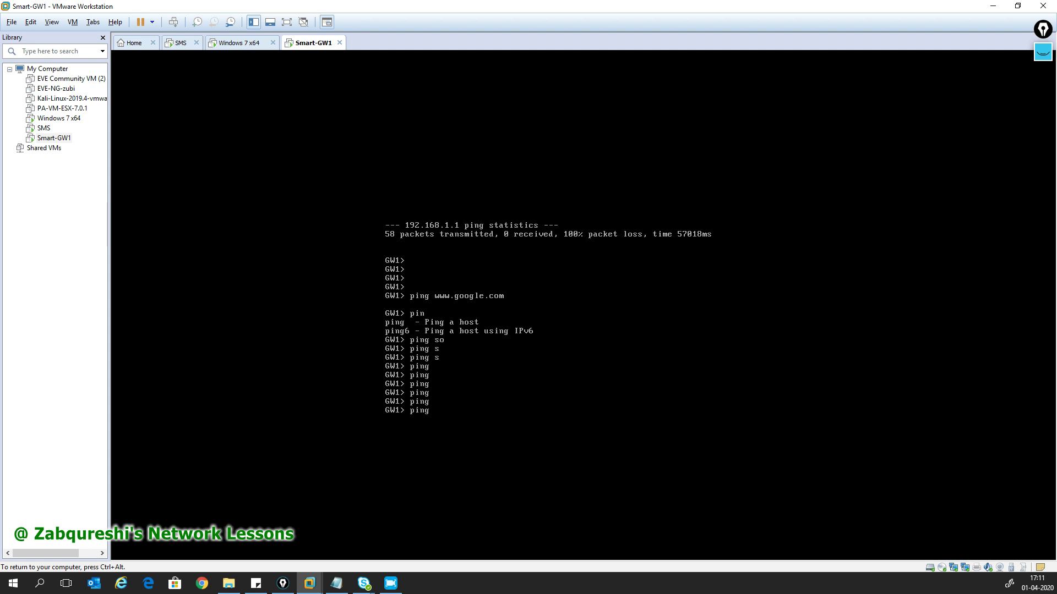
key(BackSpace)
key(BackSpace)
key(BackSpace)
key(BackSpace)
key(BackSpace)
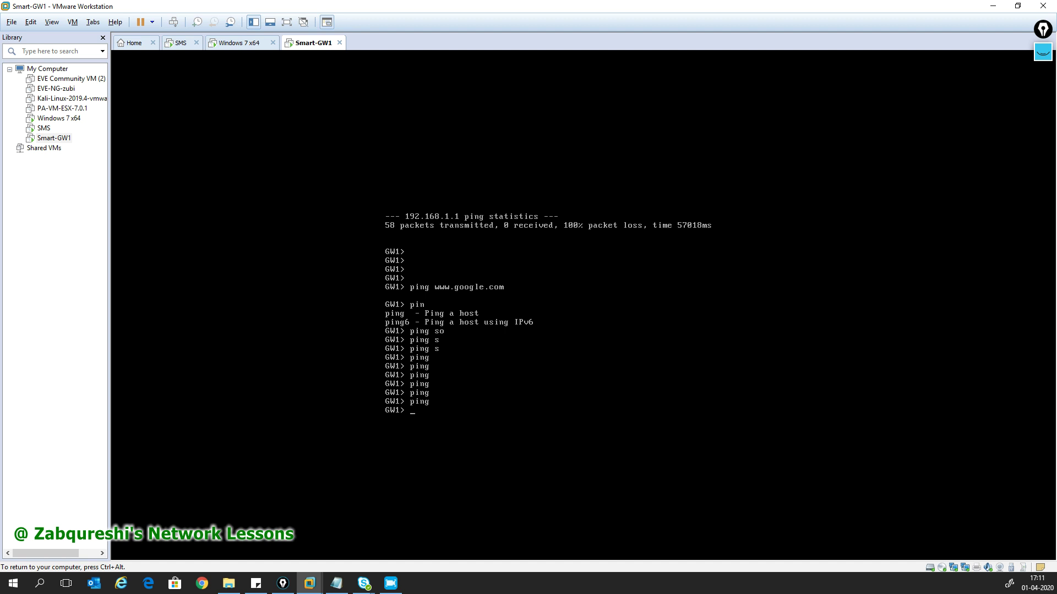
key(question)
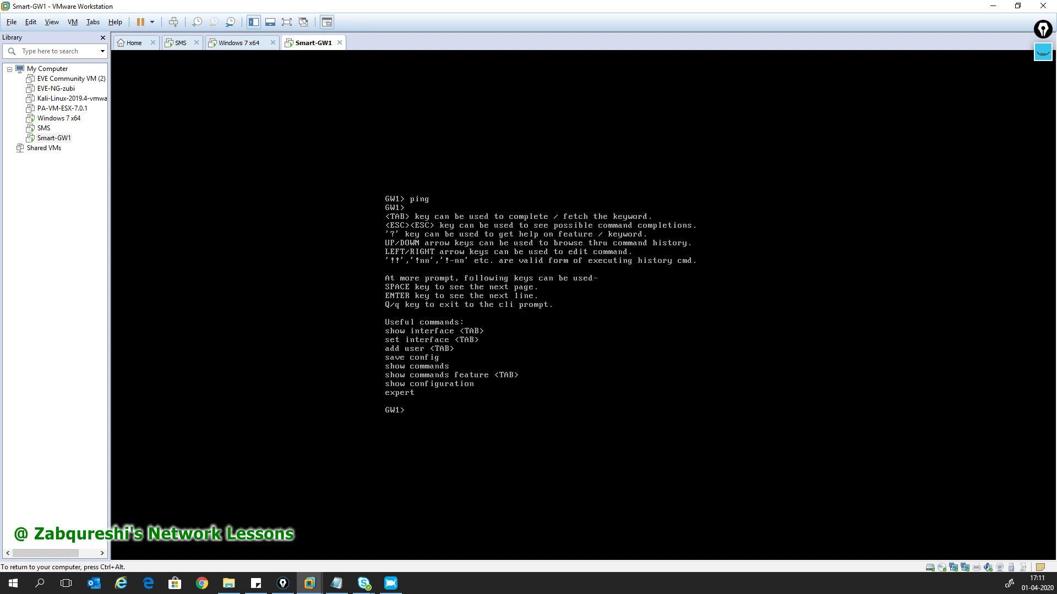
- Run a fresh ping to 192.168.1.1 and release the VM console
text(ping 192.168.1.1)
key(Return)
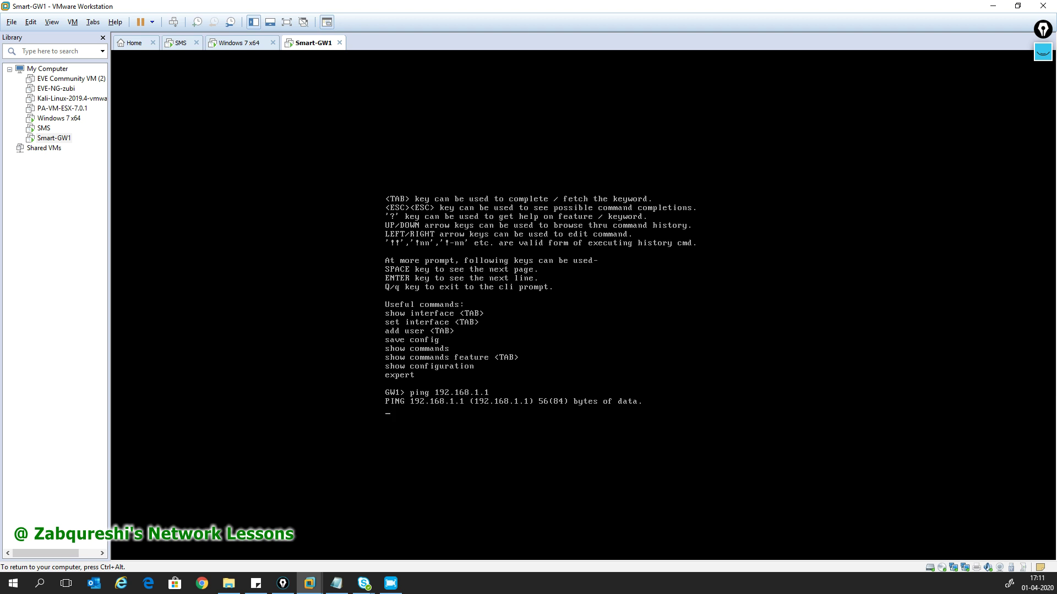
key(Return)
key(ctrl+alt)
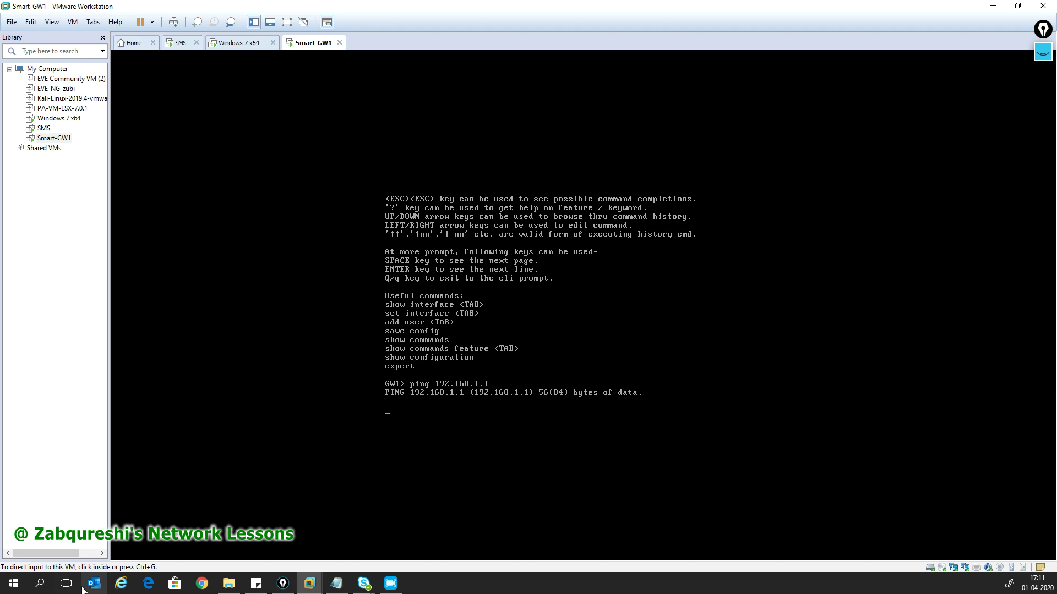
- Open the host's Windows Start menu and scroll to find Command Prompt
click(16, 587)
click(14, 585)
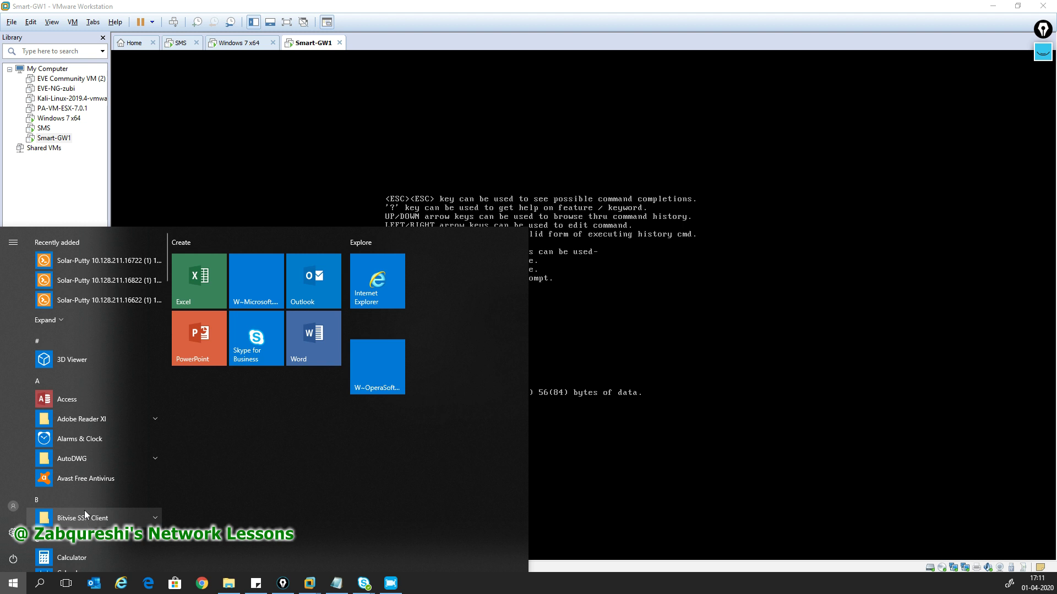
scroll(110, 509, down, 5)
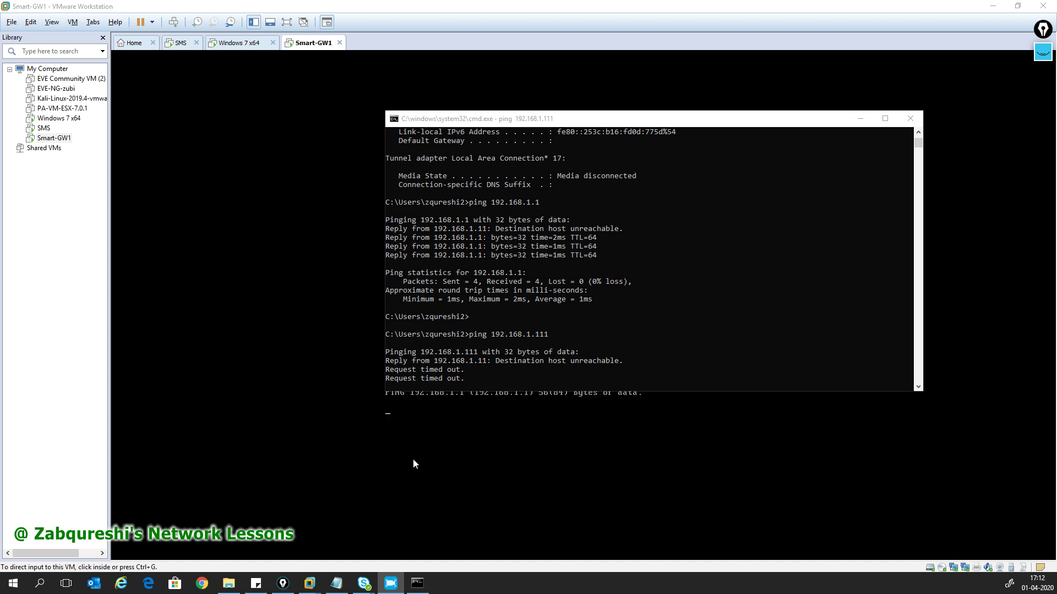
- On the Windows 7 VM, enable 'Accept ICMP requests' in Global Properties and start policy installation
click(231, 46)
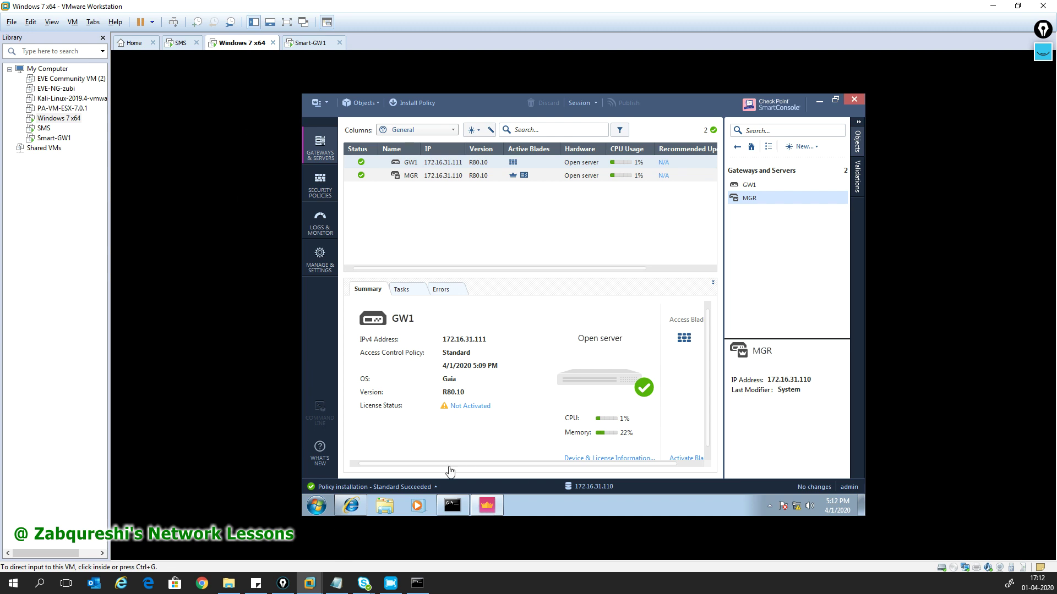
click(317, 104)
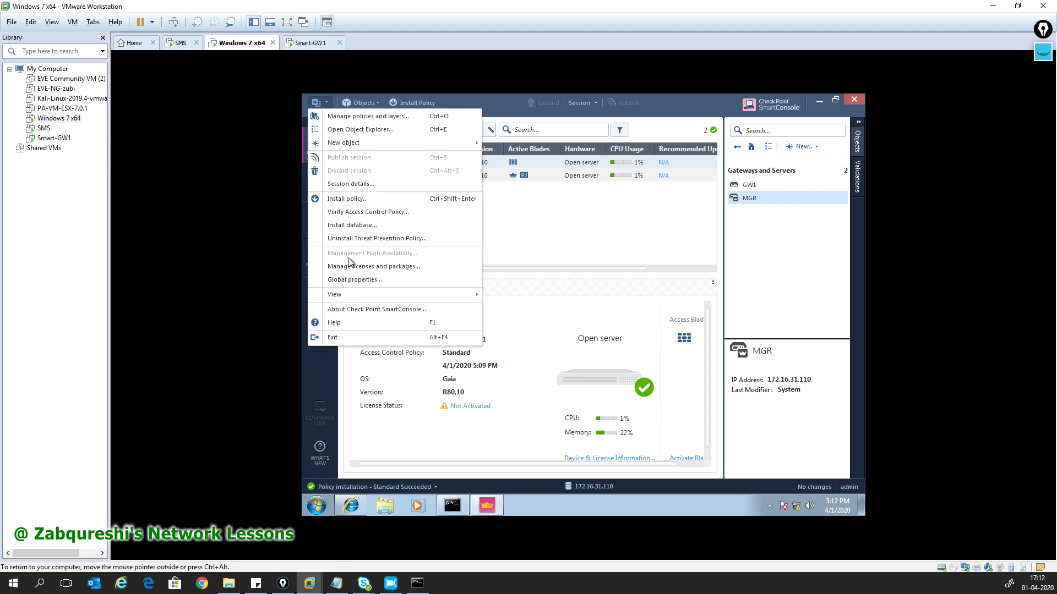
click(350, 279)
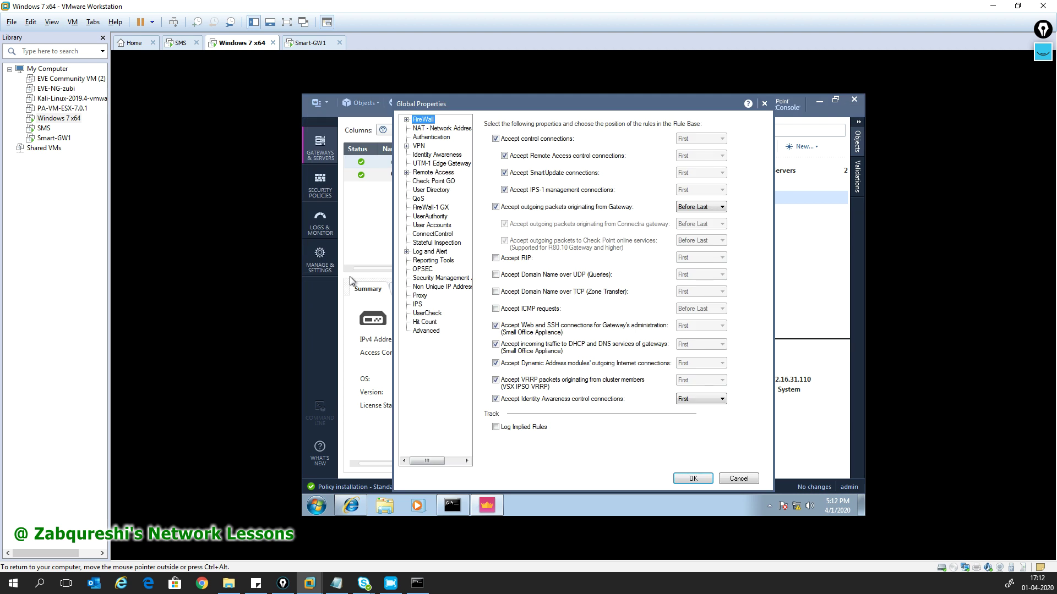
click(496, 309)
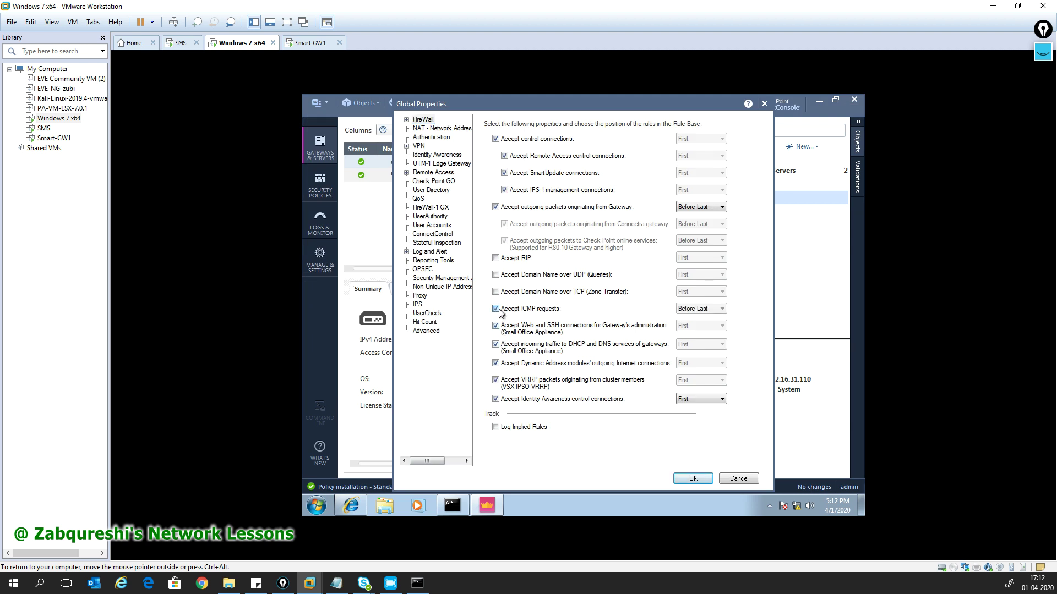
click(688, 479)
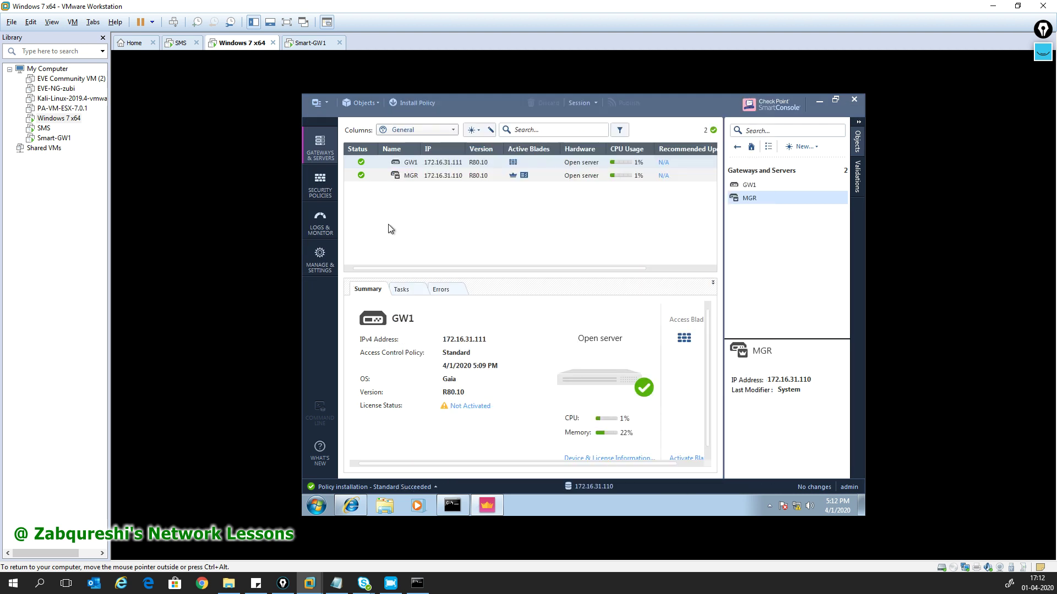
click(404, 105)
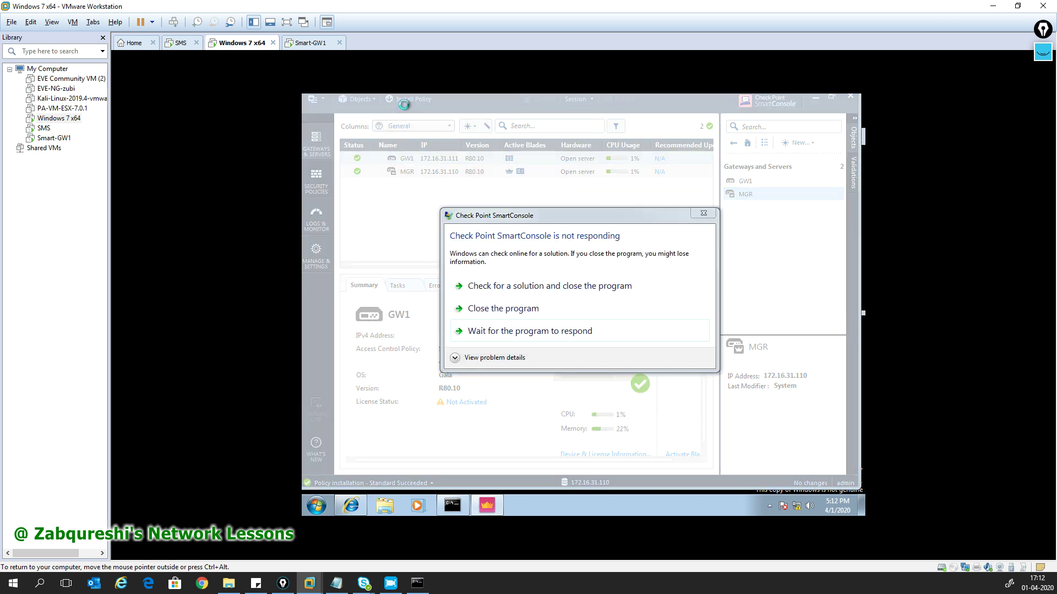
- Wait out the not-responding notice, then publish the ICMP change and install it
click(531, 332)
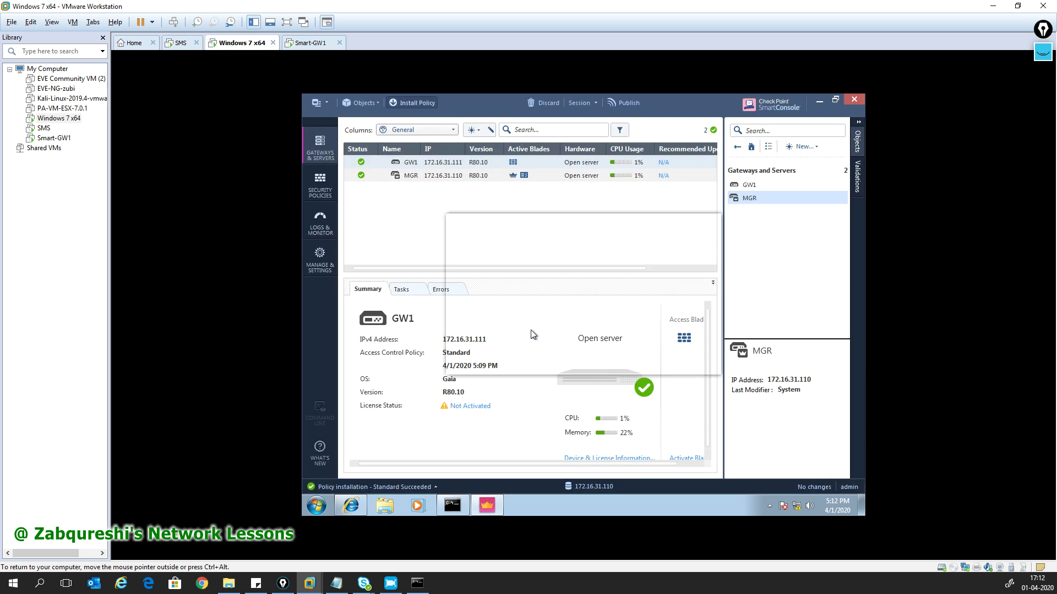
click(618, 359)
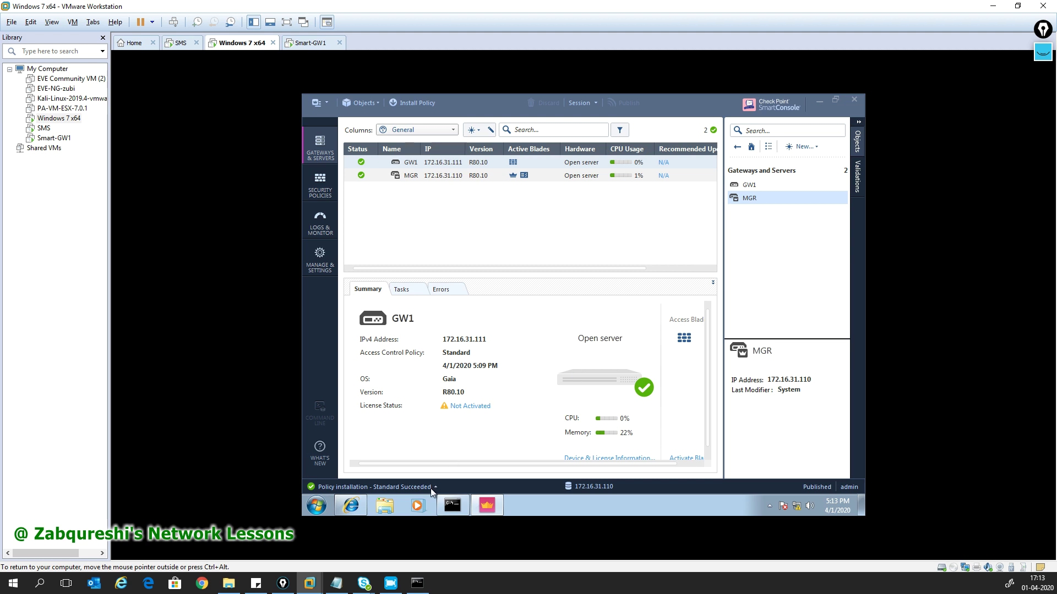
- Install the Standard policy on GW1 and dismiss Recent Tasks once it reports success
key(ctrl+shift+Return)
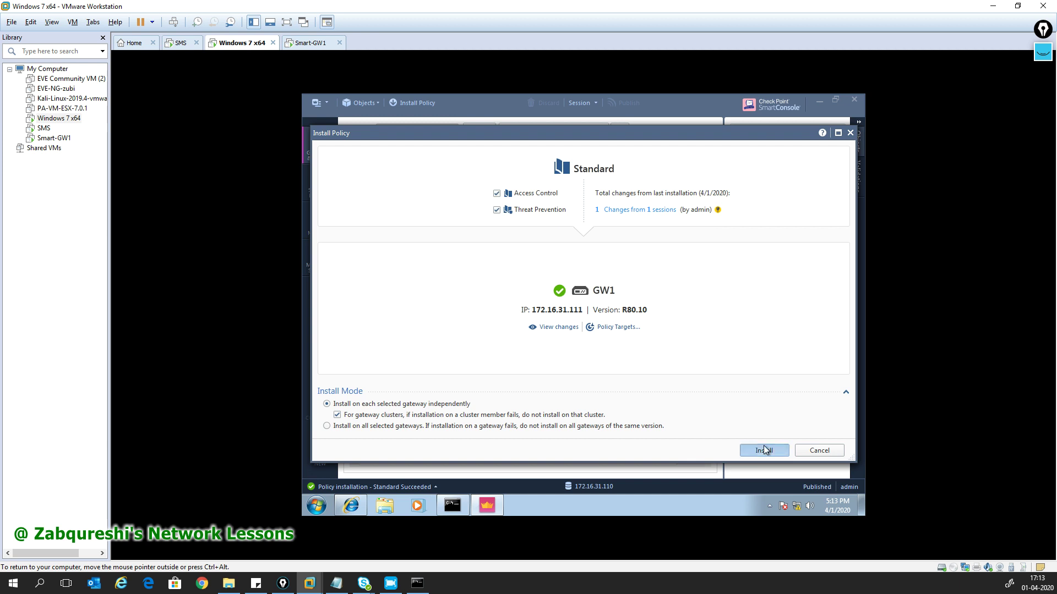
click(765, 450)
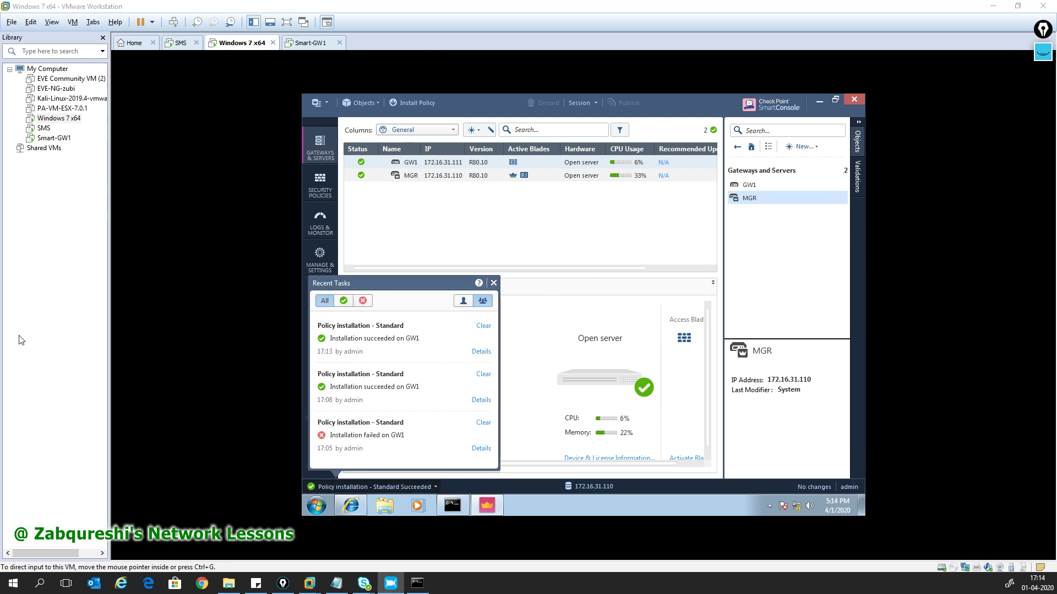
click(494, 283)
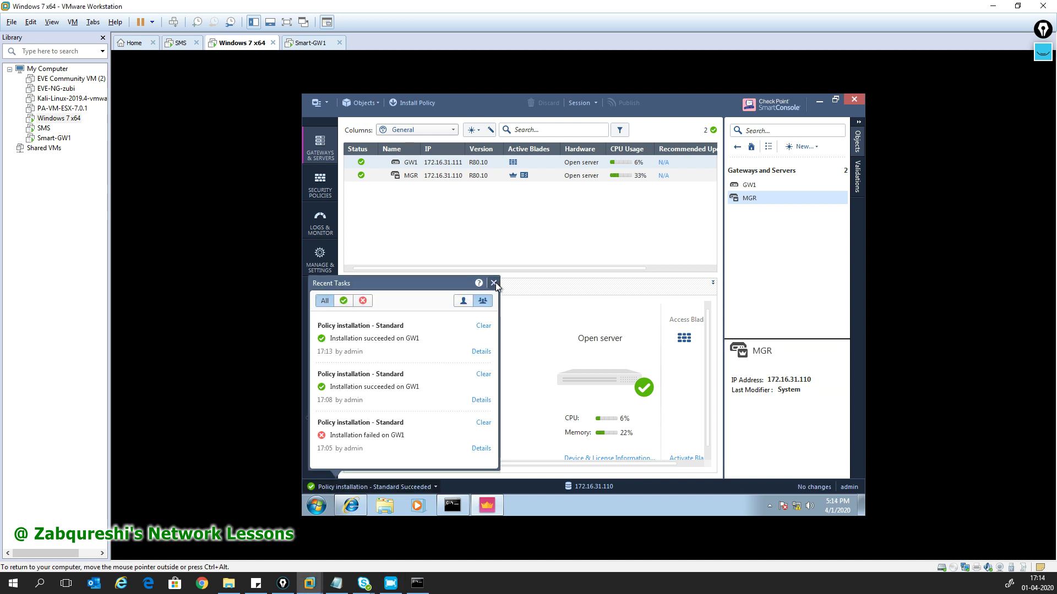
- Re-run ping 192.168.1.111 in Command Prompt, getting 3 of 3 replies, then return to Smart-GW1
click(417, 584)
click(516, 370)
key(Escape)
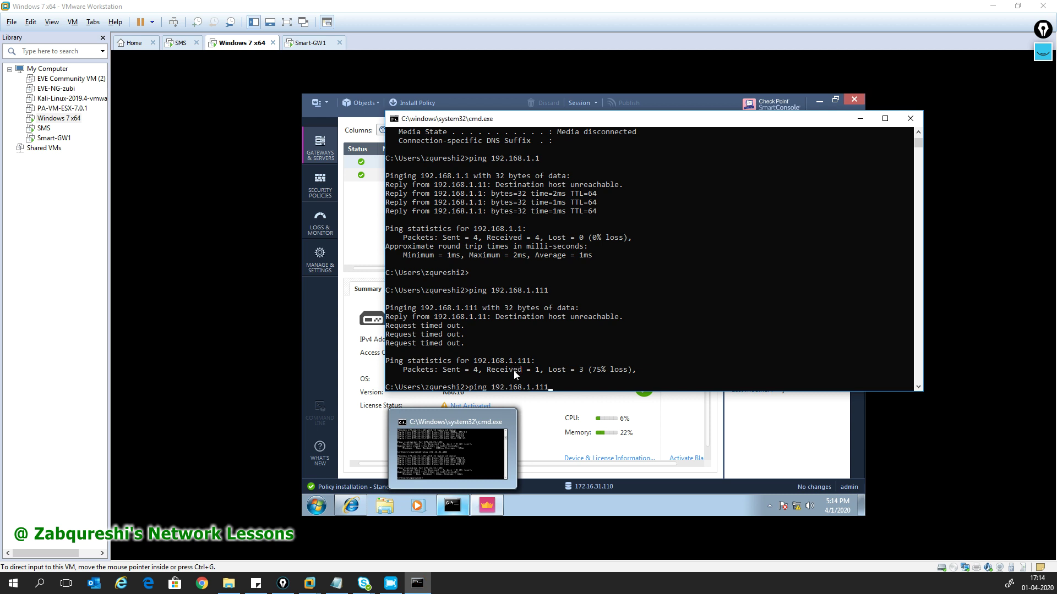
key(Up)
key(Return)
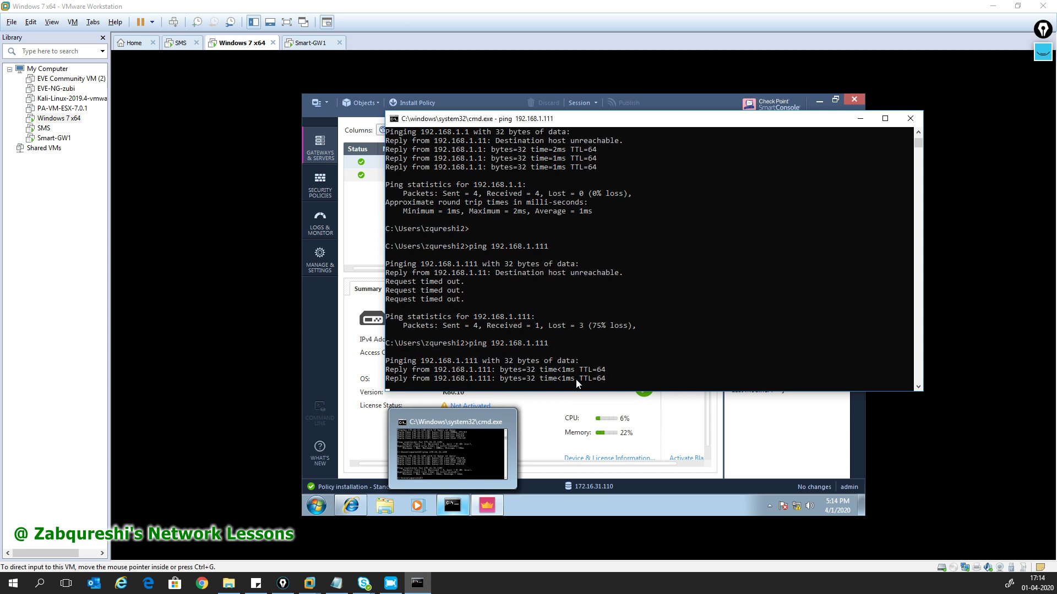
click(455, 511)
click(311, 43)
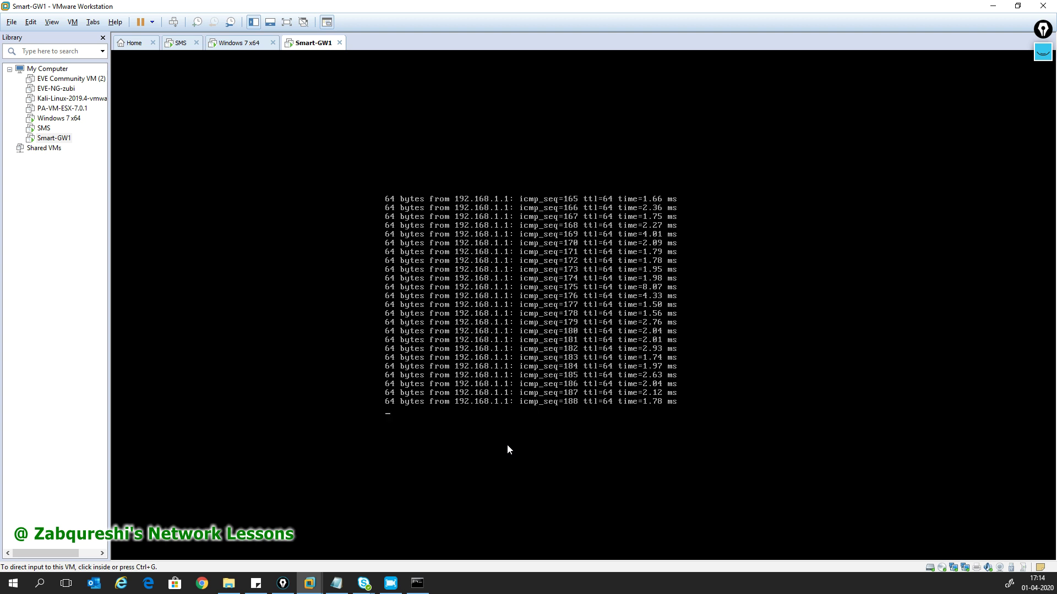
click(512, 415)
text(ccc)
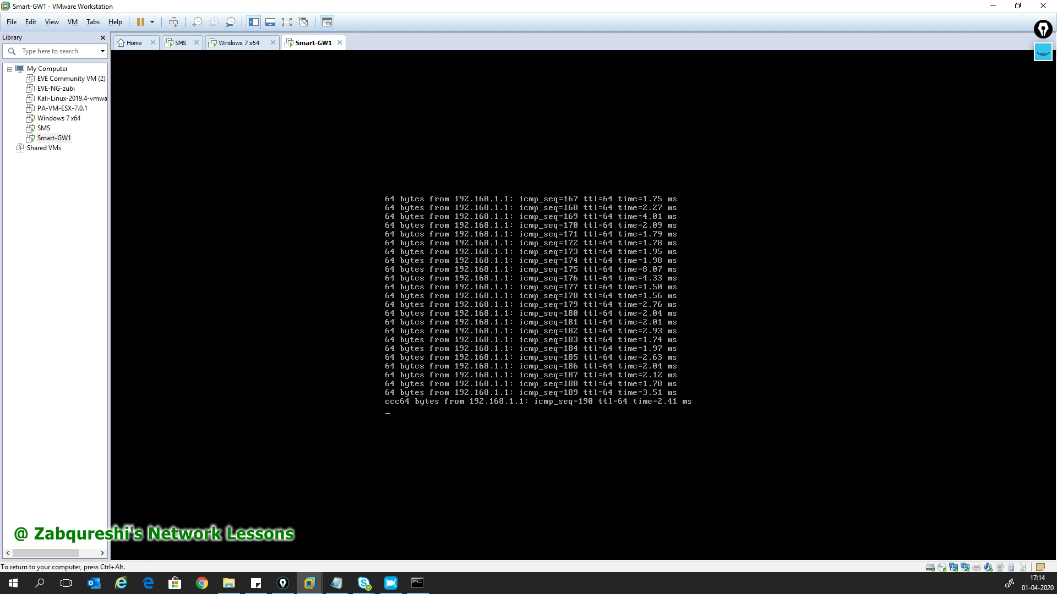
key(ctrl+c)
key(Return)
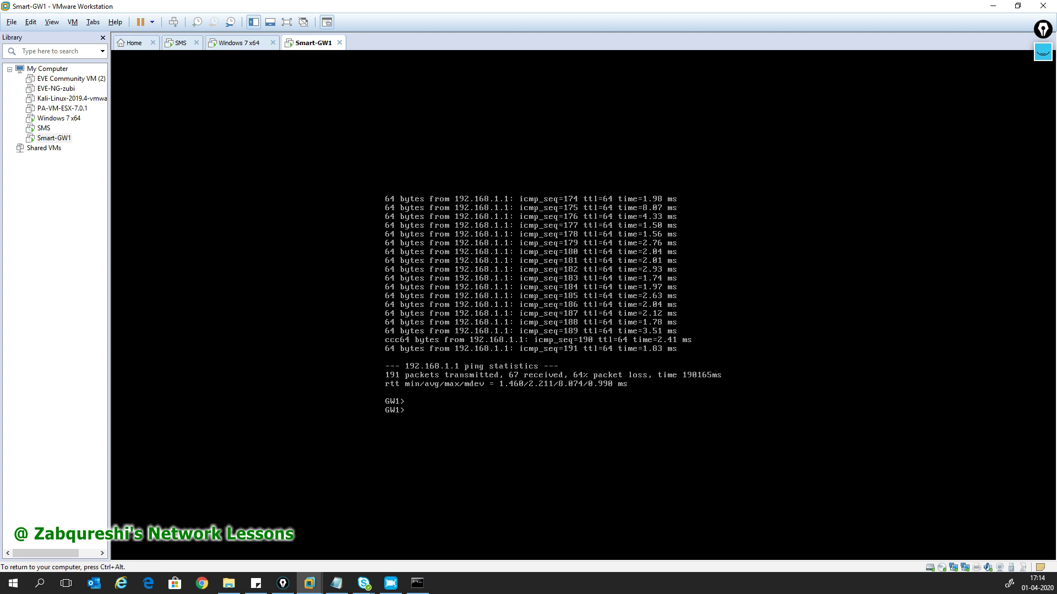
text(ping www.google.com)
key(Up)
key(Down)
key(Return)
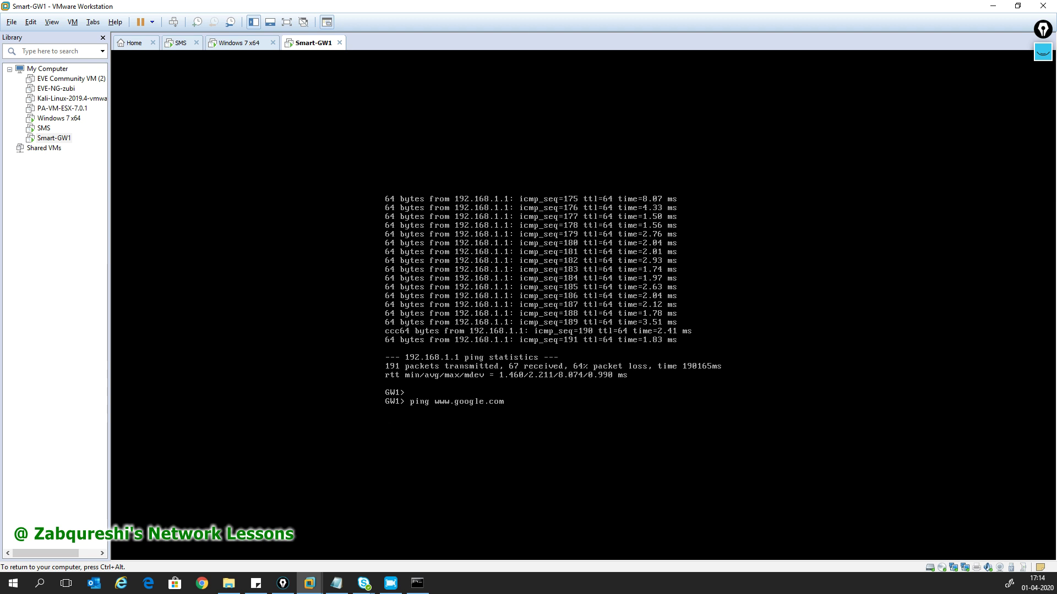
key(ctrl+c)
- Ping 192.168.1.1 again from GW1, receiving two replies
key(Up)
key(Up)
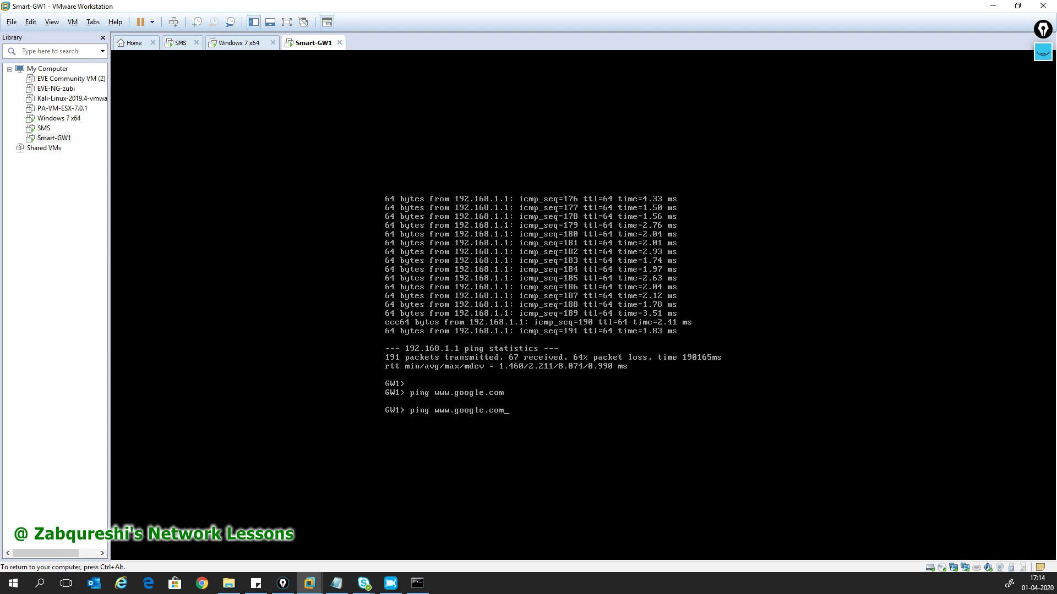
key(Return)
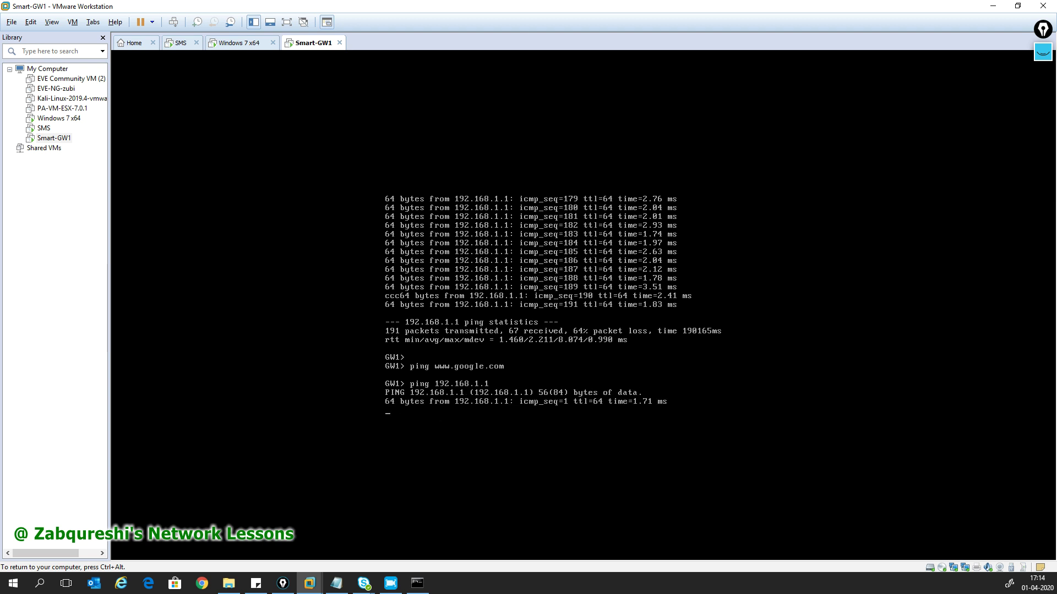
key(ctrl+c)
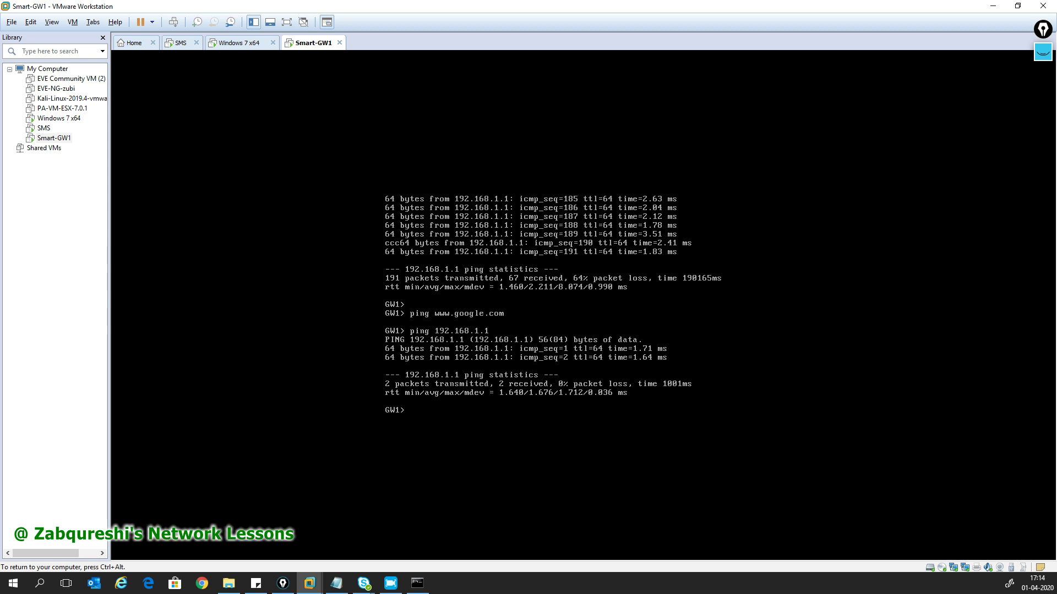
key(Return)
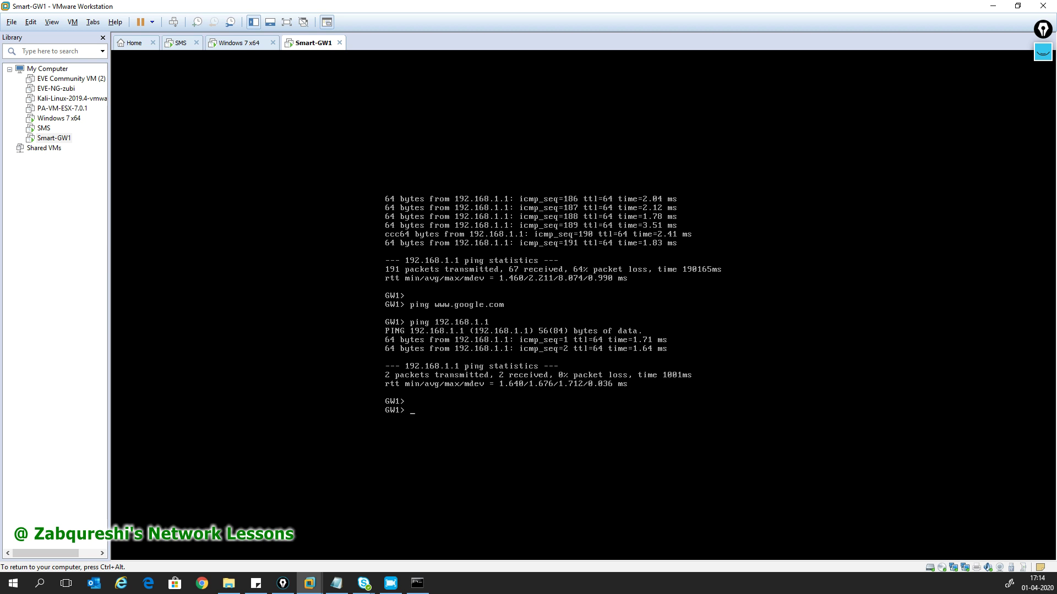
- Ping 8.8.8.8 from GW1, getting 2 of 2 replies with 0% loss
text(ping 8.8.8.8)
key(Return)
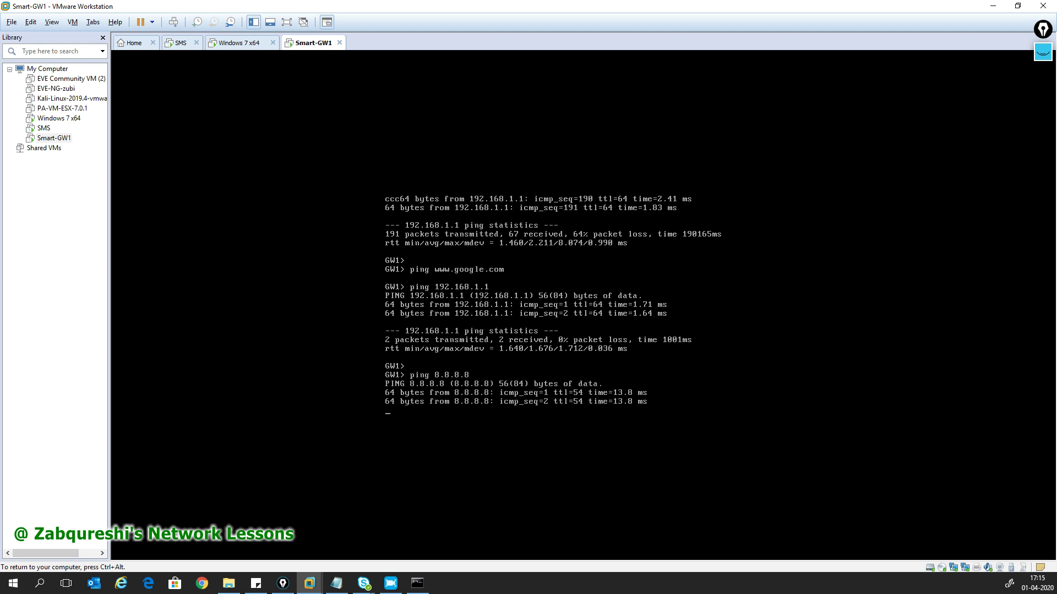
key(ctrl+c)
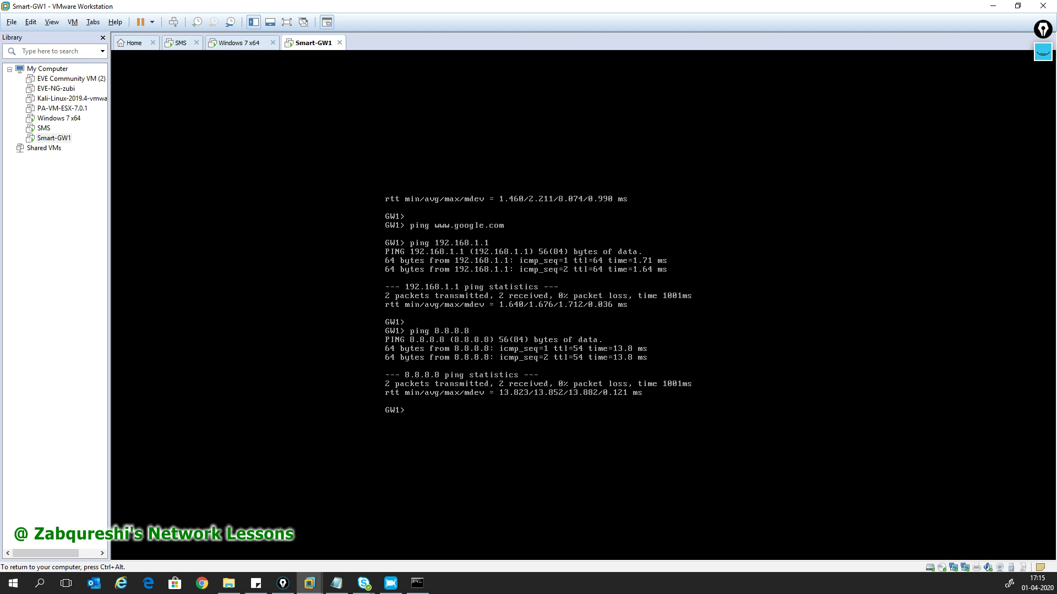
key(ctrl+alt)
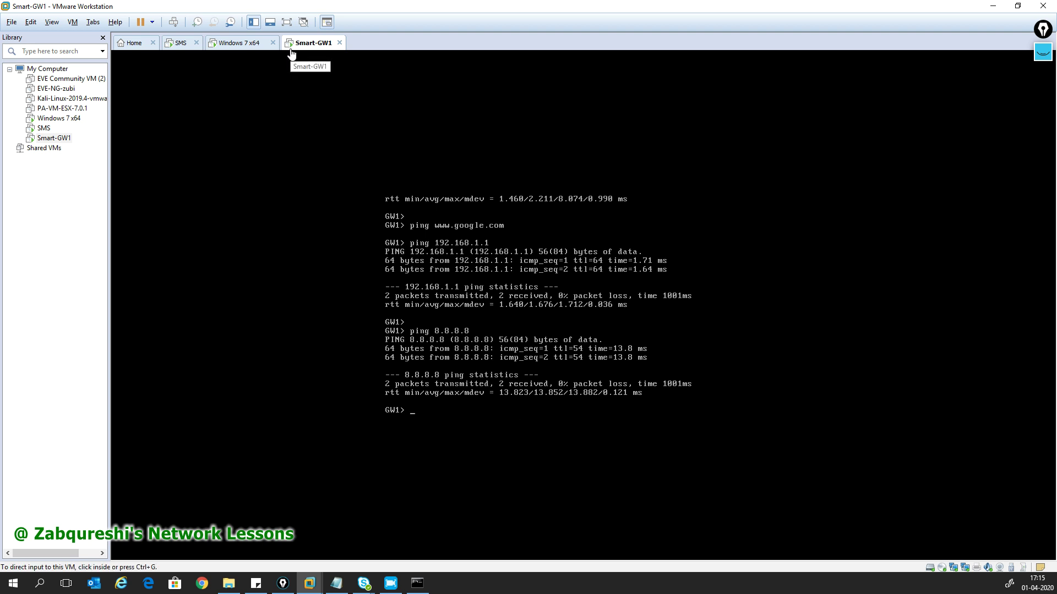
- Ping 8.8.8.8 from the Windows 7 client's command window, which times out
click(233, 45)
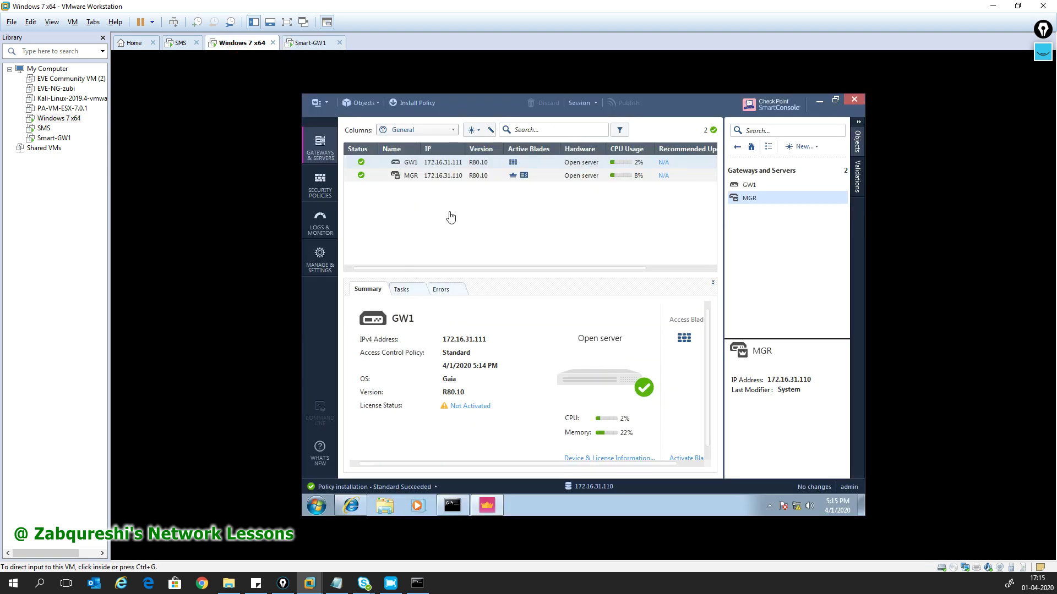
click(355, 505)
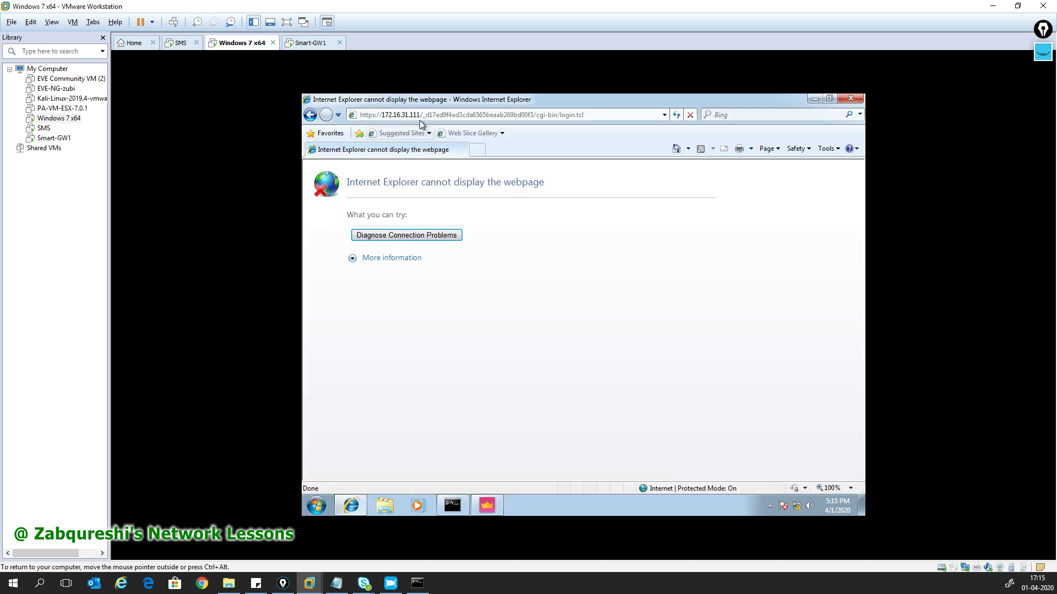
click(453, 503)
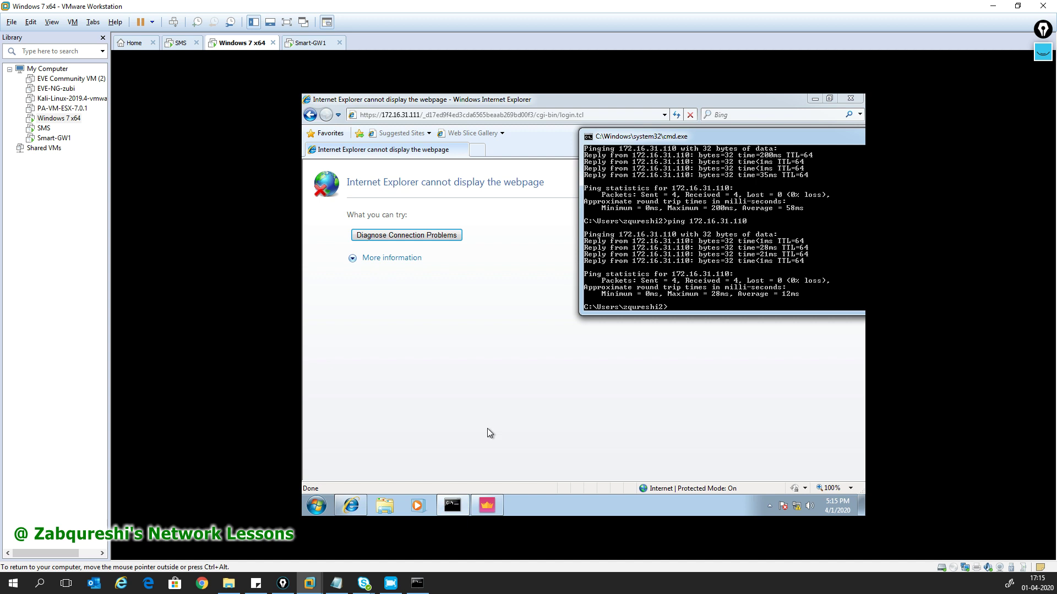
text(ping 8.8.8.8)
key(Return)
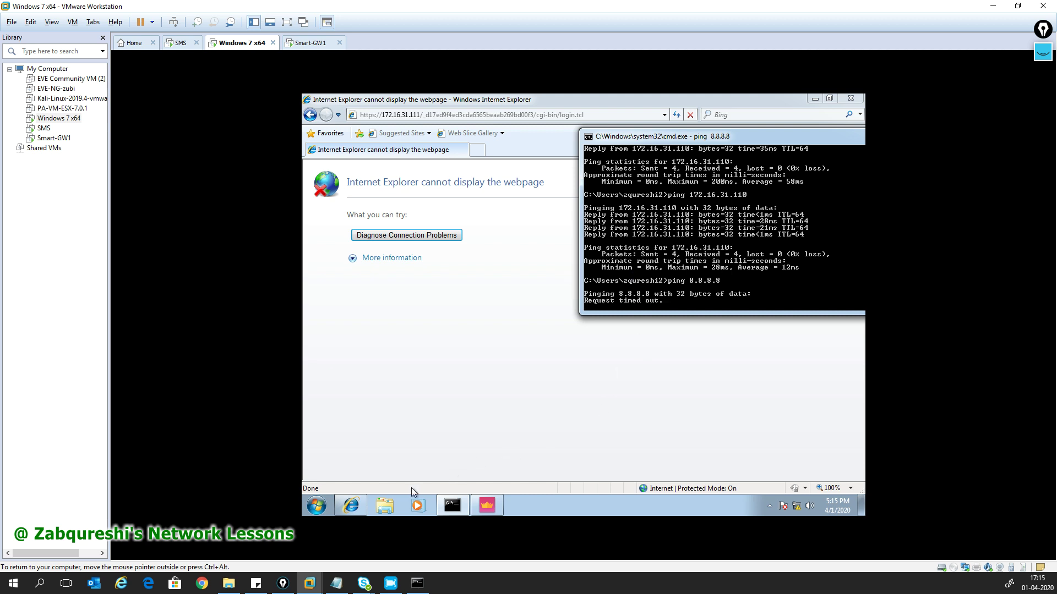
- Close the command window and return to SmartConsole
drag(767, 139, 588, 139)
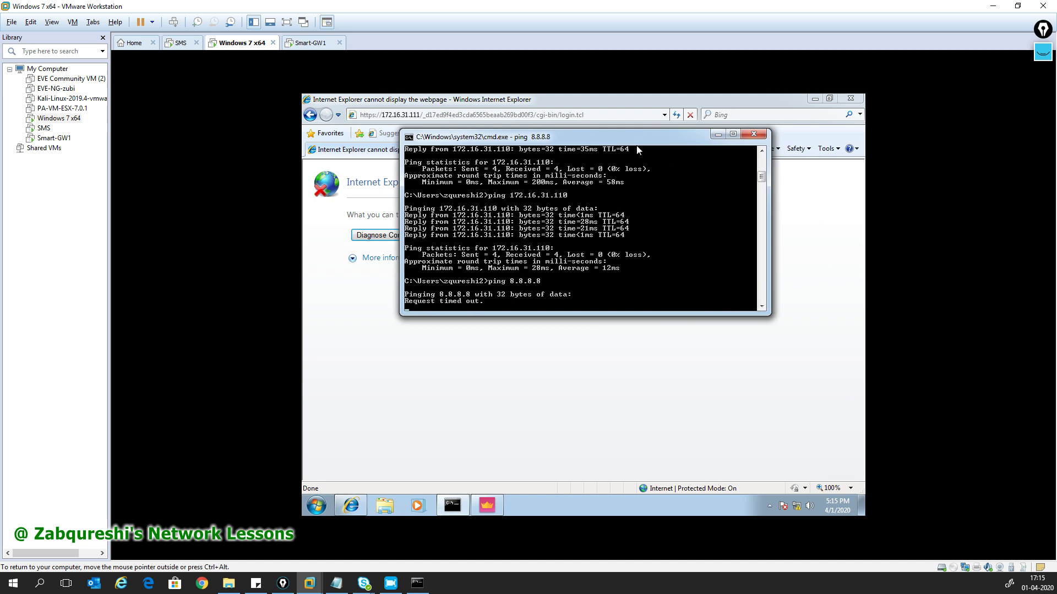
click(751, 136)
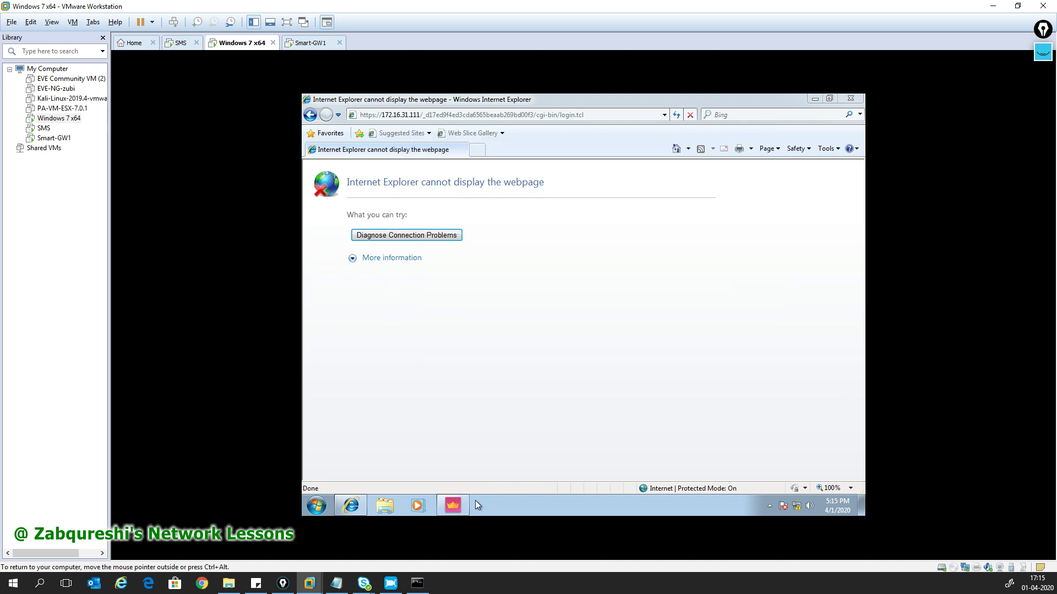
click(453, 508)
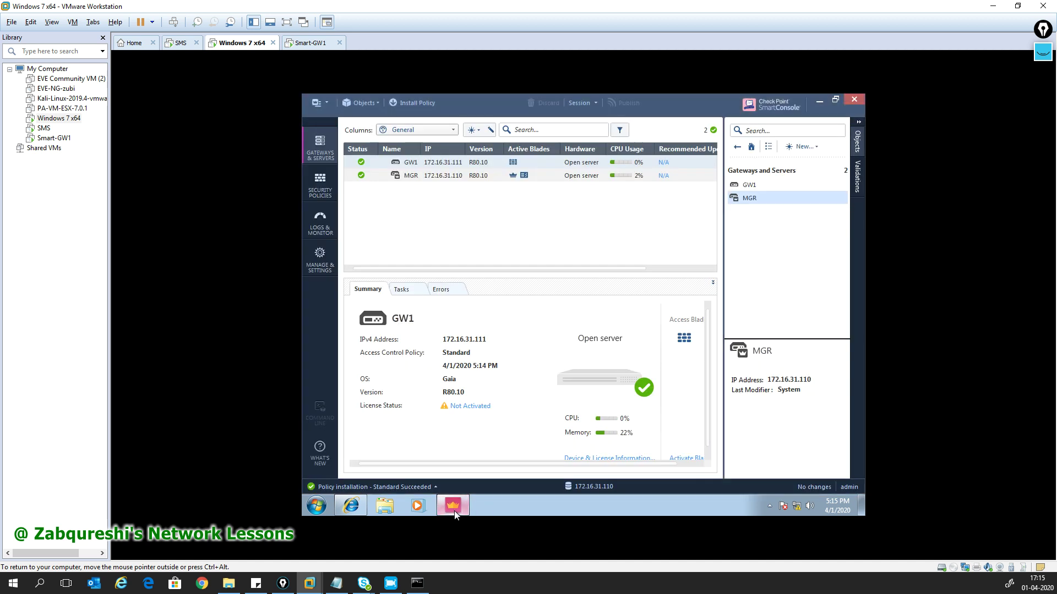
- Show the Standard Access Control policy with the Objects panel collapsed and the Cleanup rule fully visible
click(313, 195)
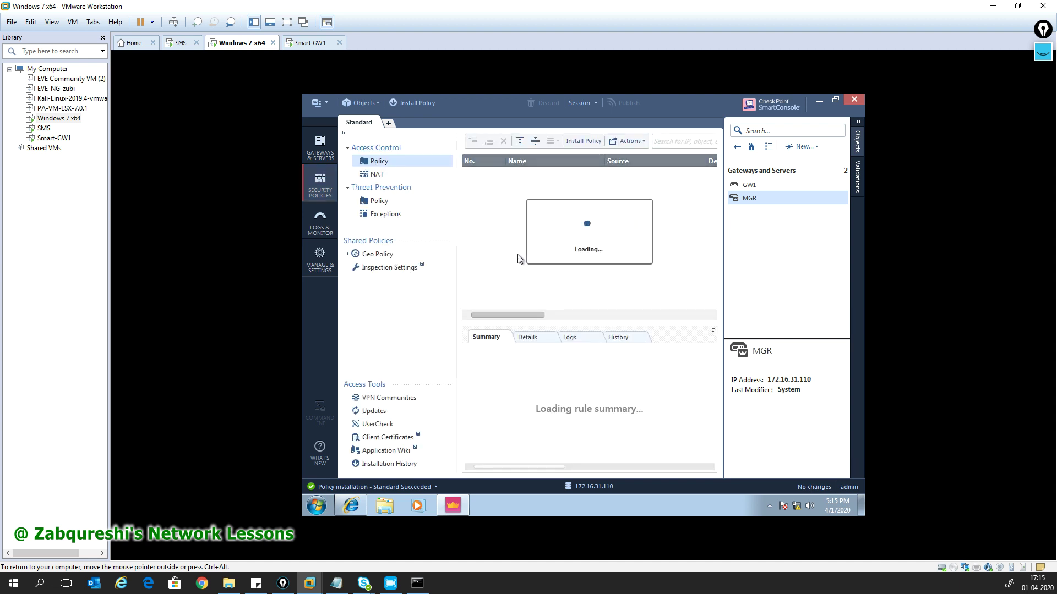
drag(512, 316, 523, 313)
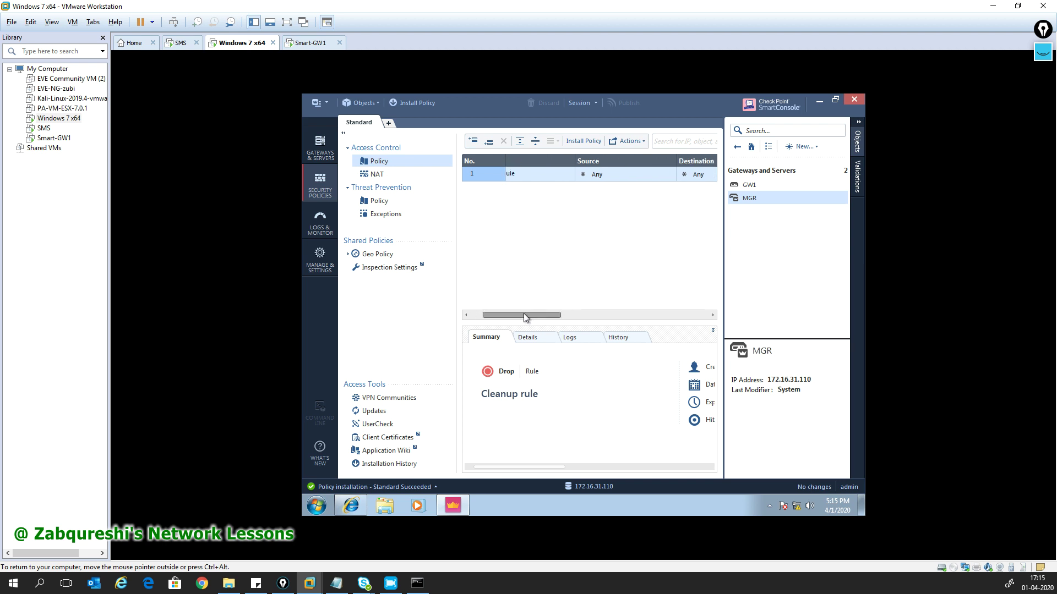
click(862, 123)
drag(637, 316, 571, 322)
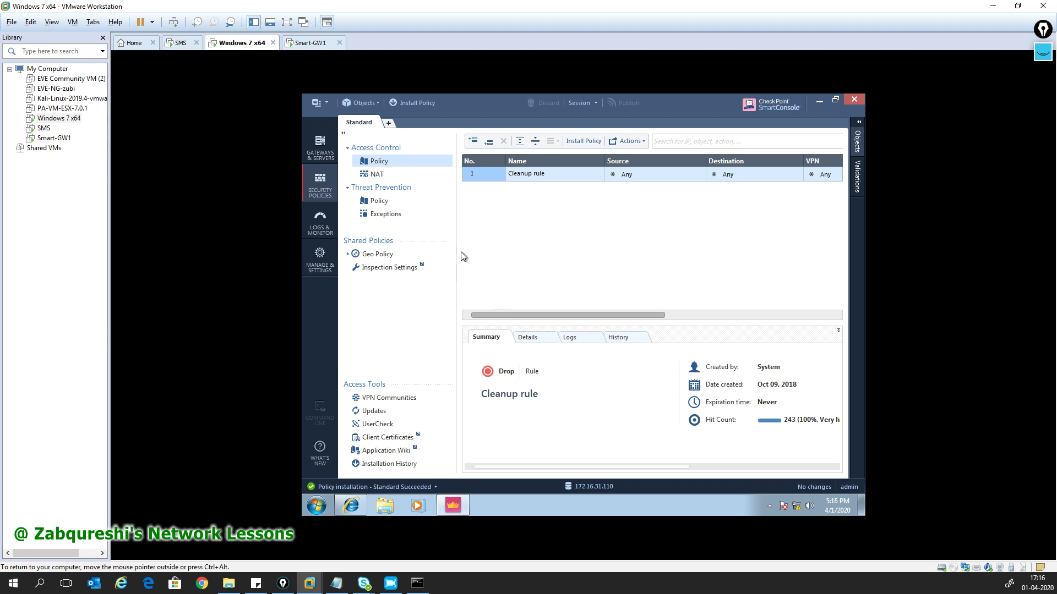
- Insert a new rule named 'Stealth Rule' above the Cleanup rule
right_click(487, 173)
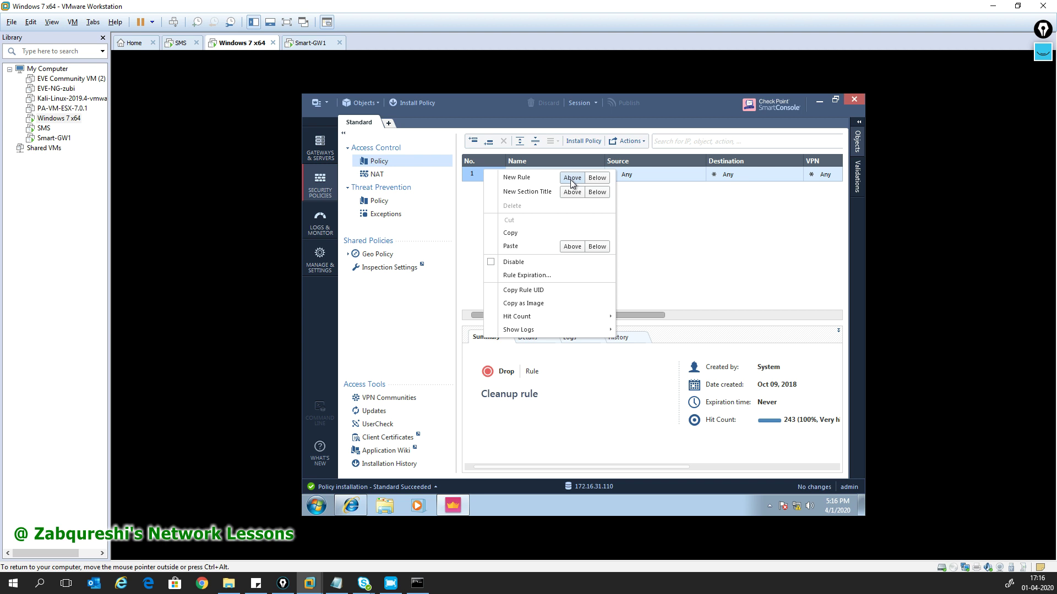
click(640, 197)
right_click(483, 172)
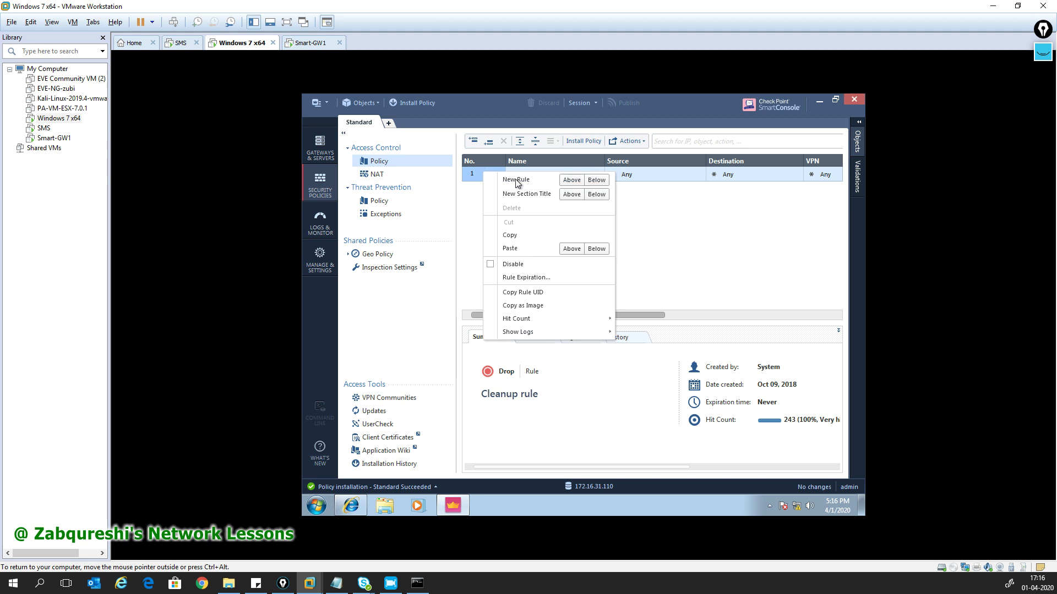
click(571, 180)
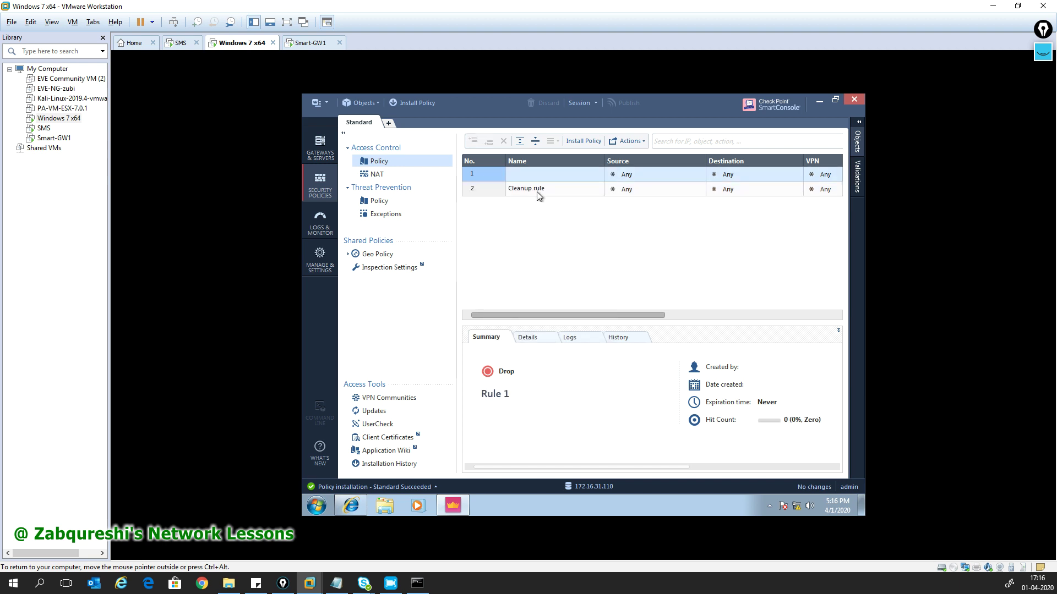
text(Stea)
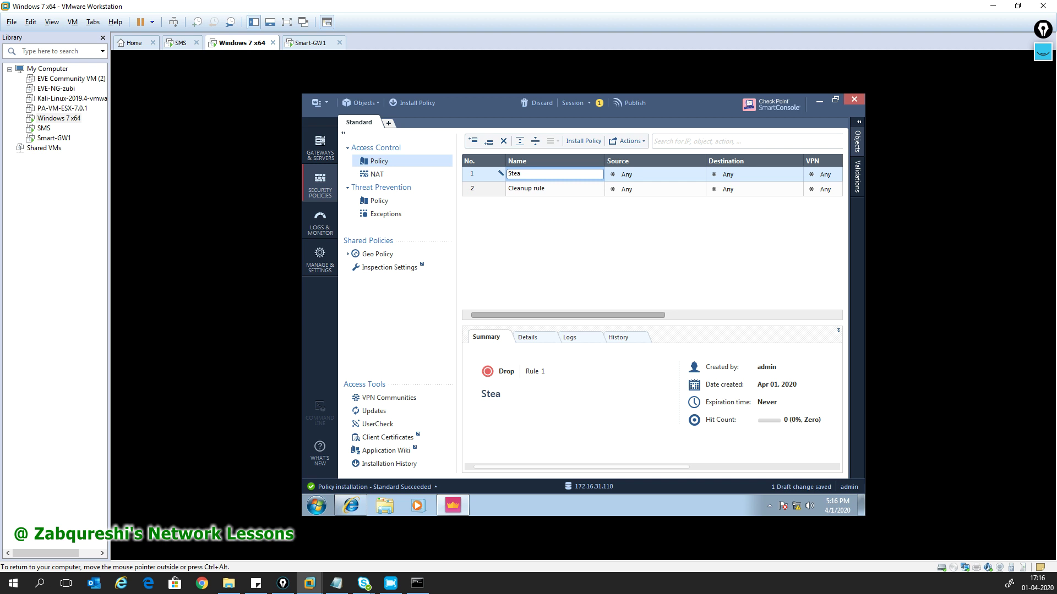
text(lth Rule)
click(795, 172)
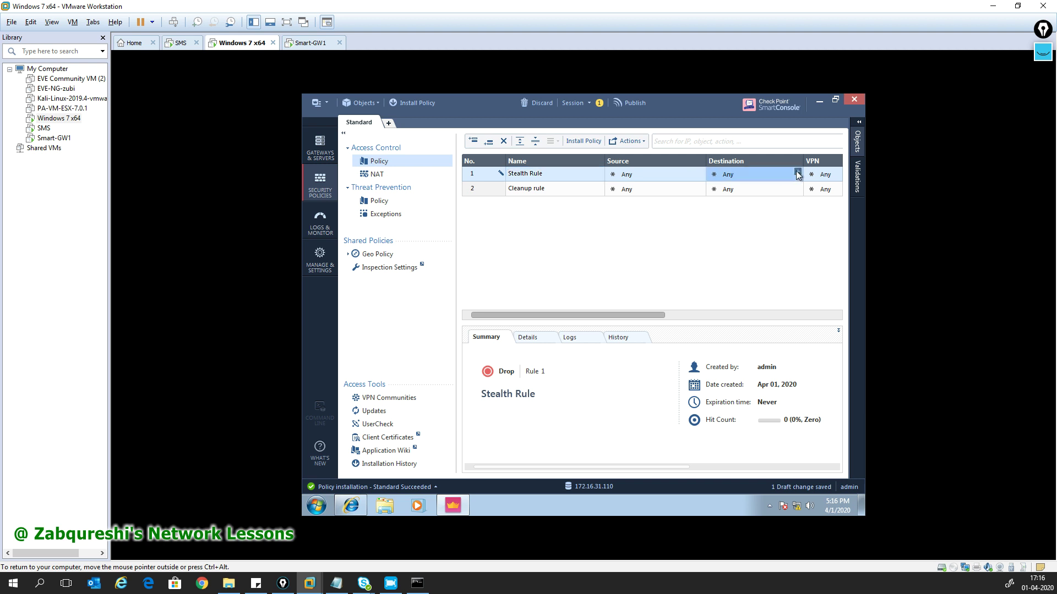
- Set the Stealth Rule's destination to GW1
click(797, 172)
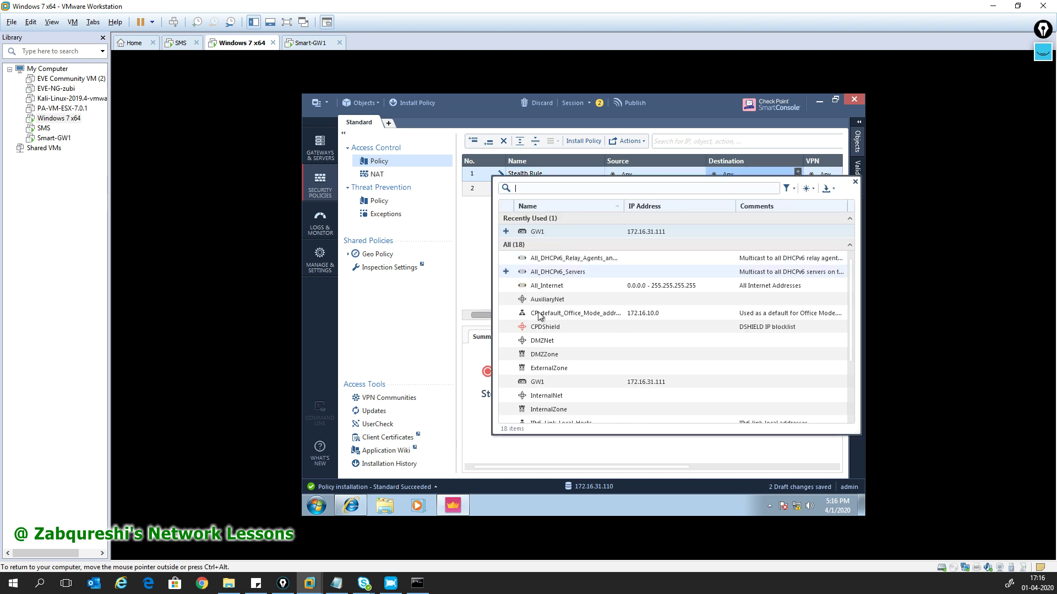
click(506, 231)
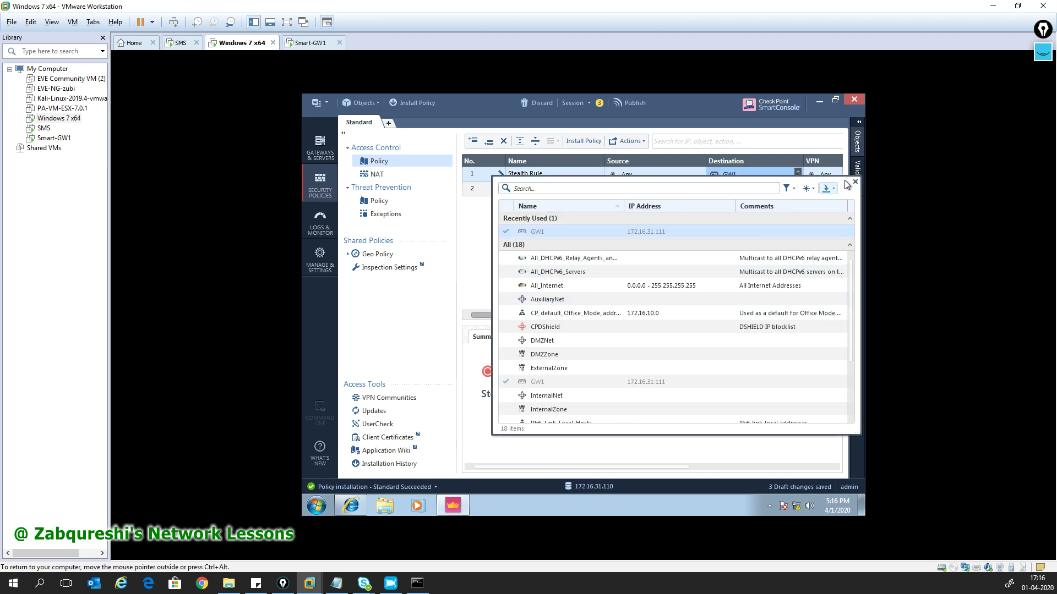
click(854, 182)
drag(617, 315, 744, 313)
- Set Track to Log on both the Stealth Rule and the Cleanup rule
click(794, 173)
click(791, 196)
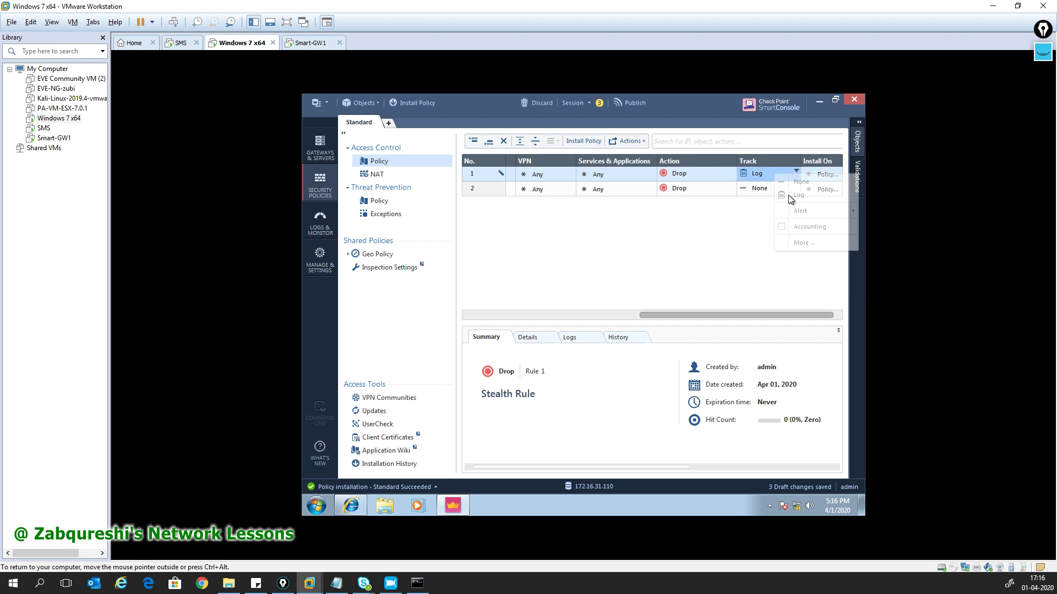
click(763, 188)
click(765, 206)
drag(675, 317, 507, 316)
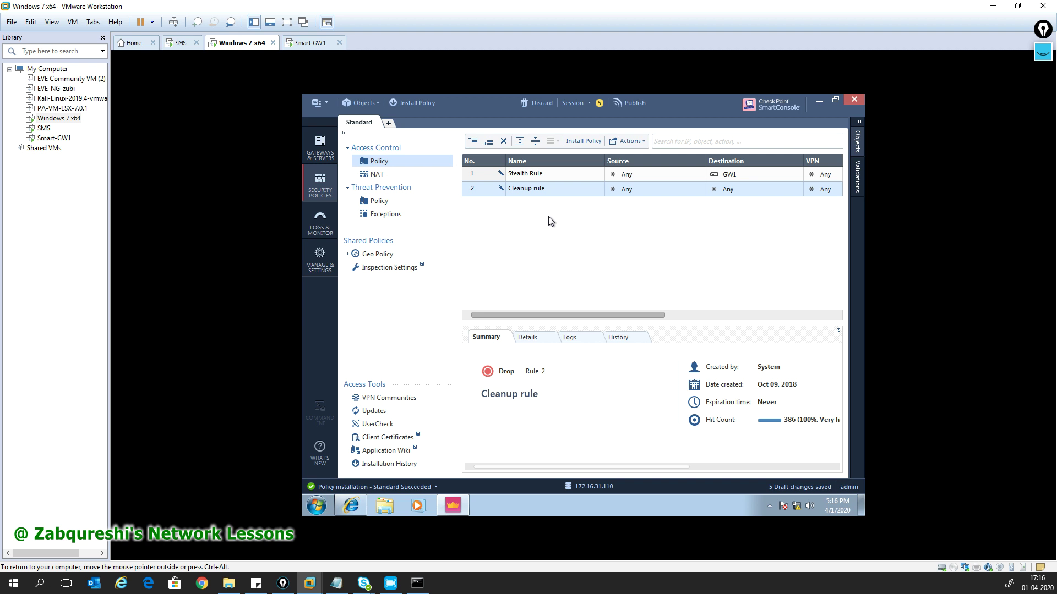
- Insert a new rule above the Stealth Rule and name it 'MGMT RULE'
click(527, 177)
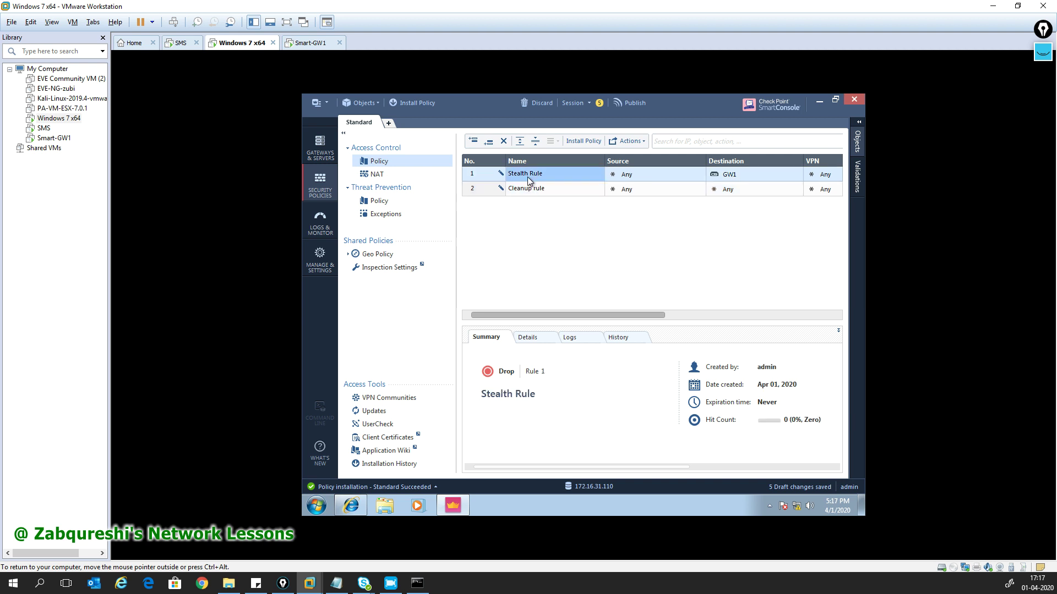
right_click(471, 171)
click(557, 175)
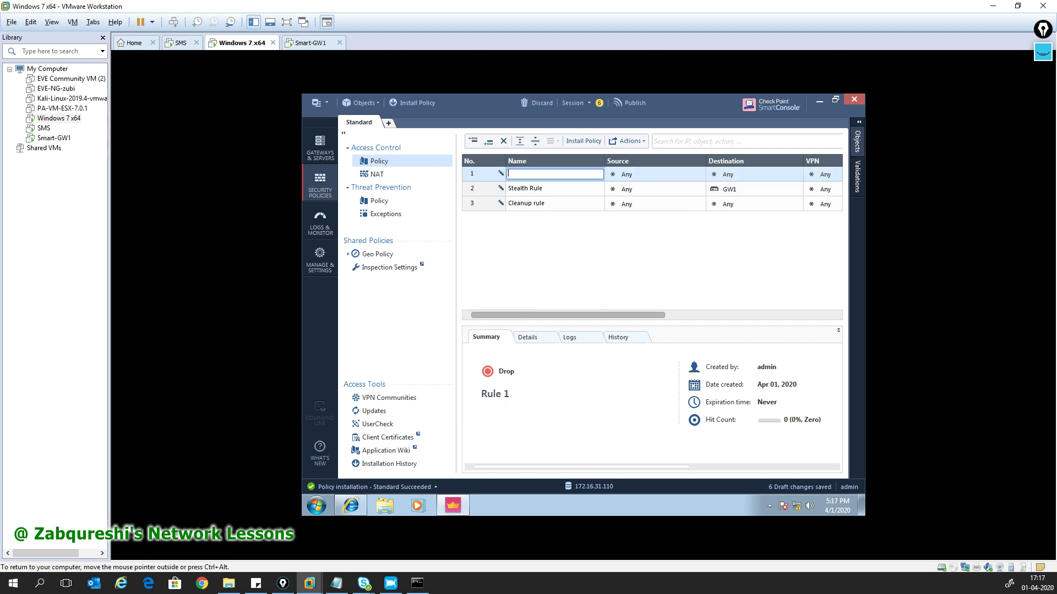
text(MGMT RUE)
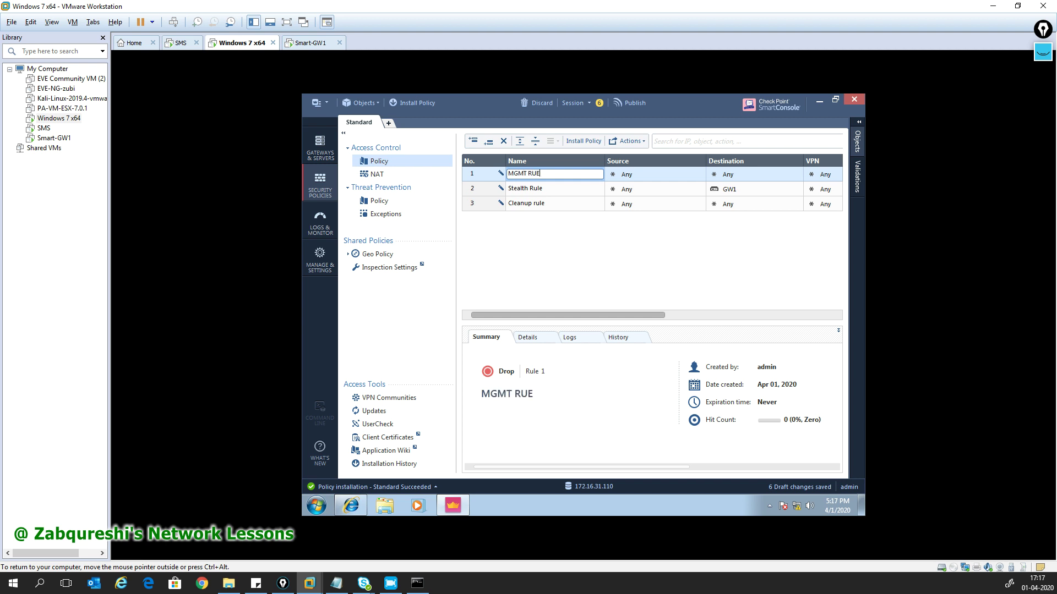
key(BackSpace)
text(LE)
- From MGMT RULE's Source cell, create host MYPC1 with IPv4 address 172.16.31.120
click(702, 172)
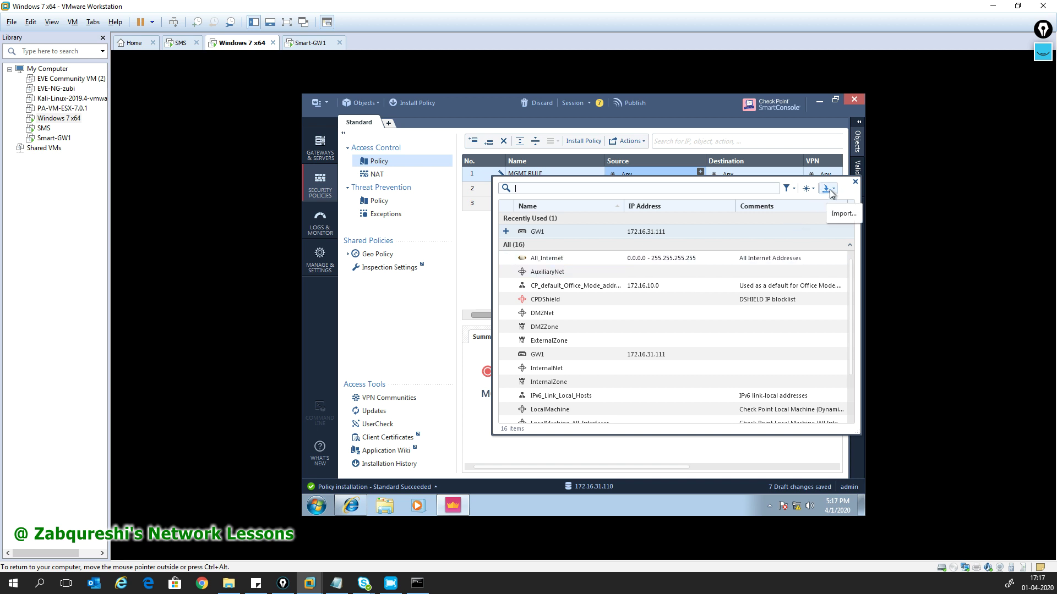
click(807, 189)
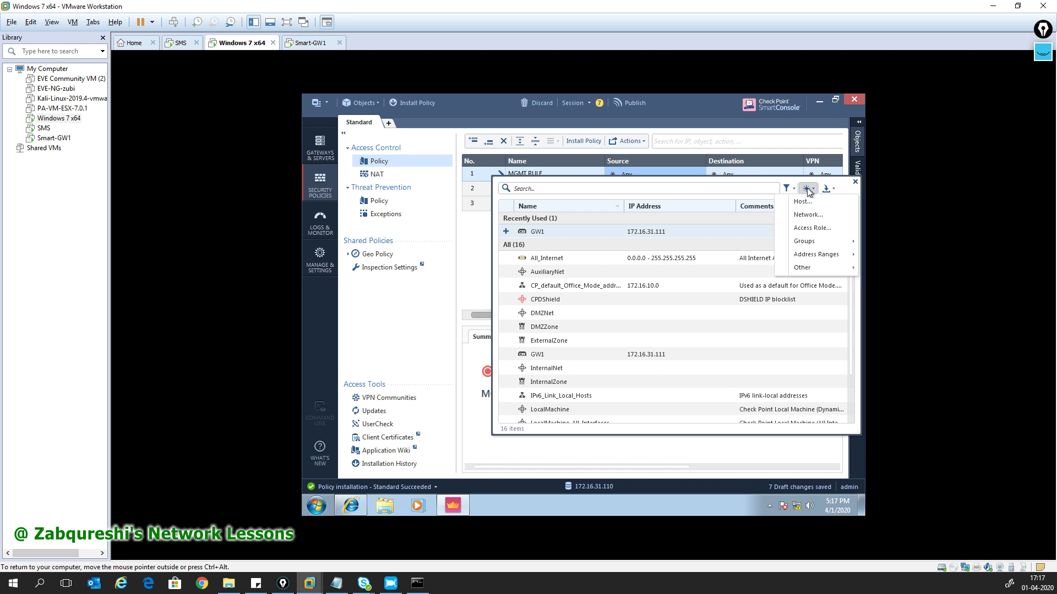
click(806, 201)
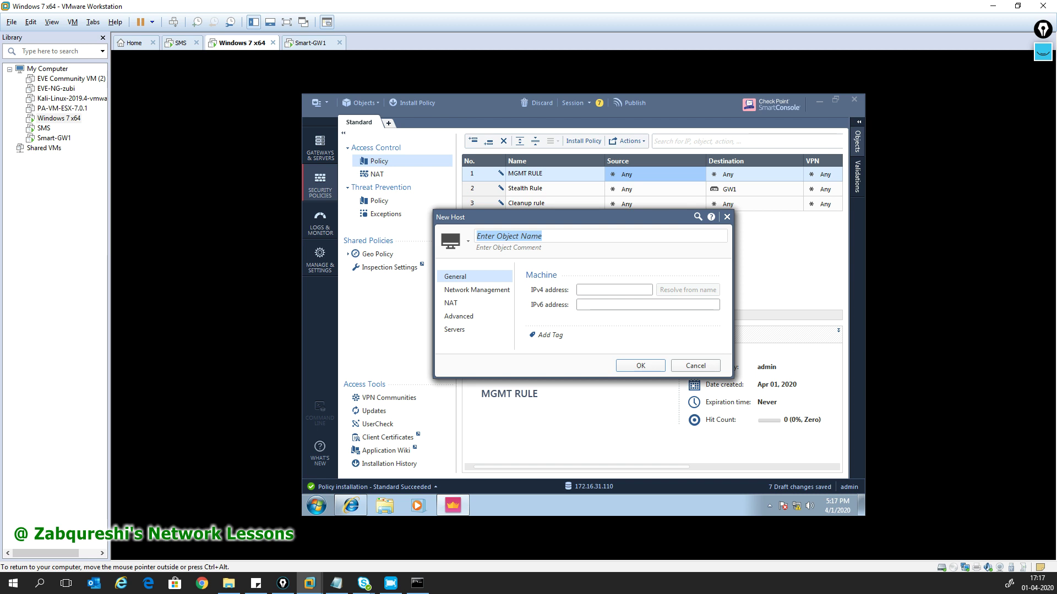
text(MYPC1)
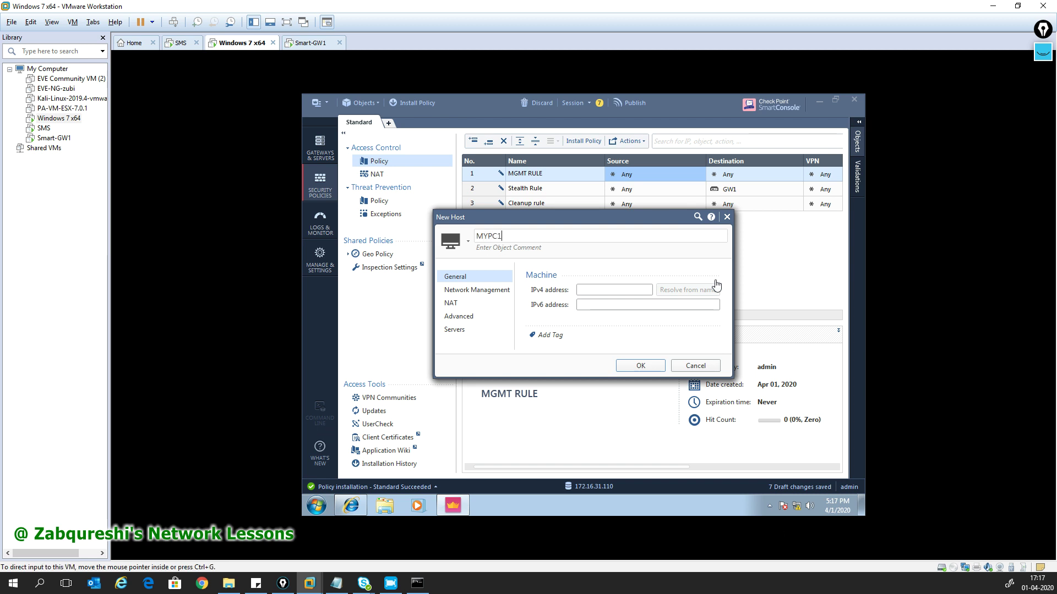
click(583, 290)
text(172.16.31.120)
click(641, 366)
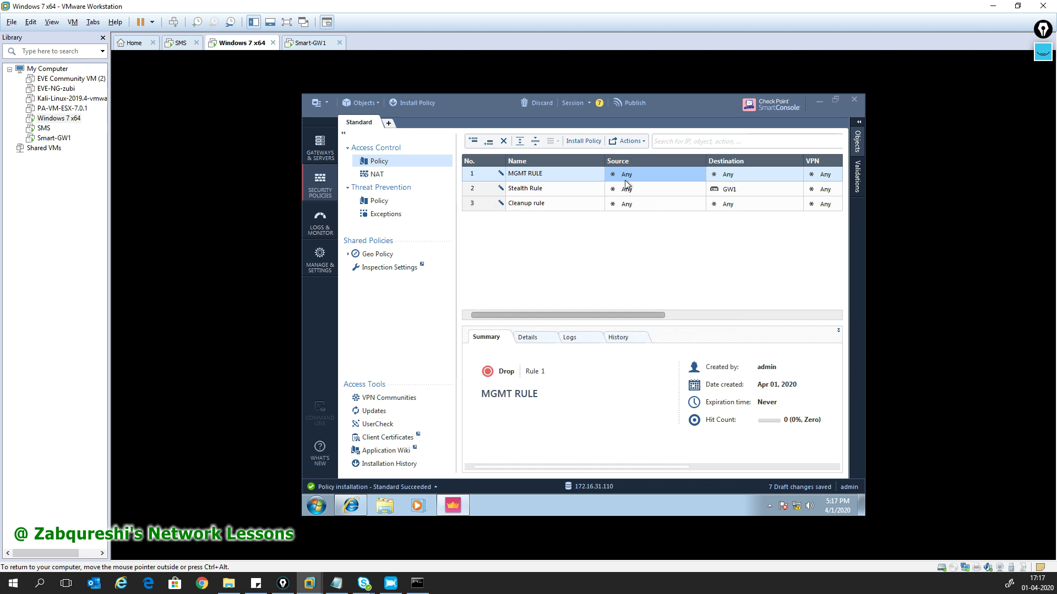
- Add GW1 and MGR as MGMT RULE's destination objects
click(797, 172)
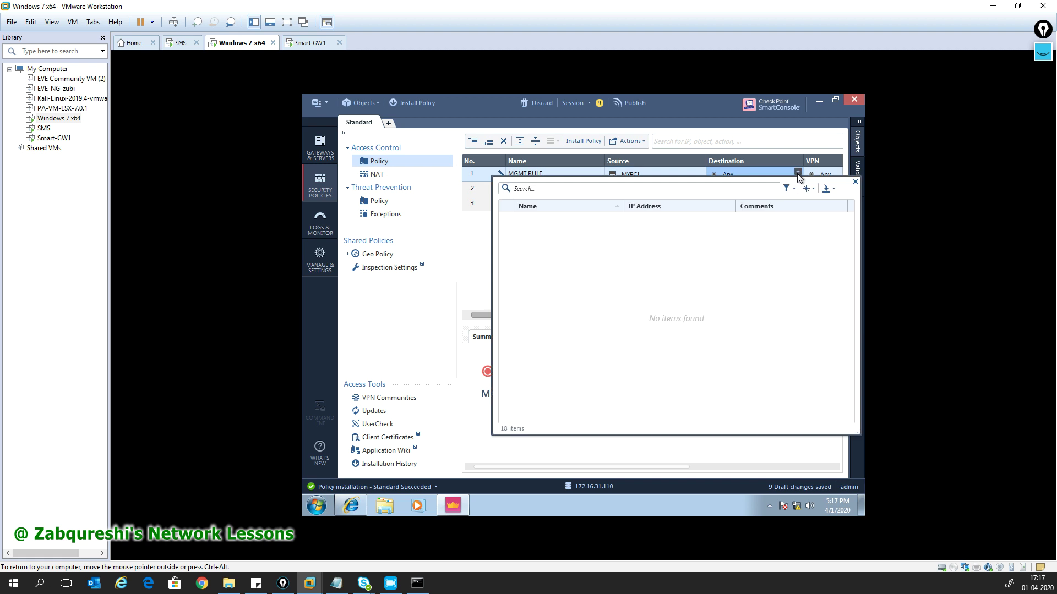
click(505, 231)
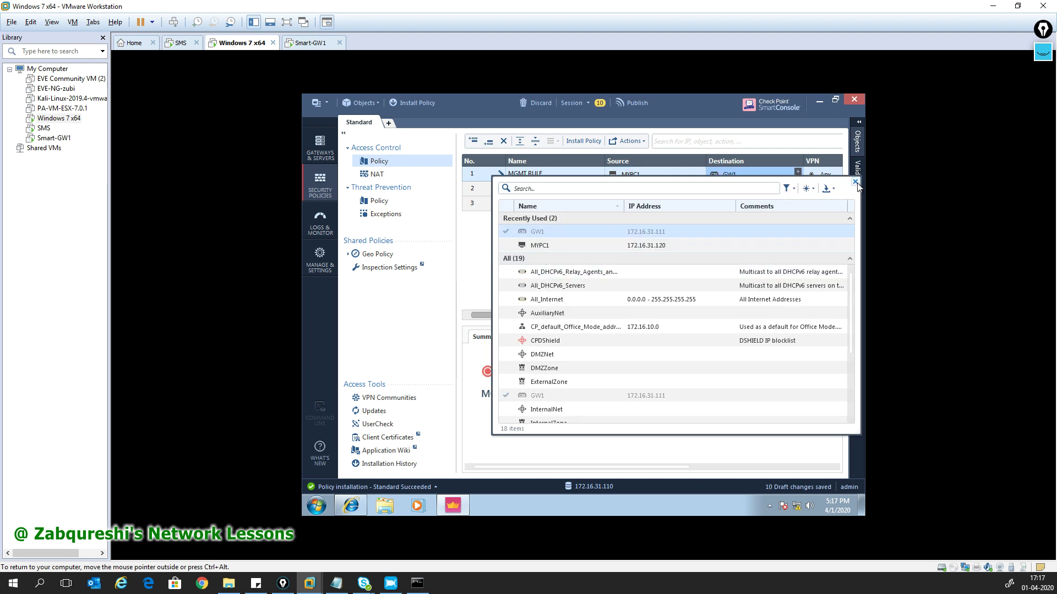
scroll(612, 357, down, 3)
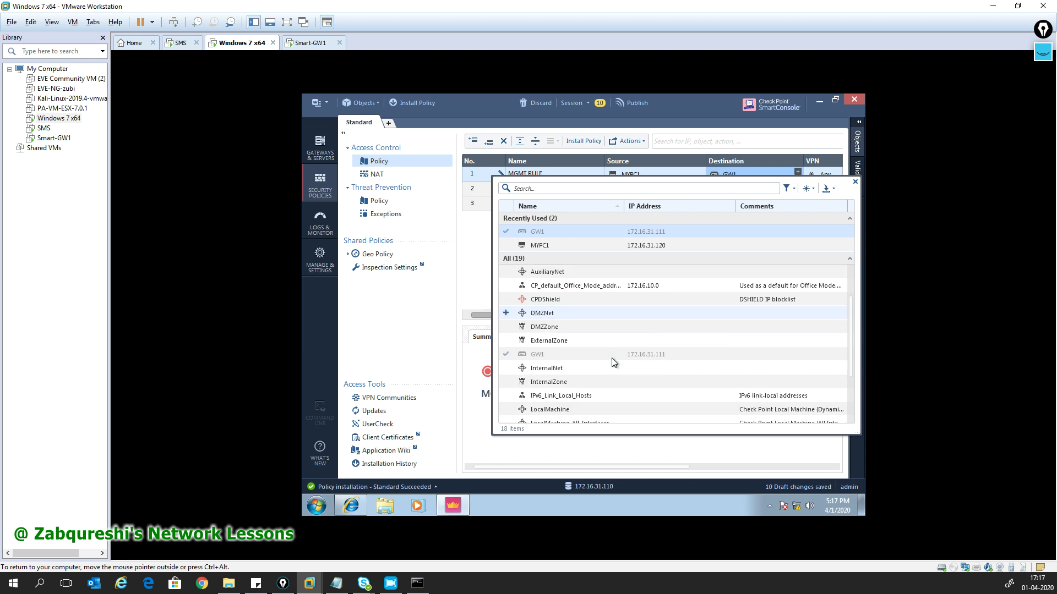
click(505, 382)
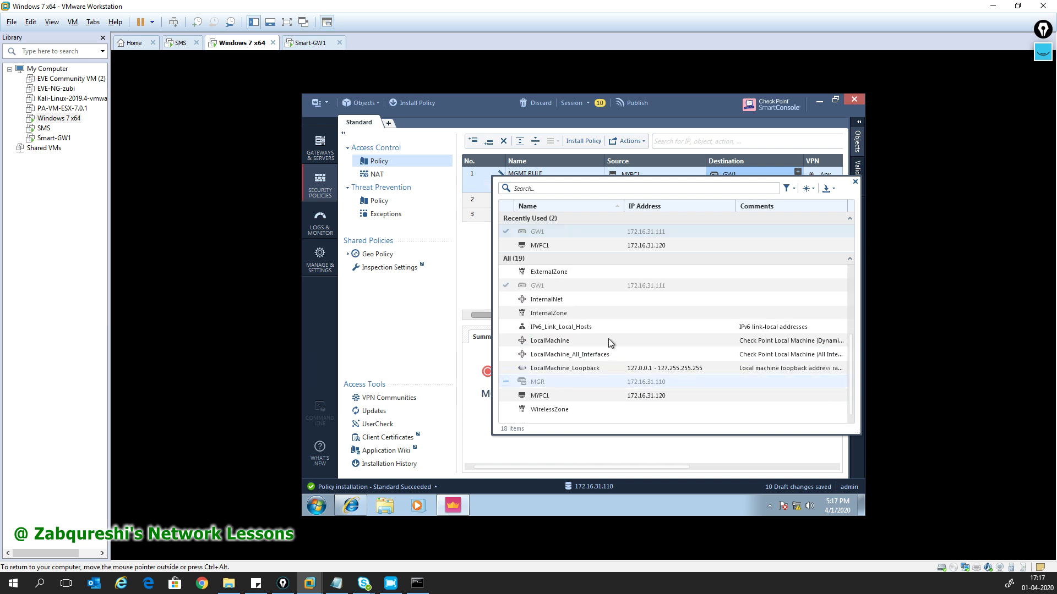
click(855, 182)
drag(587, 465, 561, 457)
drag(576, 316, 734, 311)
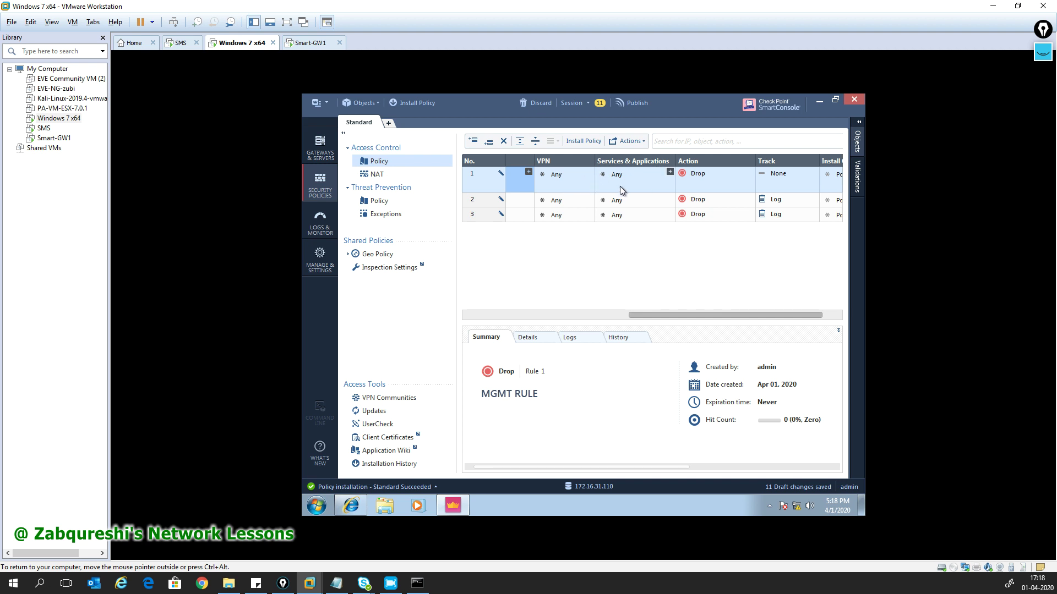
- Hide the VPN column, then set MGMT RULE's Action to Accept and Track to Log
right_click(554, 159)
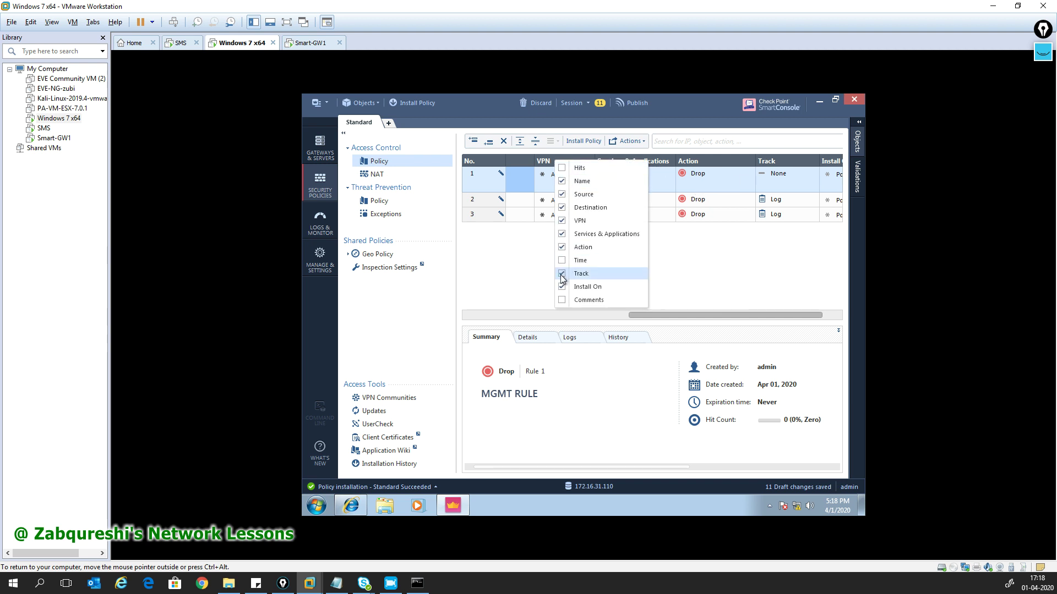
click(572, 221)
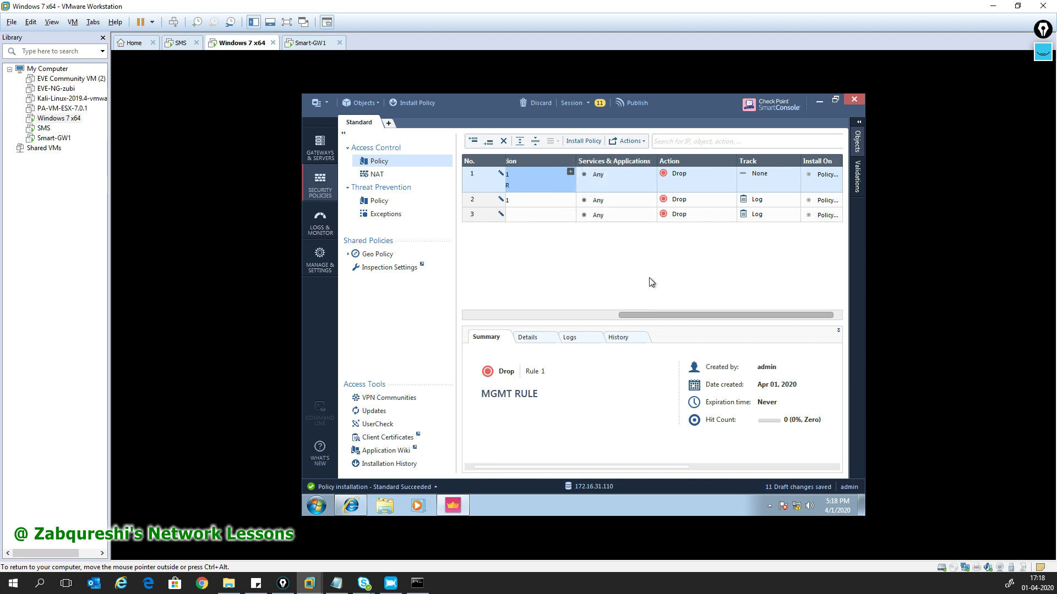
right_click(707, 173)
click(728, 180)
right_click(775, 174)
click(782, 189)
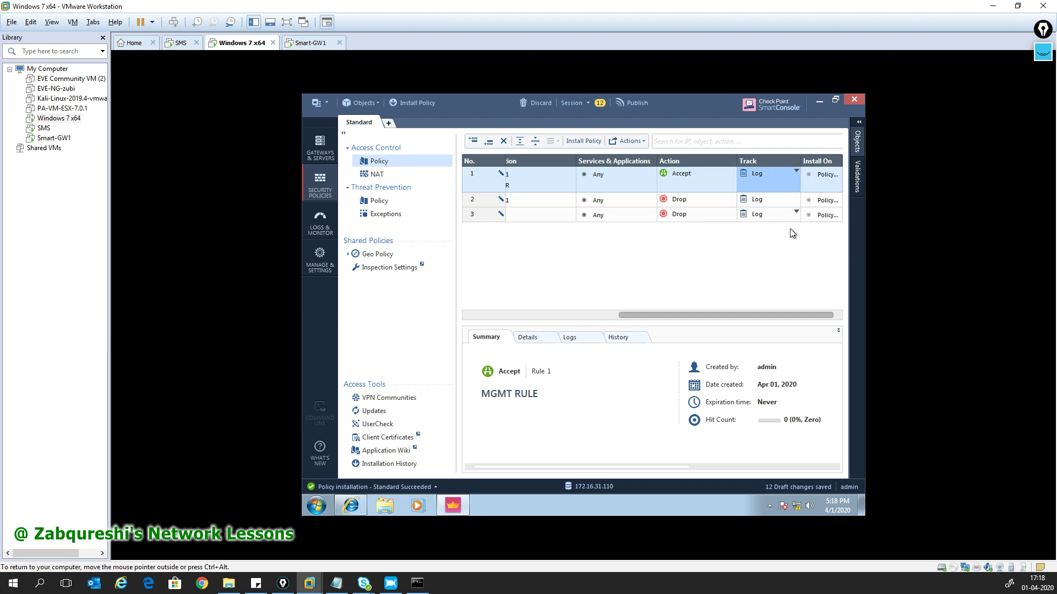
drag(672, 315, 478, 311)
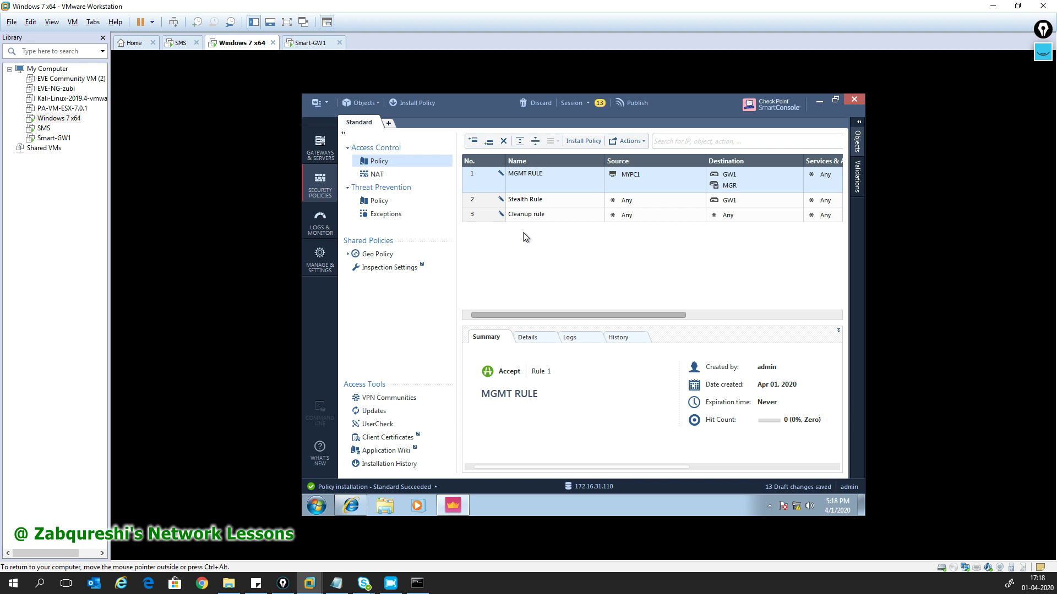
- Insert a rule named 'User traffic' below MGMT RULE with MYPC1 as its source
right_click(479, 188)
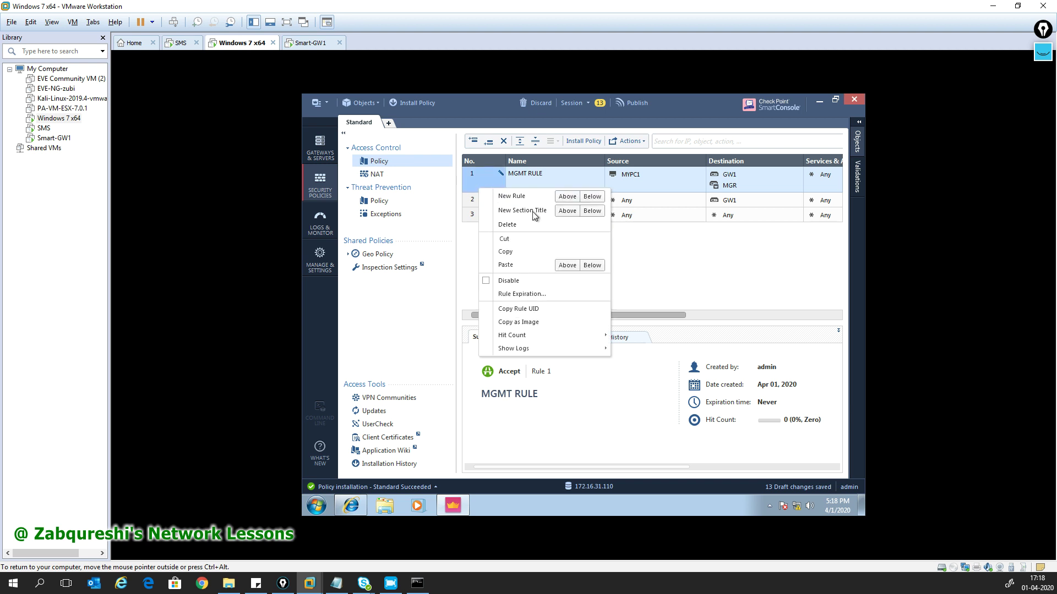
click(592, 211)
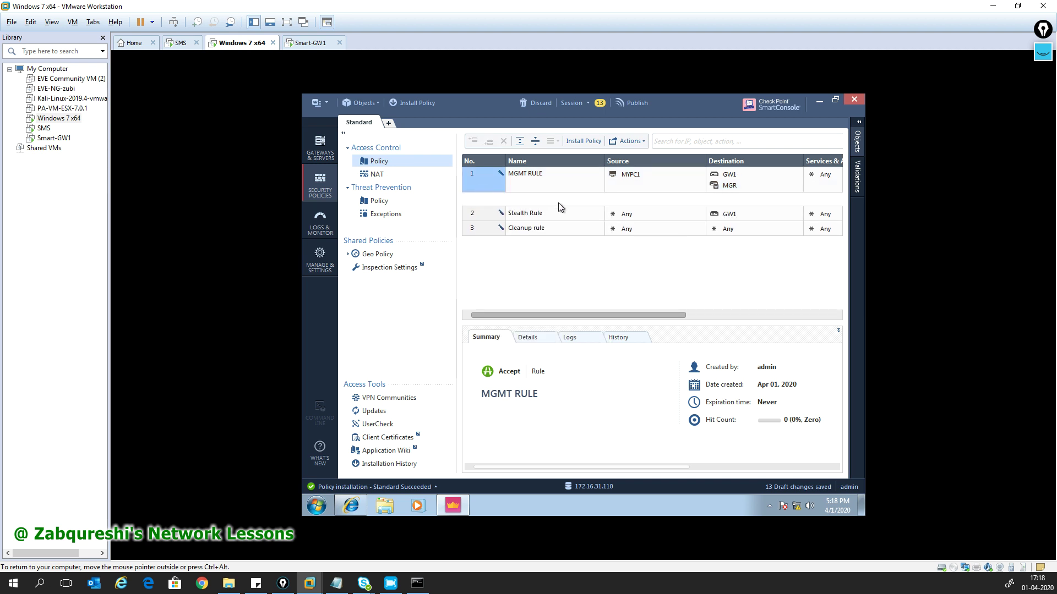
double_click(531, 204)
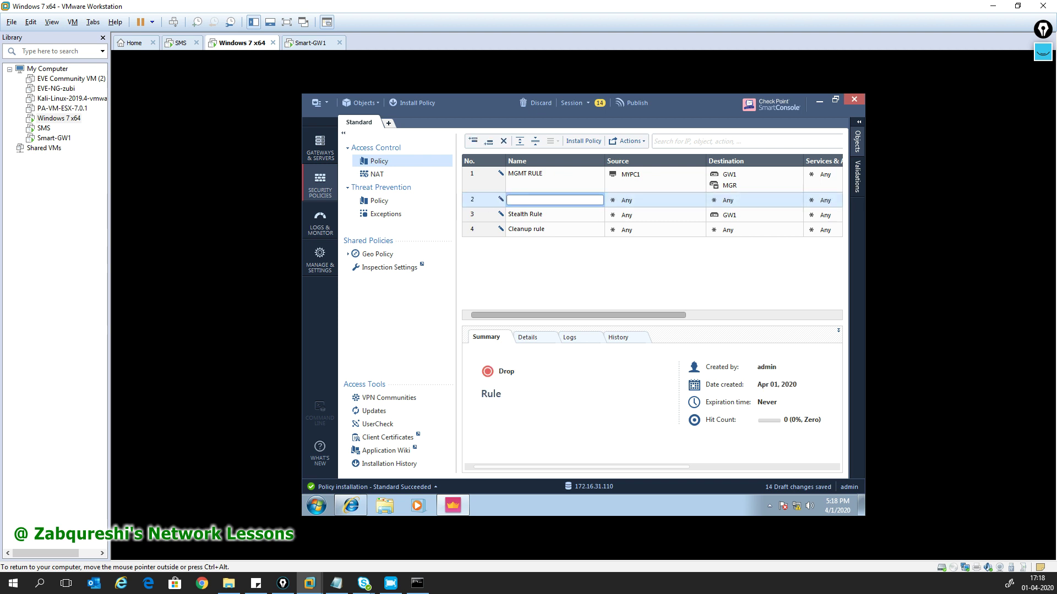
text(User traffic)
click(700, 197)
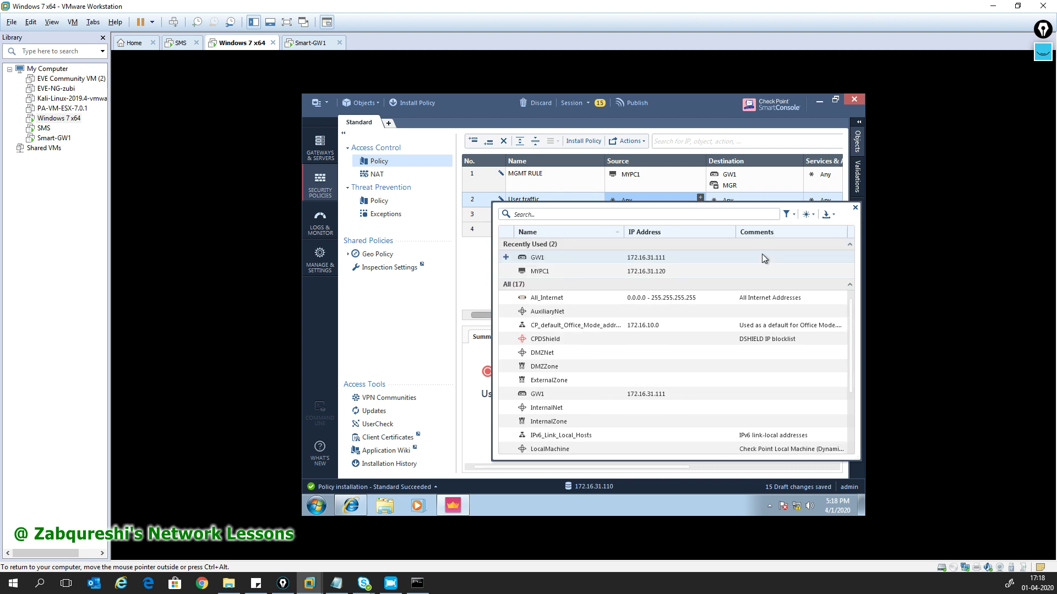
click(506, 270)
click(855, 207)
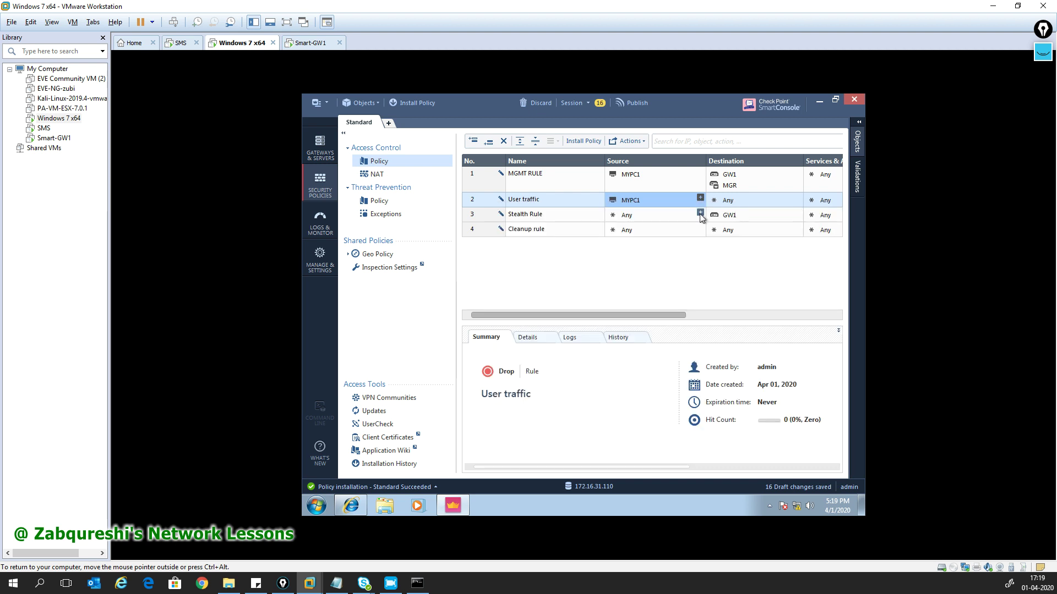
drag(620, 315, 748, 299)
- Set the User traffic rule's Action to Accept and Track to Log
click(719, 202)
click(730, 210)
click(782, 201)
click(782, 202)
click(765, 219)
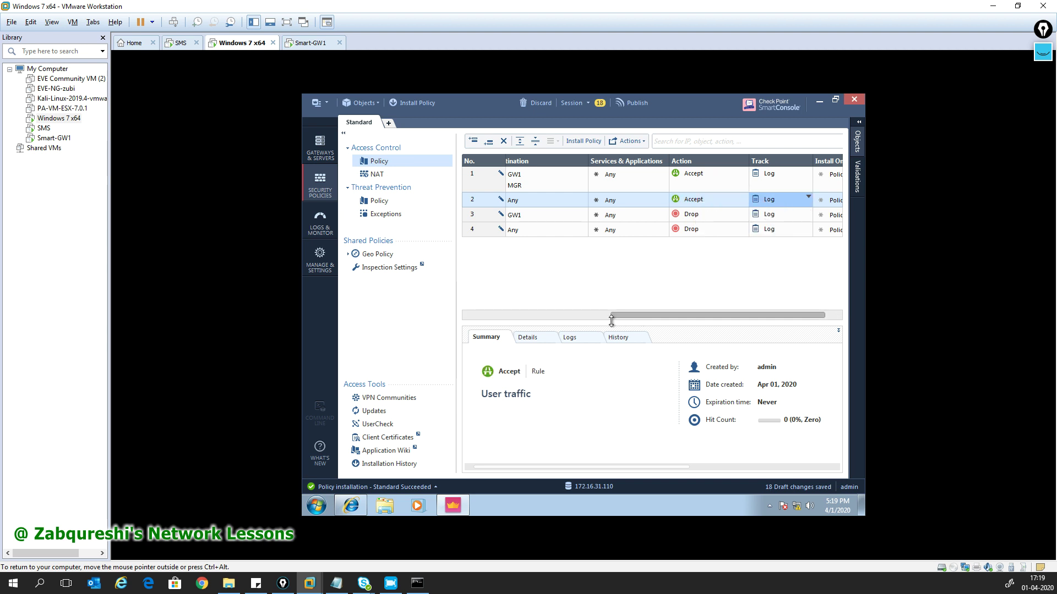
drag(629, 316, 481, 316)
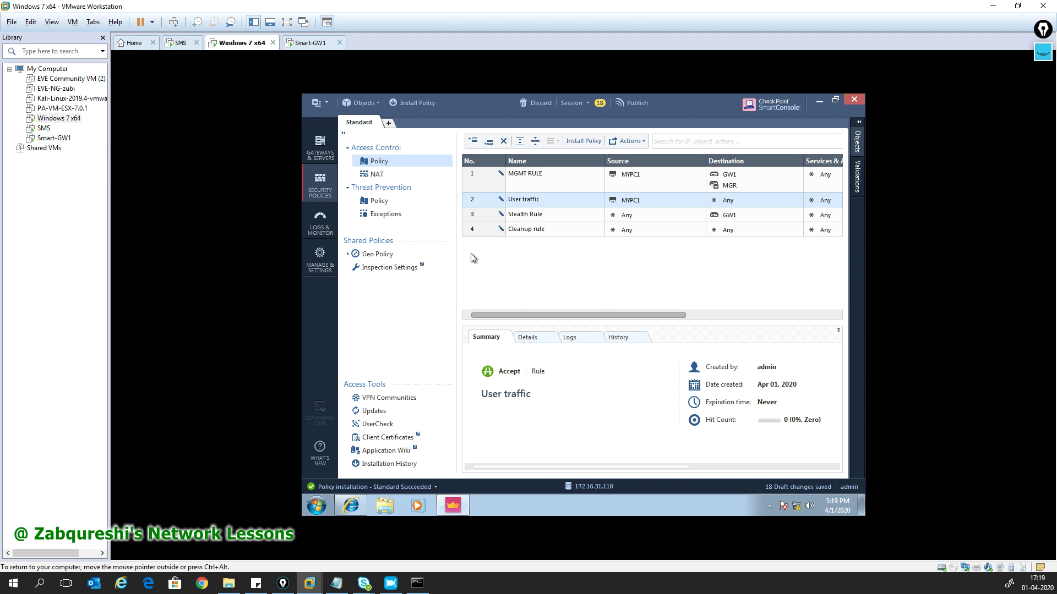
- Publish the changes and install the Standard policy on GW1
click(397, 105)
click(626, 363)
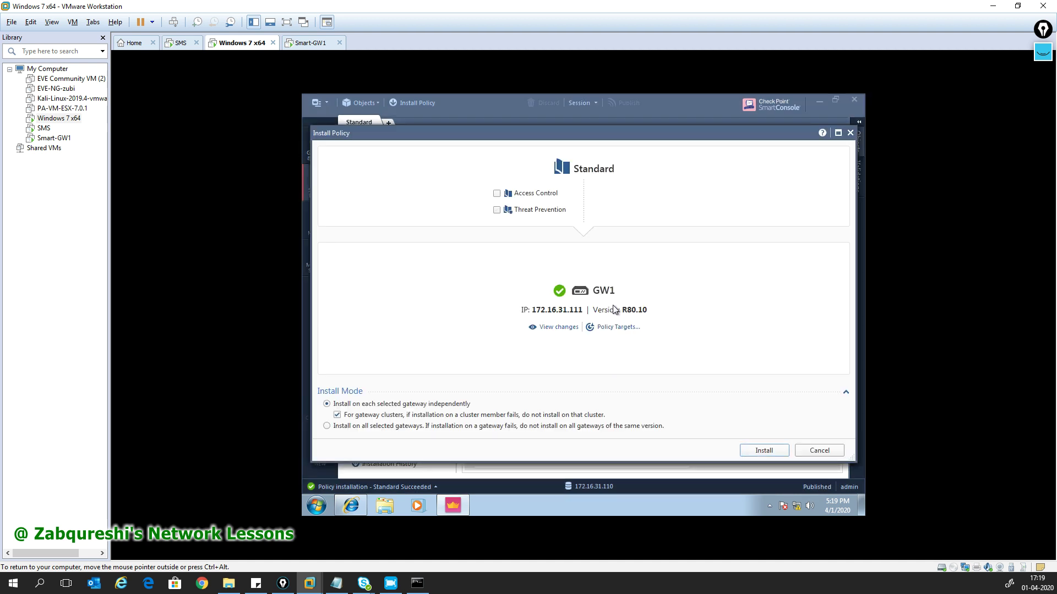
click(762, 450)
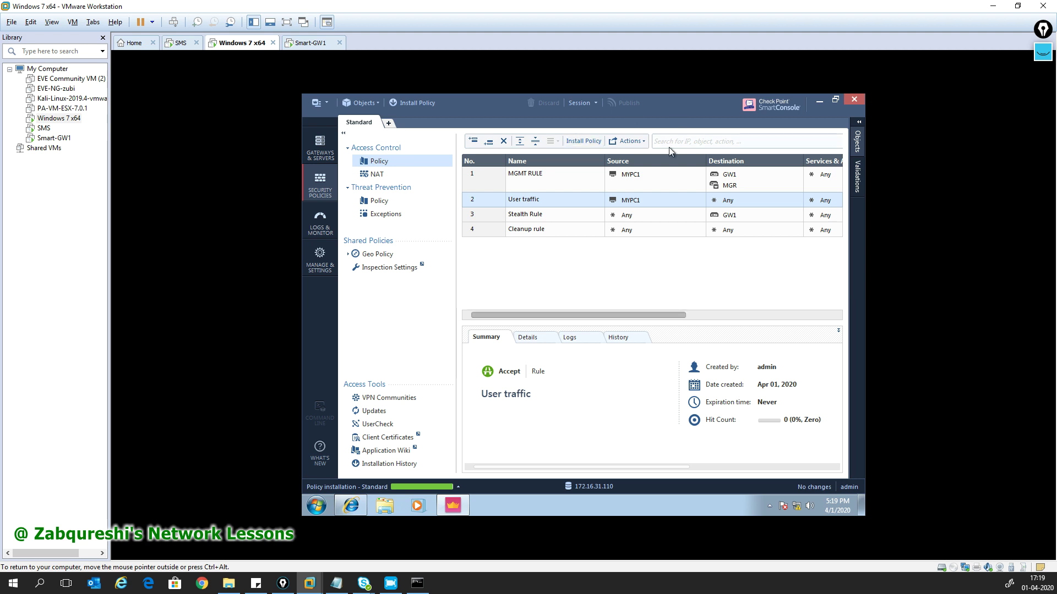
- Check Recent Tasks to confirm the Standard policy installation on GW1 succeeded
key(ctrl+alt)
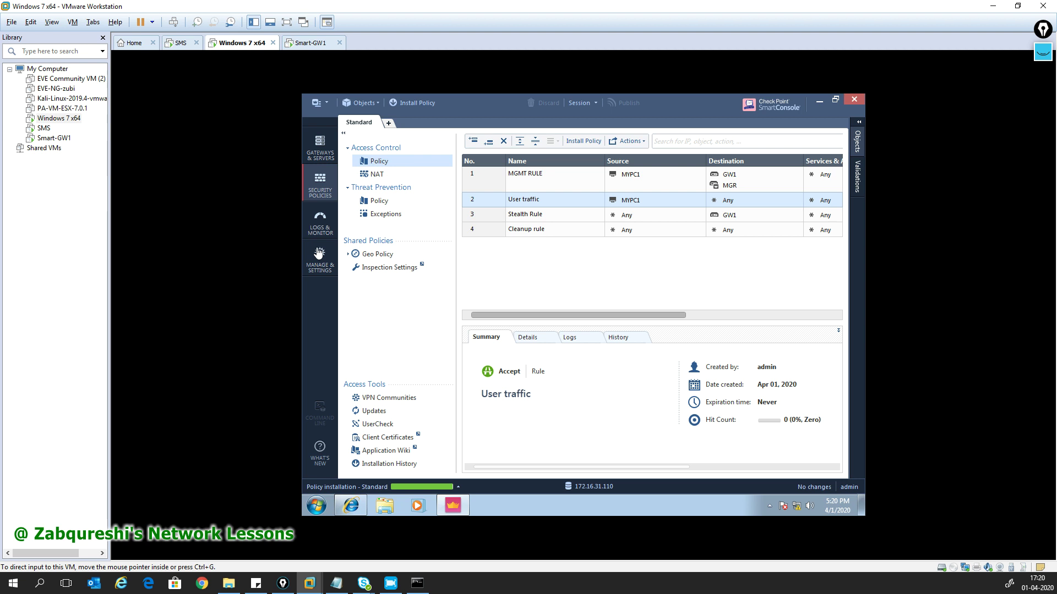
click(457, 487)
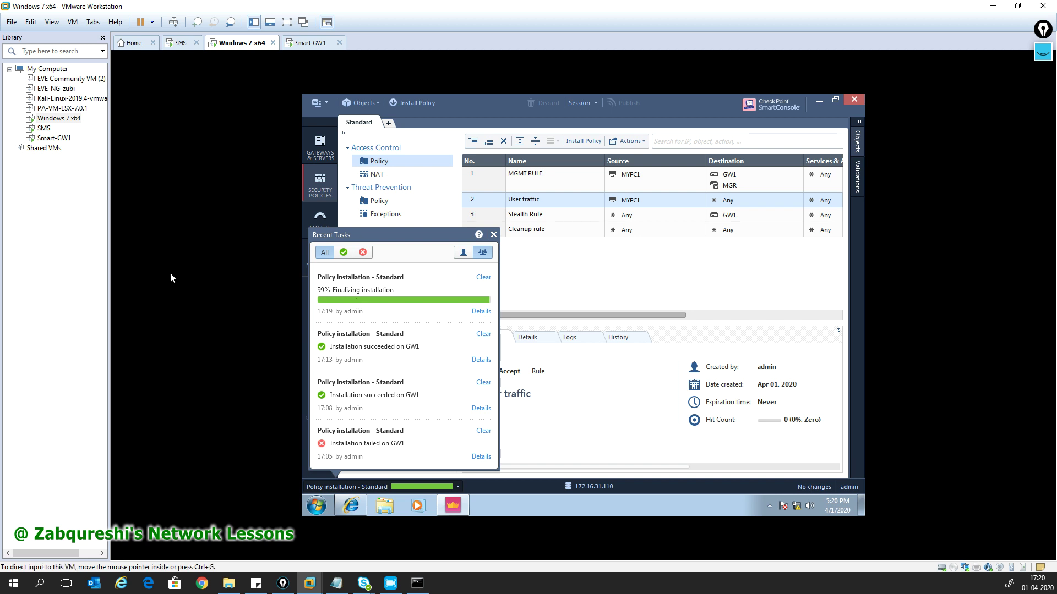
click(494, 236)
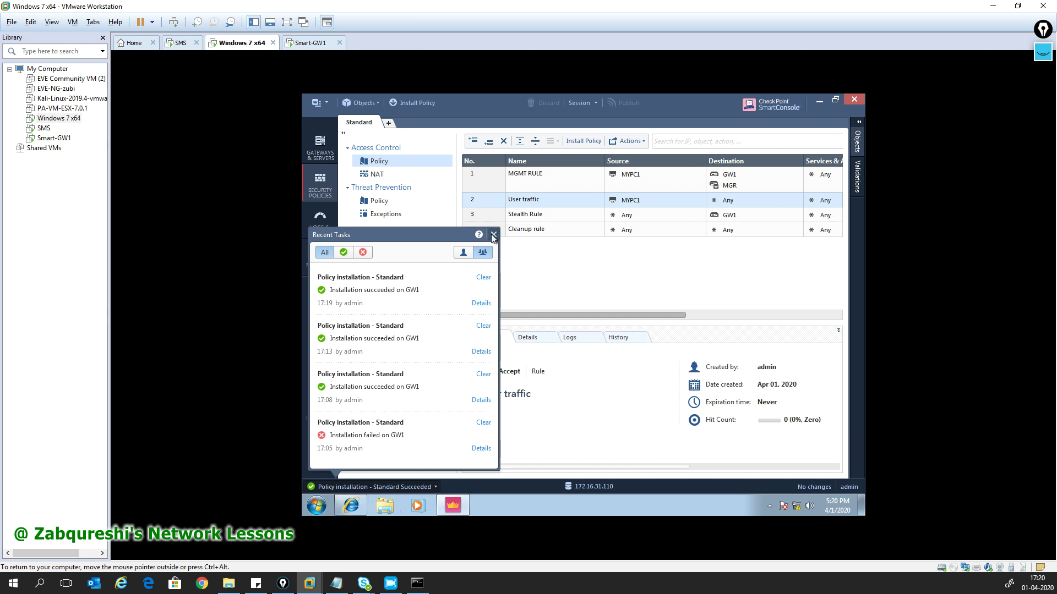
click(494, 234)
click(317, 506)
- Open Command Prompt and ping 8.8.8.8, stopping it after it times out
click(369, 477)
text(cmd)
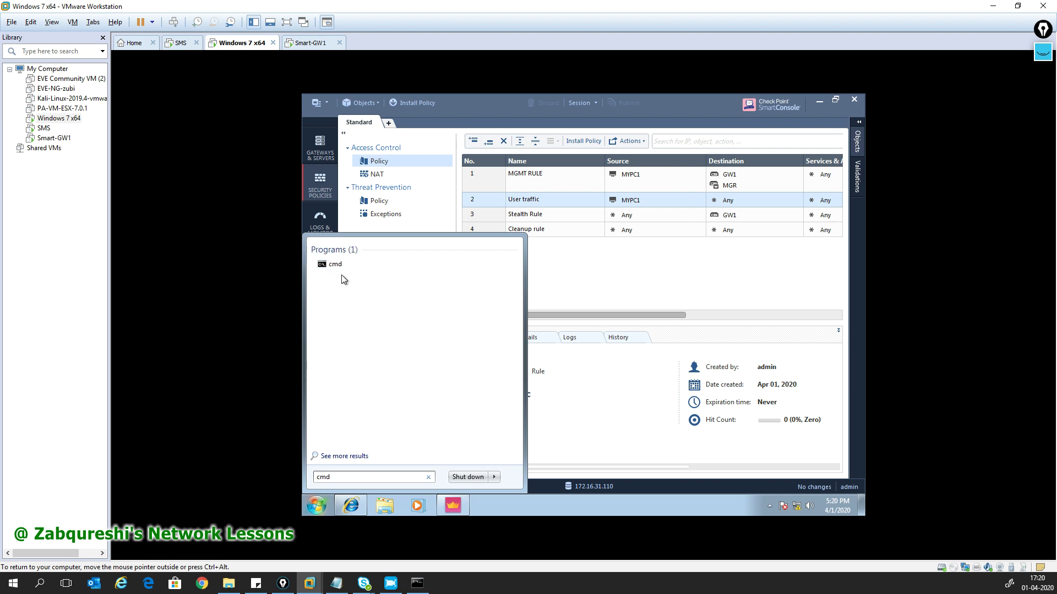
click(336, 264)
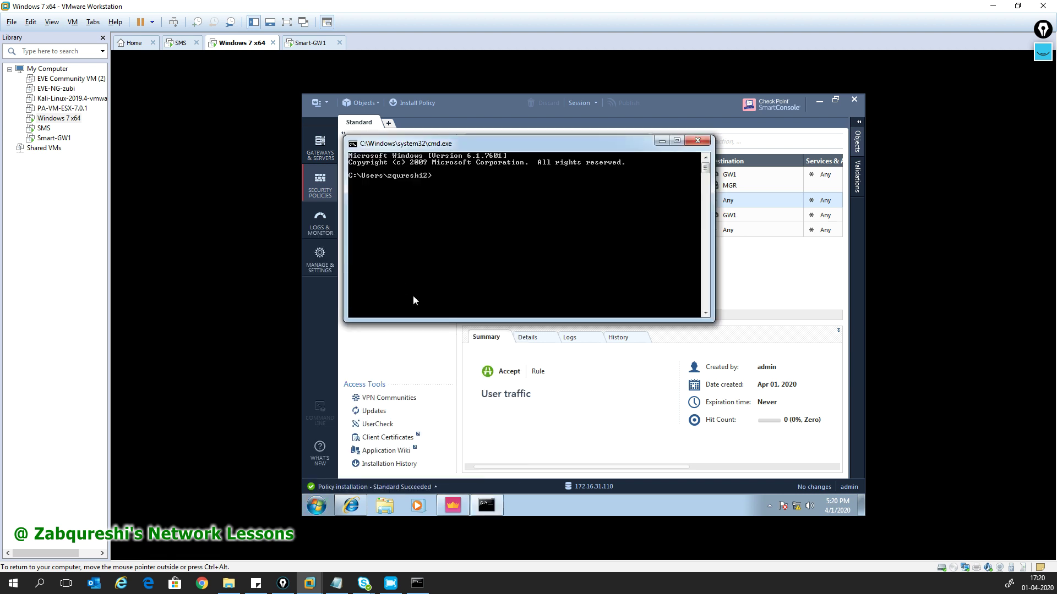
text(ping)
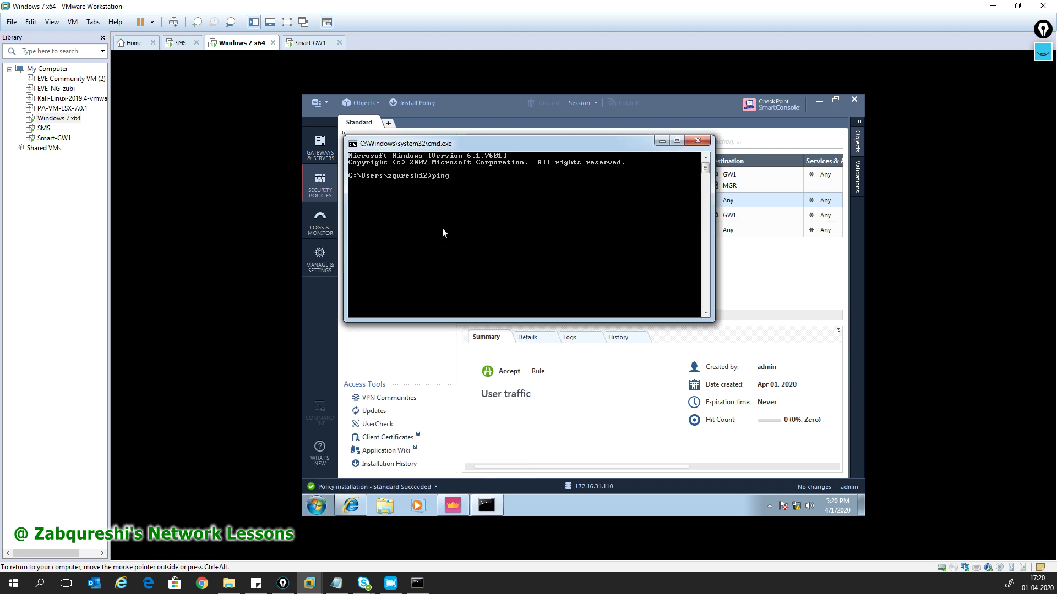
text( 8.8.8.8)
key(Return)
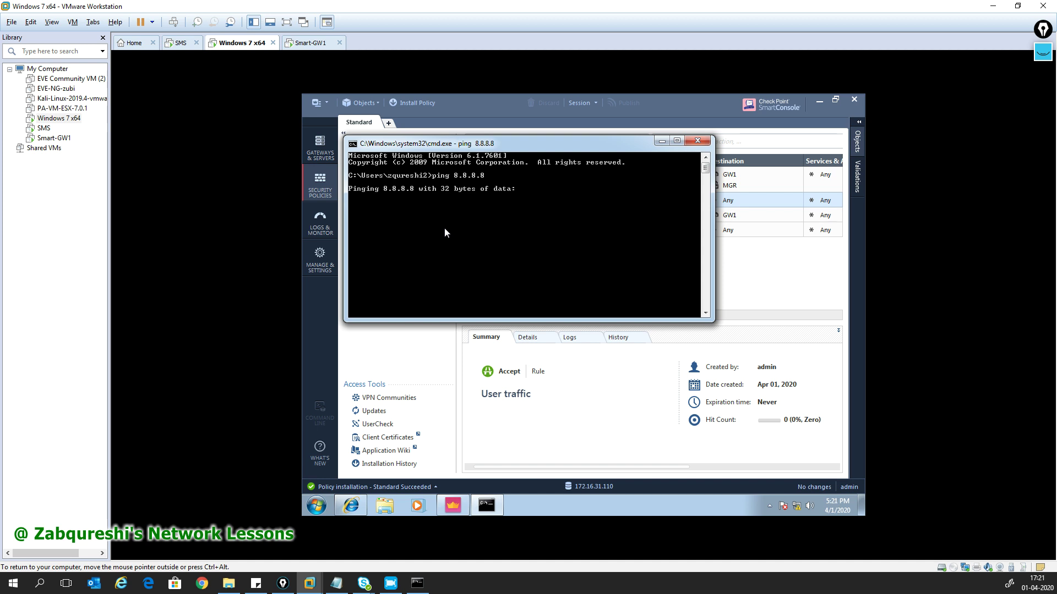
key(ctrl+c)
- Ping 192.168.1.1 and stop it once the replies time out
text(ping)
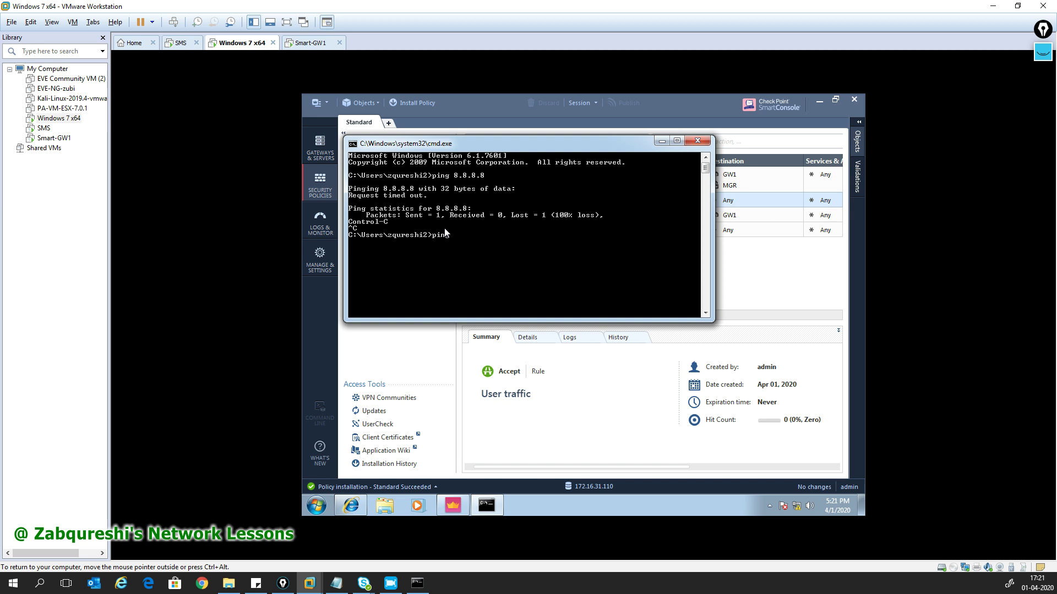
text( 8.868.1.1)
key(Return)
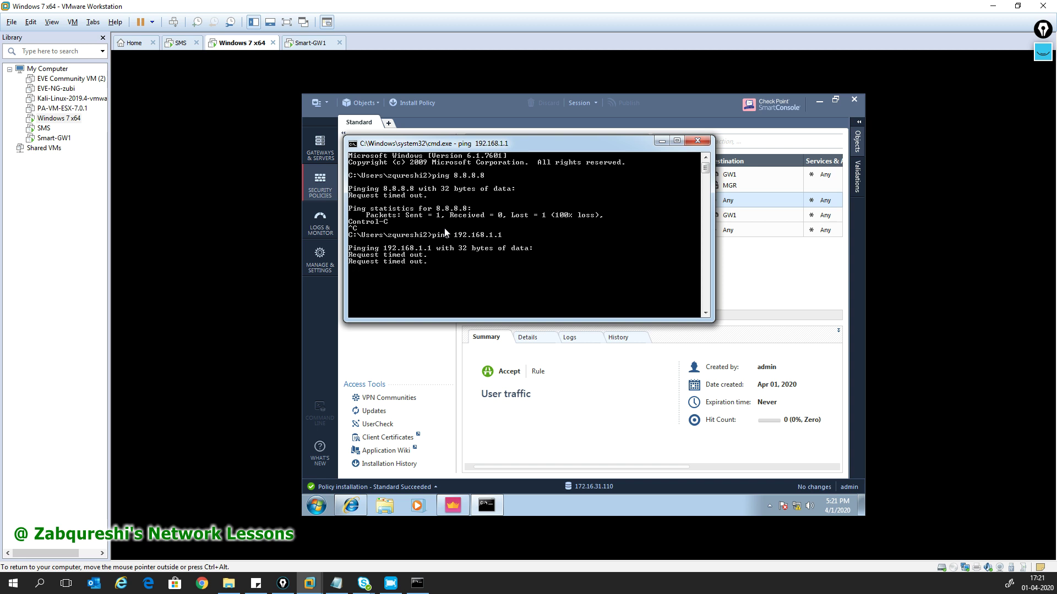
key(ctrl+c)
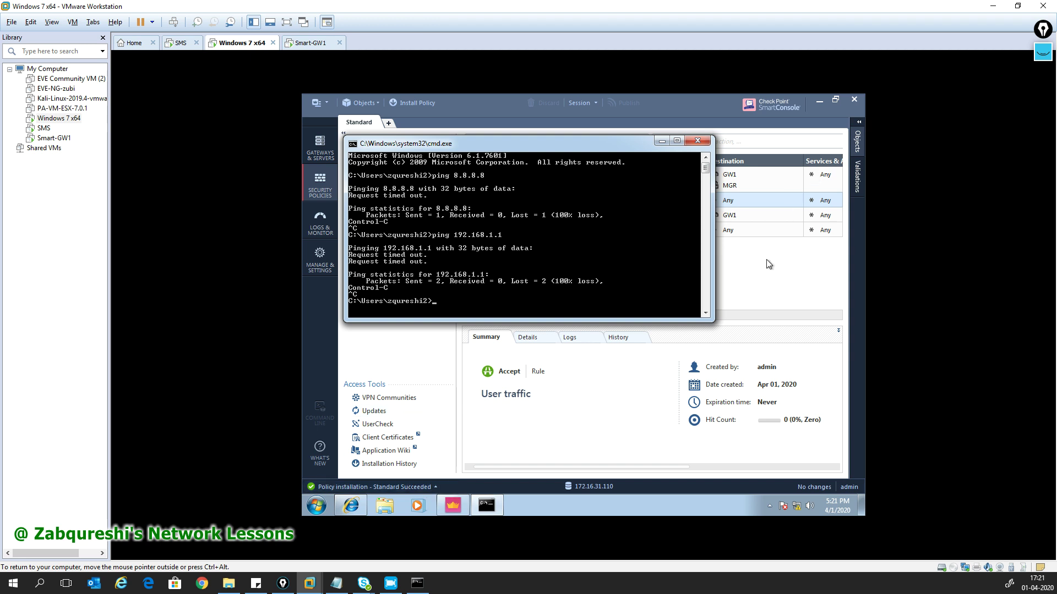
- Open the User traffic rule's logs and inspect the 5:21:09 PM echo-request entry's details
click(763, 279)
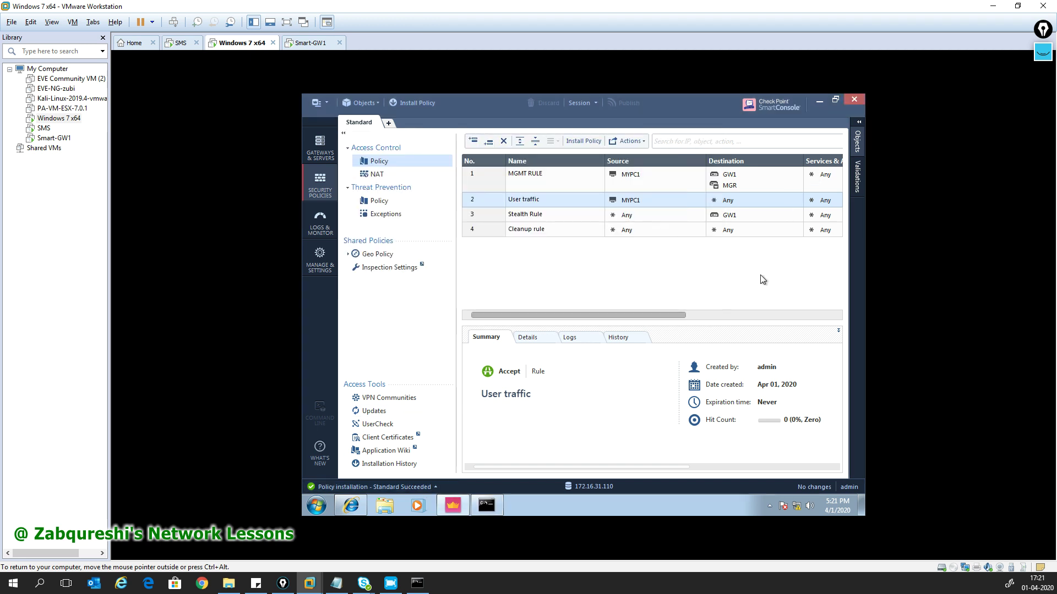
double_click(526, 201)
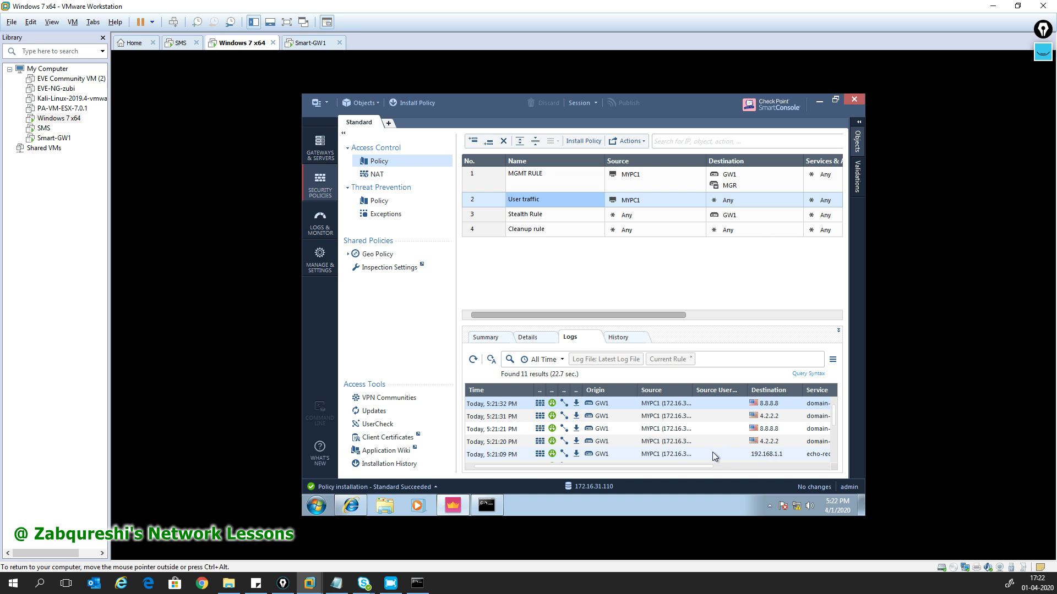
click(684, 453)
double_click(683, 453)
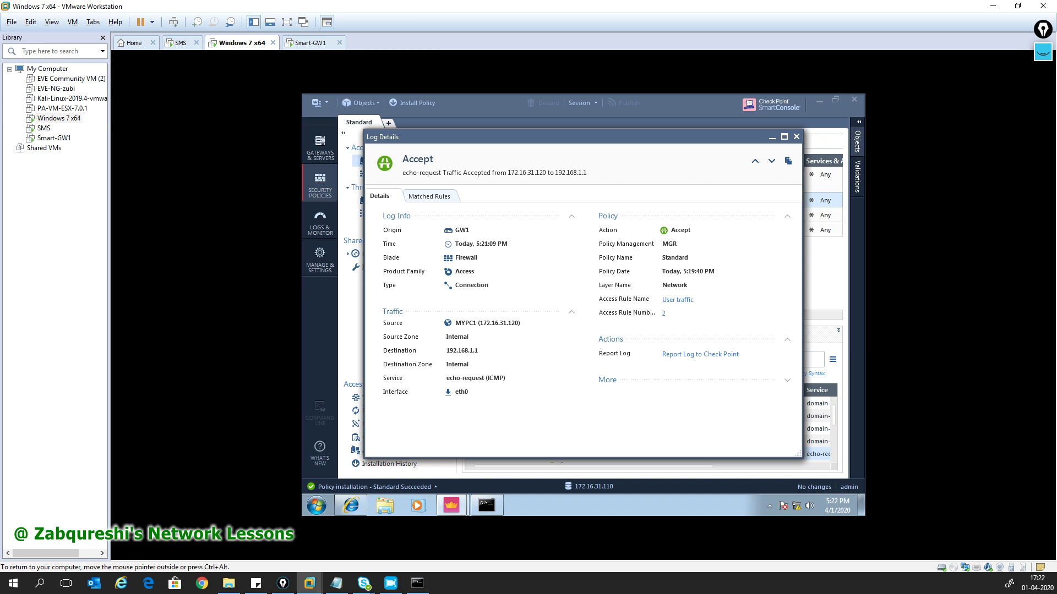
drag(505, 378, 446, 378)
click(796, 137)
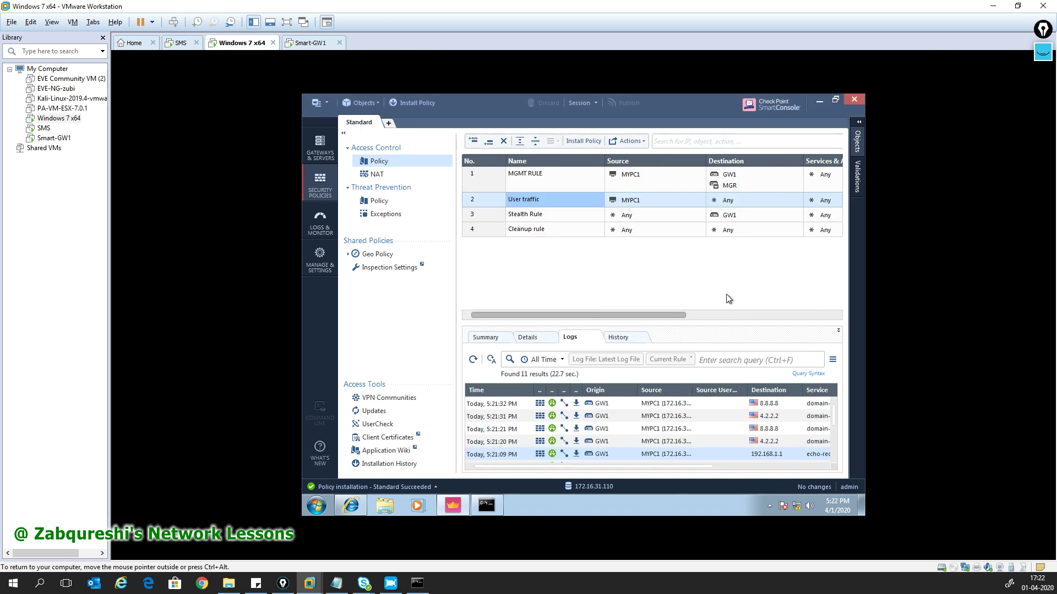
- Enable automatic Hide NAT on host MYPC1, installed on gateway GW1
click(368, 177)
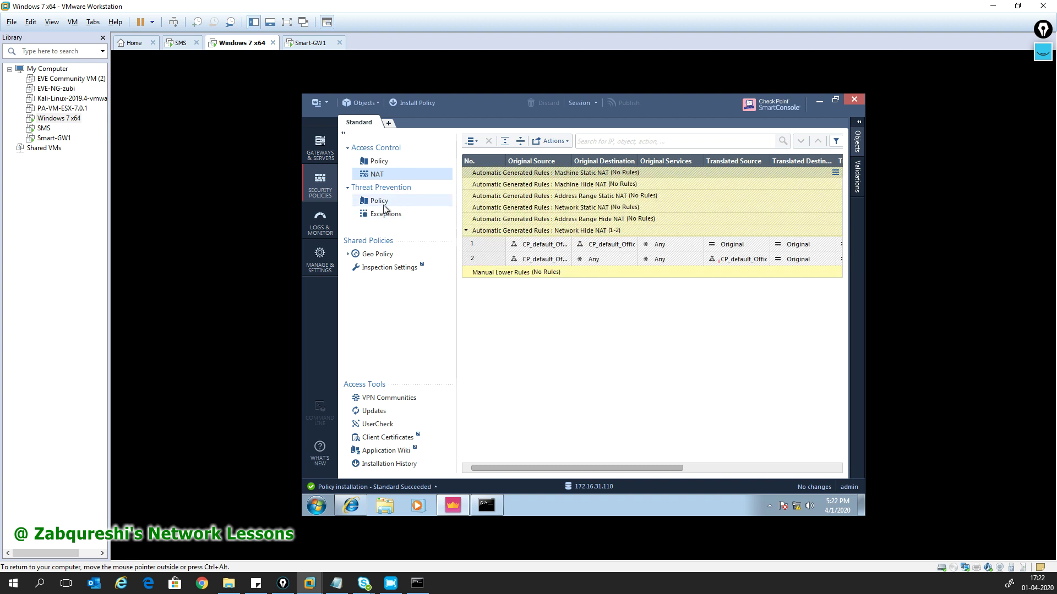
click(859, 122)
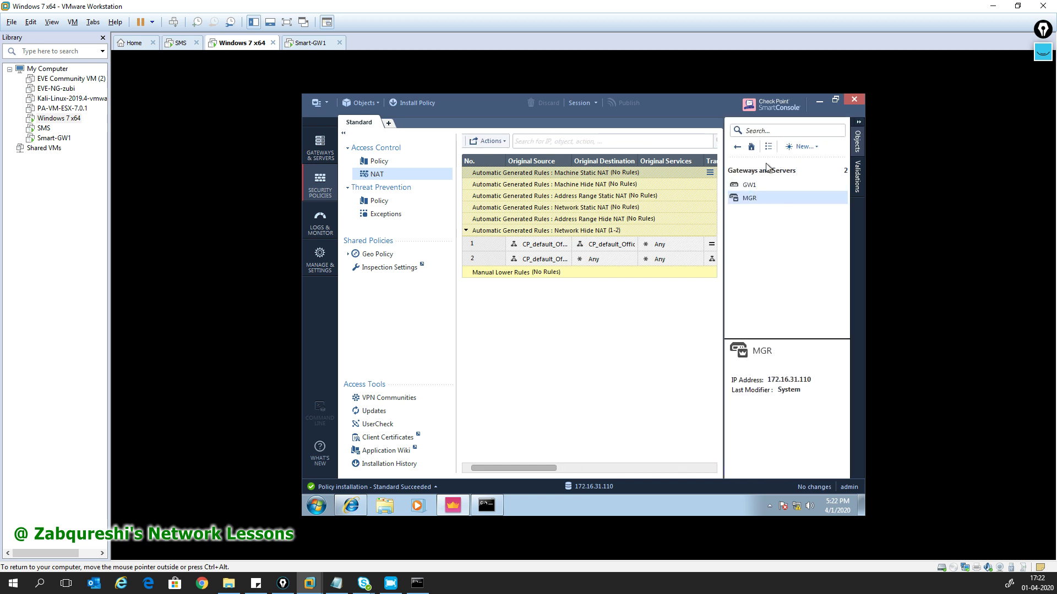
click(738, 147)
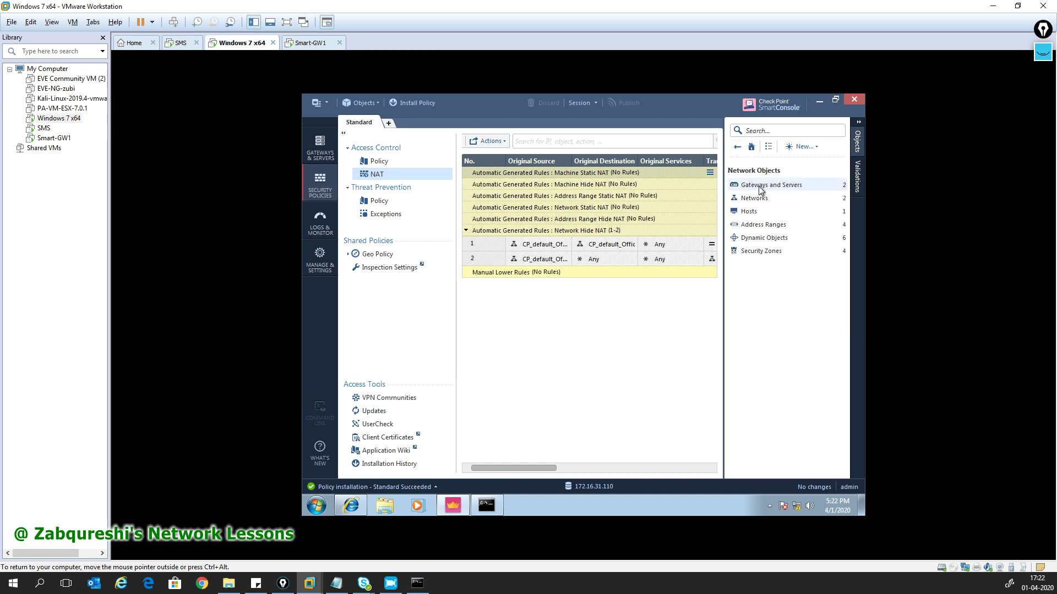
click(762, 214)
double_click(752, 185)
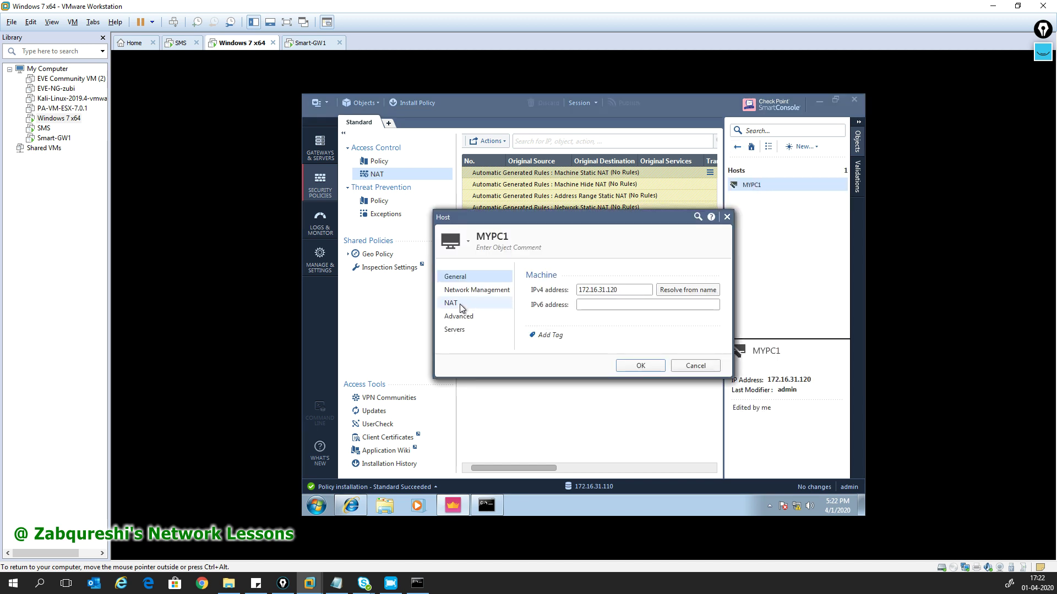
click(460, 304)
click(547, 289)
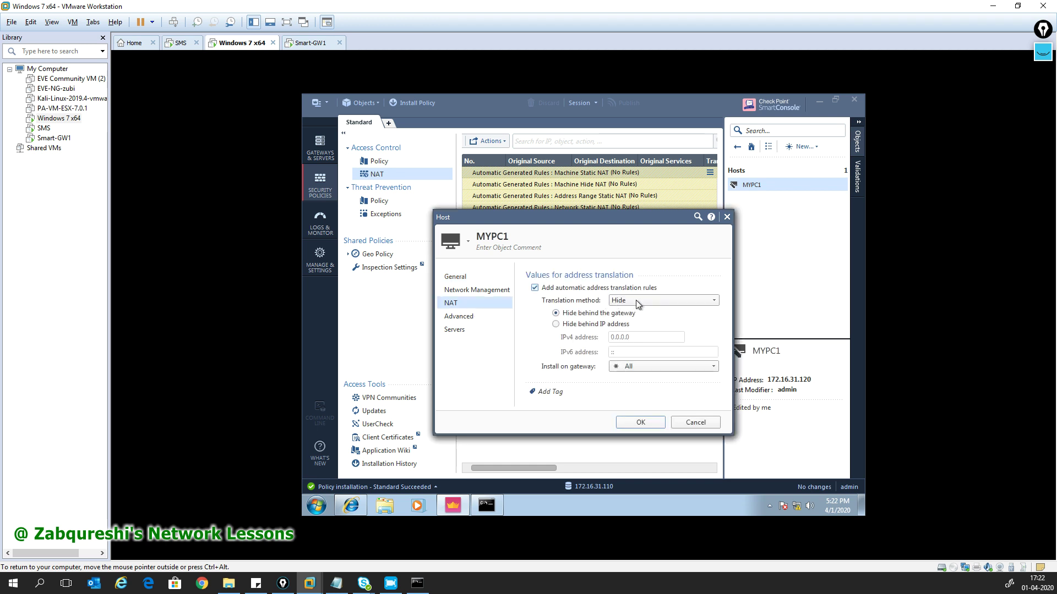
click(637, 368)
click(631, 409)
click(629, 421)
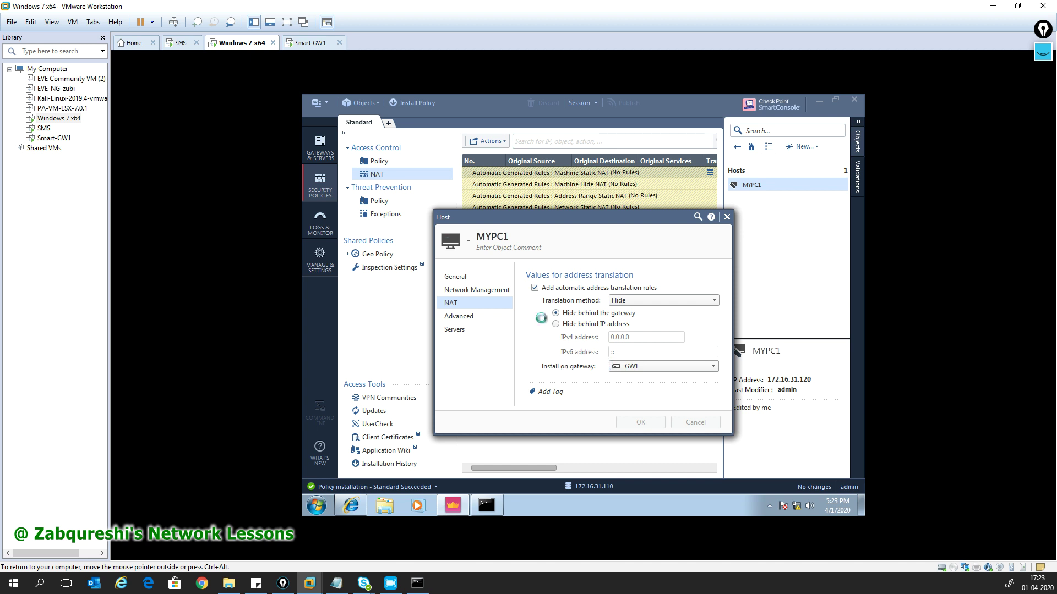
- Publish the change, install the Standard policy on GW1, and confirm 'Installation succeeded on GW1'
click(416, 102)
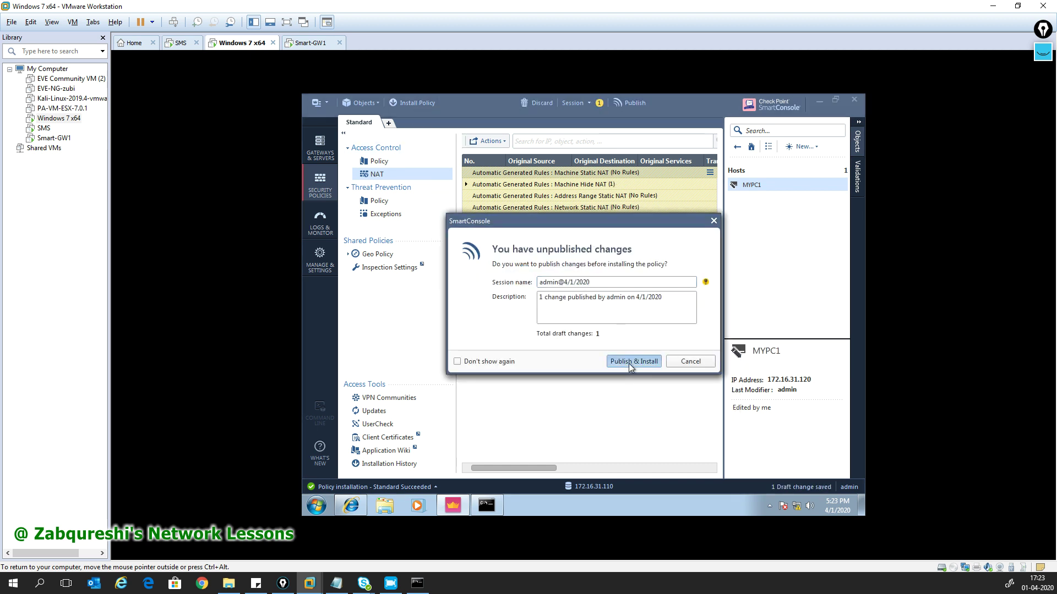
click(629, 363)
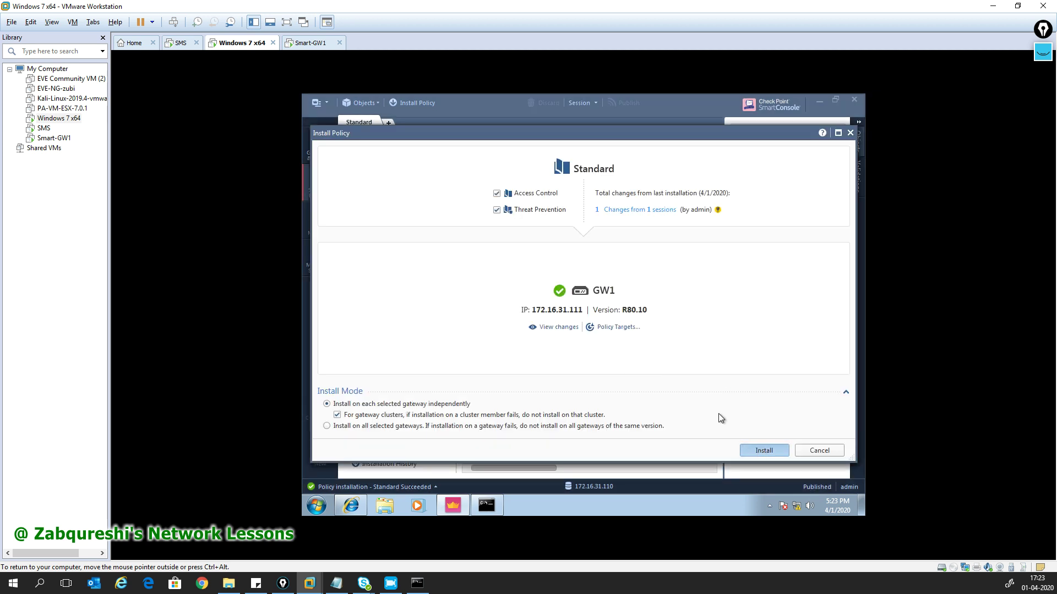
click(764, 450)
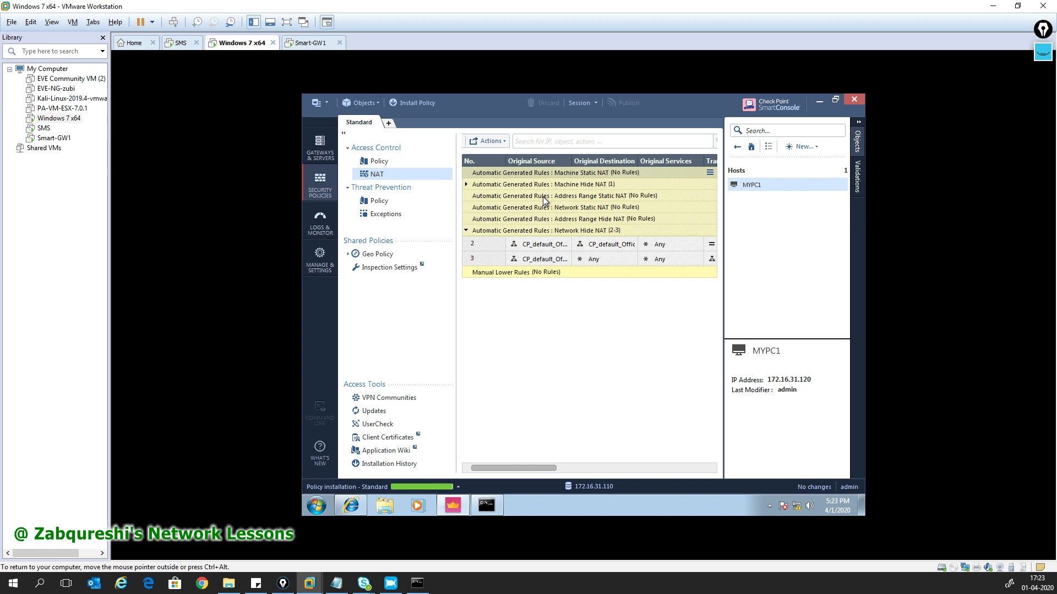
click(456, 486)
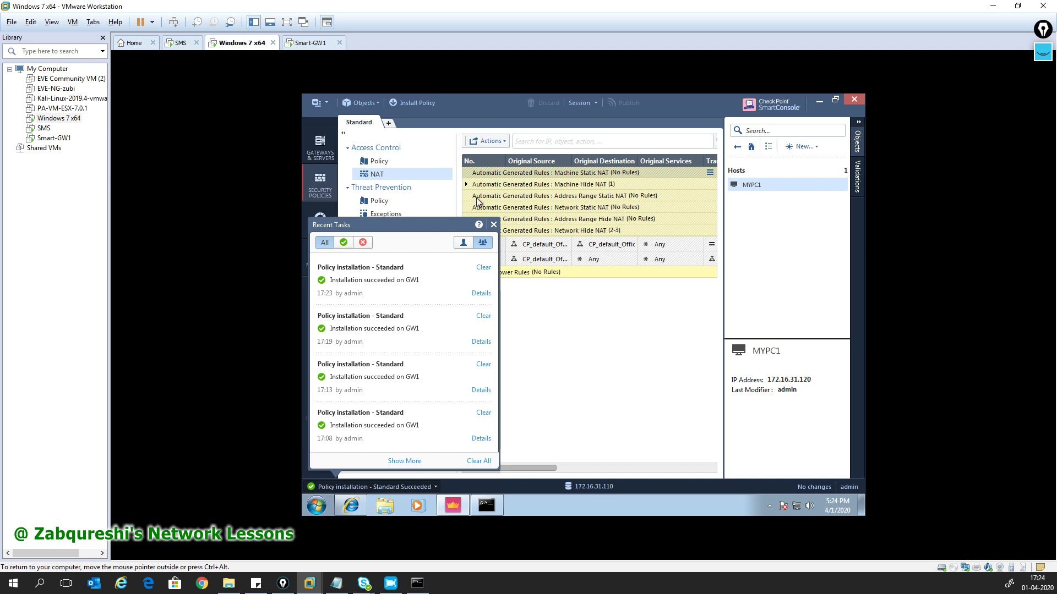
- Close the recent tasks list and expand the Machine Hide NAT rules, scrolled to Translated Source
click(493, 225)
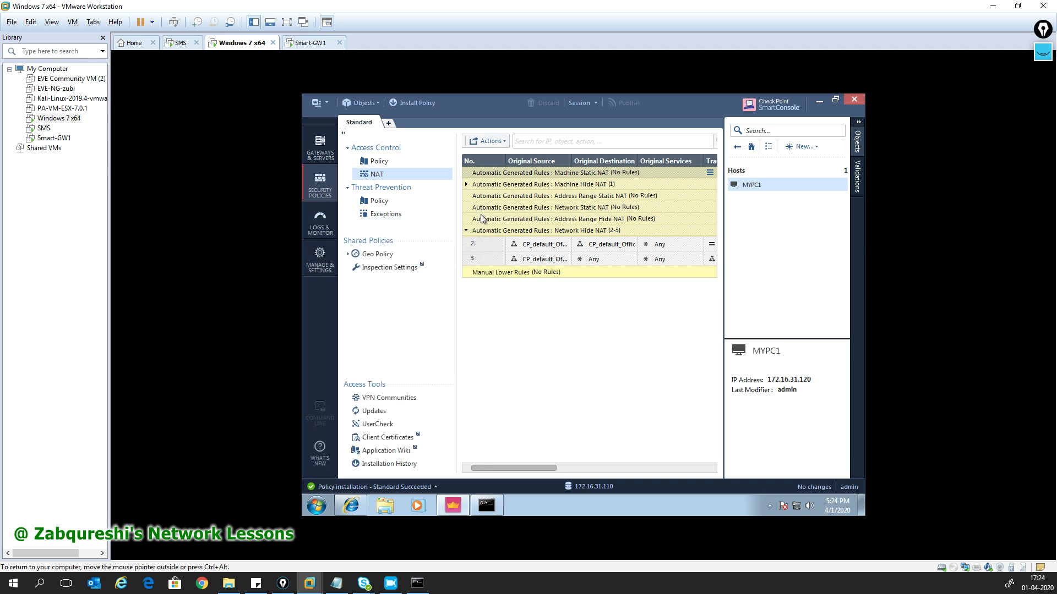
click(466, 185)
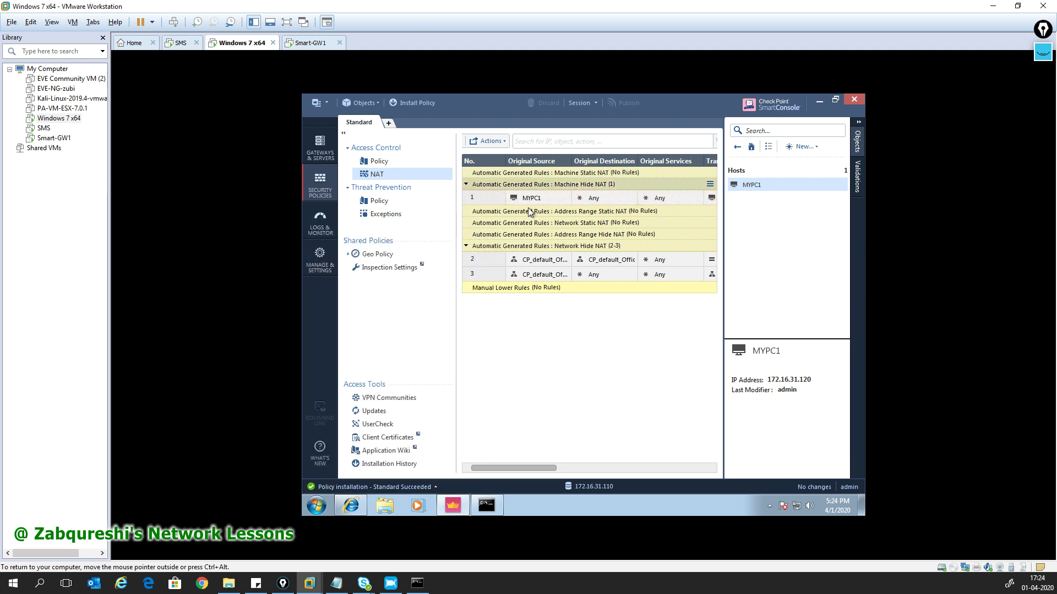
drag(507, 468, 565, 468)
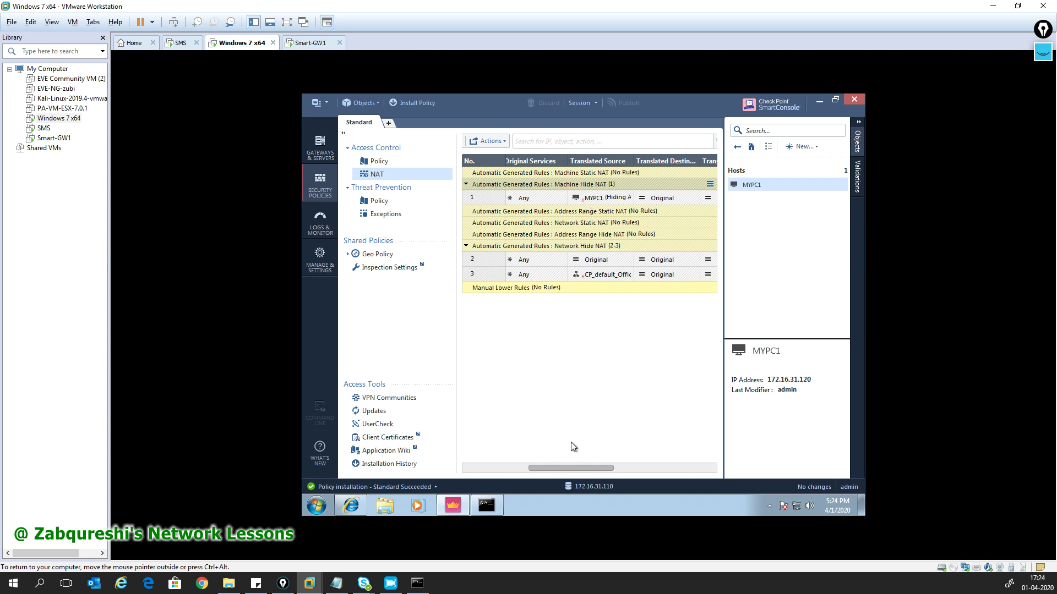
drag(563, 470, 571, 470)
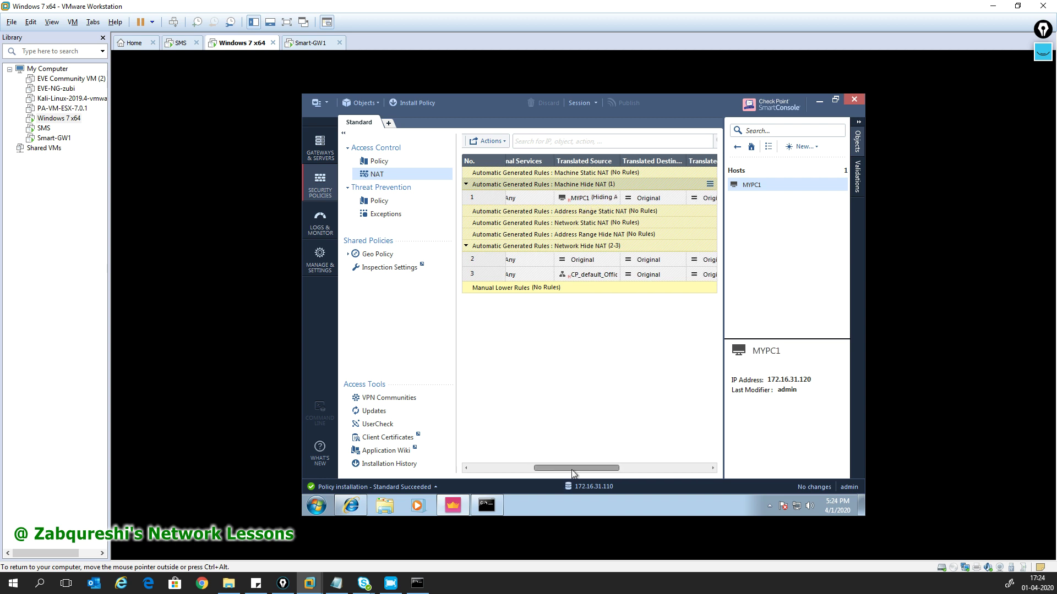
- Inspect MYPC1's hide NAT rule 1 and expand MYPC1's host info card
click(576, 198)
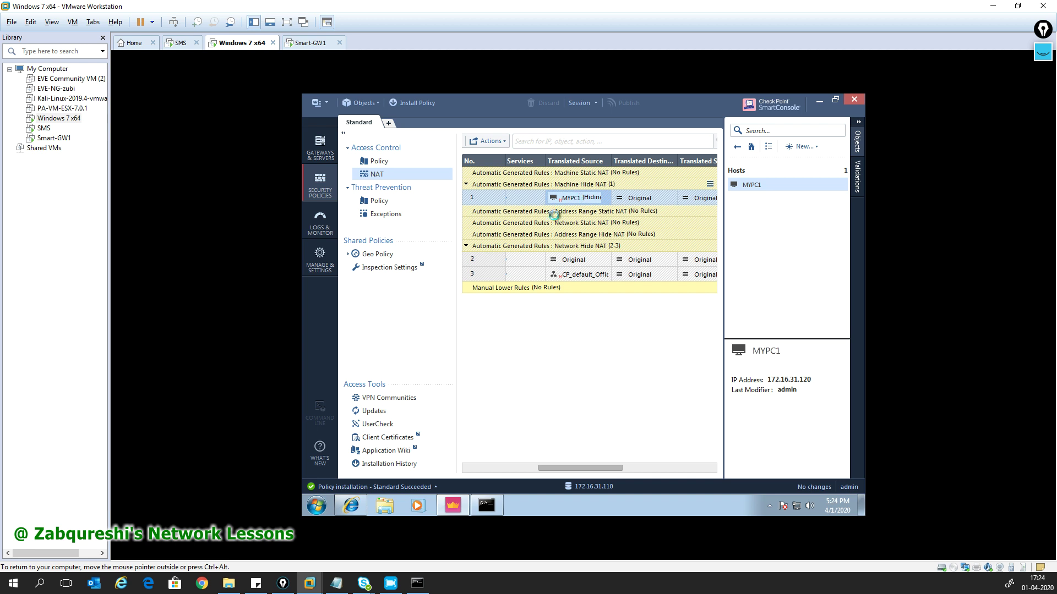
click(726, 217)
mouse_move(587, 202)
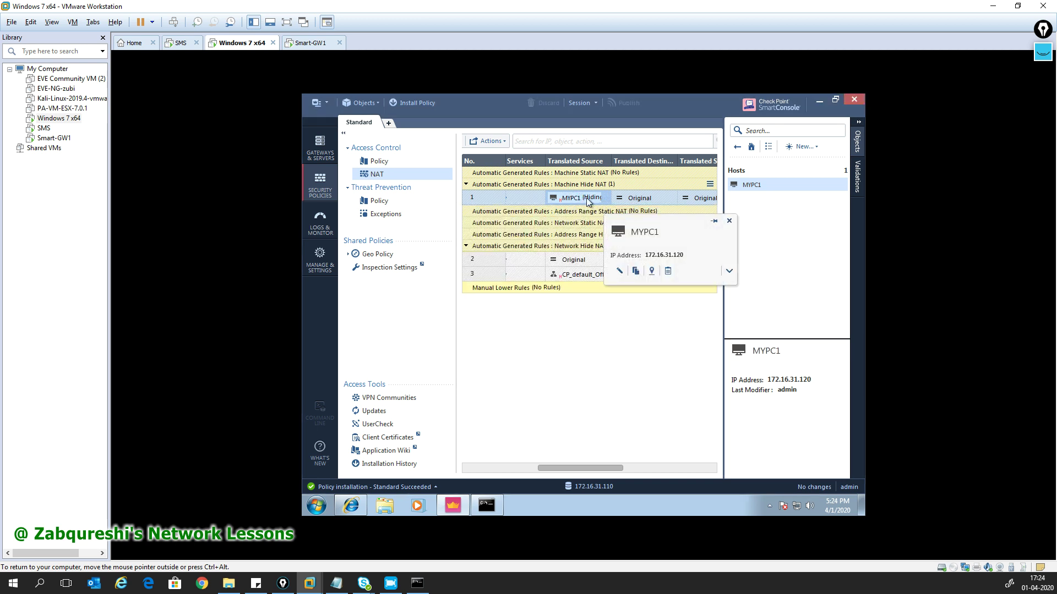
click(729, 272)
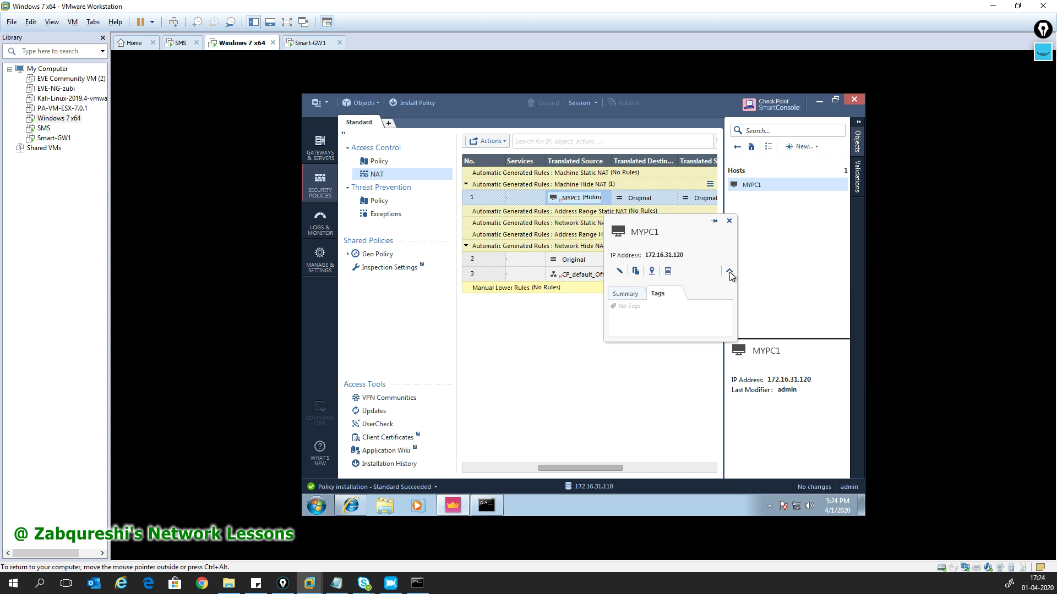
drag(582, 469, 492, 465)
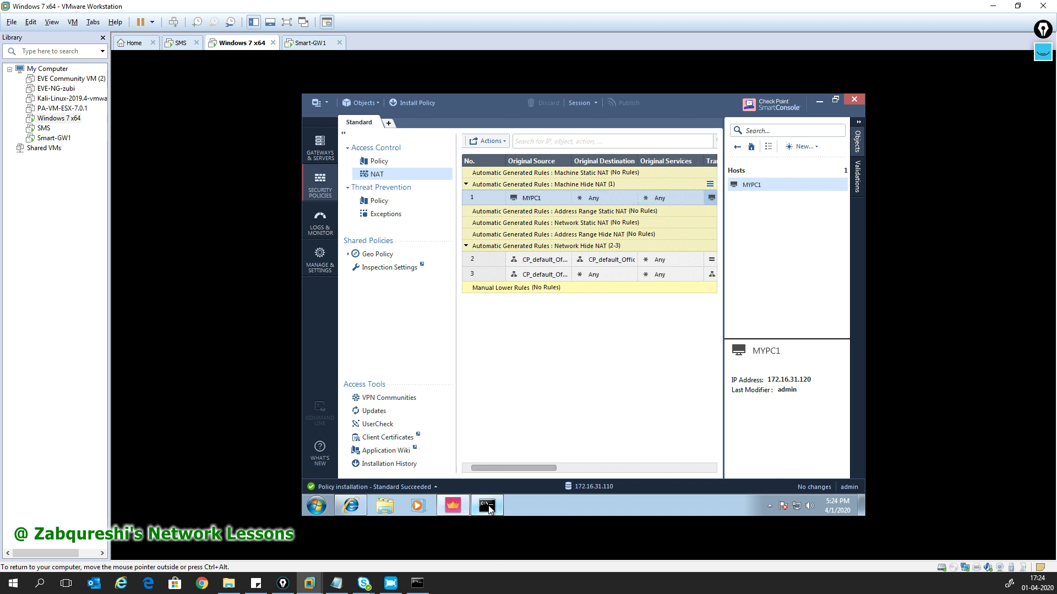
- Re-run pings to 192.168.1.1 and 8.8.8.8 in Command Prompt, confirming replies, then minimize it
click(486, 505)
key(Up)
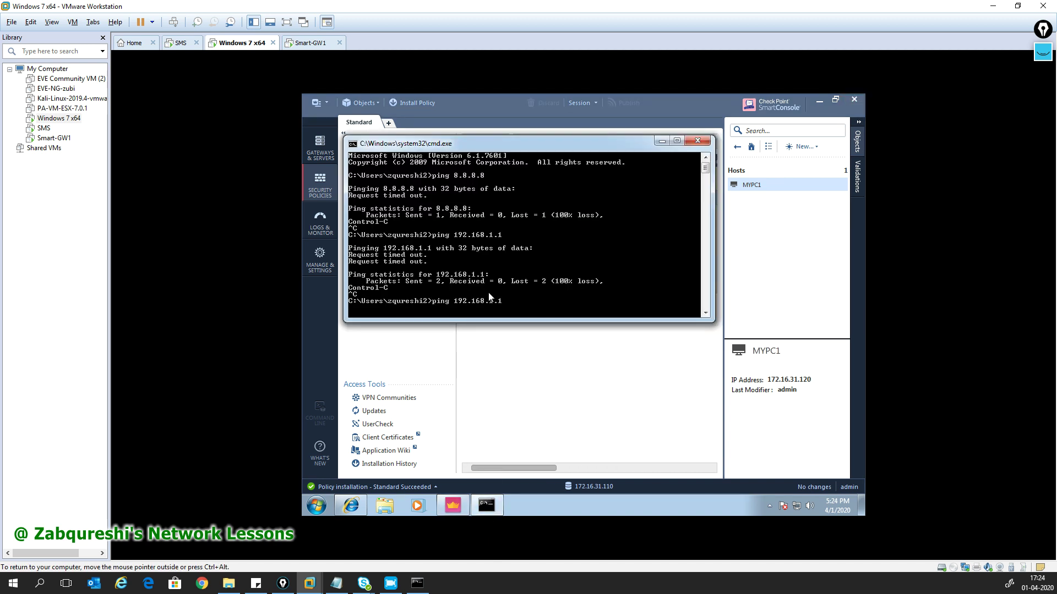
key(Return)
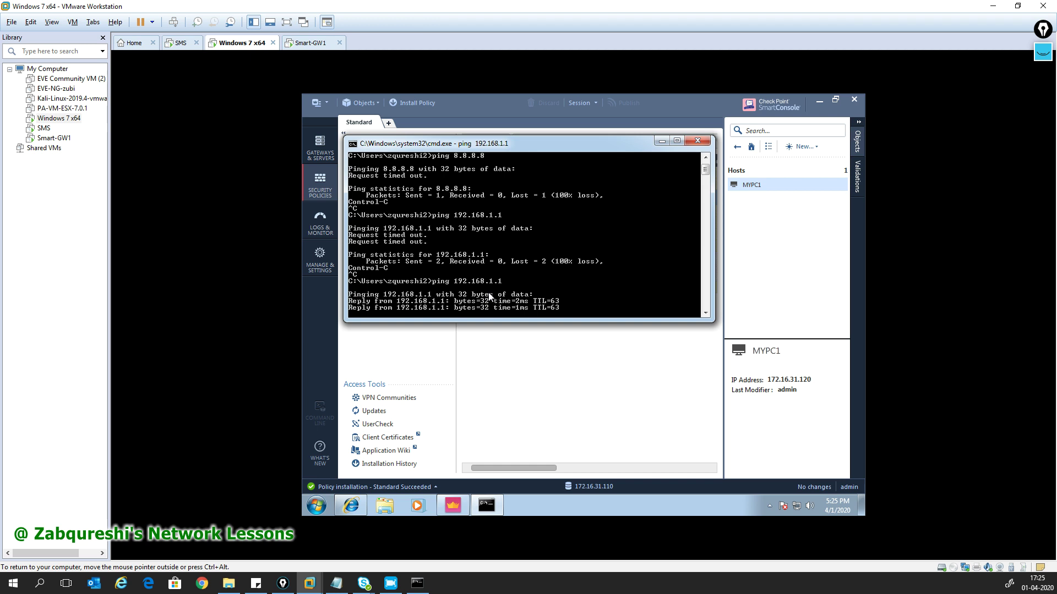
key(ctrl+c)
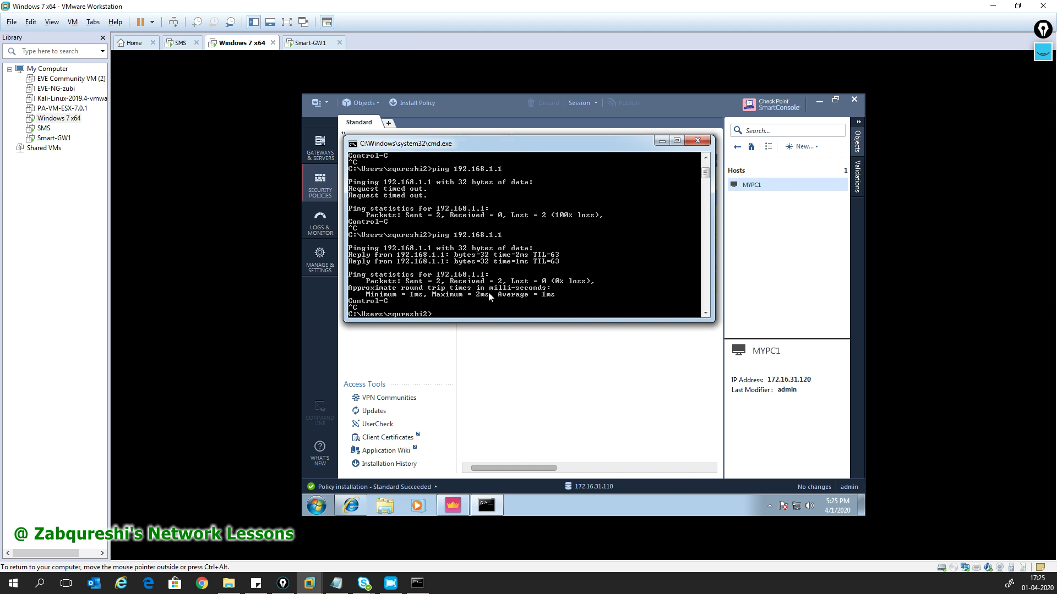
key(Up)
key(BackSpace)
key(BackSpace)
key(BackSpace)
key(Return)
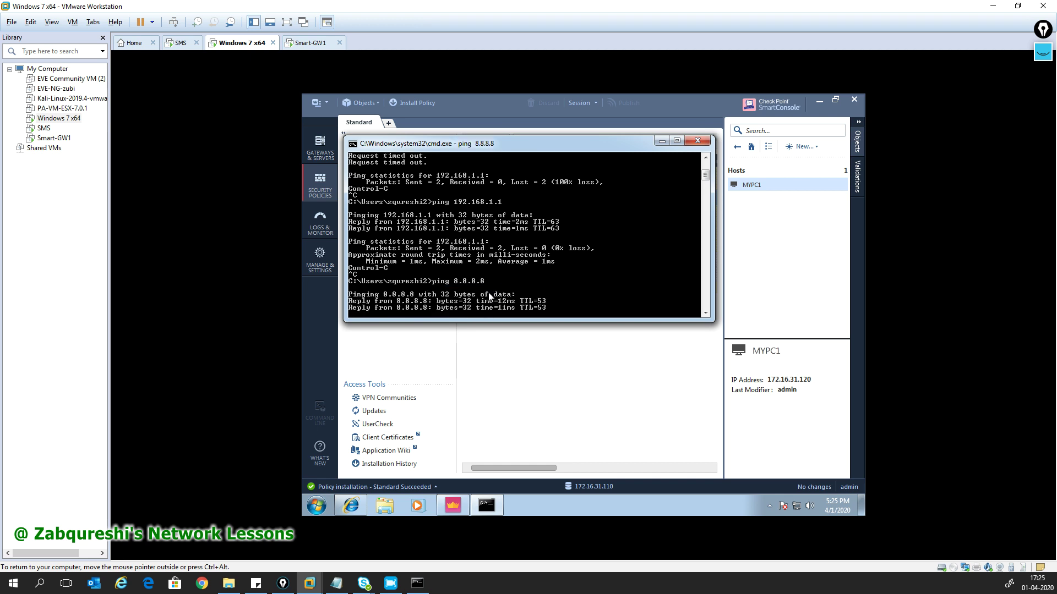
key(ctrl+c)
click(454, 504)
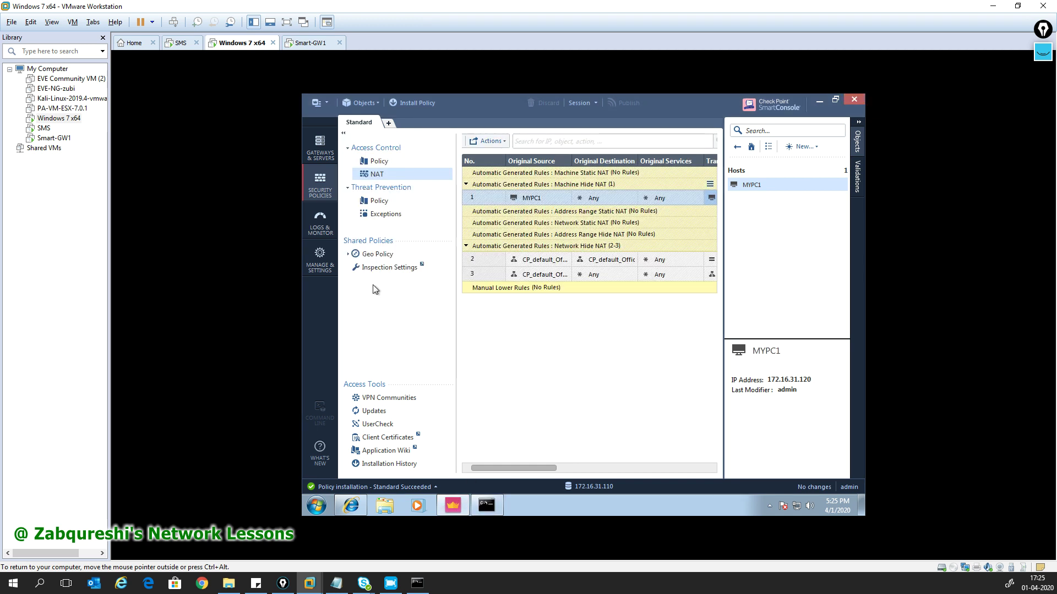
- Show the Access Control policy with refreshed logs and select the domain-udp entry to 4.2.2.2
click(387, 161)
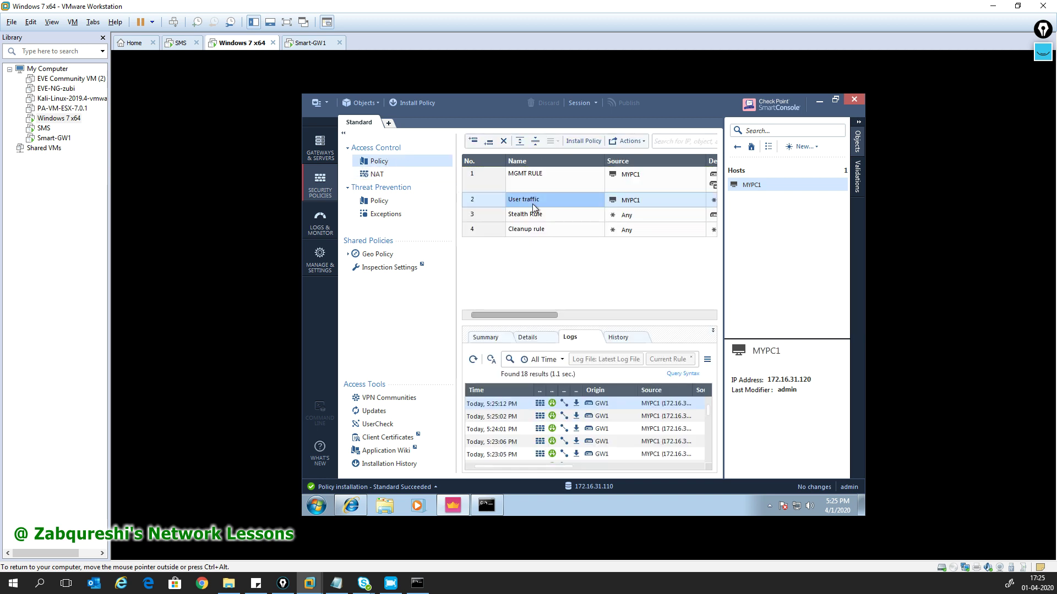
click(473, 359)
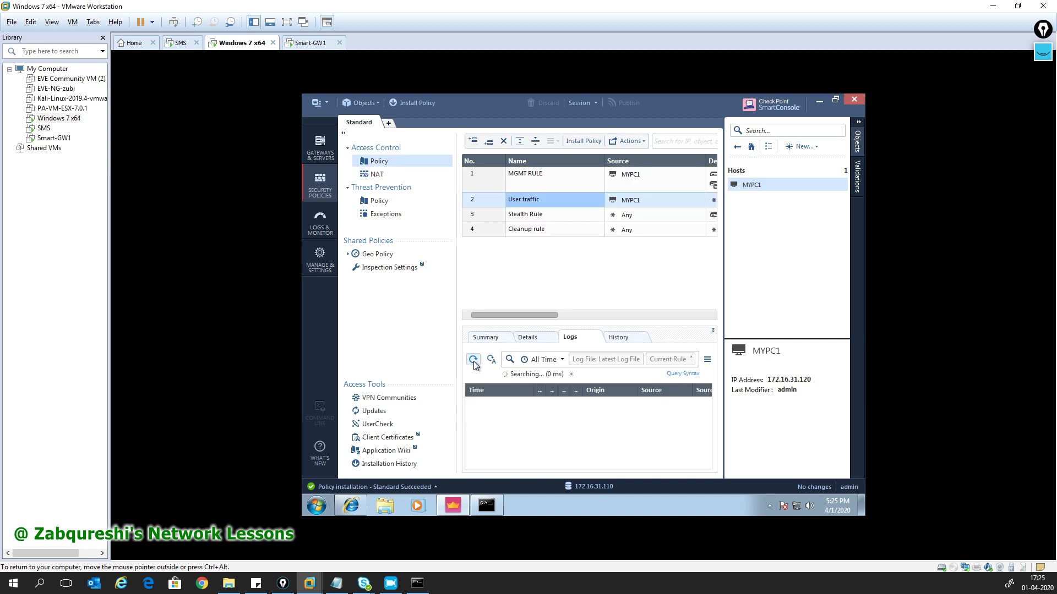
click(861, 123)
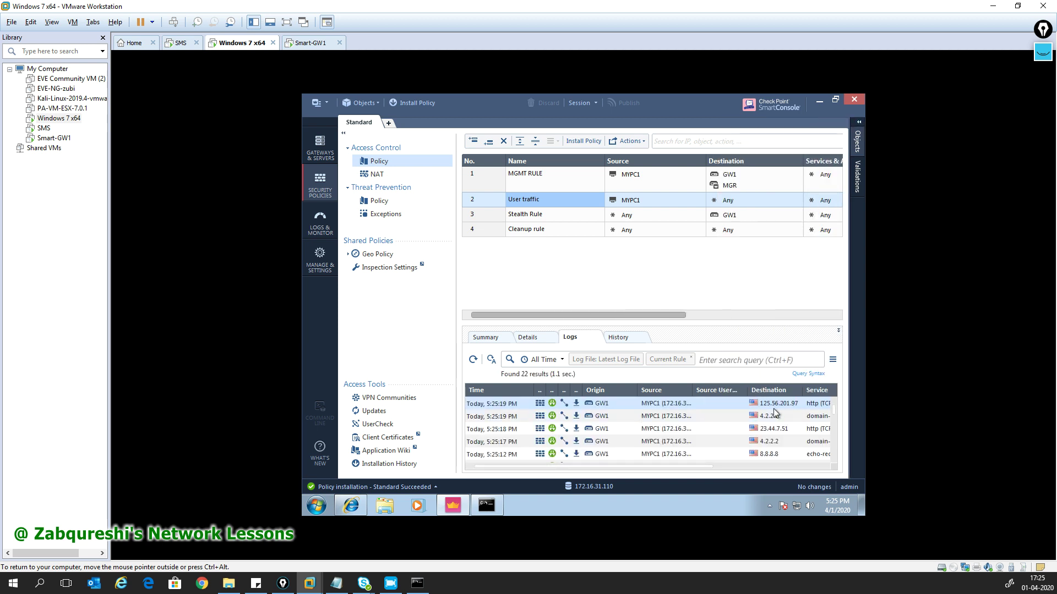
mouse_move(619, 466)
mouse_down()
mouse_move(646, 467)
mouse_move(613, 468)
mouse_up()
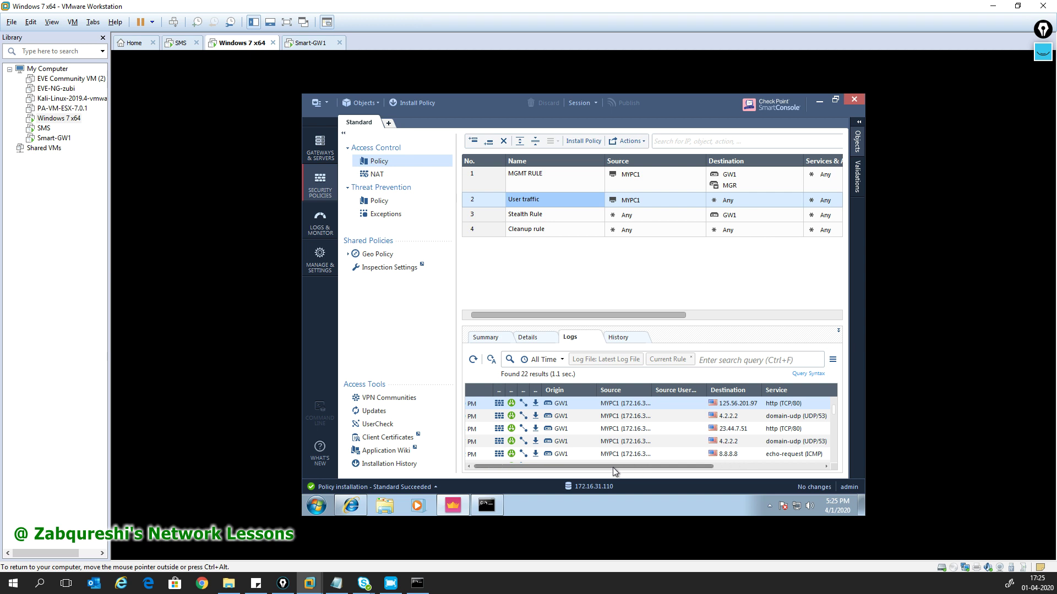
click(660, 417)
- Open the DNS log's details, copy the translated source 192.168.1.111, and close the details
double_click(660, 418)
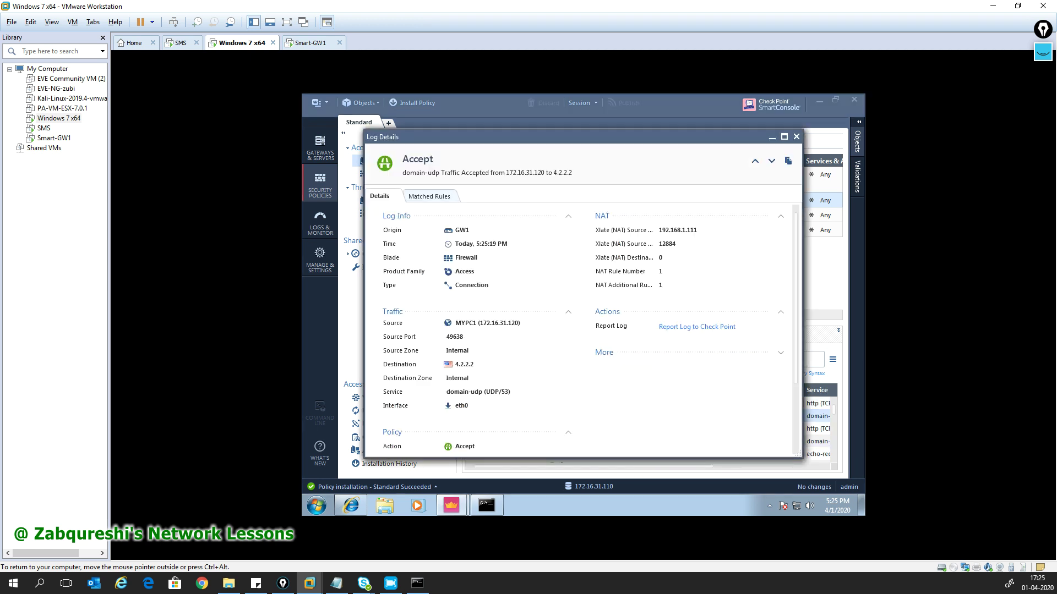
drag(696, 230, 658, 230)
right_click(655, 245)
click(710, 267)
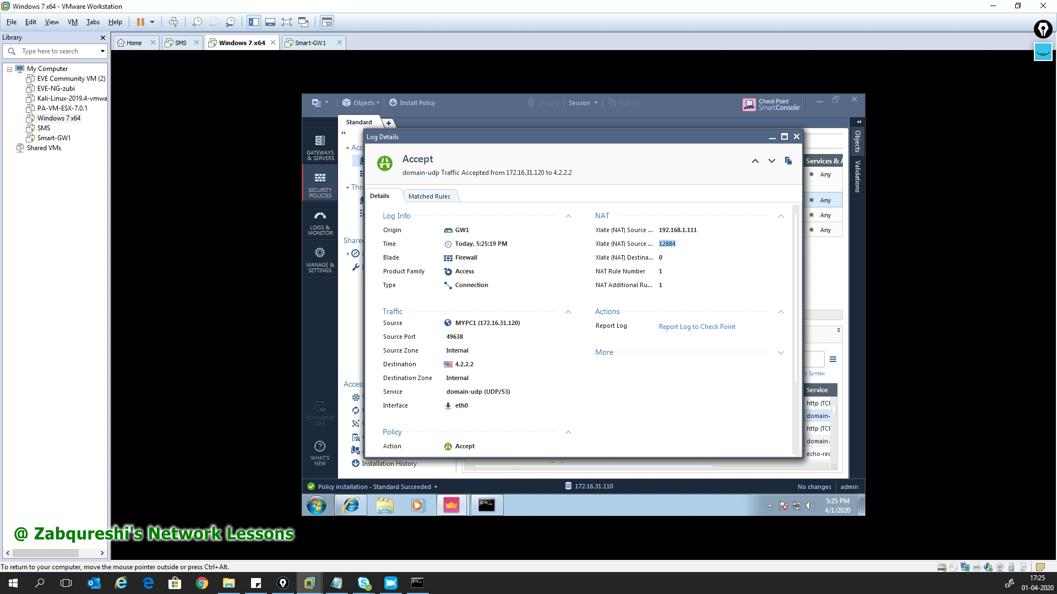
scroll(544, 366, down, 3)
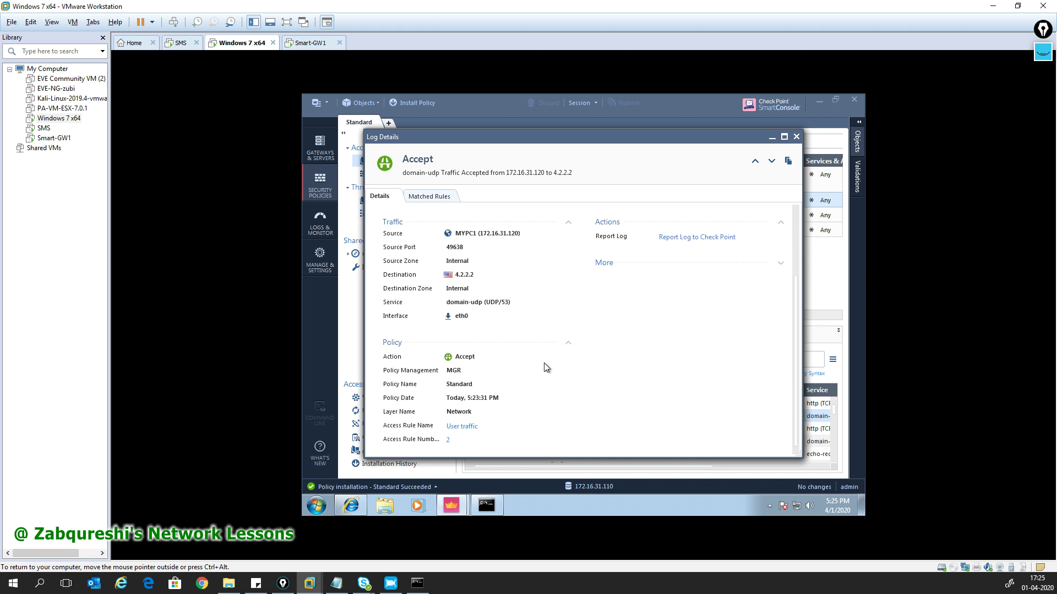
click(795, 136)
click(350, 505)
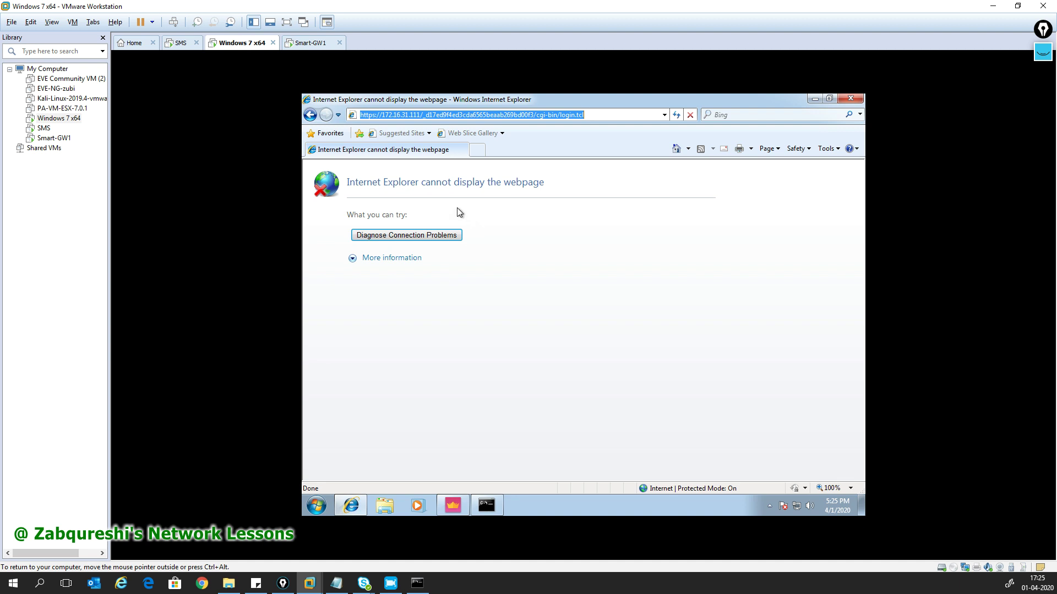
text(www.)
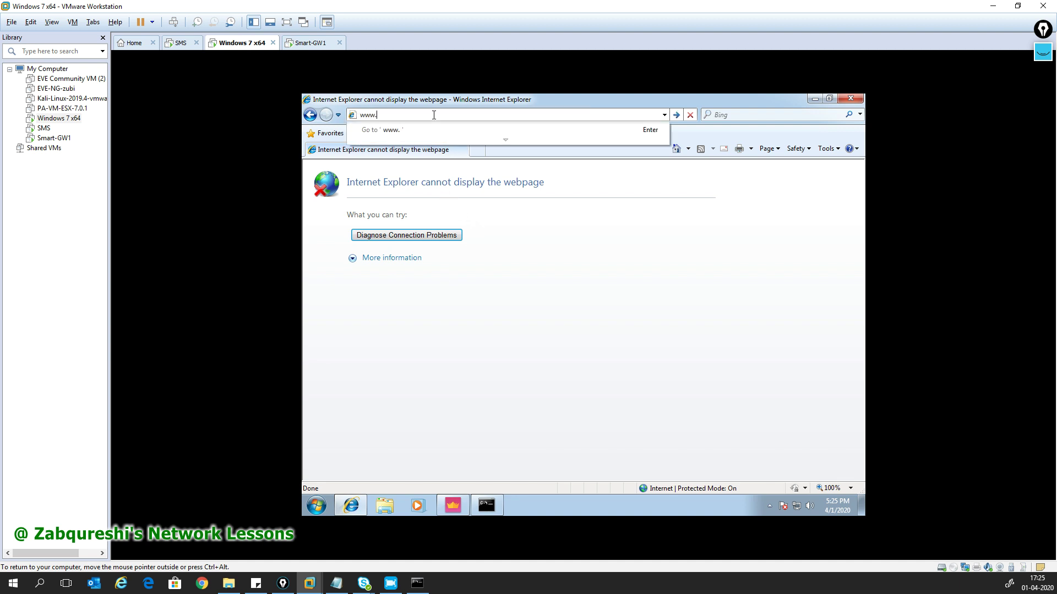
text(google.com)
key(Return)
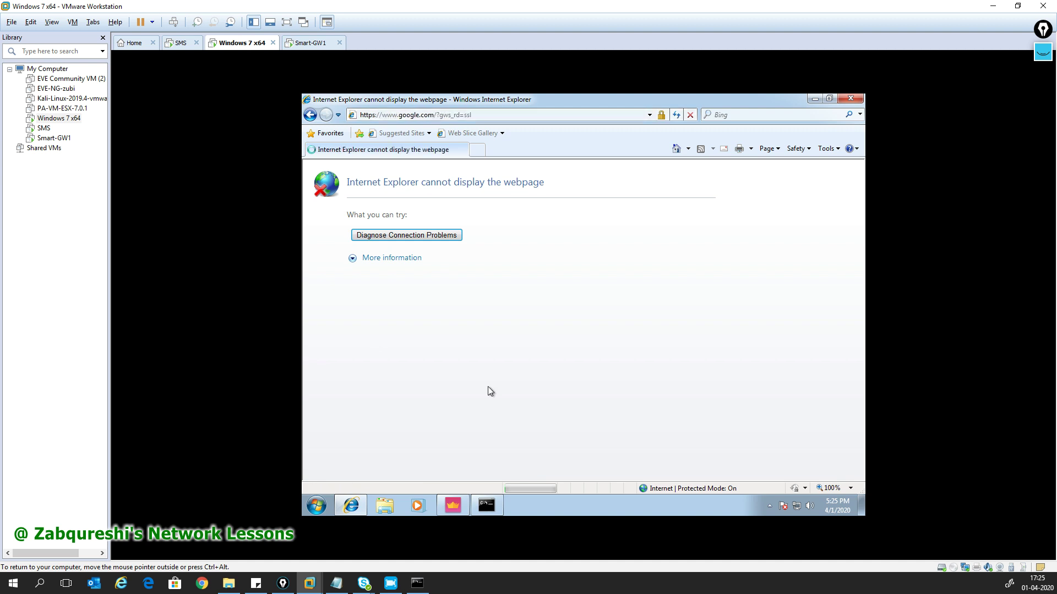
- Refresh the SmartConsole logs and open the details of the http entry to 8.241.139.254
click(461, 503)
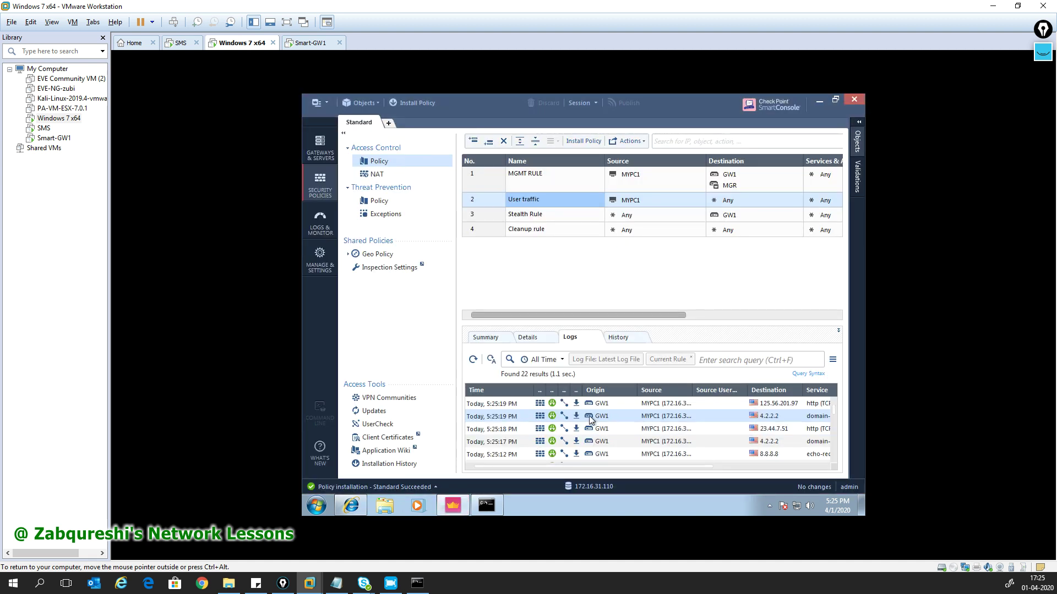
click(476, 362)
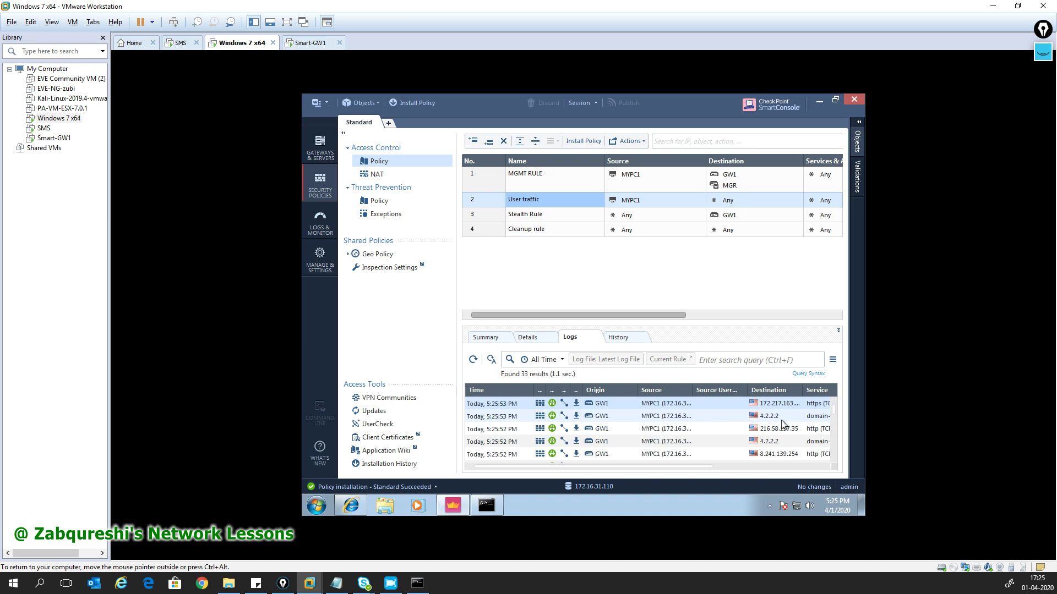
drag(607, 467, 662, 464)
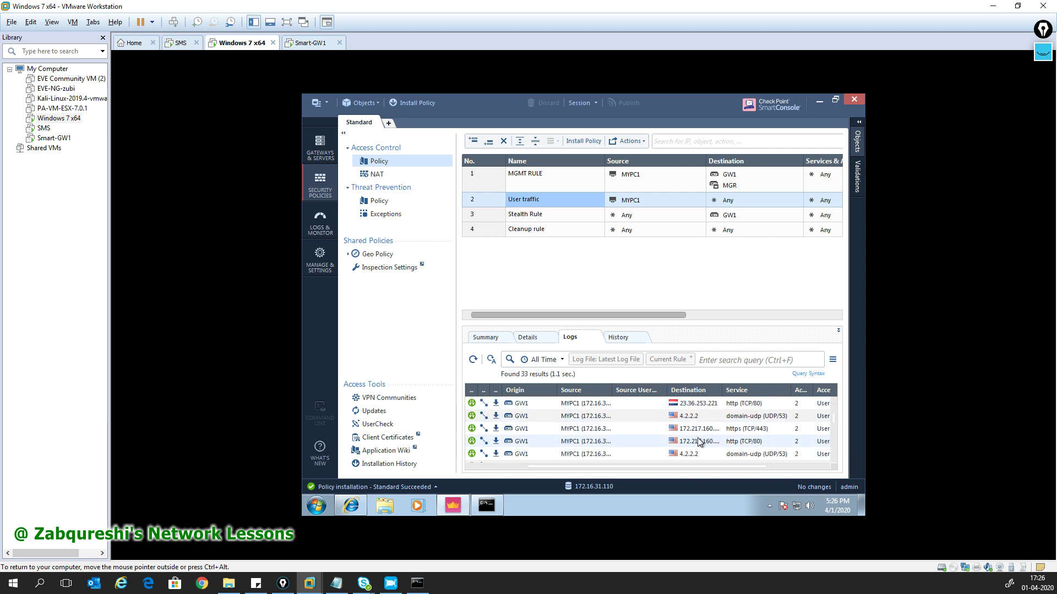
double_click(690, 419)
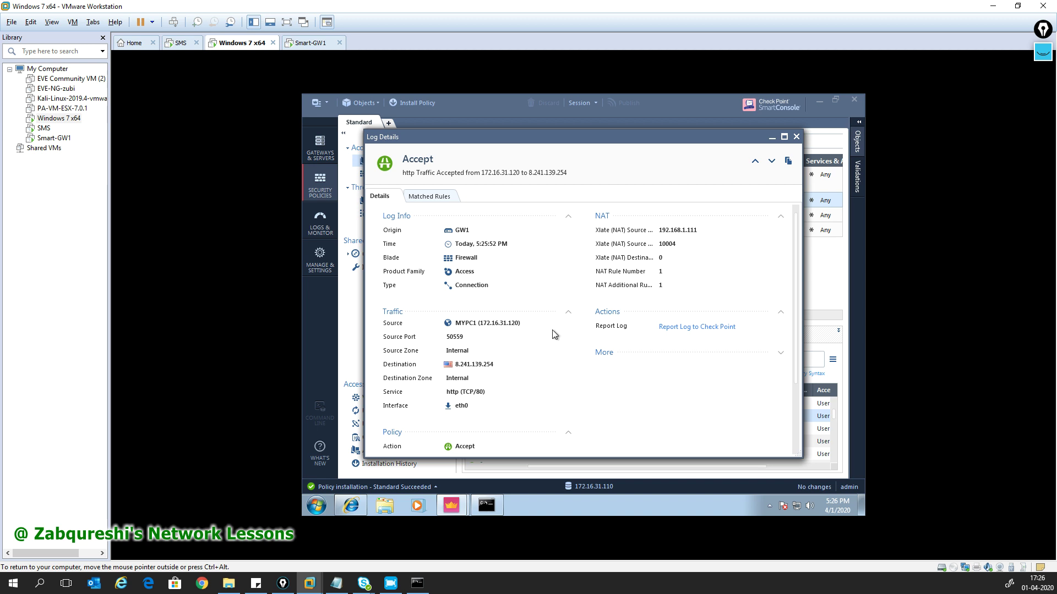
scroll(542, 341, down, 3)
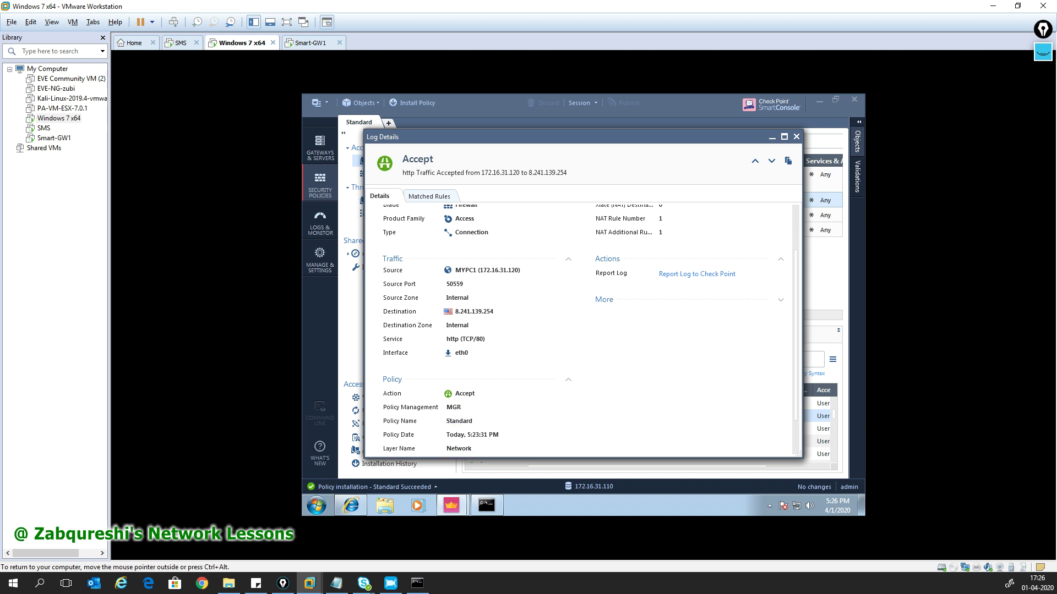
click(487, 505)
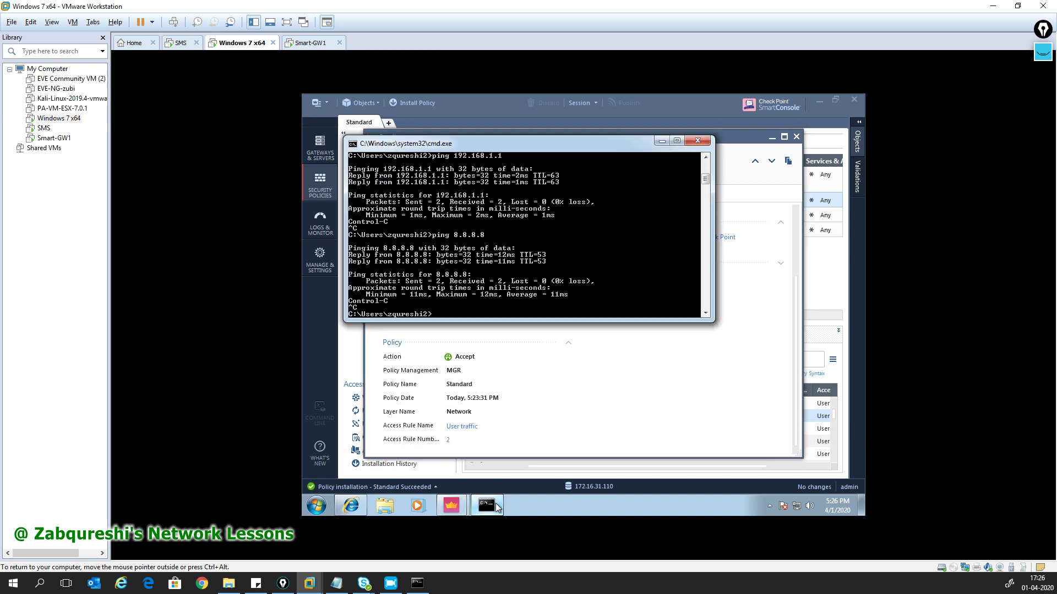
text(nslookup www.google.com)
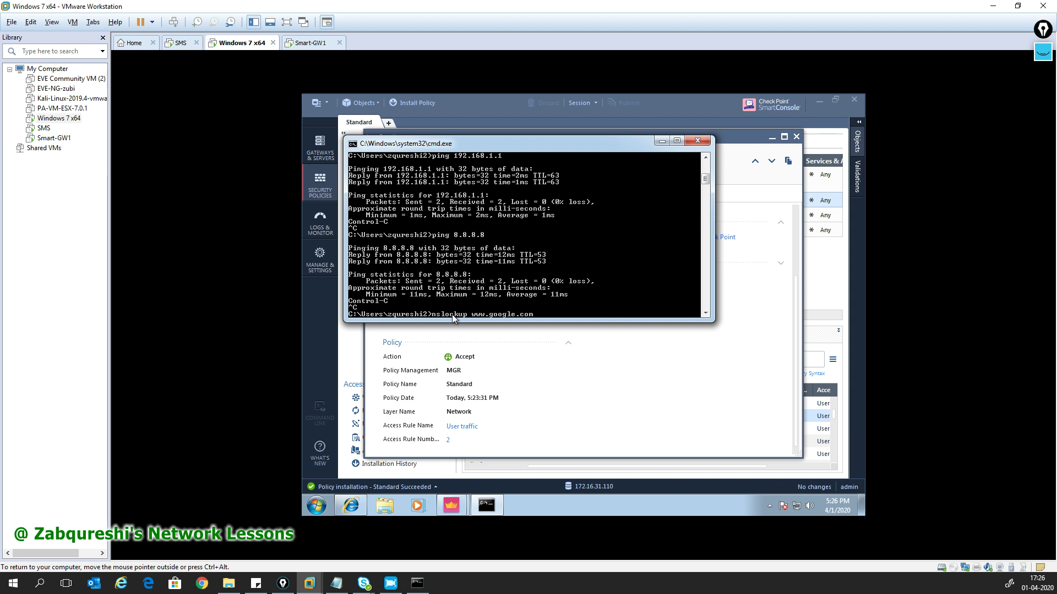
key(Return)
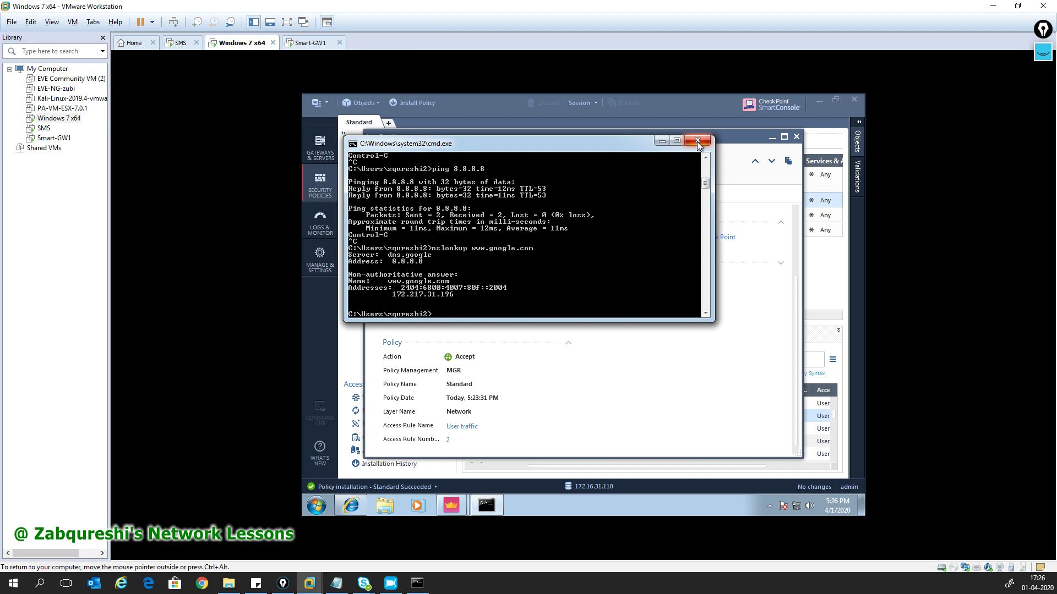
key(Up)
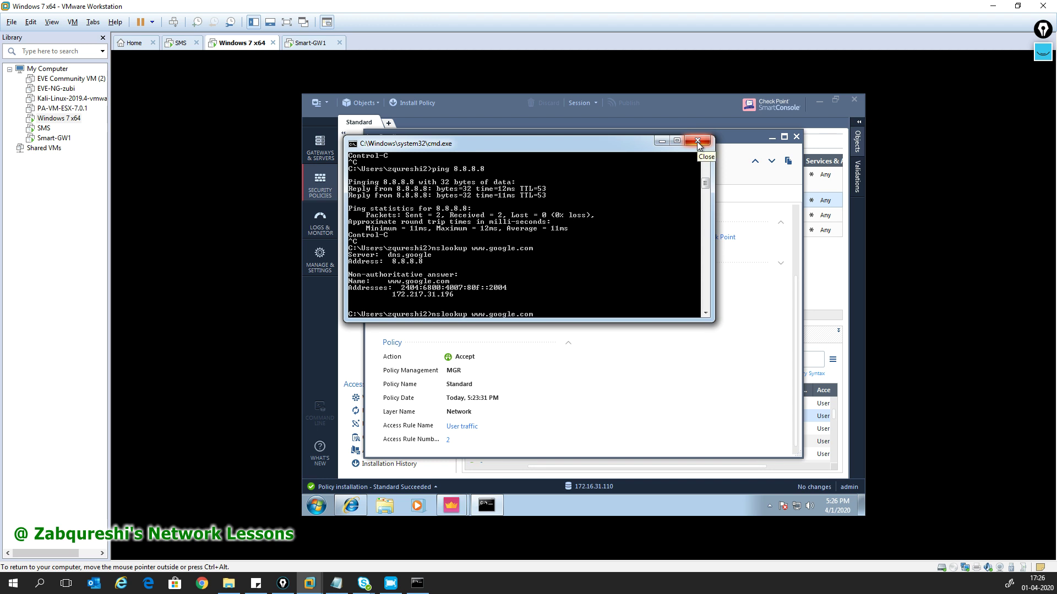
key(Return)
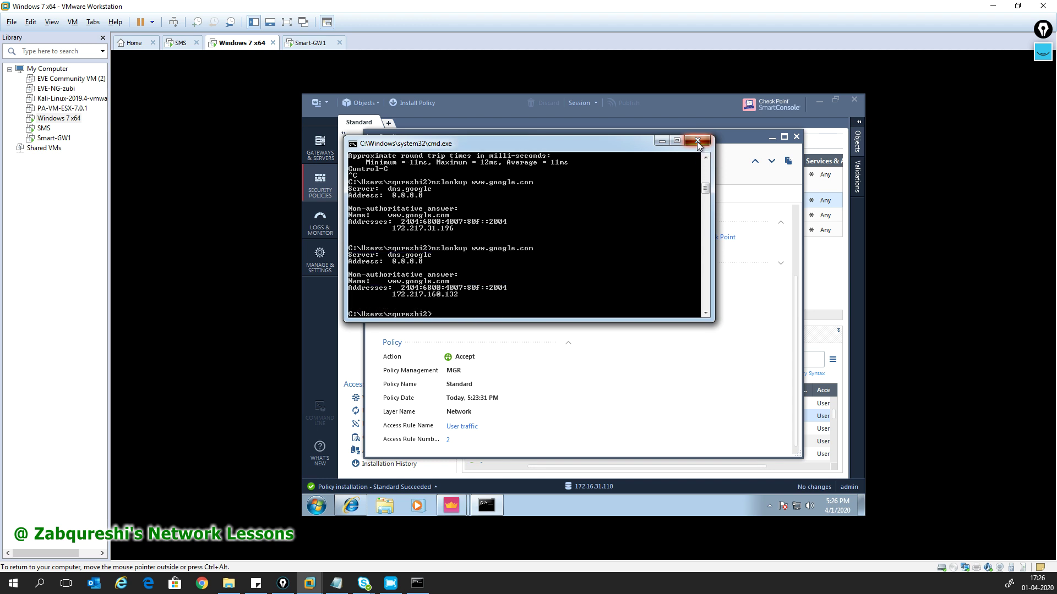
click(697, 143)
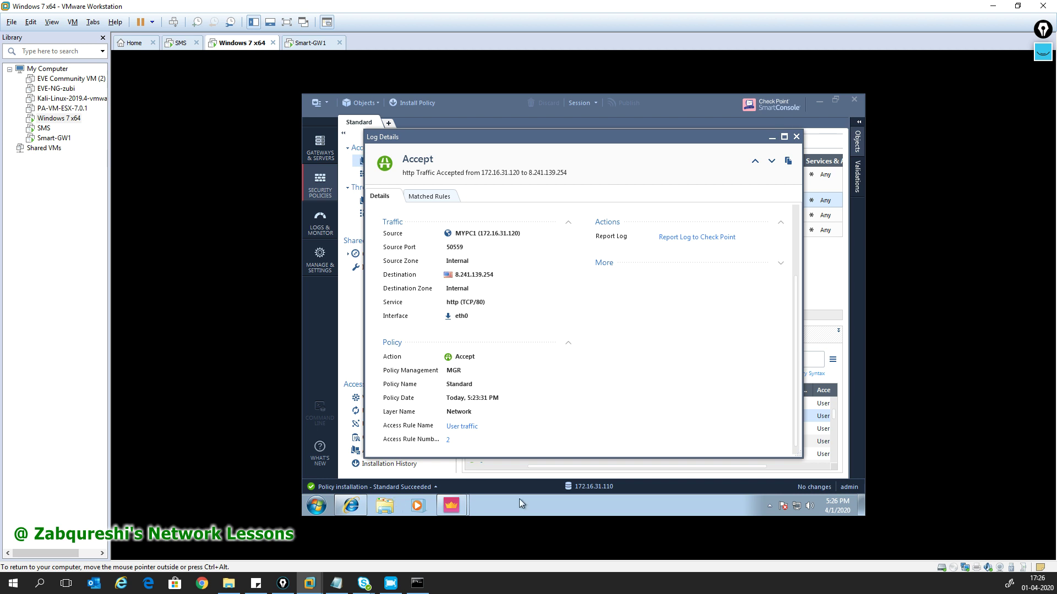
- Launch a new Command Prompt and type 'nslookup'
key(super)
text(cmd)
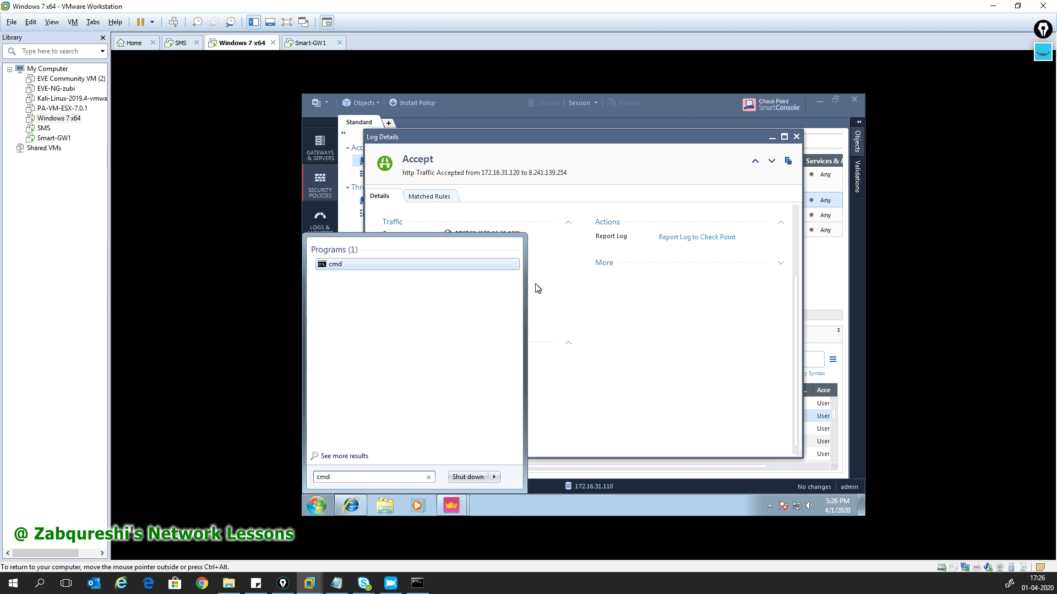
click(344, 266)
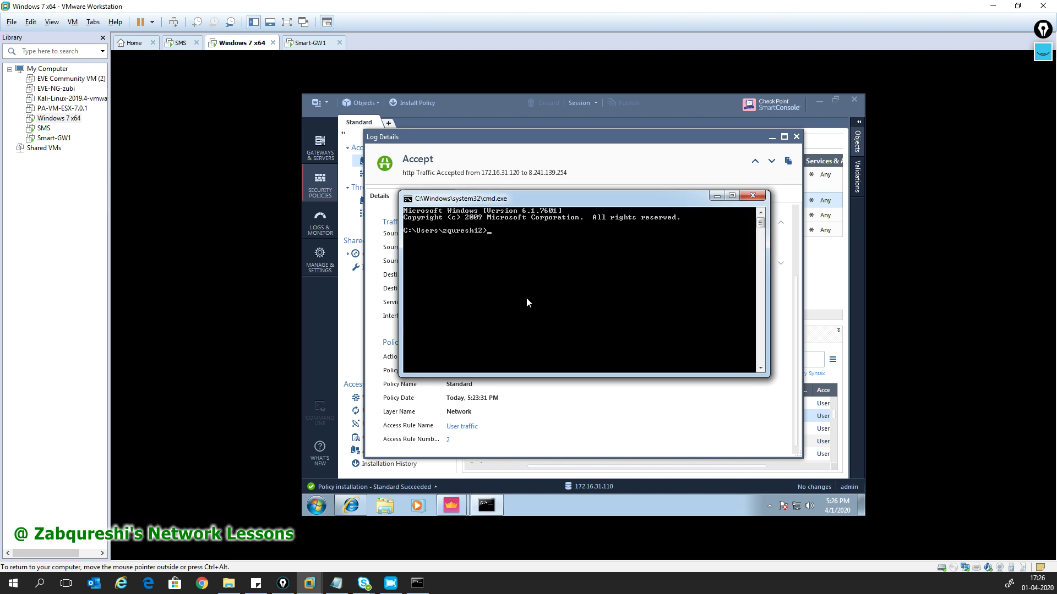
text(nslookup)
- Copy the destination address 8.241.139.254 from the Log Details, then restore the command prompt
click(842, 441)
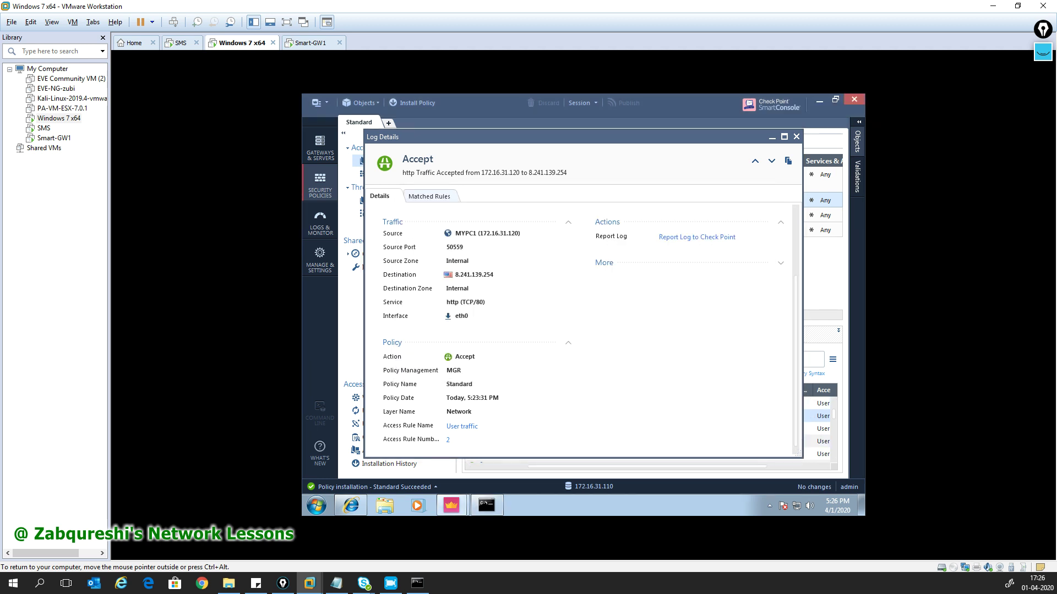
scroll(599, 292, up, 3)
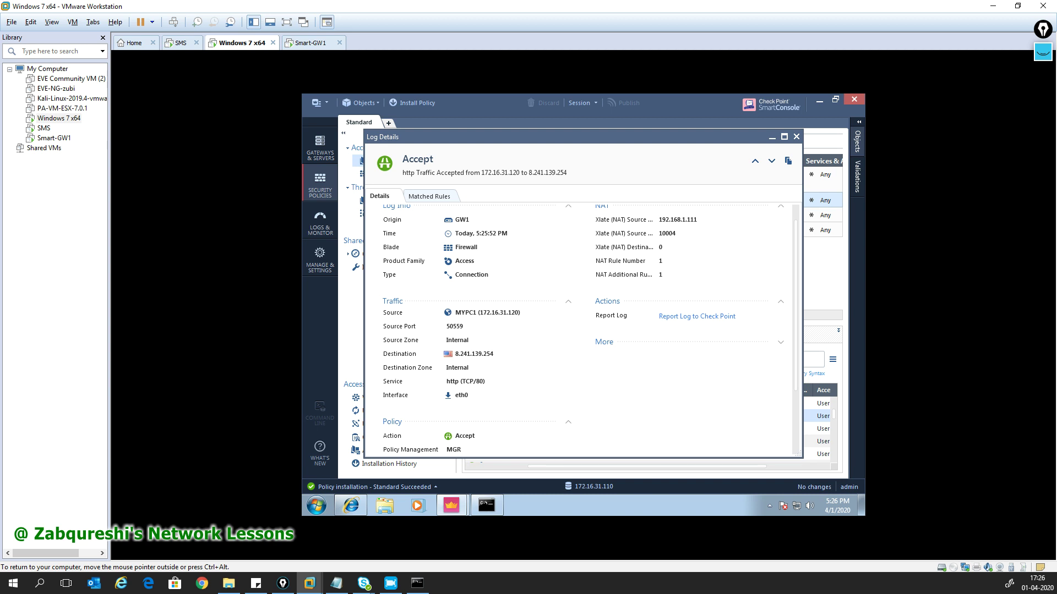
drag(507, 353, 455, 354)
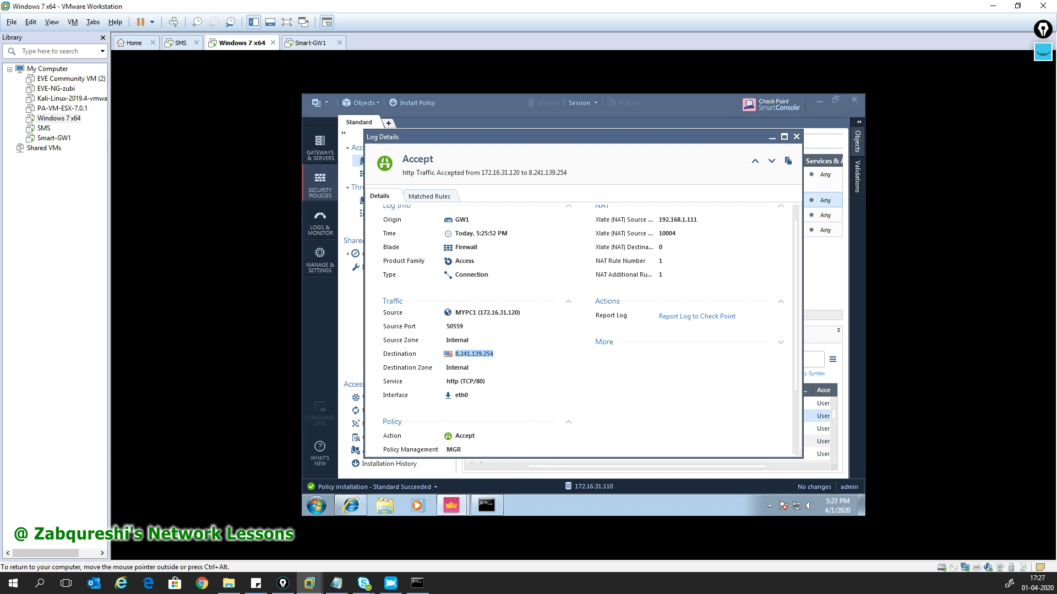
click(486, 505)
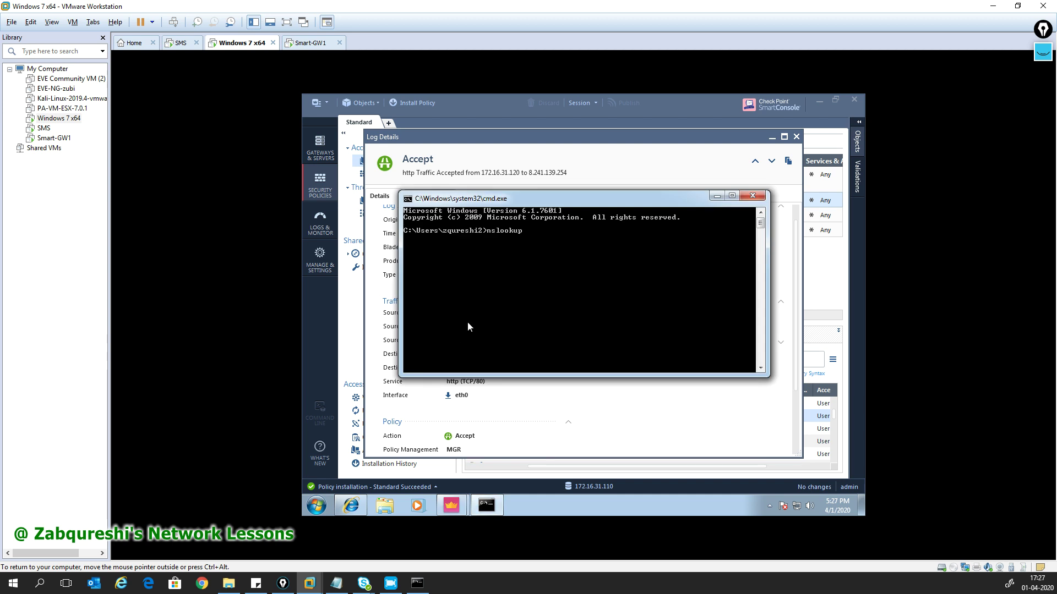
- Paste 8.241.139.254 after nslookup and run it, getting a non-existent domain result
right_click(533, 259)
click(570, 288)
key(Return)
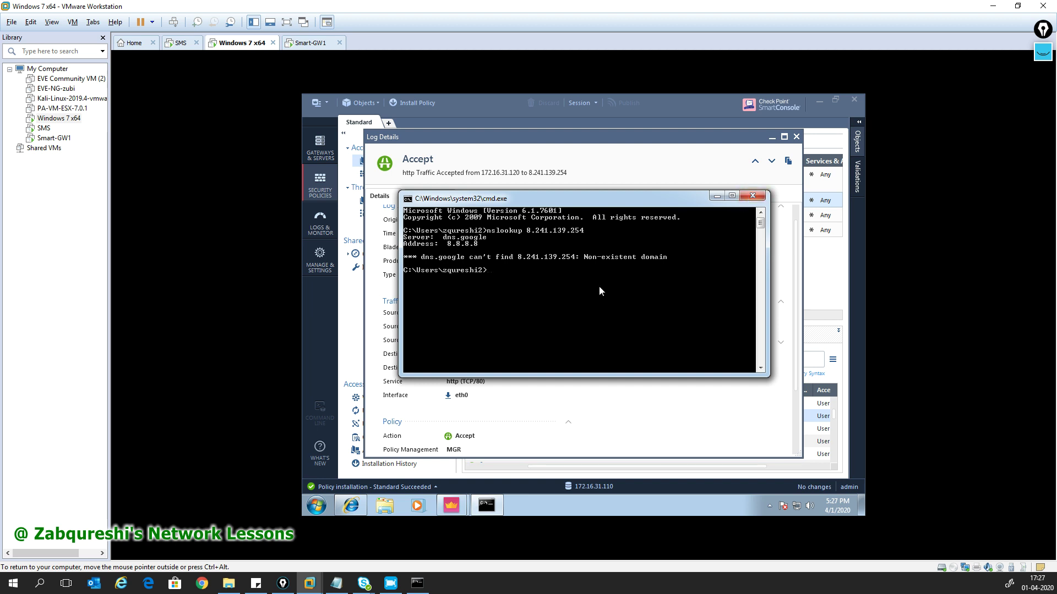
text(www.)
key(BackSpace)
key(BackSpace)
key(BackSpace)
key(BackSpace)
key(Up)
key(BackSpace)
key(BackSpace)
key(BackSpace)
key(BackSpace)
key(BackSpace)
key(BackSpace)
key(BackSpace)
key(BackSpace)
key(BackSpace)
key(BackSpace)
key(BackSpace)
key(BackSpace)
key(BackSpace)
text(www.google.com)
key(Return)
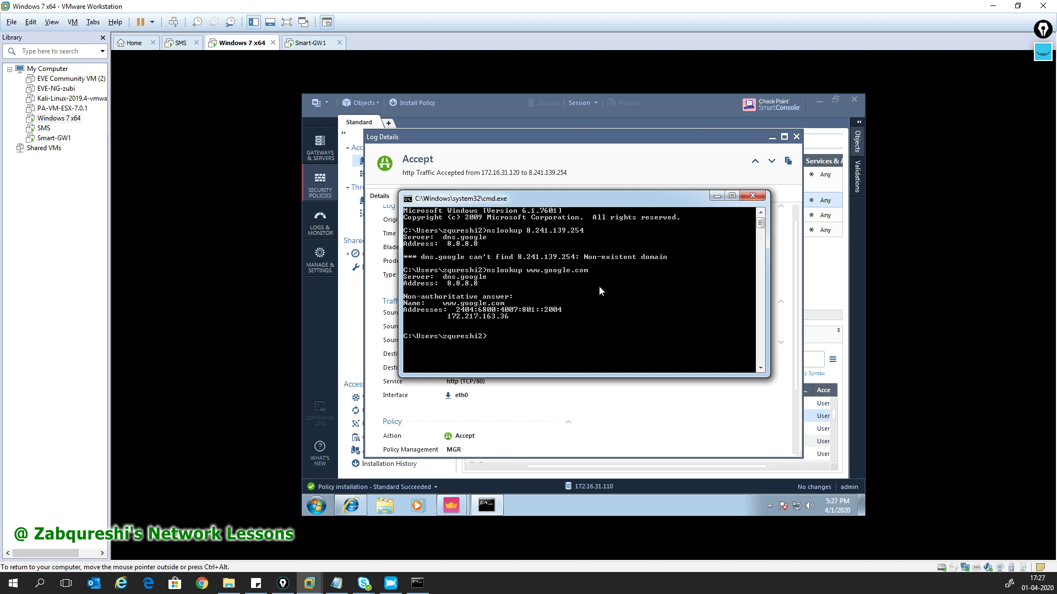
key(Up)
key(Return)
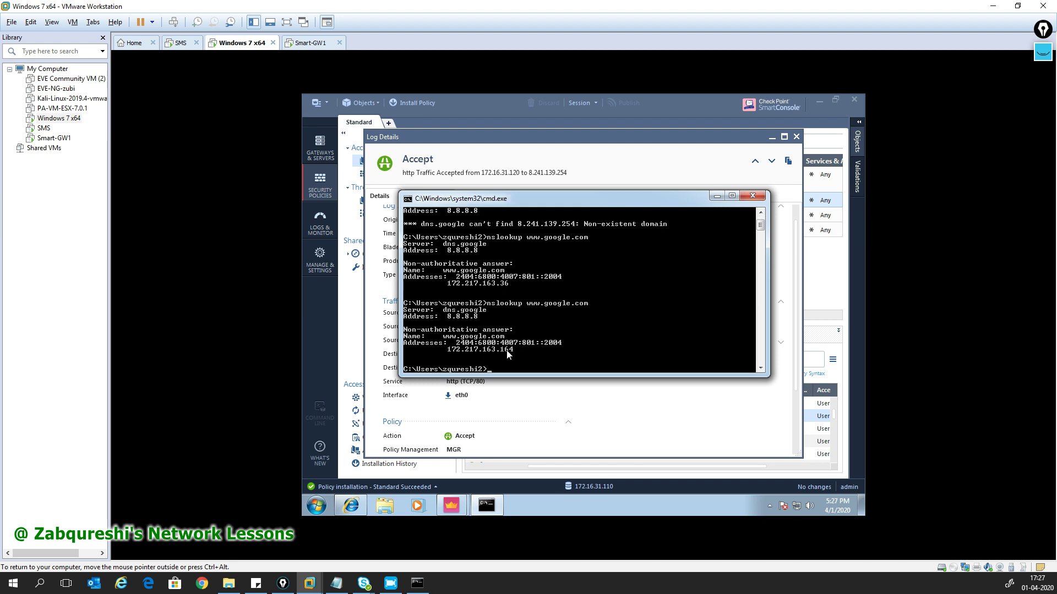
key(Up)
key(Return)
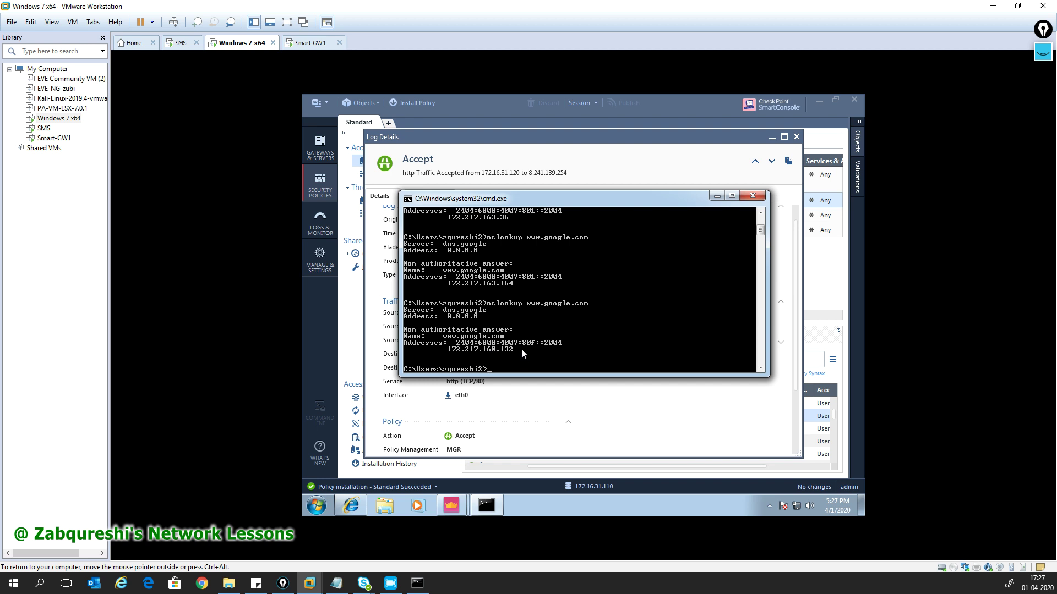
key(Up)
key(Return)
key(Up)
key(Return)
click(752, 196)
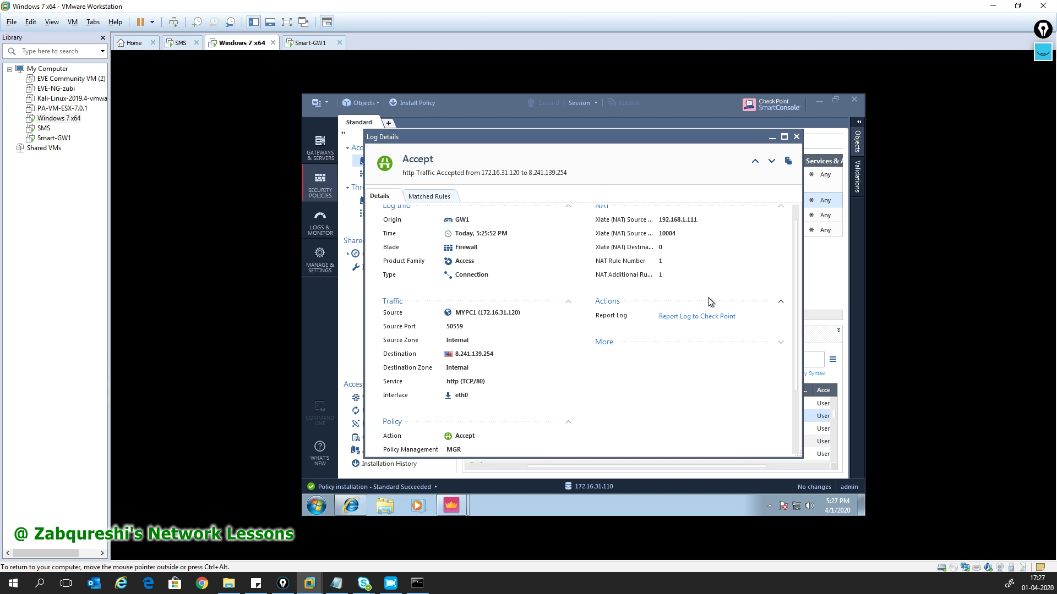
- Close the log details and select the 4.2.2.2 DNS log entry among MYPC1's 33 logs
click(796, 137)
click(659, 433)
scroll(654, 430, up, 1)
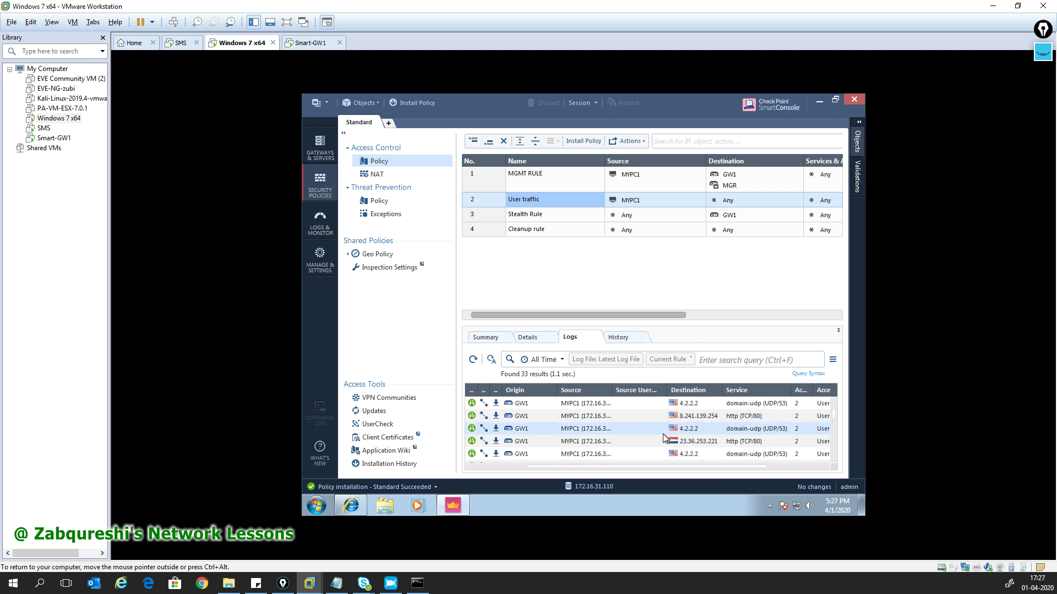